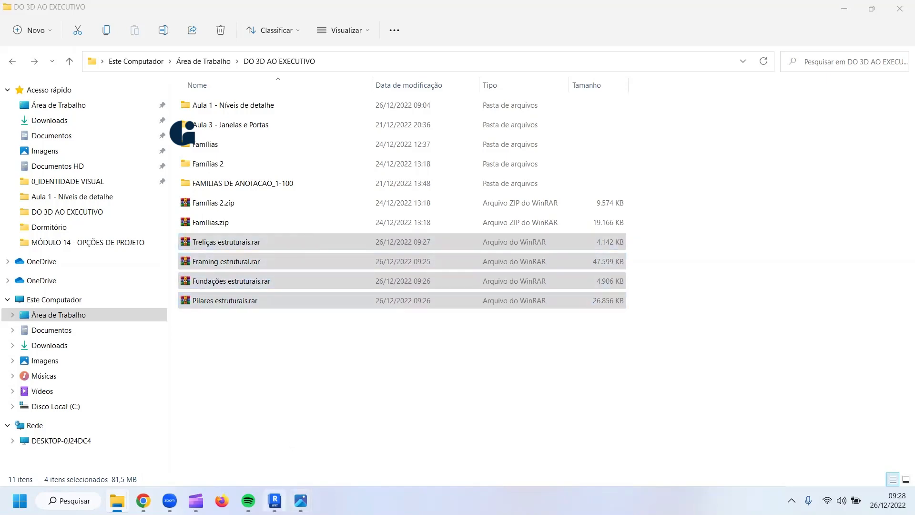
Switch to Revit and cancel the pending placement of the shower component.
left_click(274, 500)
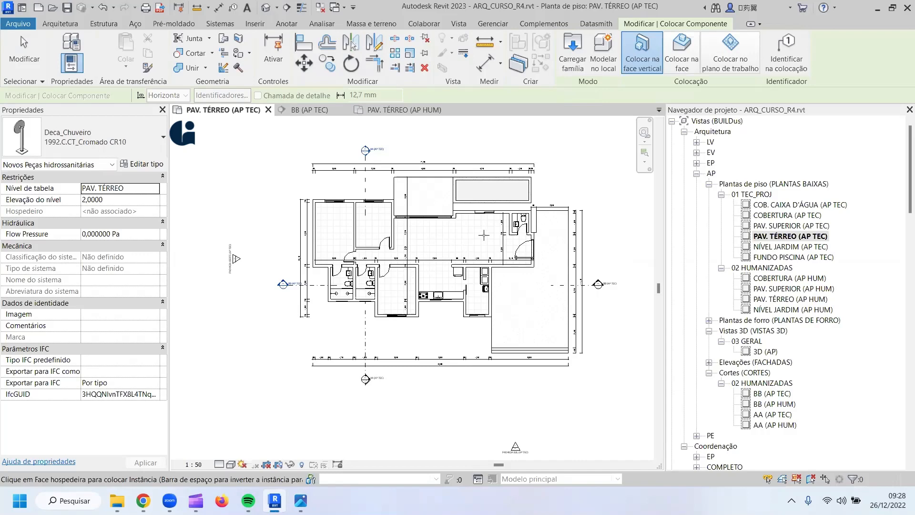
key("Escape")
key("Escape")
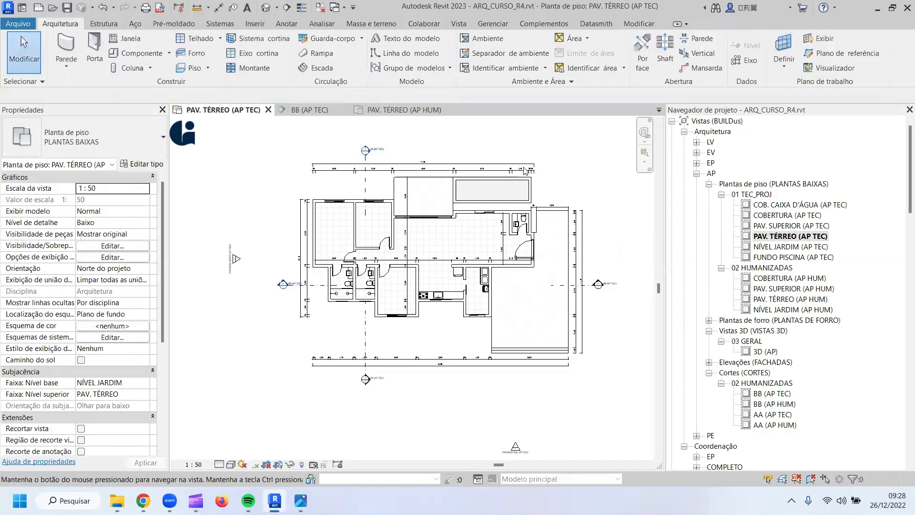
Close the open PAV. TÉRREO (AP HUM) plan and BB (AP TEC) section views.
middle_click_drag(529, 174, 482, 164)
left_click(450, 110)
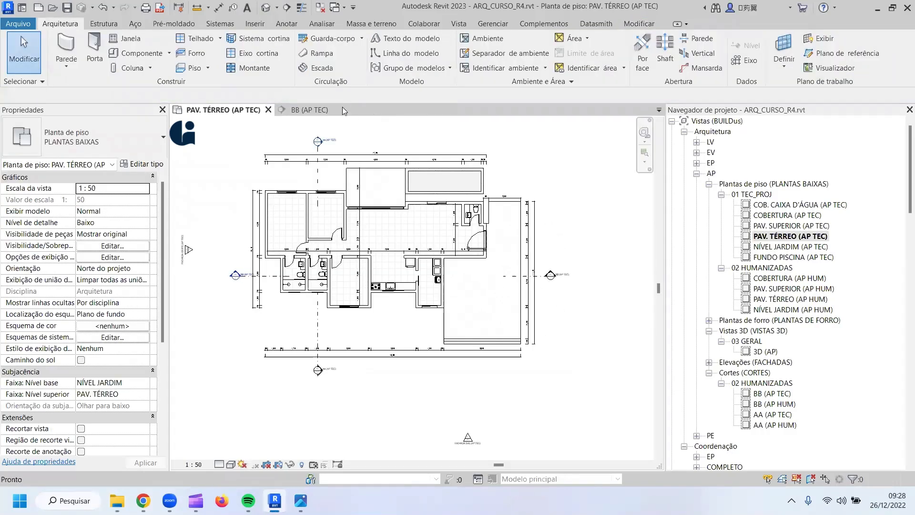
left_click(344, 110)
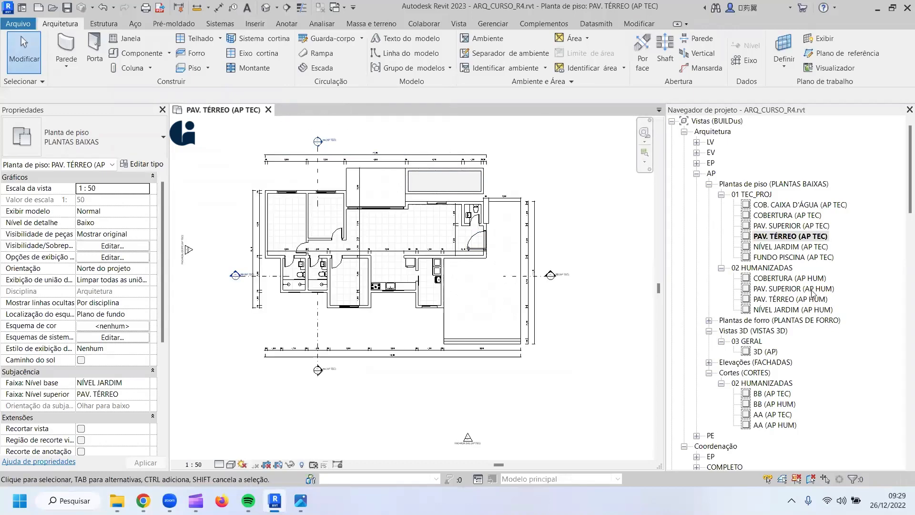
Open the COBERTURA (AP TEC) plan, and in the 3D (AP) view raise the section box's top above the roofs.
double_click(775, 217)
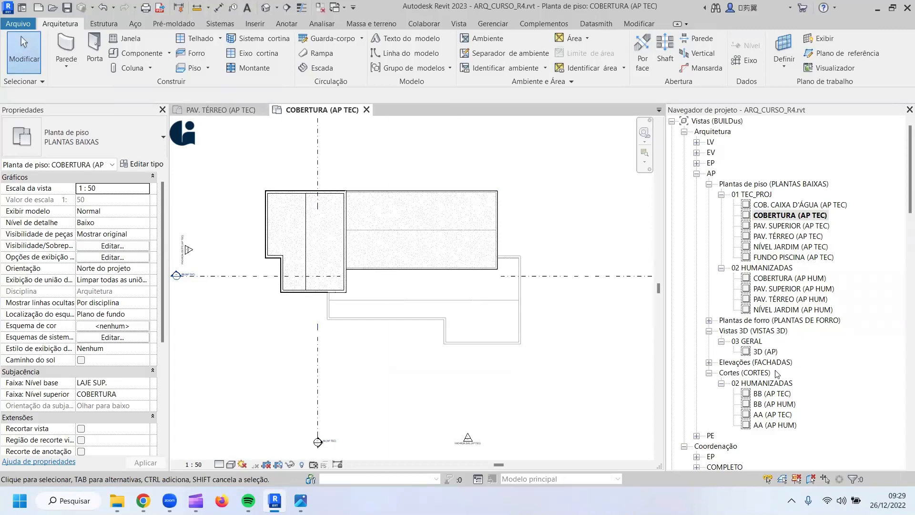
double_click(763, 352)
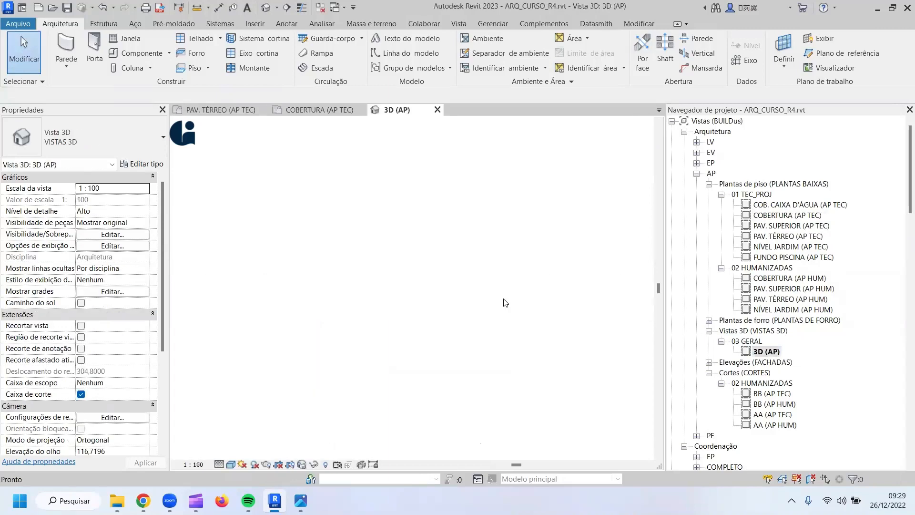
scroll(446, 272, "up", 6)
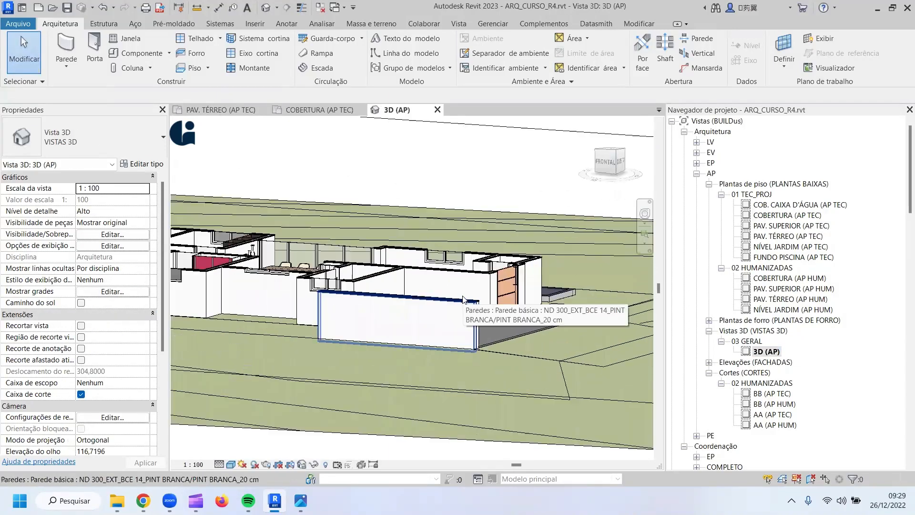
scroll(464, 299, "down", 8)
left_click(398, 278)
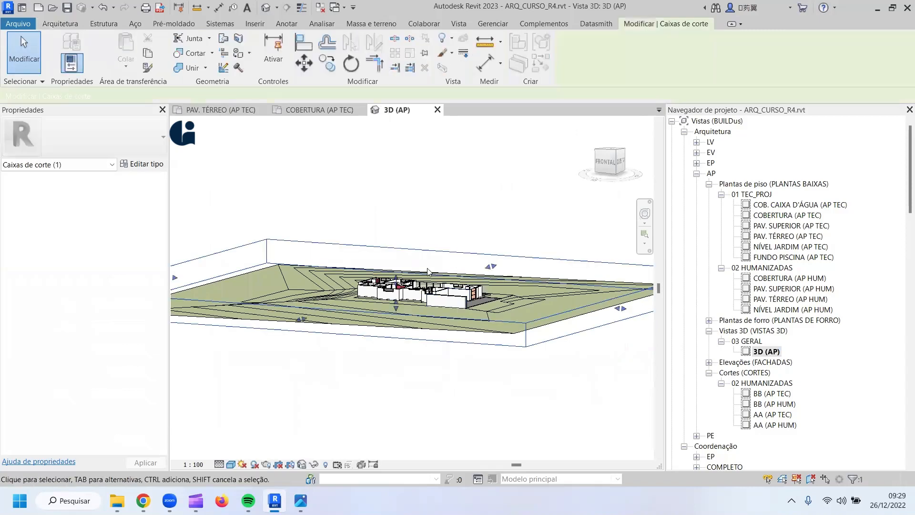
left_click_drag(398, 278, 396, 264)
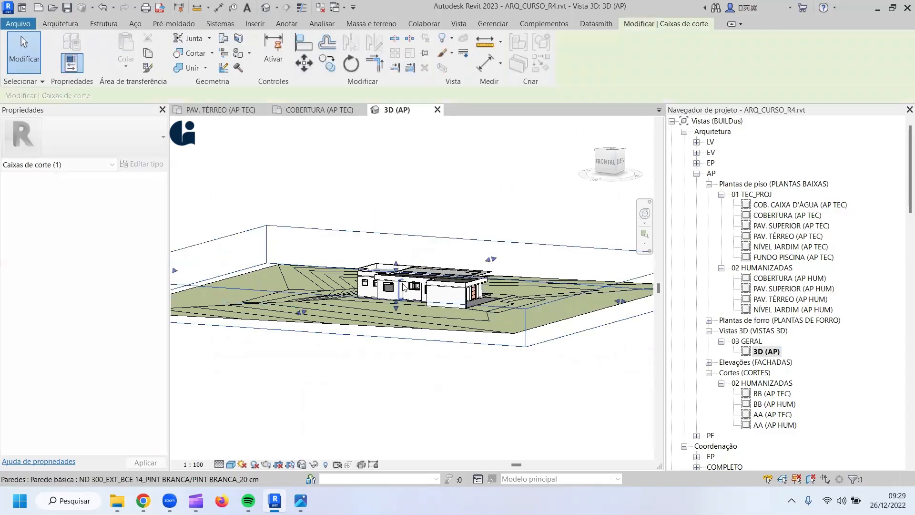
Select the lower L-shaped roof in the 3D view and examine it from above.
scroll(403, 287, "up", 6)
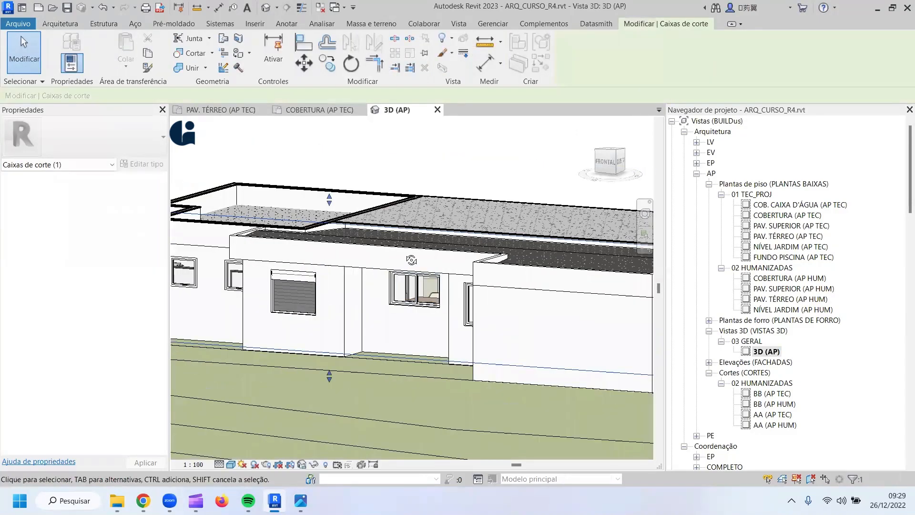
middle_click_drag(420, 247, 397, 301, "shift")
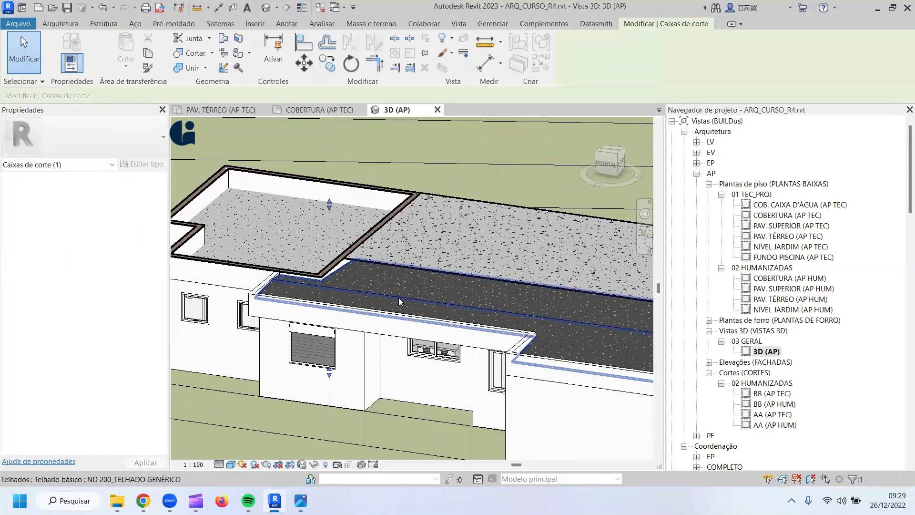
left_click(402, 295)
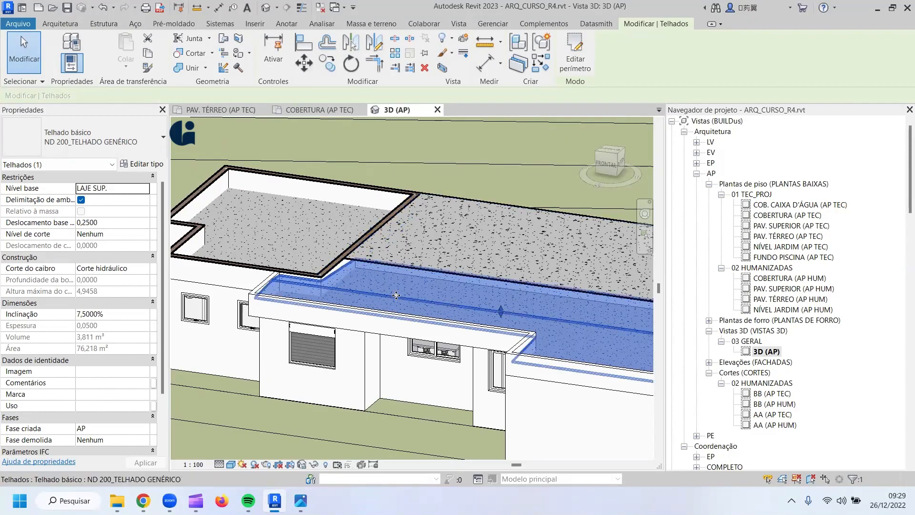
scroll(481, 302, "down", 1)
mouse_move(530, 319)
middle_mouse_down("shift")
mouse_move(383, 351)
mouse_move(332, 334)
mouse_move(336, 313)
mouse_move(378, 332)
mouse_move(381, 358)
mouse_move(526, 368)
middle_mouse_up("shift")
middle_click_drag(622, 343, 447, 334)
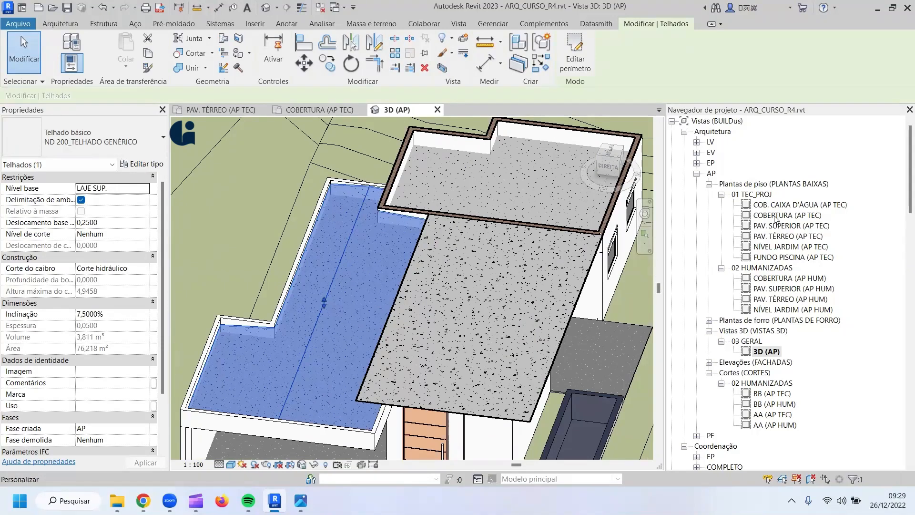
Open the BB (AP TEC) section and select the LAJE SUP. level to examine its position among the levels.
double_click(760, 397)
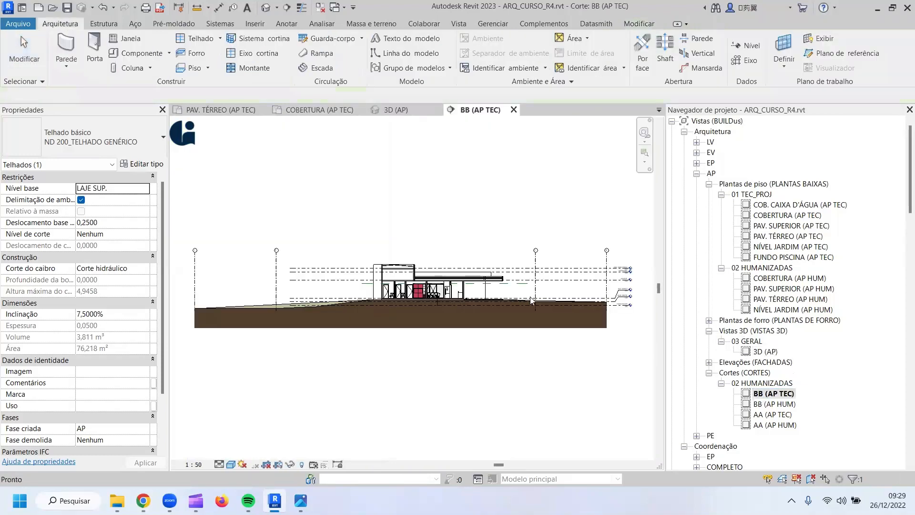
scroll(390, 291, "up", 1)
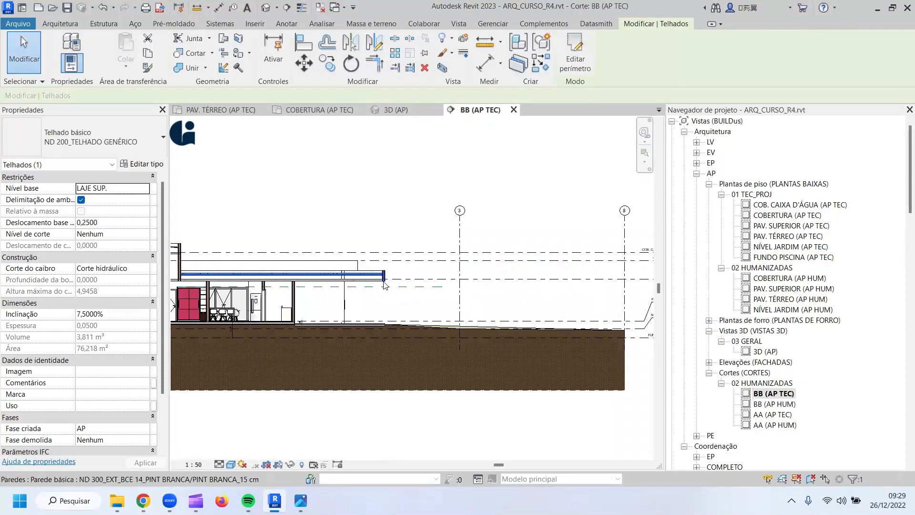
scroll(389, 271, "down", 2)
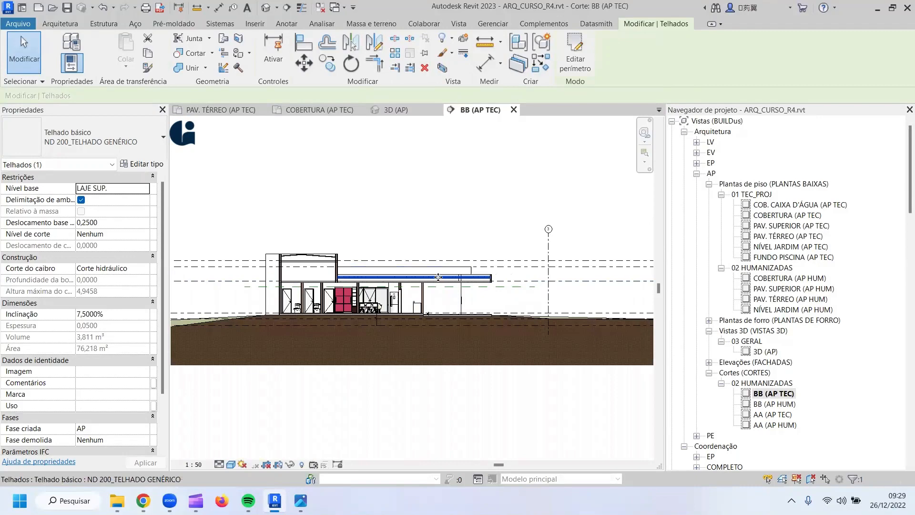
middle_click_drag(532, 286, 389, 289)
left_click(506, 285)
scroll(559, 284, "up", 5)
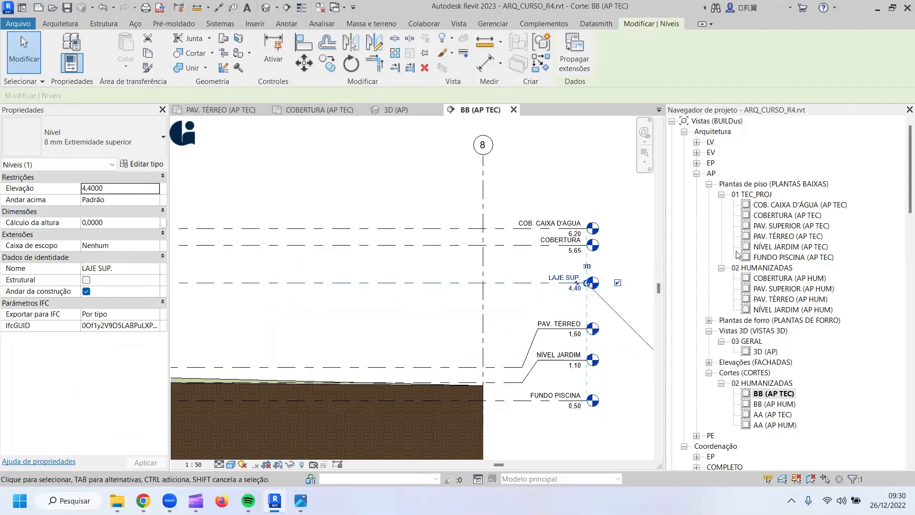
Rename the technical floor plan PAV. SUPERIOR (AP TEC) as LAJE SUP. (AP TEC).
left_click(780, 228)
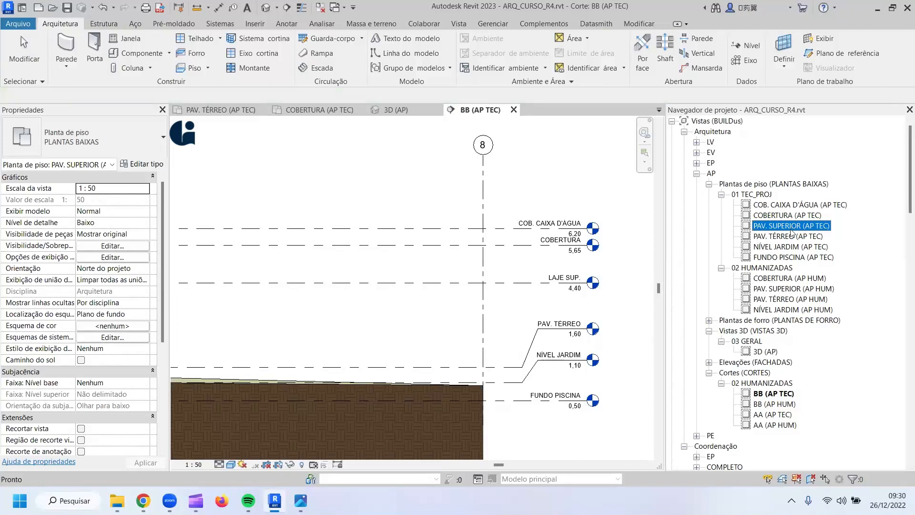
left_click(791, 227)
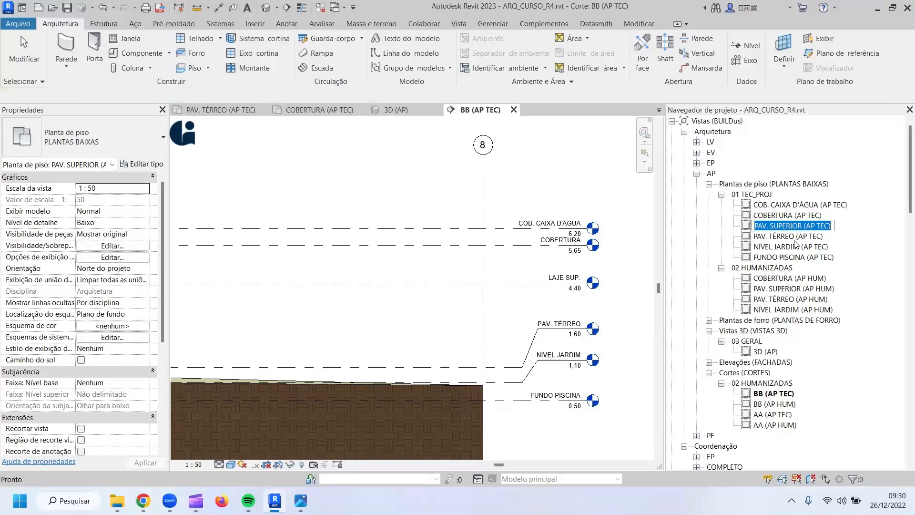
left_click_drag(804, 224, 754, 226)
key("Delete")
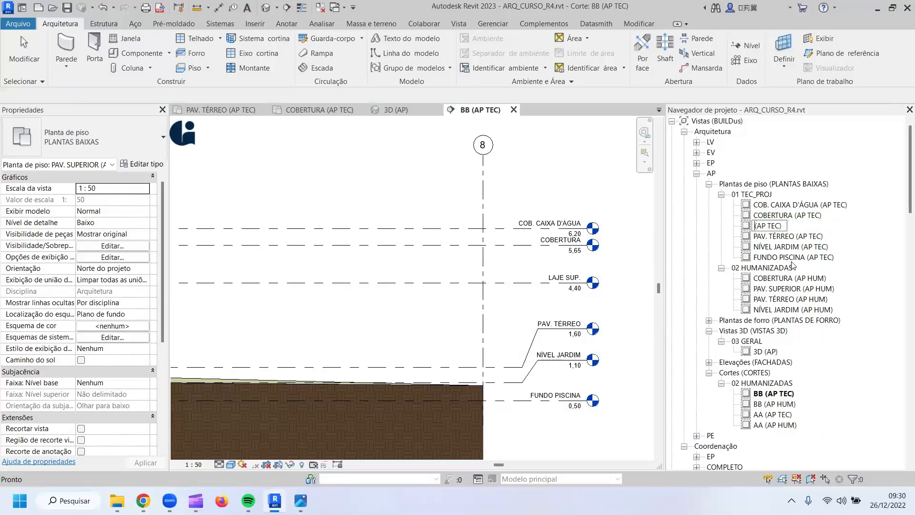
type("LAJE SUP.")
key("shift+Left")
key("shift+Left")
key("shift+Left")
key("shift+Left")
key("shift+Left")
key("shift+Left")
key("shift+Left")
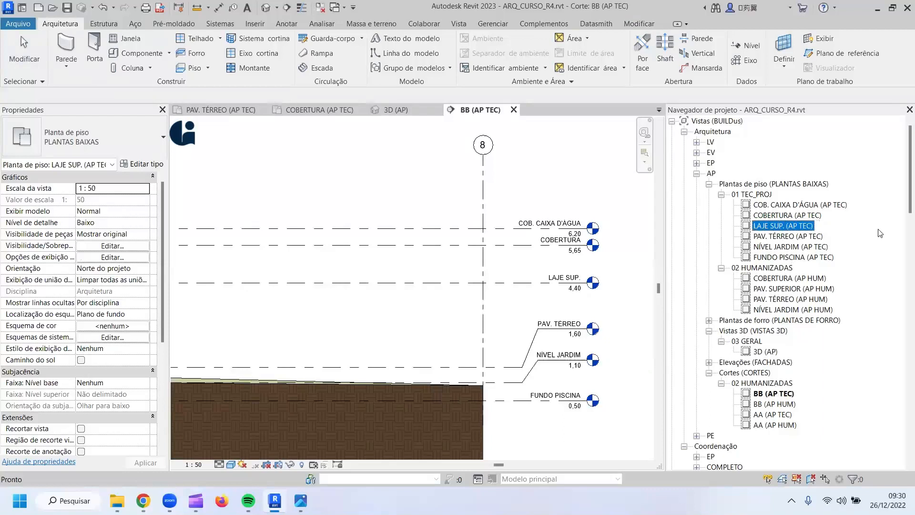
Rename the humanized floor plan PAV. SUPERIOR (AP HUM) as LAJE SUP. (AP HUM).
left_click(782, 291)
left_click(783, 290)
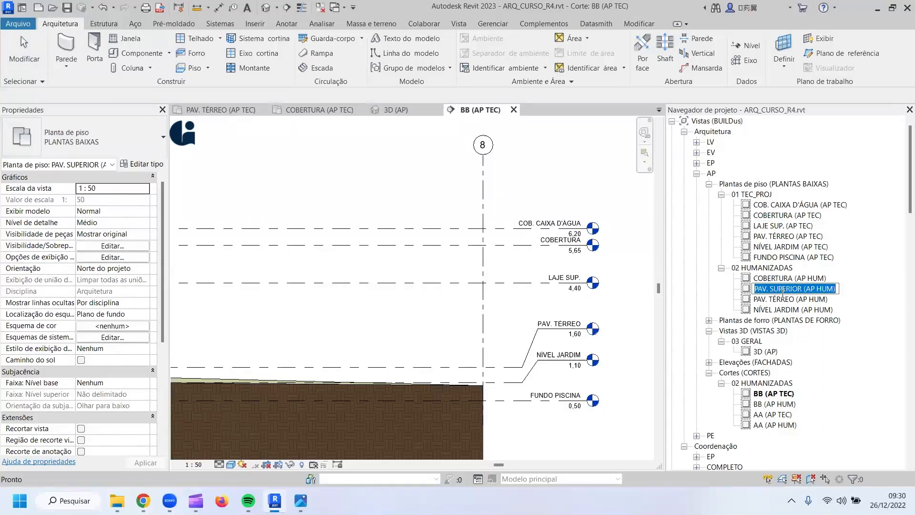
left_click_drag(804, 290, 729, 292)
type("LAJE SUP.")
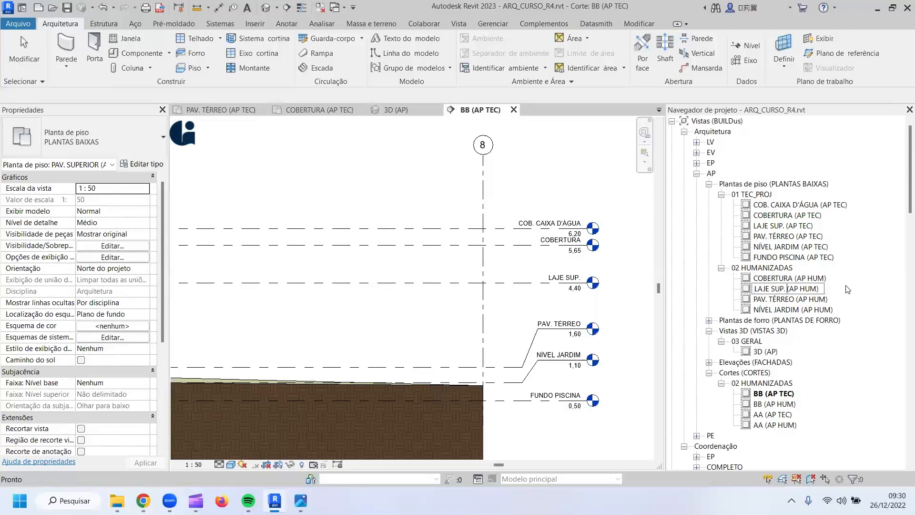
key("Return")
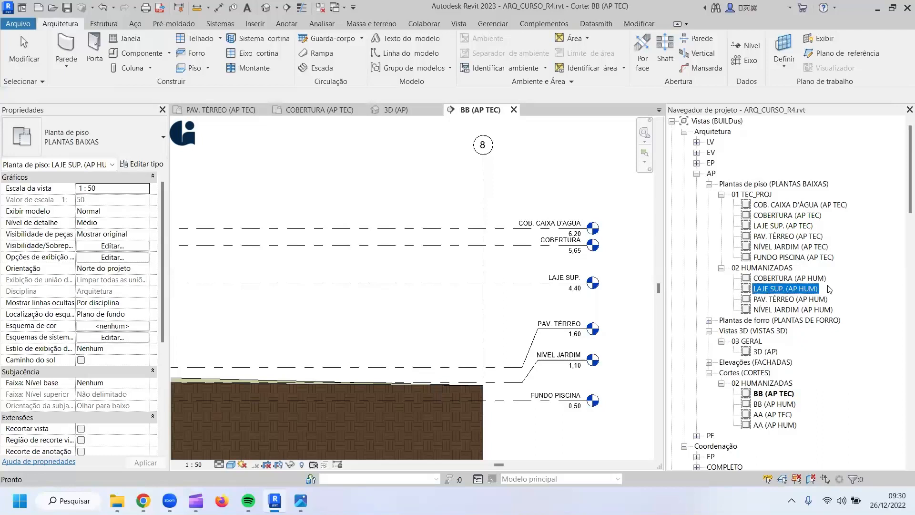
Hide the upper rectangular roof in the LAJE SUP. (AP TEC) plan and close the COBERTURA (AP TEC) view.
double_click(789, 226)
scroll(417, 297, "up", 3)
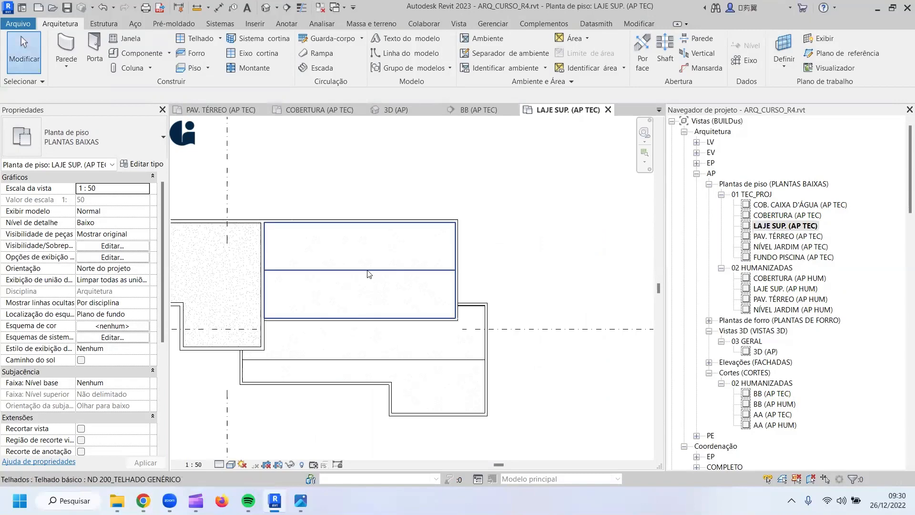
left_click(346, 275)
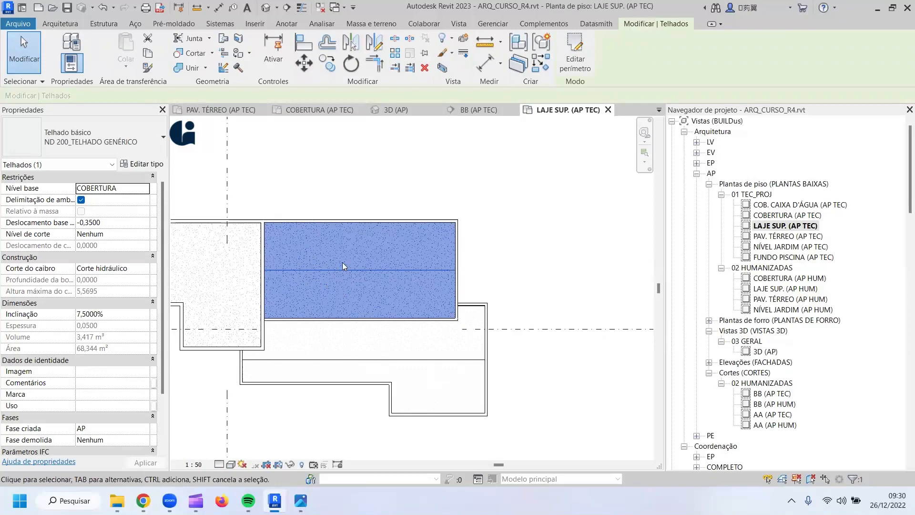
left_click(450, 38)
left_click(470, 58)
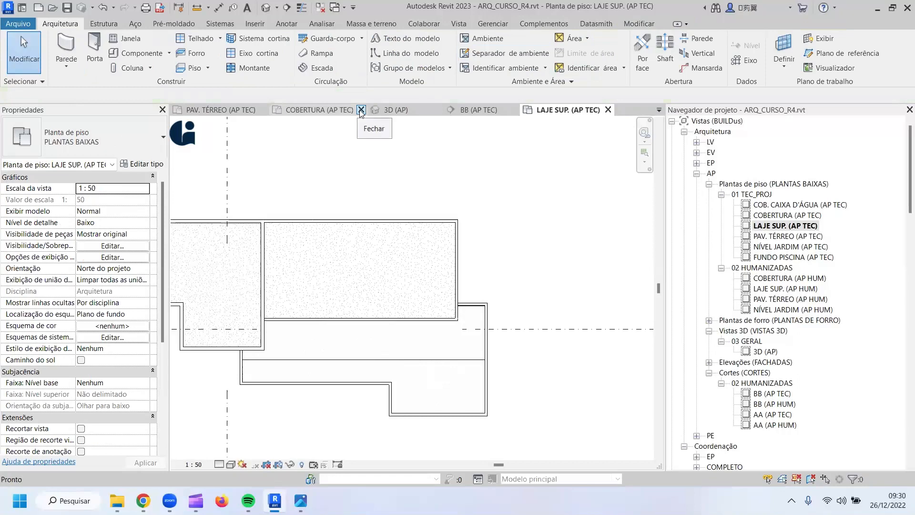
left_click(361, 111)
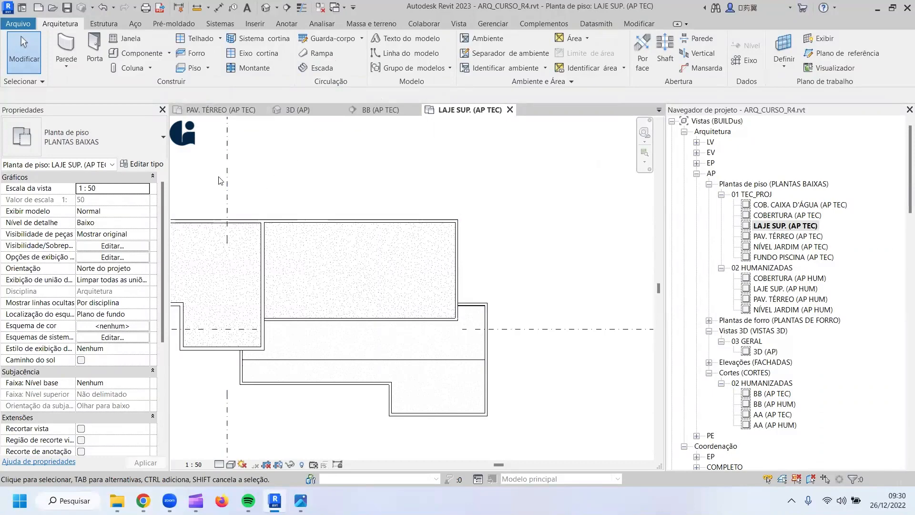
Start the structural Beam command and agree to load a structural framing family into the project.
left_click(102, 24)
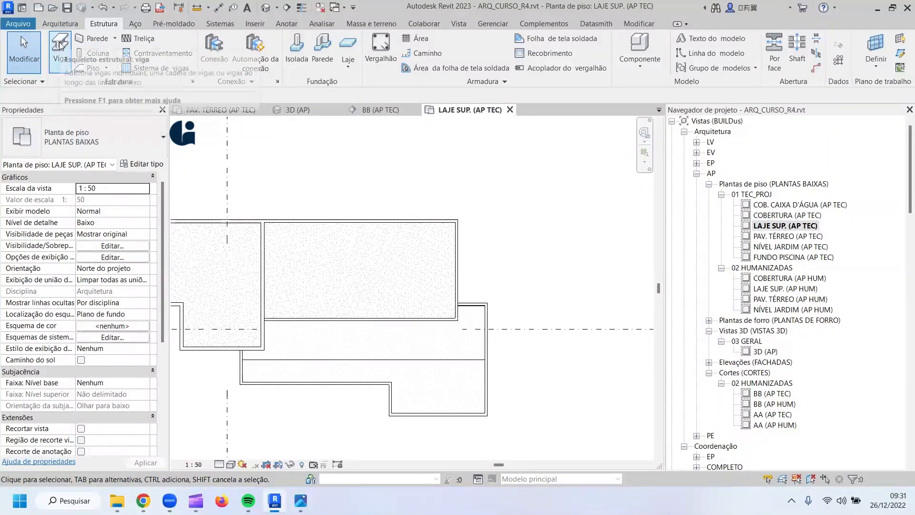
left_click(58, 25)
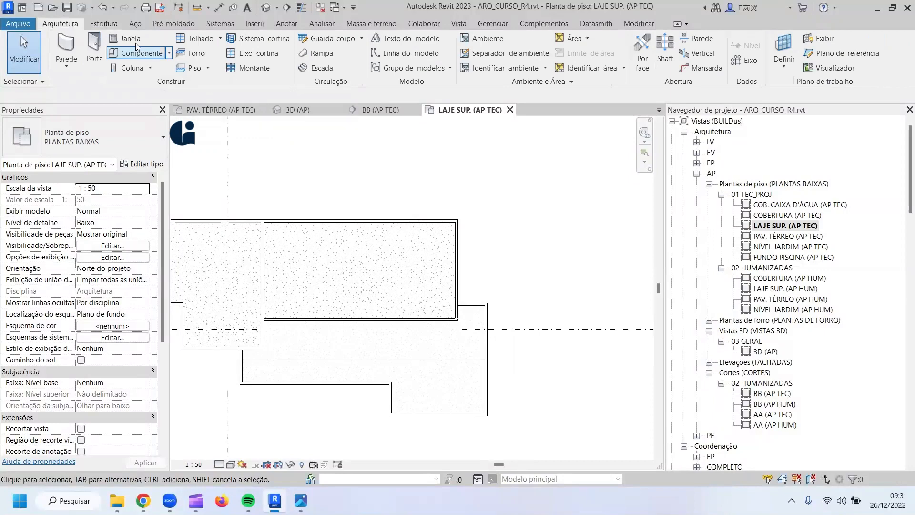
left_click(104, 24)
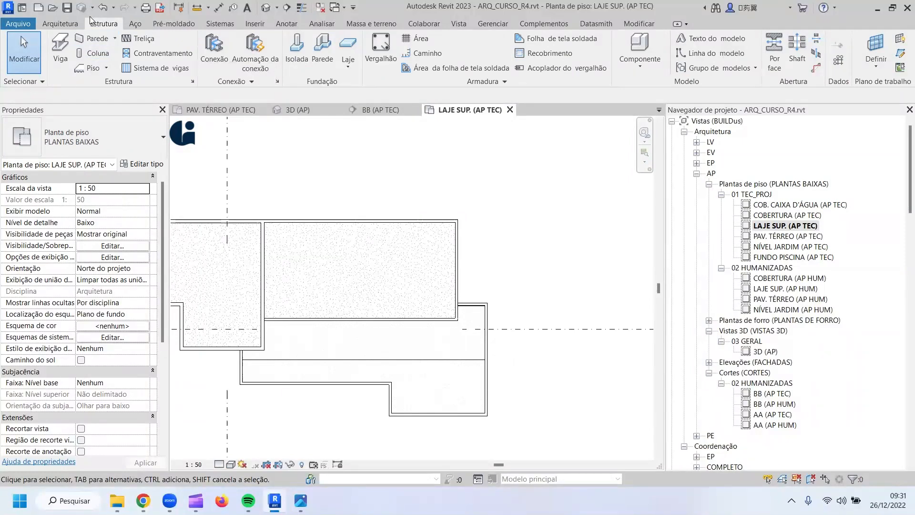
left_click(58, 60)
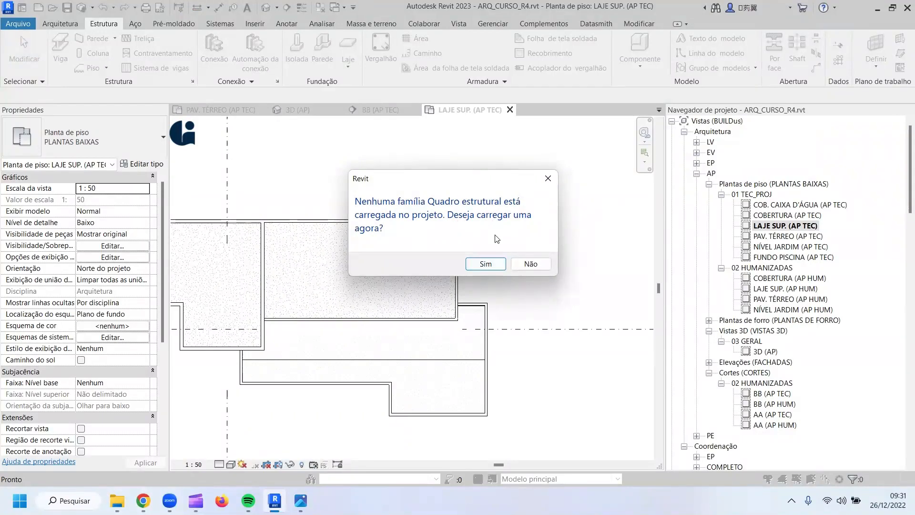
left_click(490, 269)
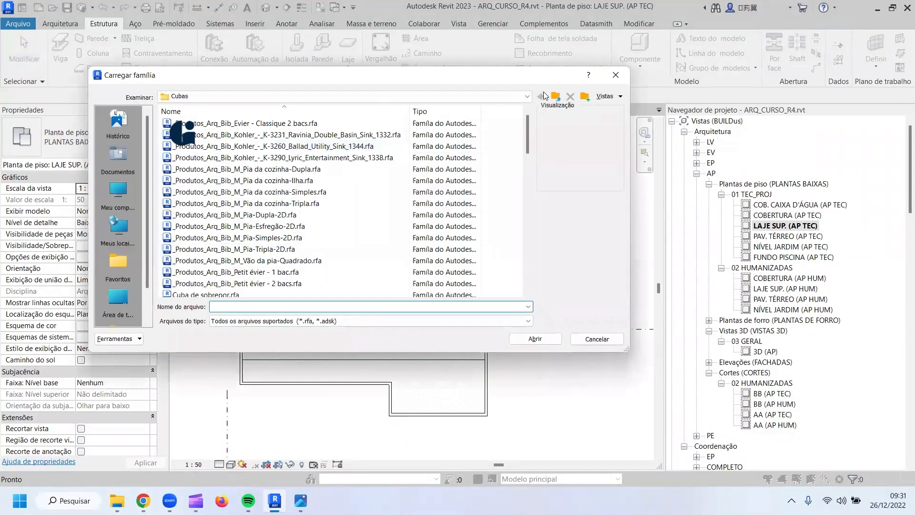
Browse the Portuguese family library to the Madeira folder inside Brazil > Framing estrutural.
left_click(556, 97)
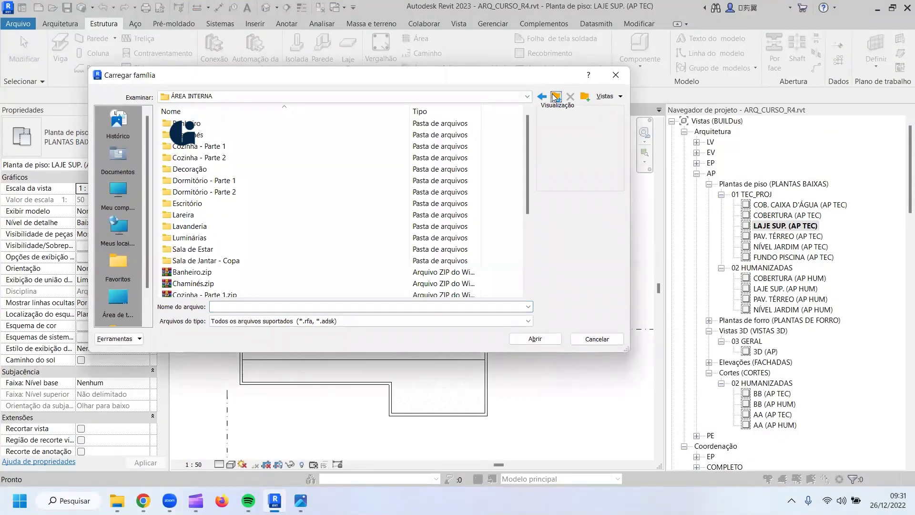
left_click(555, 97)
left_click(556, 97)
left_click(556, 97)
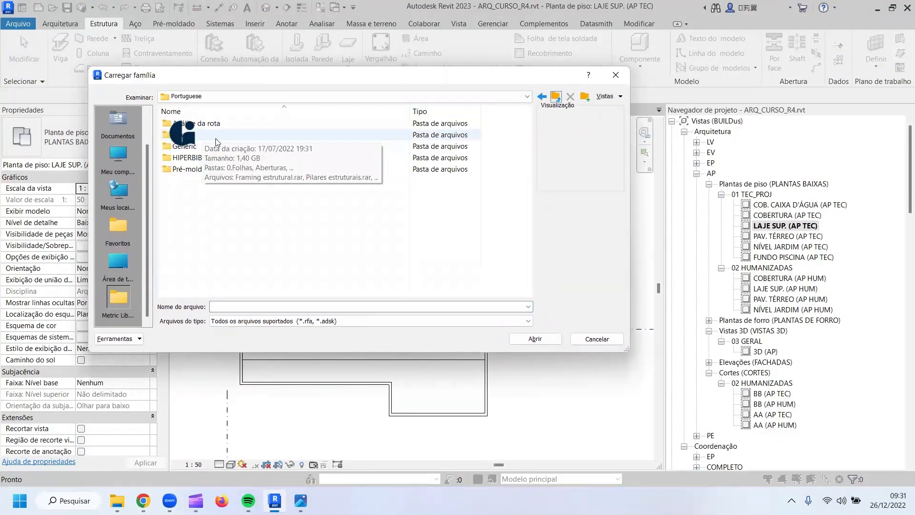
double_click(183, 134)
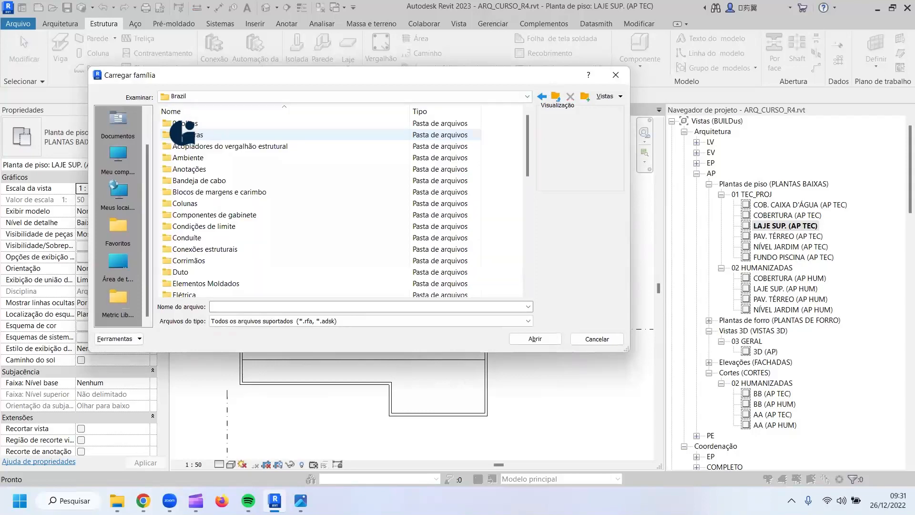
scroll(270, 194, "down", 4)
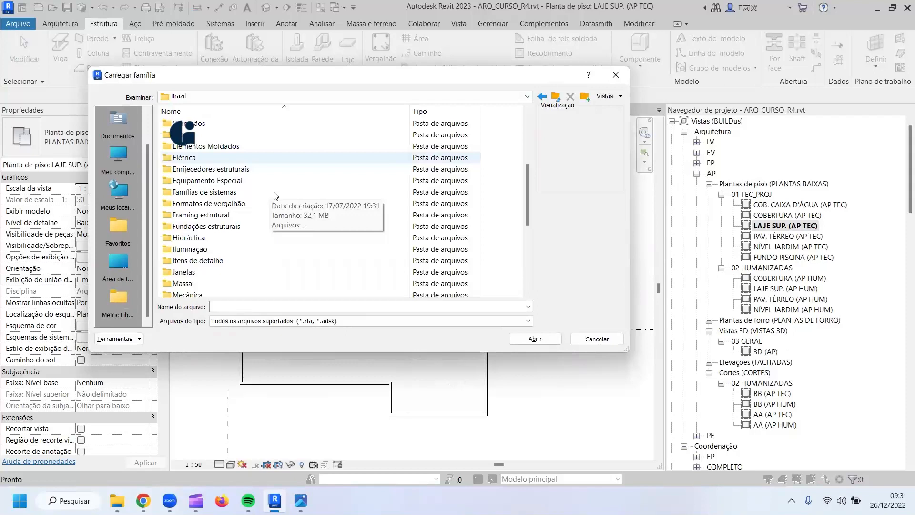
double_click(231, 216)
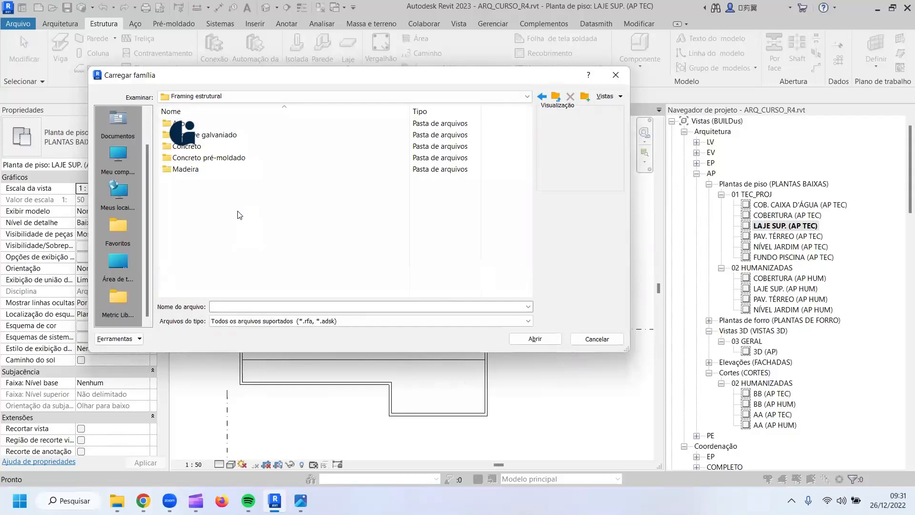
left_click(191, 169)
double_click(191, 170)
Preview the timber framing families in the Madeira folder to compare their beam shapes.
left_click(191, 123)
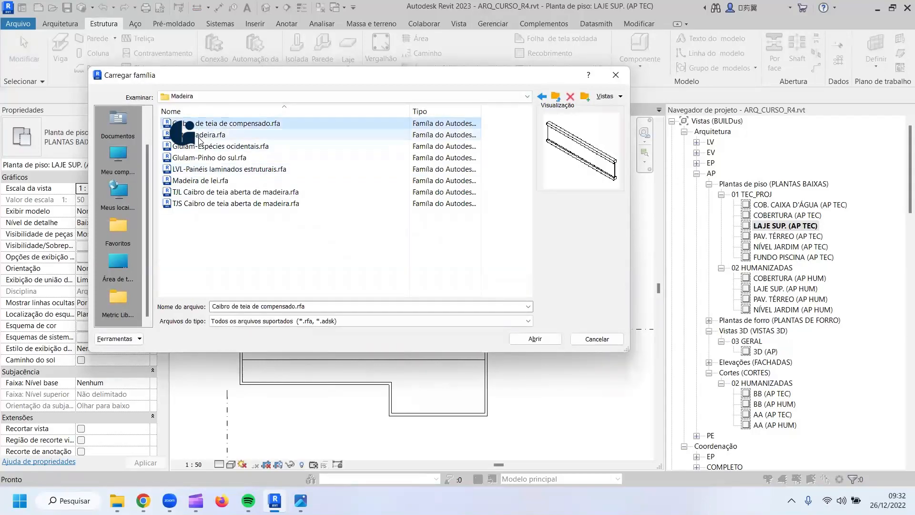
left_click(200, 135)
left_click(204, 146)
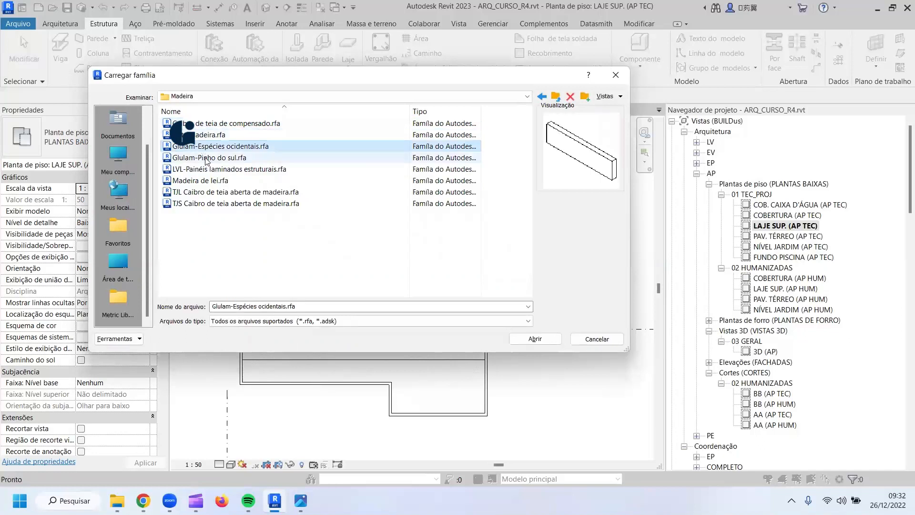
left_click(206, 158)
left_click(209, 169)
left_click(212, 181)
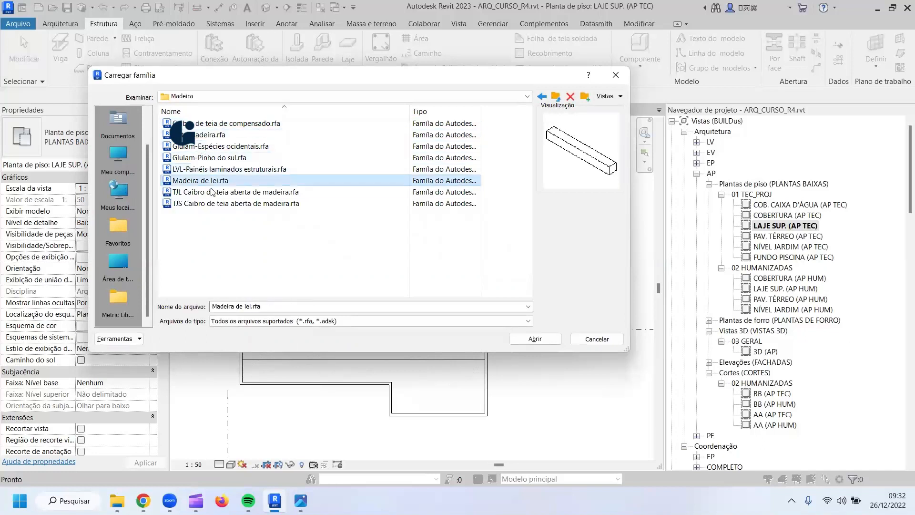
left_click(212, 191)
left_click(208, 204)
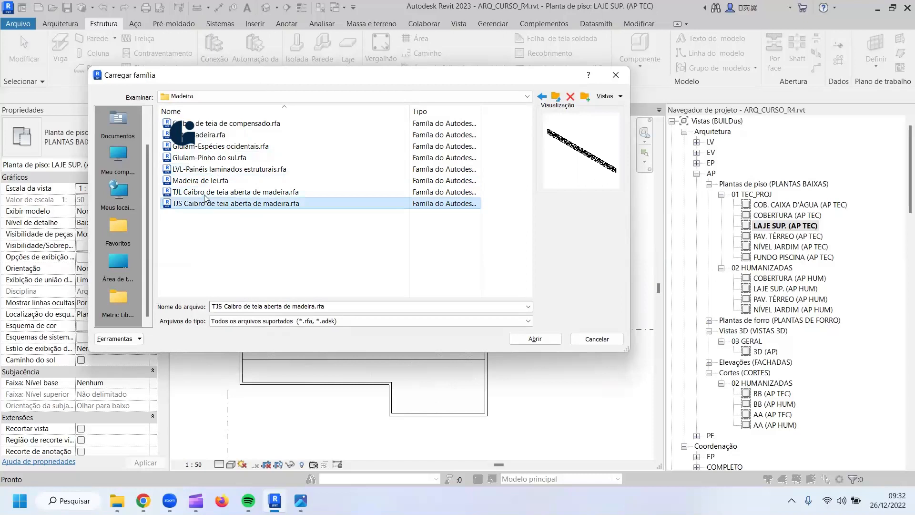
left_click(205, 193)
left_click(202, 181)
left_click(196, 170)
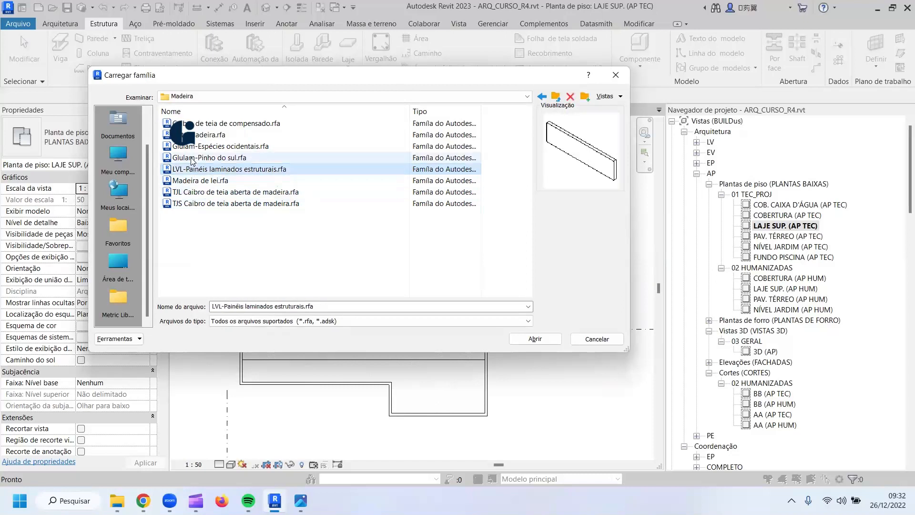
left_click(193, 158)
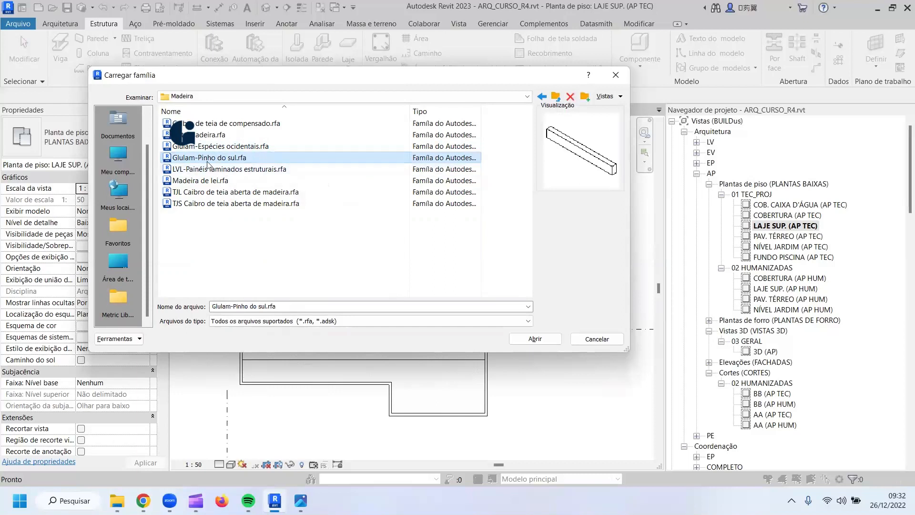
left_click(193, 146)
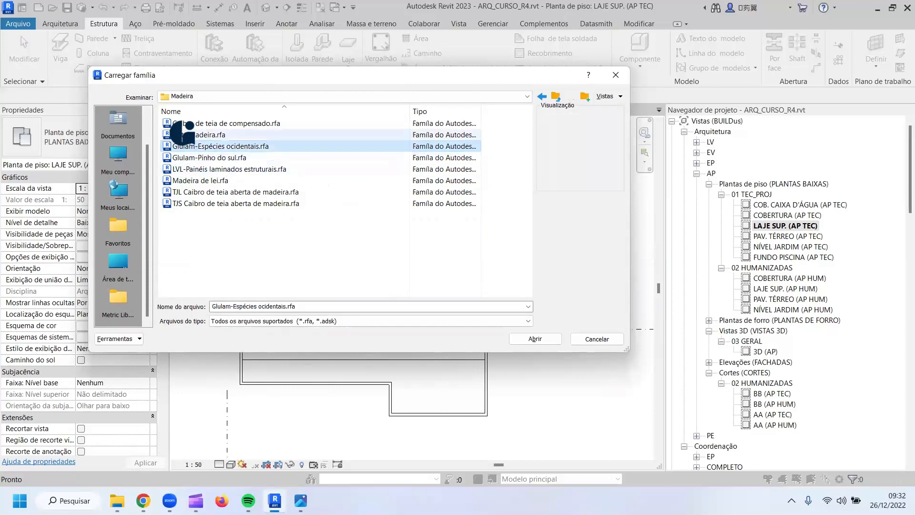
left_click(190, 135)
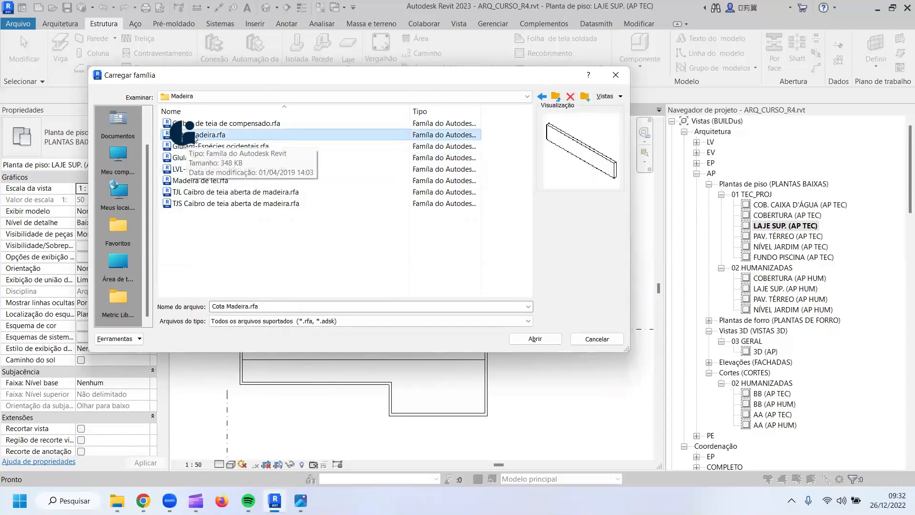
key("Up")
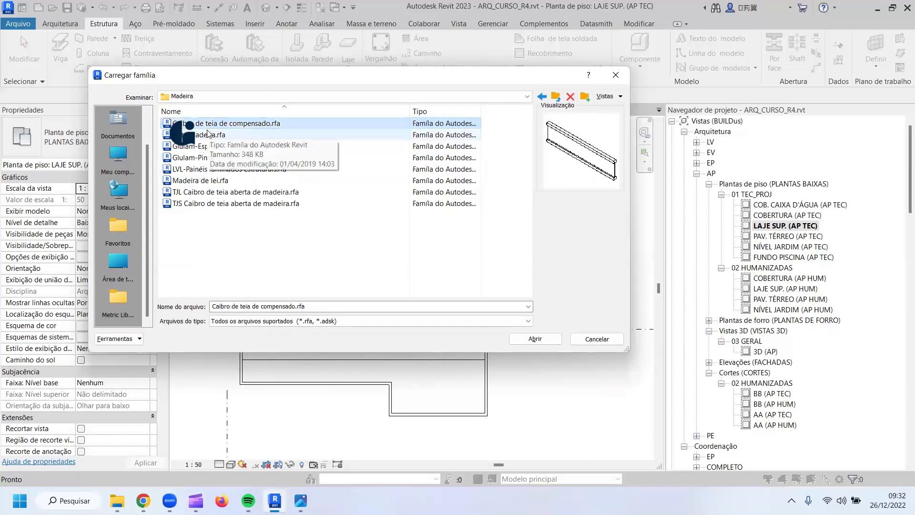
Load the Cota Madeira.rfa family with its 38x64 type.
left_click(208, 134)
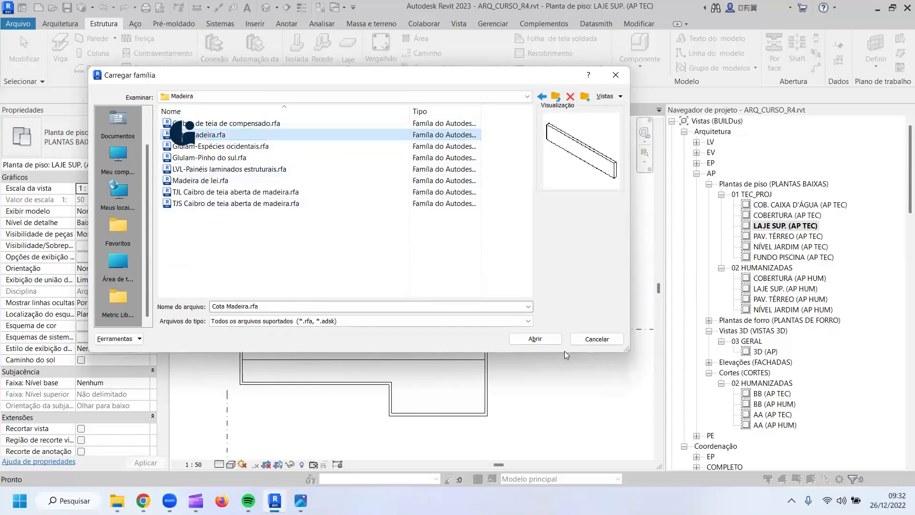
left_click(558, 337)
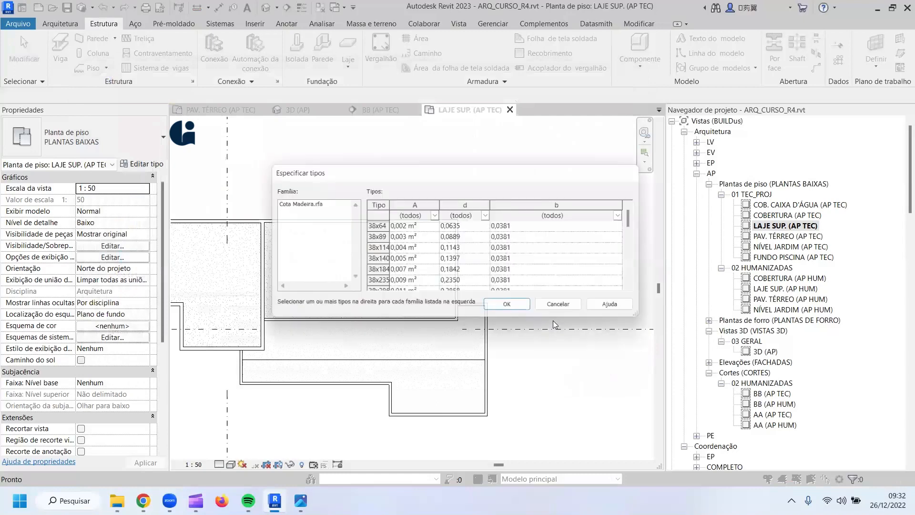
scroll(427, 259, "down", 1)
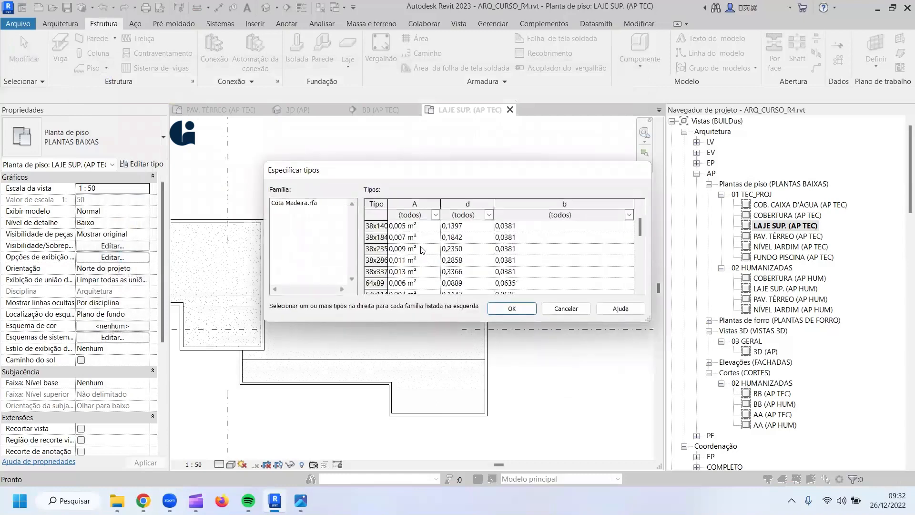
scroll(421, 249, "down", 5)
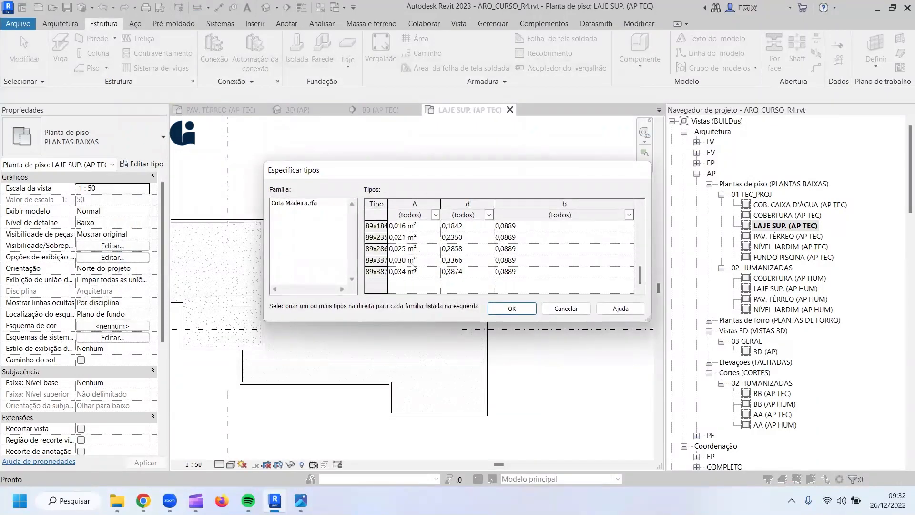
scroll(413, 260, "up", 6)
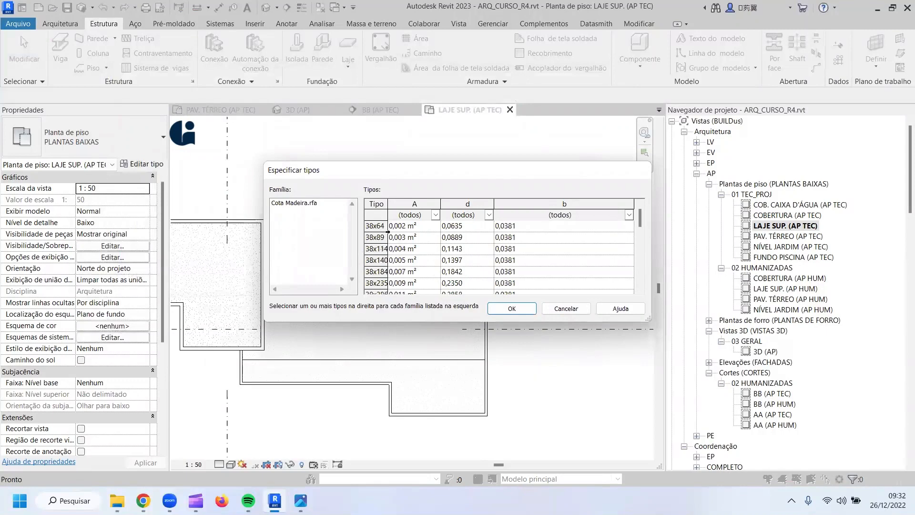
left_click(374, 226)
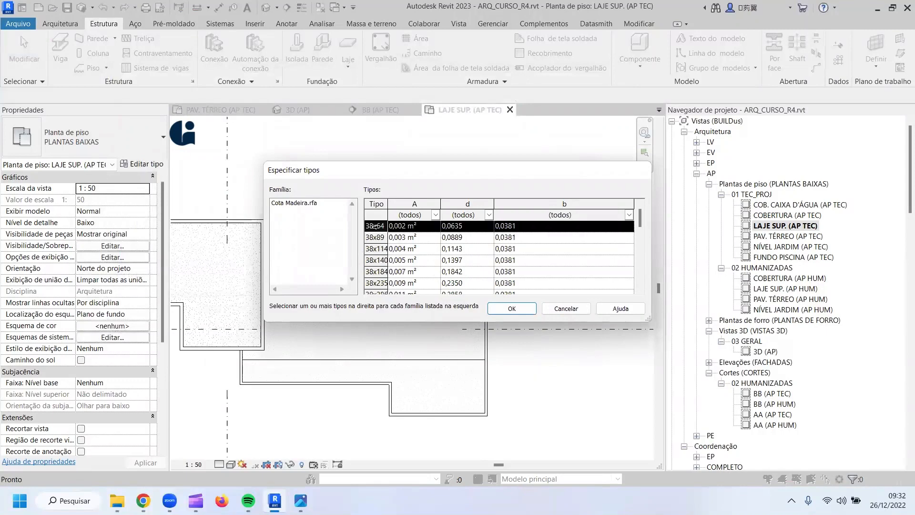
left_click(511, 309)
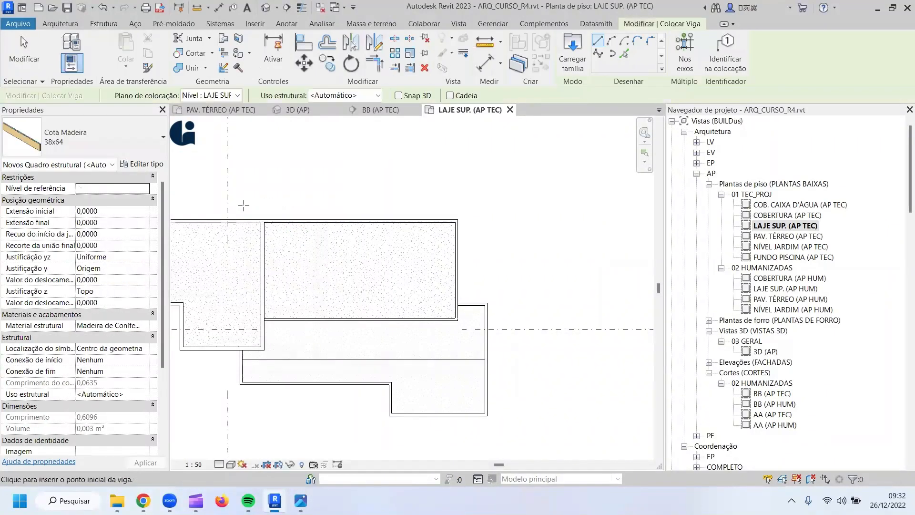
Draw a 38x64 Cota Madeira beam about 5.84 m long across the upper-right slab near its left end, spanning between the upper and lower walls.
scroll(279, 226, "up", 2)
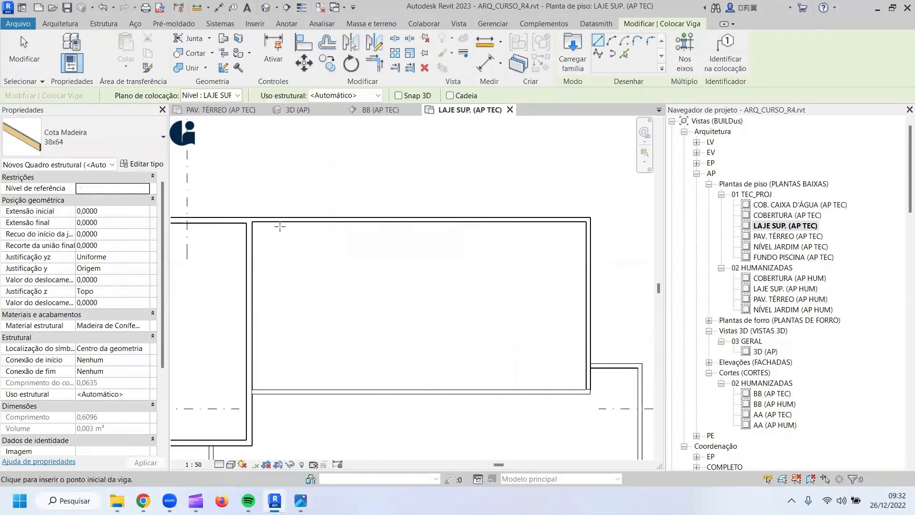
scroll(280, 237, "up", 1)
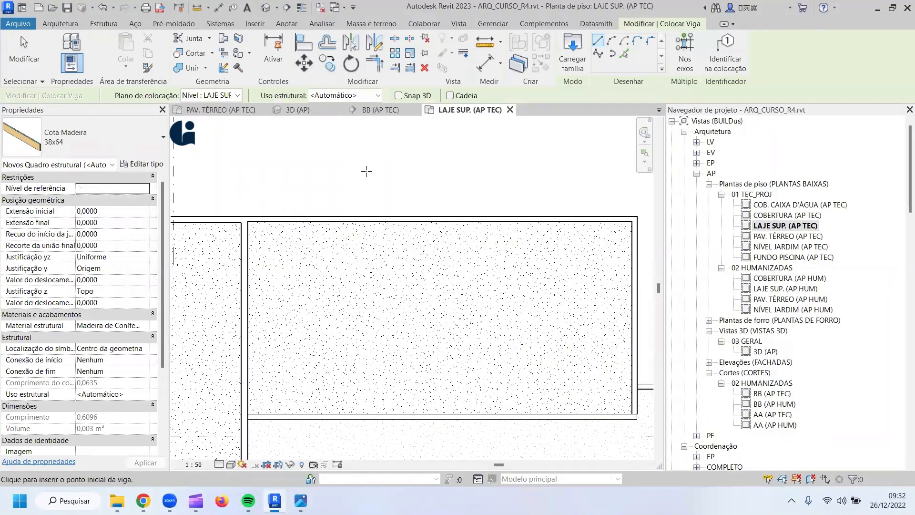
left_click(274, 218)
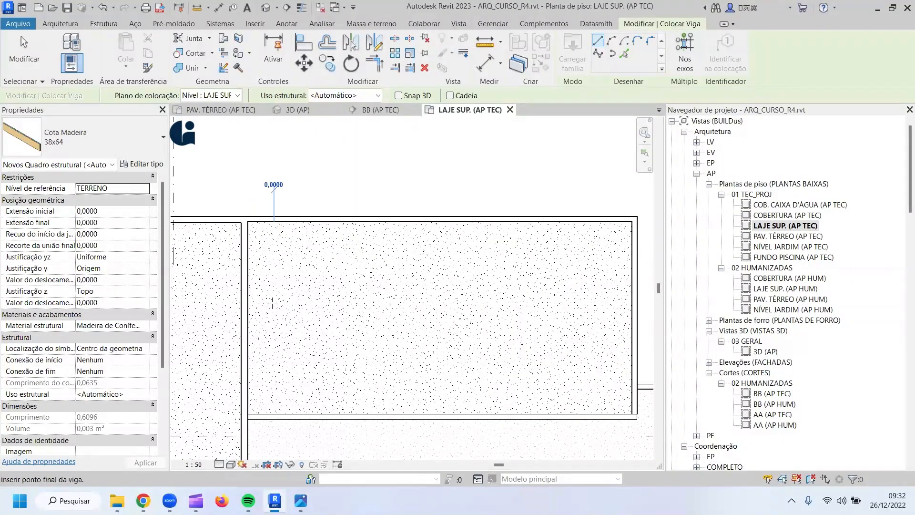
left_click(274, 409)
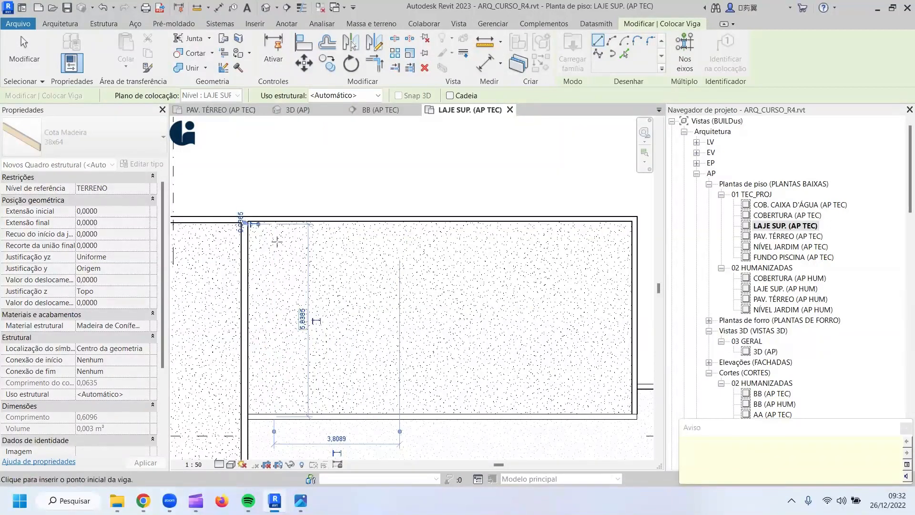
key("Escape")
key("Escape")
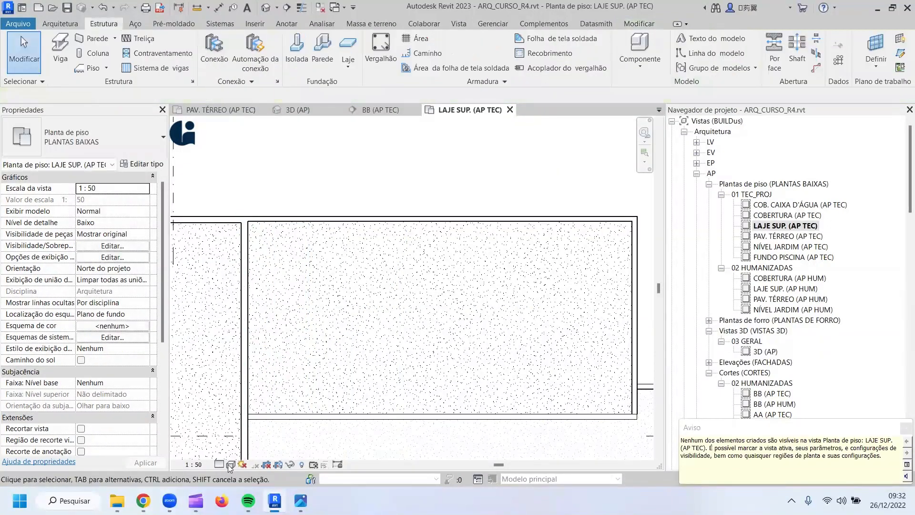
Look for the new beam by temporarily revealing hidden elements in the LAJE SUP. plan, and inspect the roof in the 3D (AP) view.
left_click(297, 465)
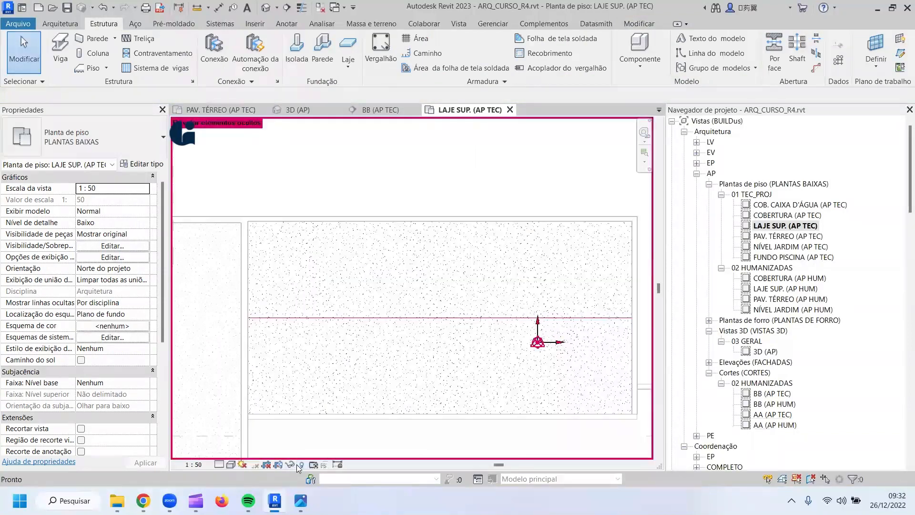
scroll(399, 290, "down", 2)
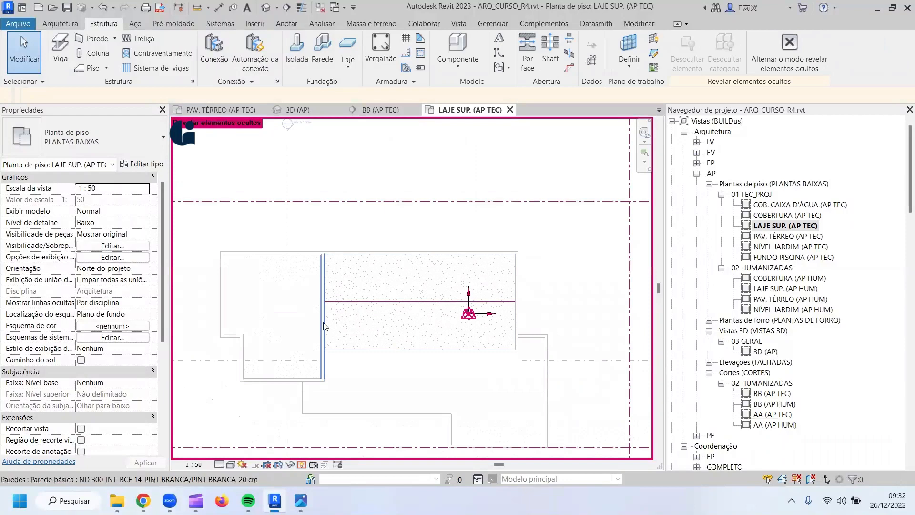
left_click(302, 464)
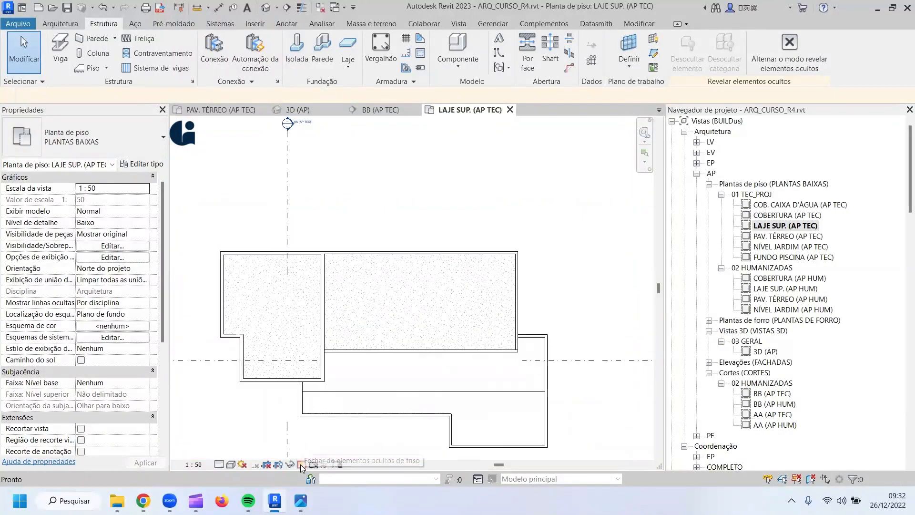
left_click(299, 110)
middle_click_drag(442, 357, 305, 279, "shift")
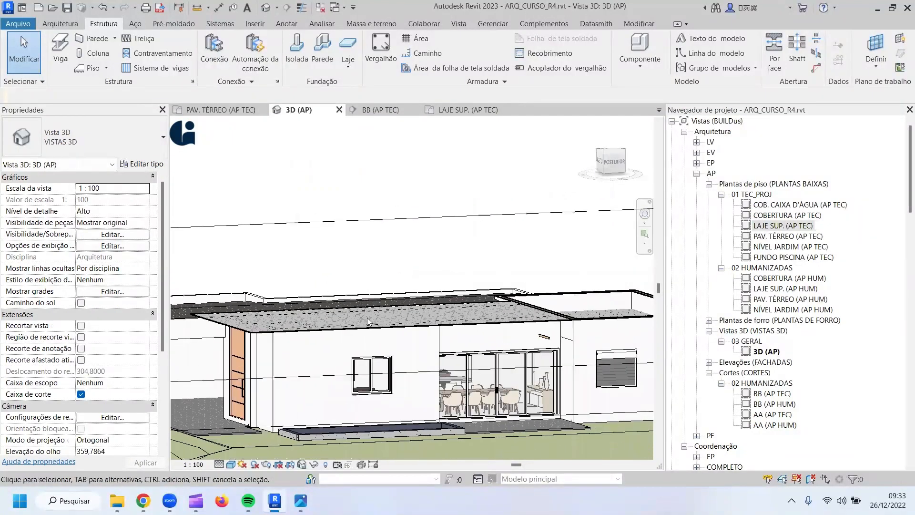
Set the start and end level offsets of the 38x64 Cota Madeira beam to 1 m.
scroll(543, 349, "up", 2)
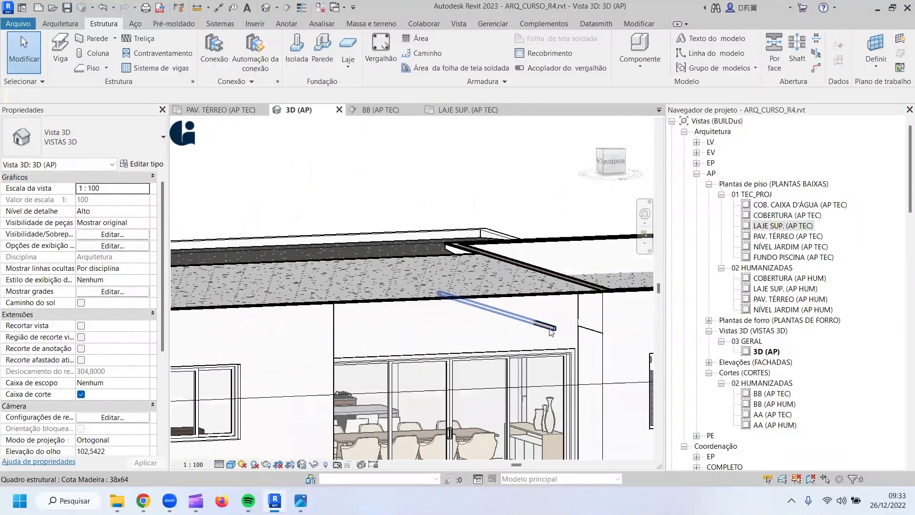
left_click(552, 329)
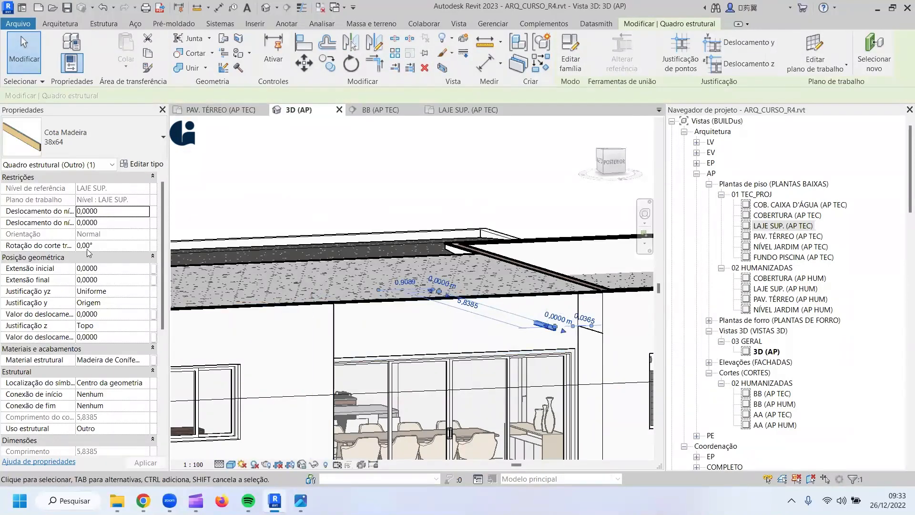
left_click(107, 210)
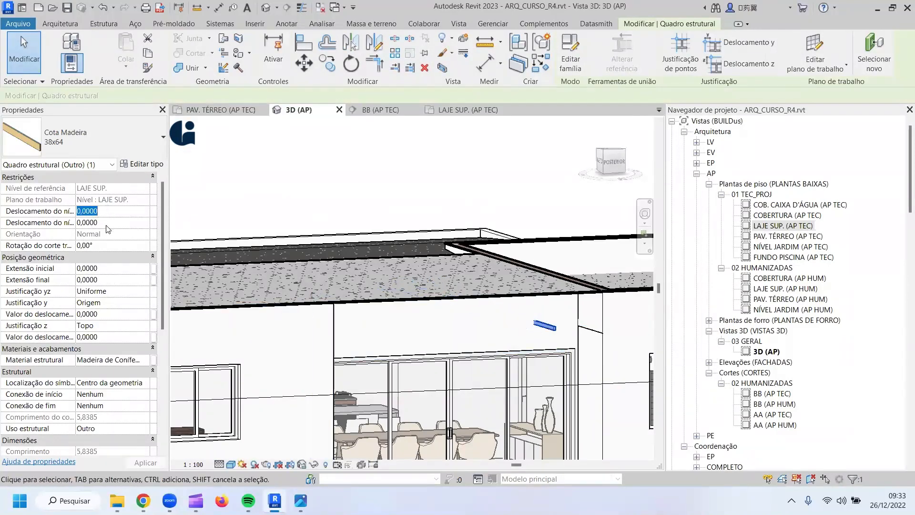
type("1")
key("Return")
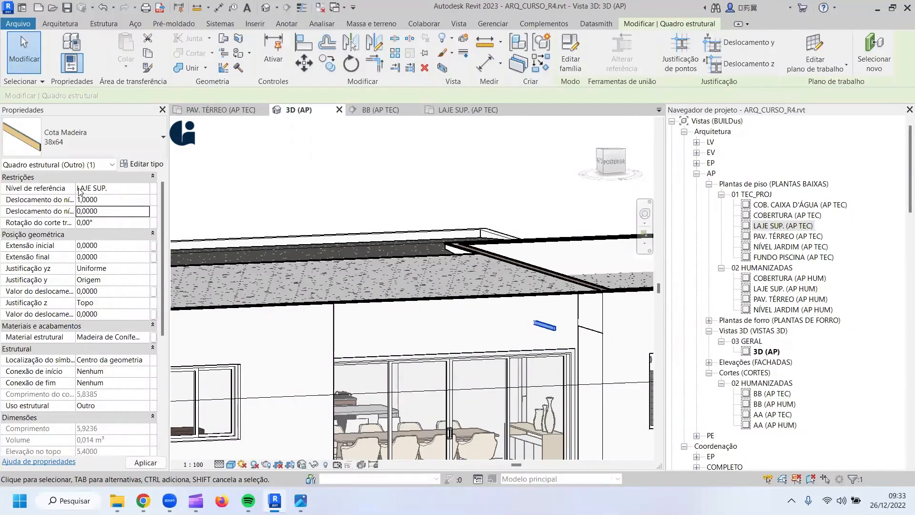
left_click_drag(75, 187, 118, 190)
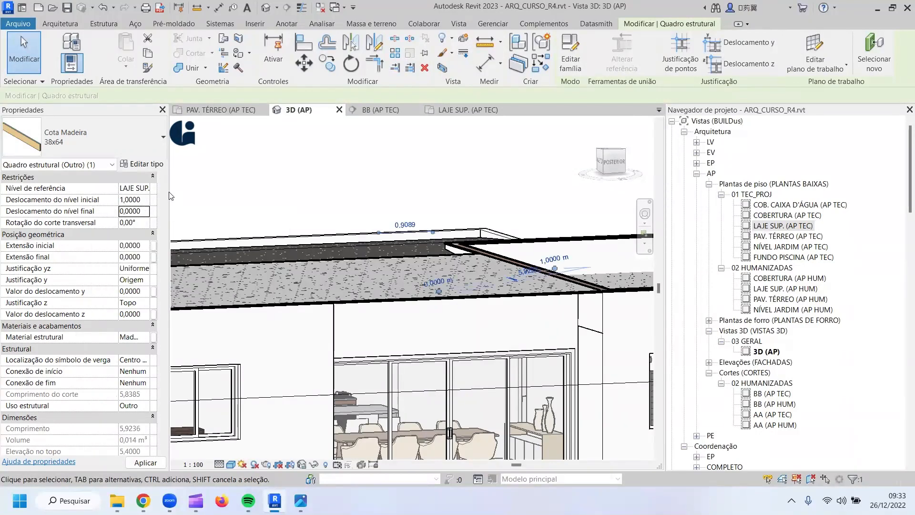
left_click_drag(168, 197, 198, 197)
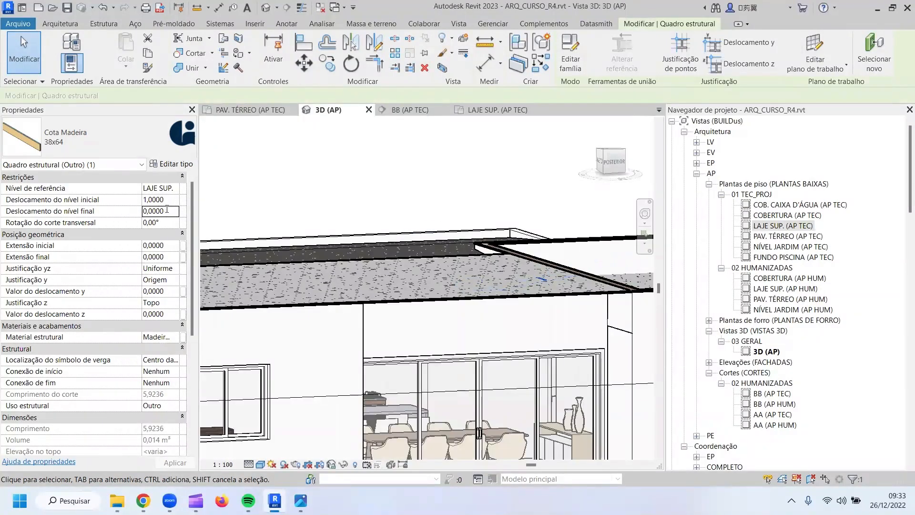
left_click_drag(166, 211, 143, 212)
type("1")
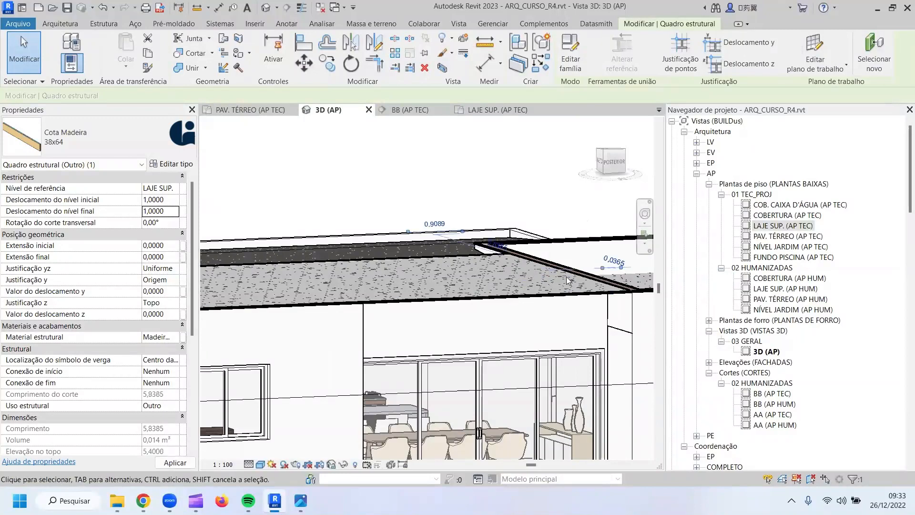
Reset the beam's start and end level offsets to 0 after checking its height against the roof.
middle_click_drag(566, 277, 477, 295, "shift")
middle_click_drag(548, 321, 701, 327)
middle_click_drag(238, 296, 589, 309)
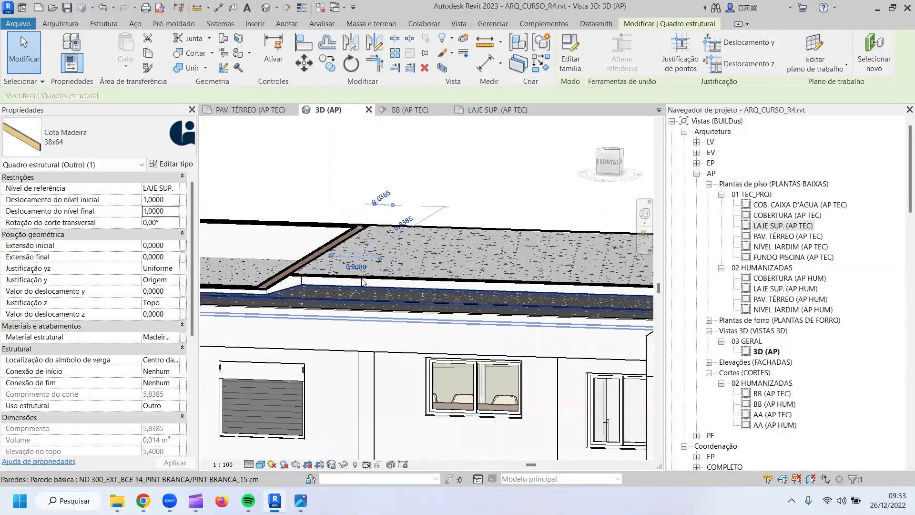
scroll(318, 289, "up", 2)
middle_click_drag(320, 290, 288, 272, "shift")
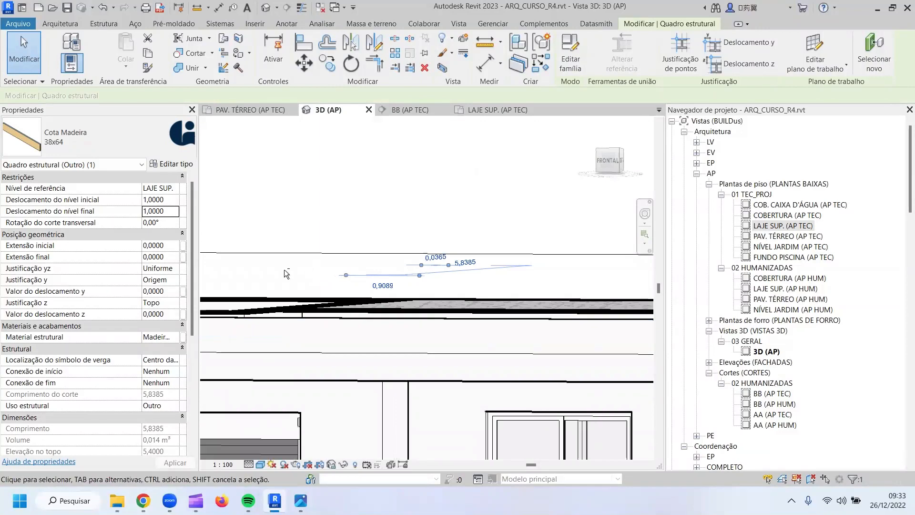
left_click(171, 200)
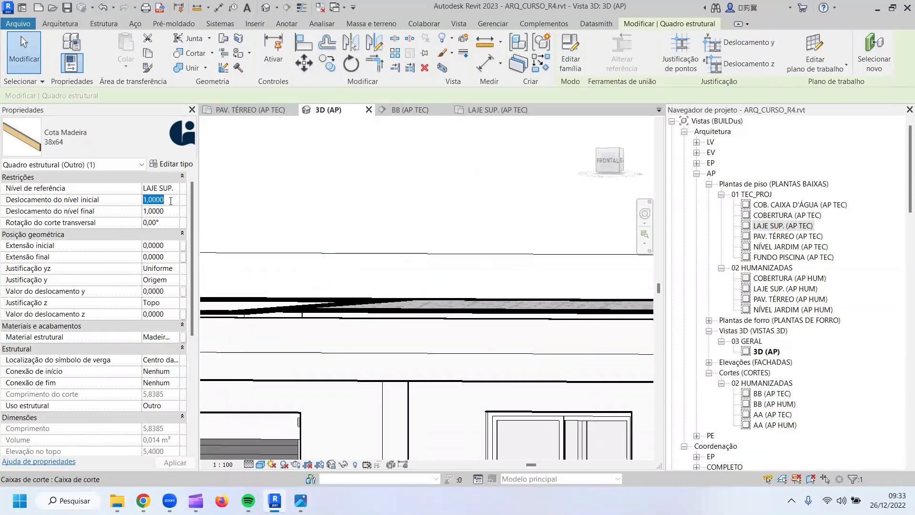
key("Delete")
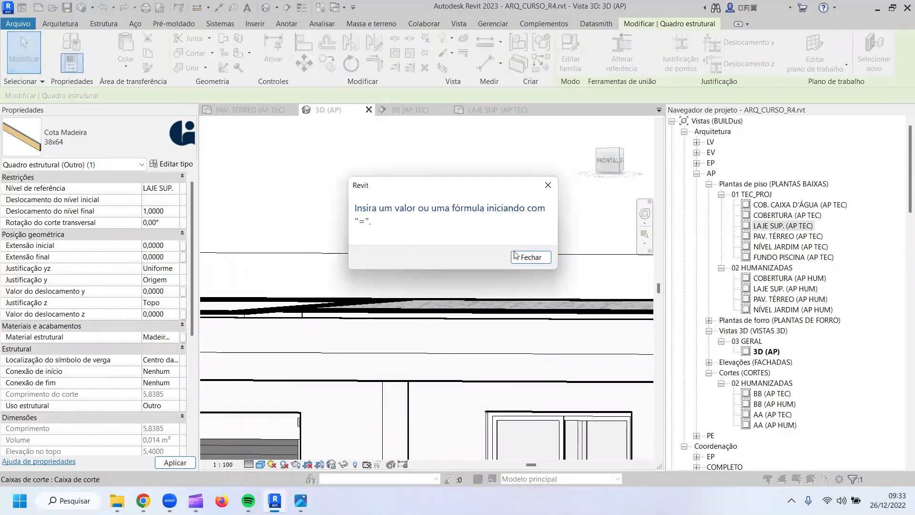
left_click(530, 257)
left_click(167, 199)
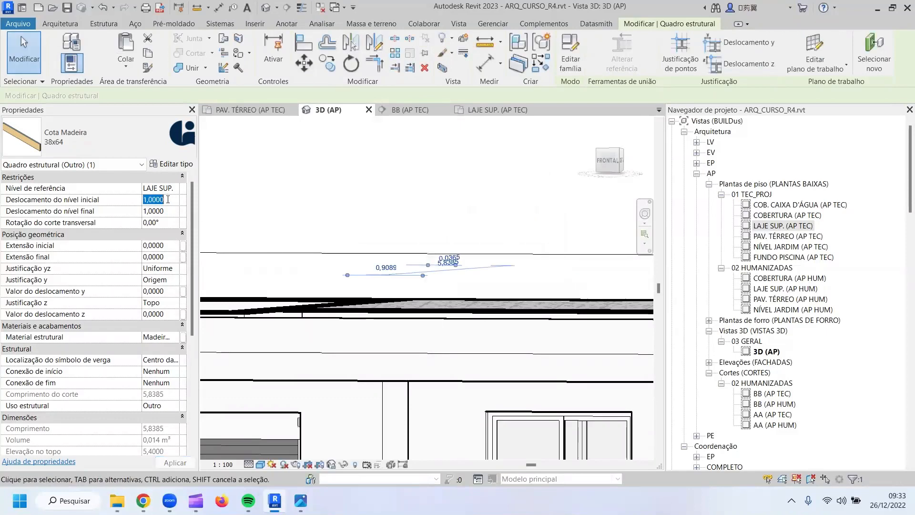
type("0,")
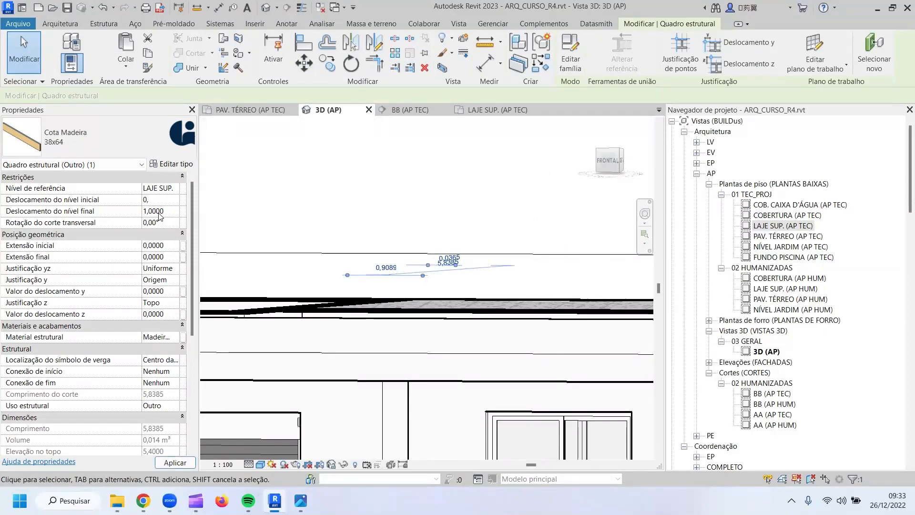
left_click(169, 210)
left_click_drag(169, 210, 114, 219)
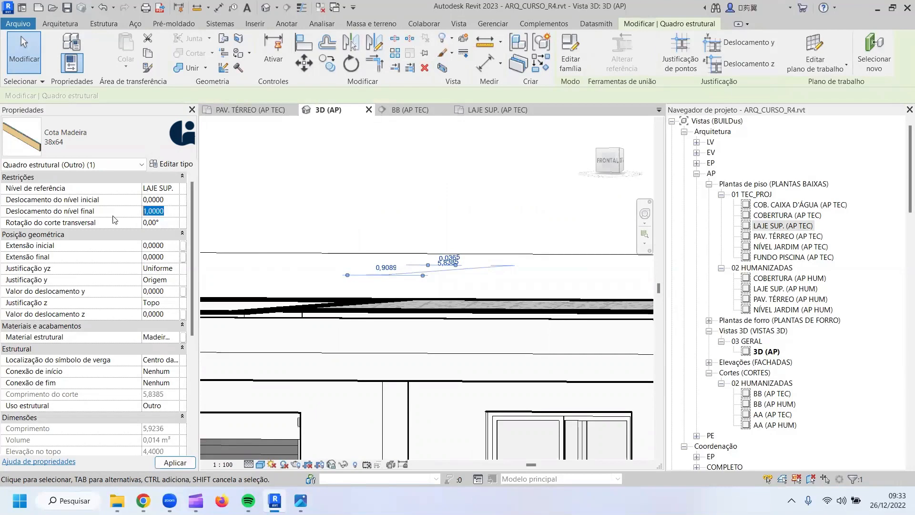
type("0")
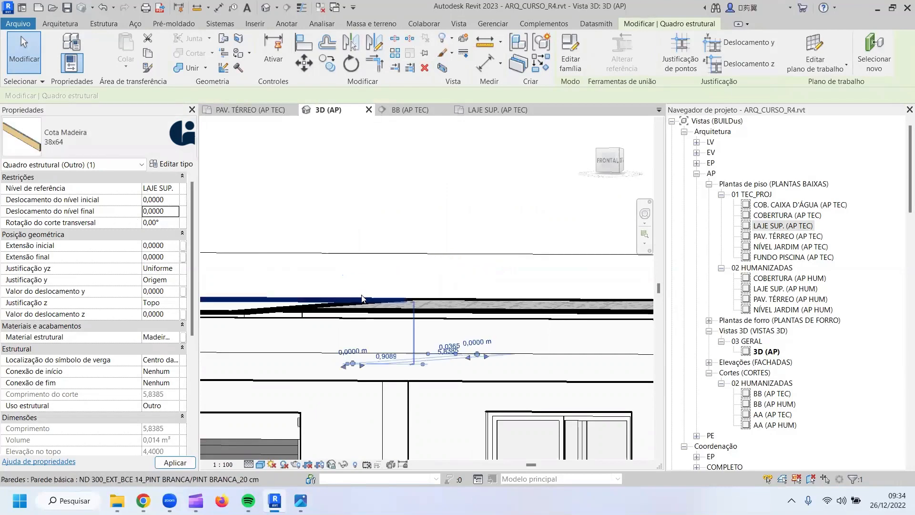
Try z offset values of 0,5 and 0,62 for the beam to raise it toward the slab.
middle_click_drag(392, 308, 548, 390, "shift")
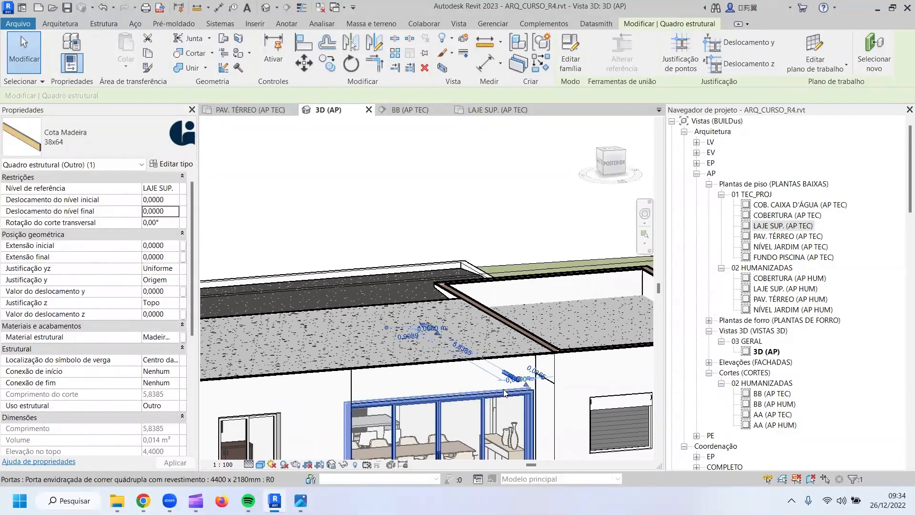
scroll(498, 388, "up", 2)
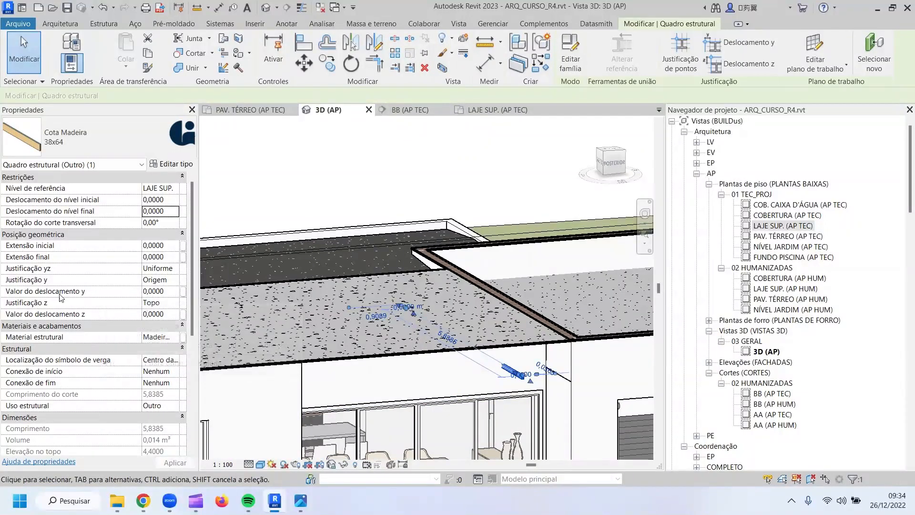
left_click(164, 316)
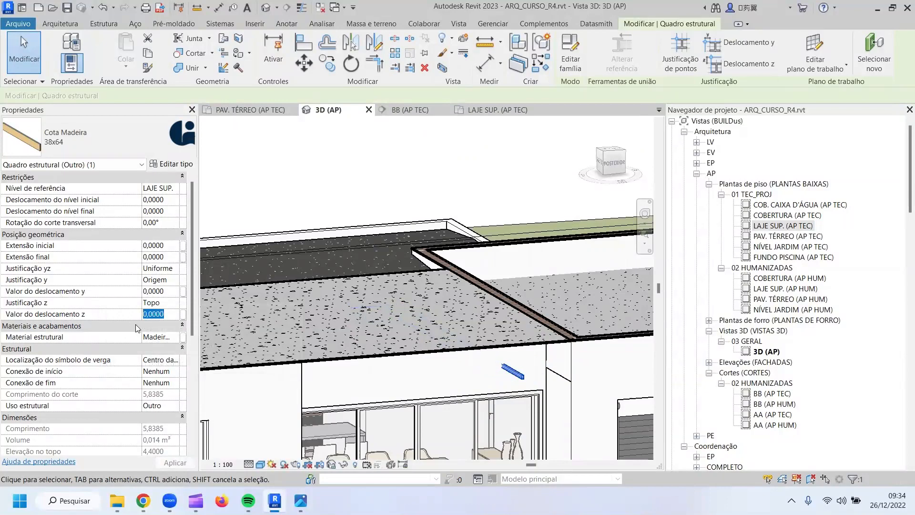
type("0,5")
key("Return")
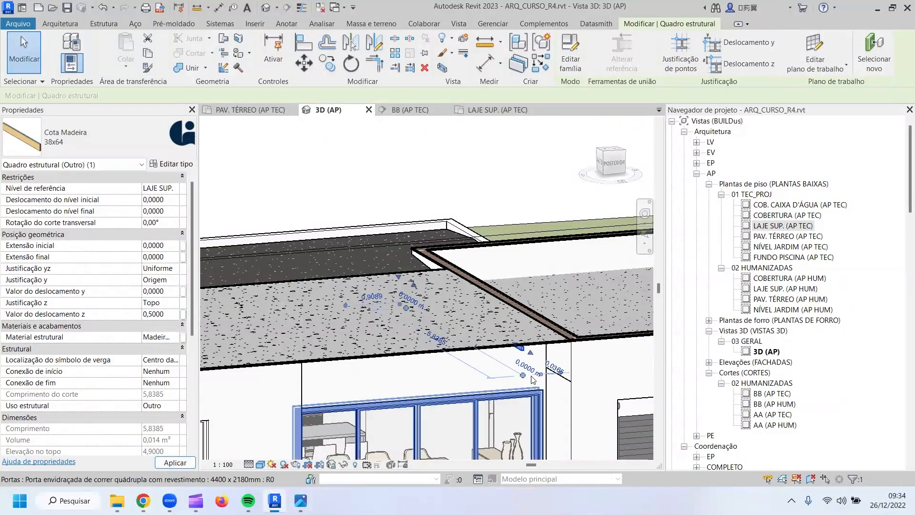
scroll(525, 366, "up", 1)
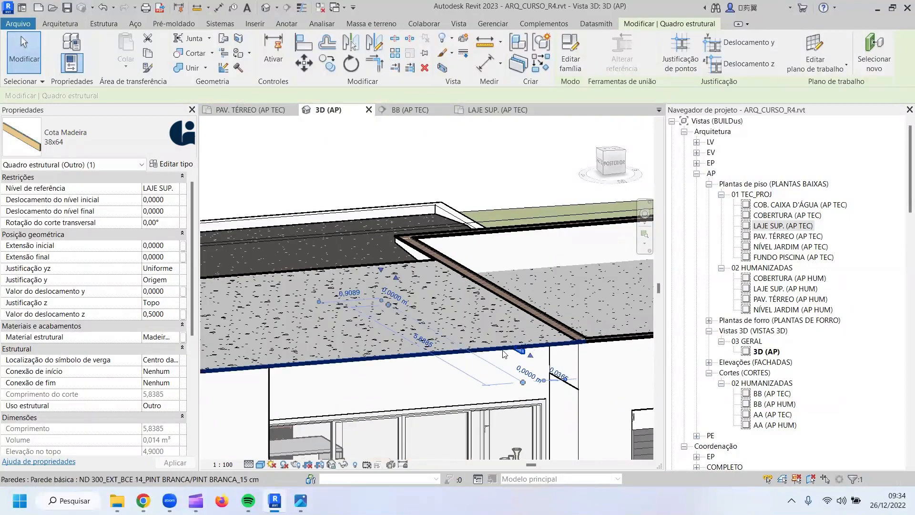
left_click(164, 313)
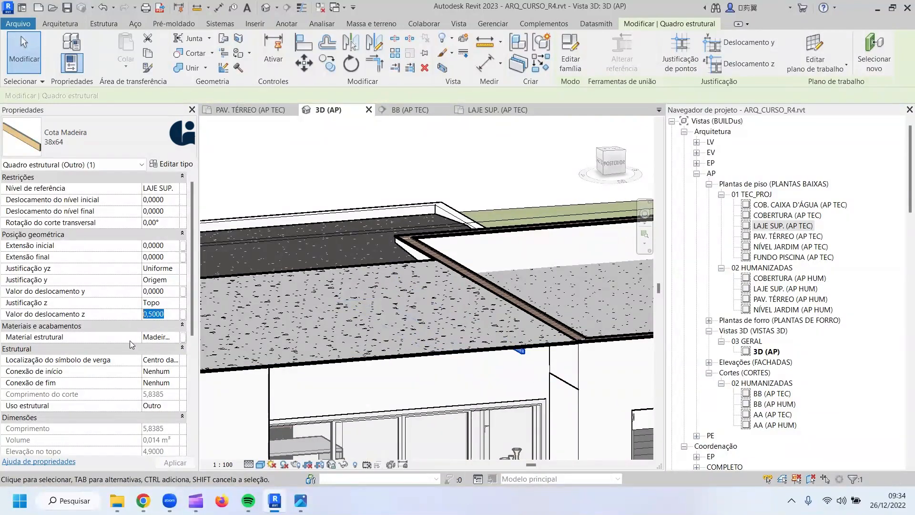
type("0,62")
key("Return")
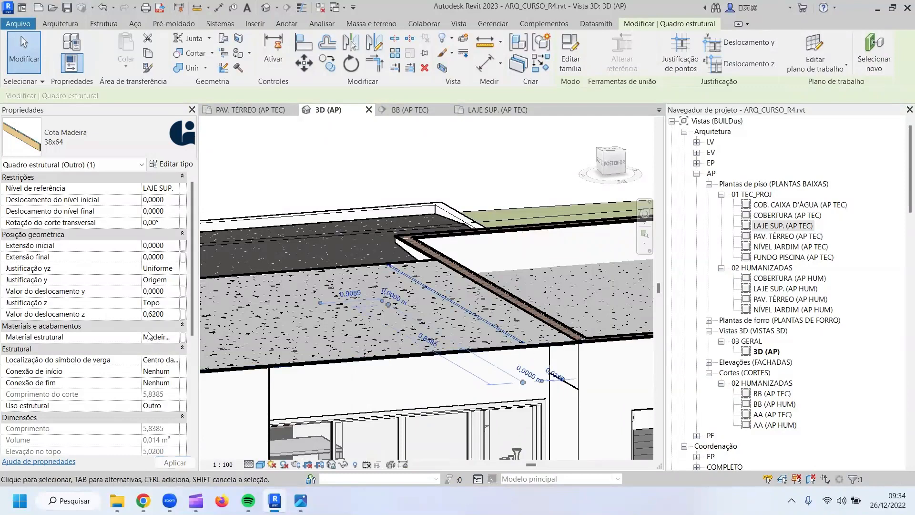
Set the beam's z offset value to 0,72 and deselect the beam.
left_click(170, 315)
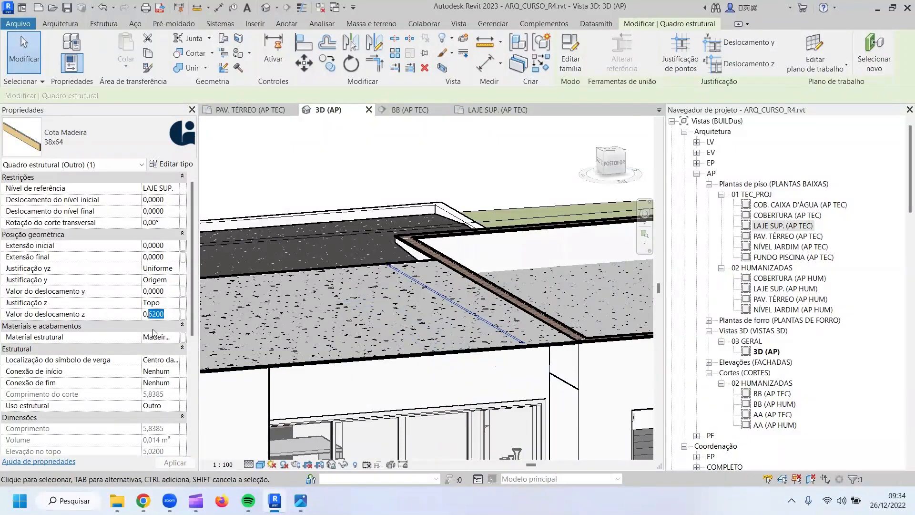
type("7200")
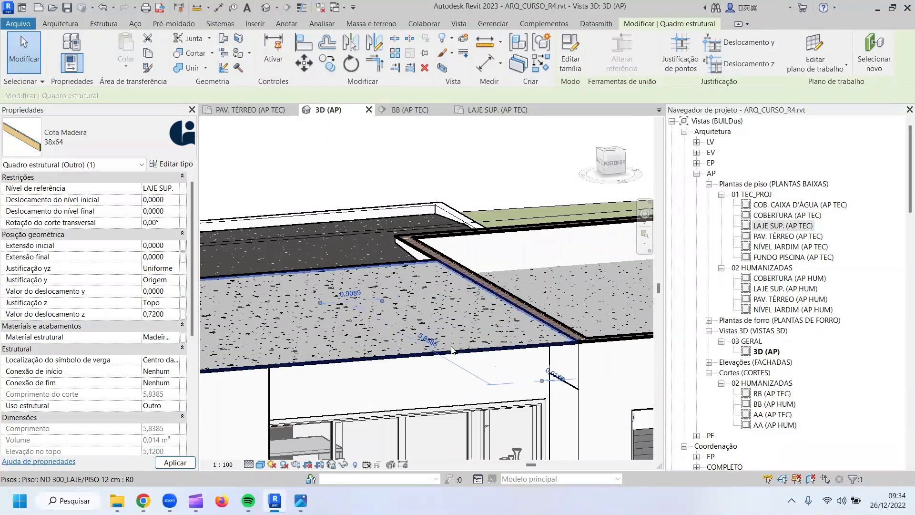
middle_click_drag(504, 329, 552, 350, "shift")
key("Escape")
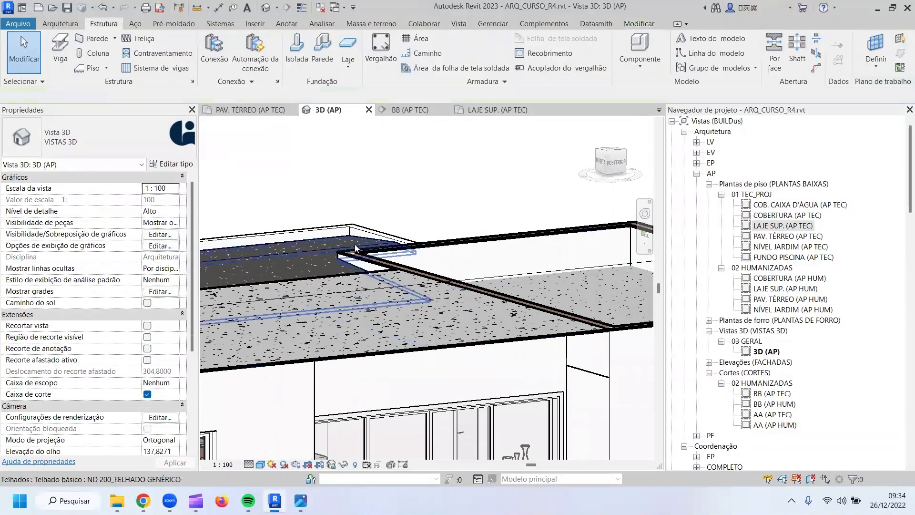
Lower the top of the 3D view's section box to cut through the roof and expose the beam above the slab.
scroll(354, 244, "down", 5)
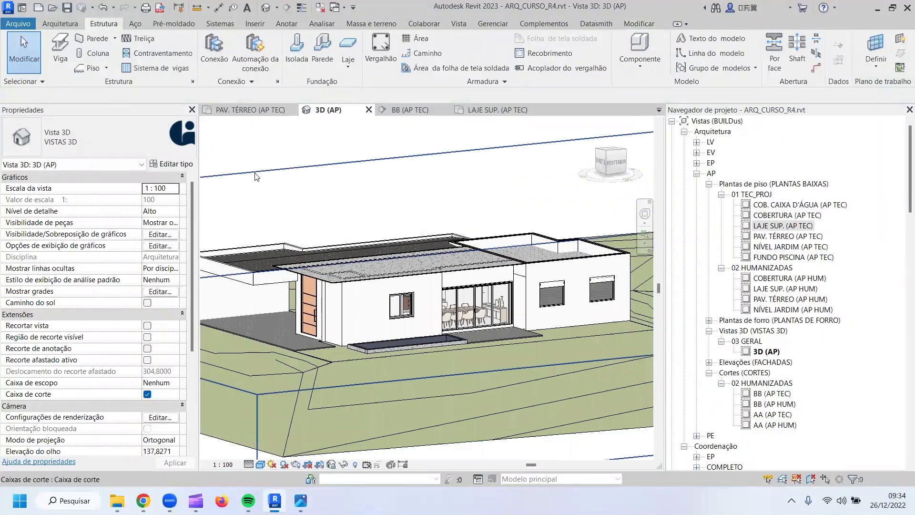
left_click(256, 177)
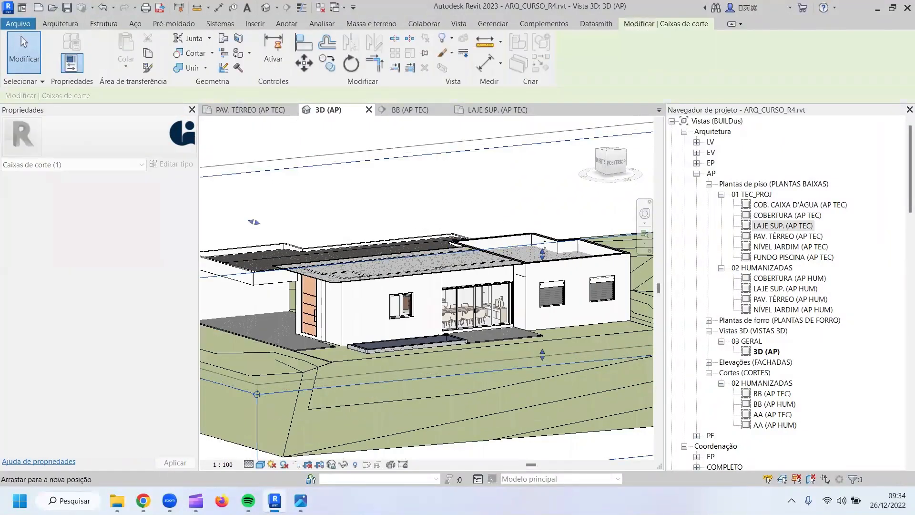
left_click_drag(545, 244, 561, 260)
scroll(537, 248, "up", 3)
scroll(448, 268, "up", 2)
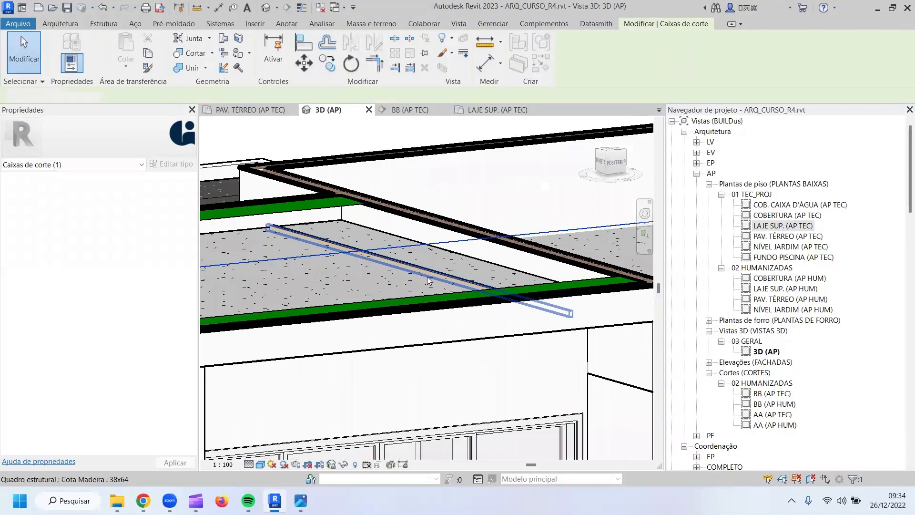
key("Escape")
Open section AA (AP TEC) from its marker in the PAV. TÉRREO (AP TEC) plan and frame the roof area.
left_click(415, 267)
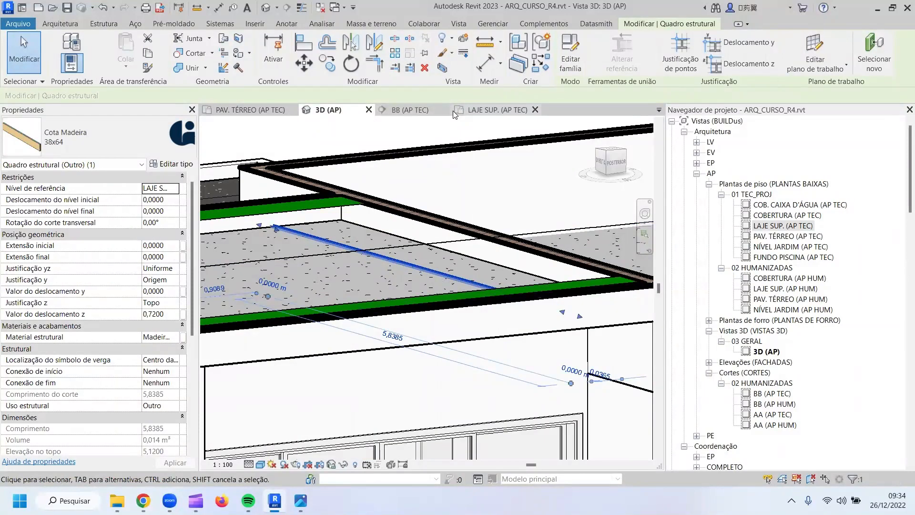
left_click(272, 108)
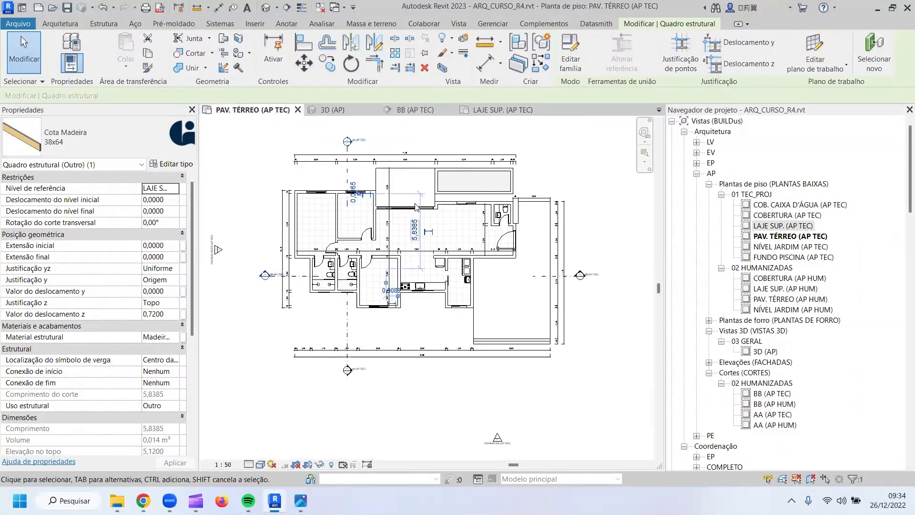
left_click(348, 172)
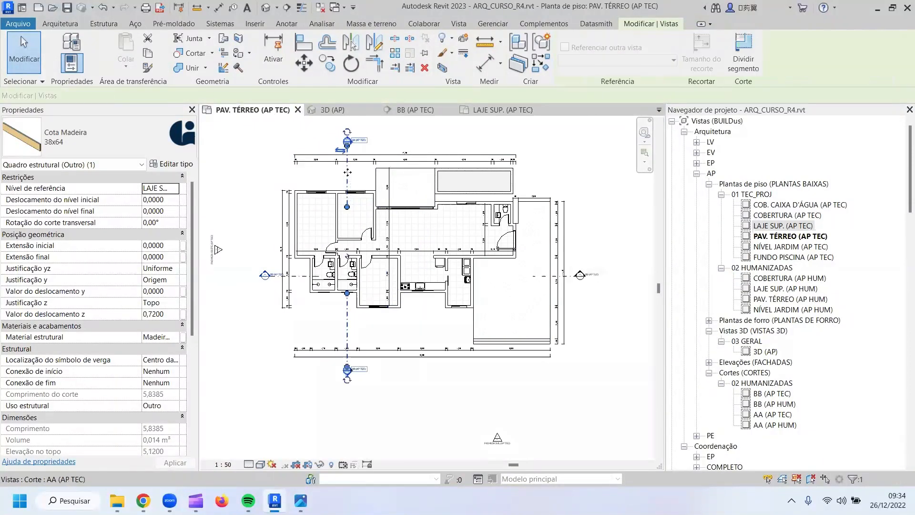
scroll(348, 172, "up", 2)
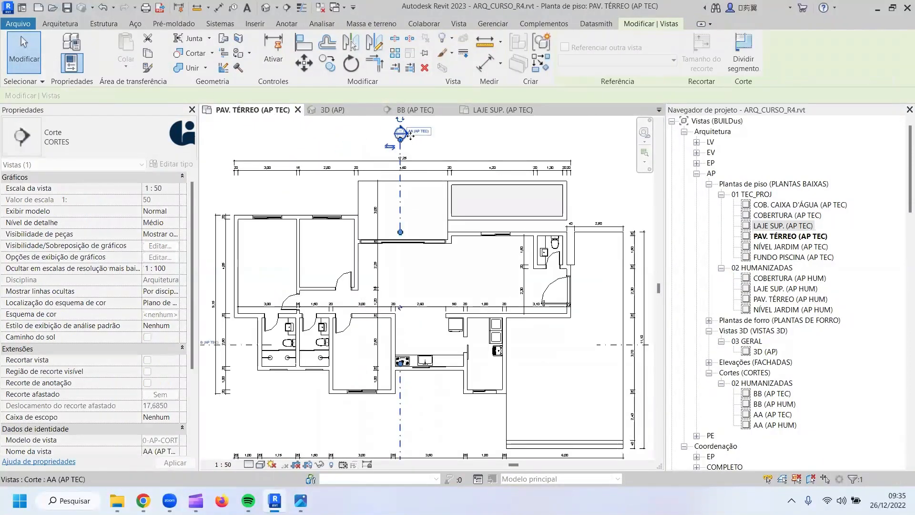
scroll(410, 136, "up", 3)
key("Escape")
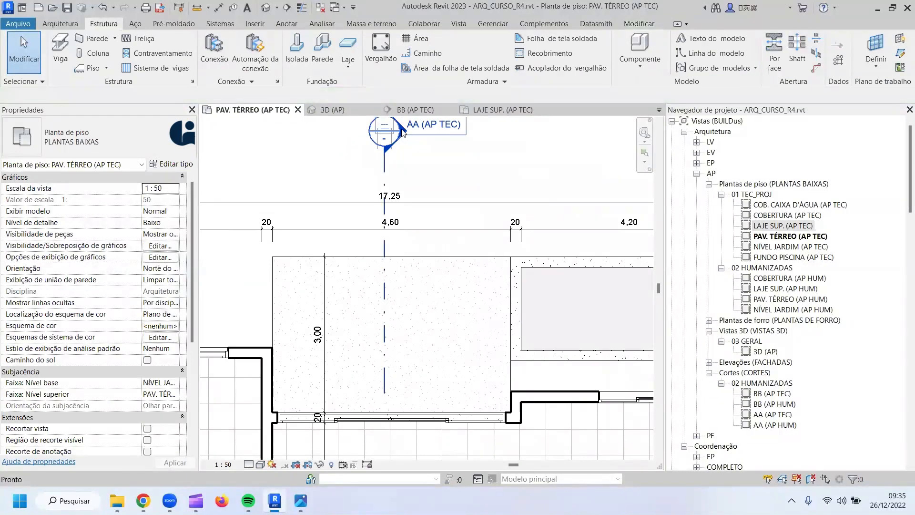
double_click(403, 133)
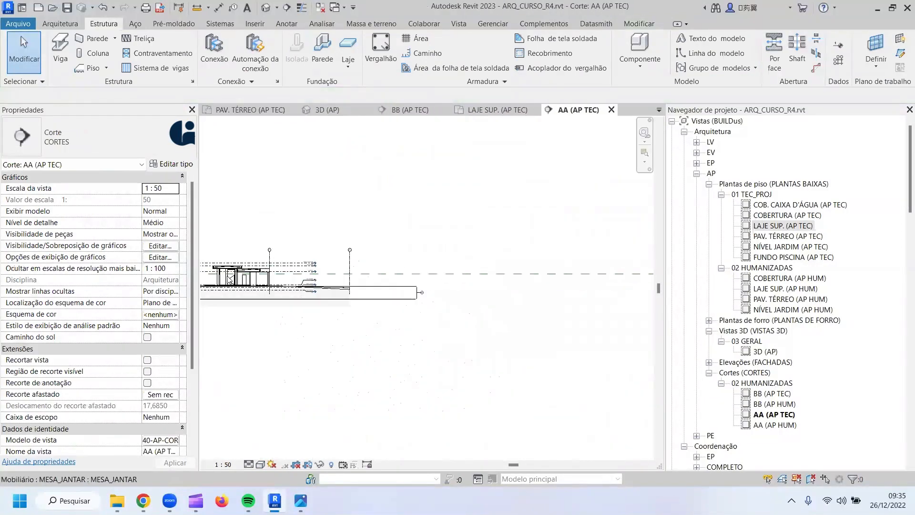
scroll(229, 280, "up", 5)
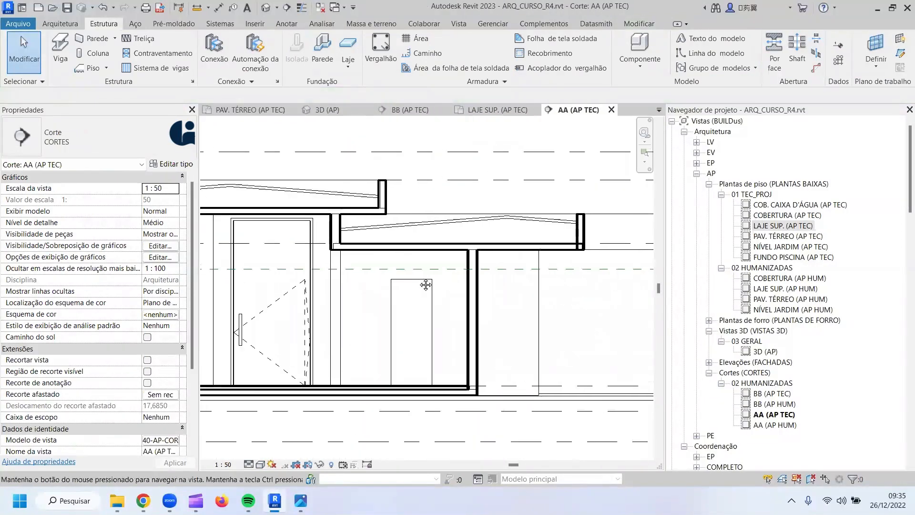
Examine the Quadro estrutural subcategories in the model category overrides of the 40-AP-CORTE TEC view template, discarding any changes.
scroll(426, 284, "down", 3)
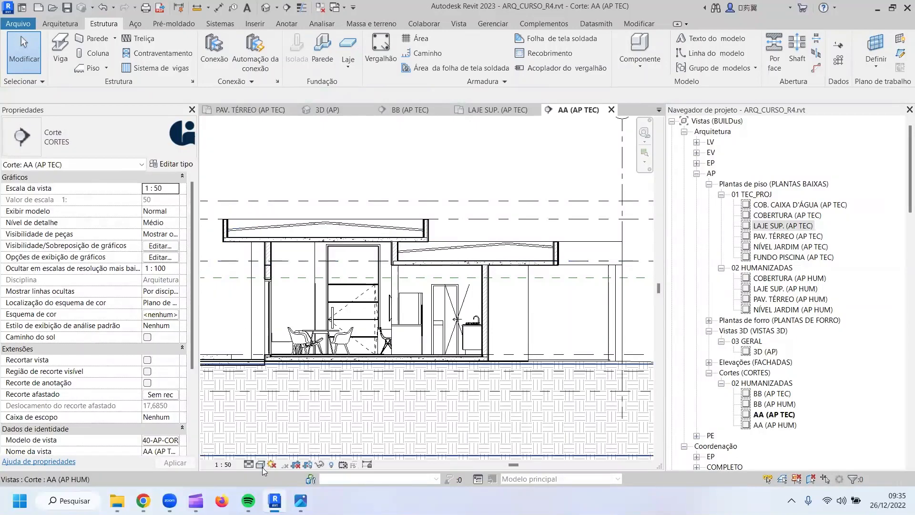
scroll(156, 361, "down", 5)
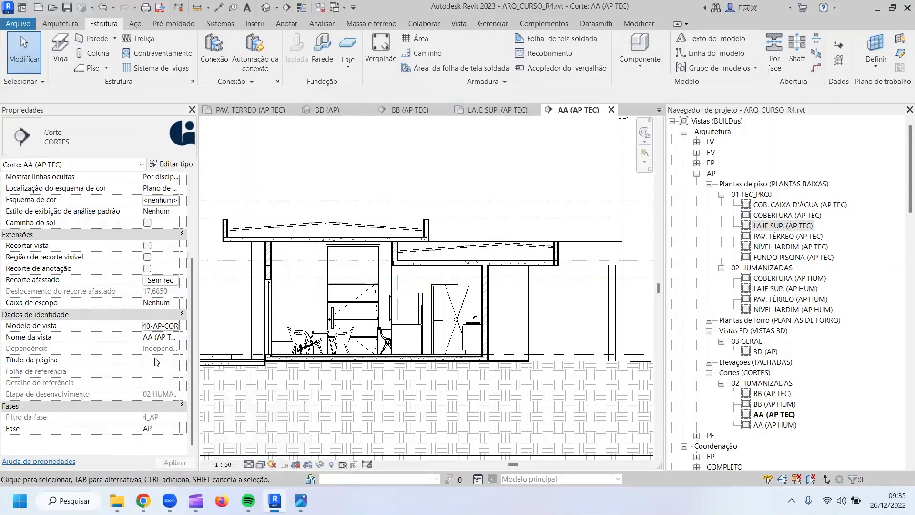
left_click(157, 326)
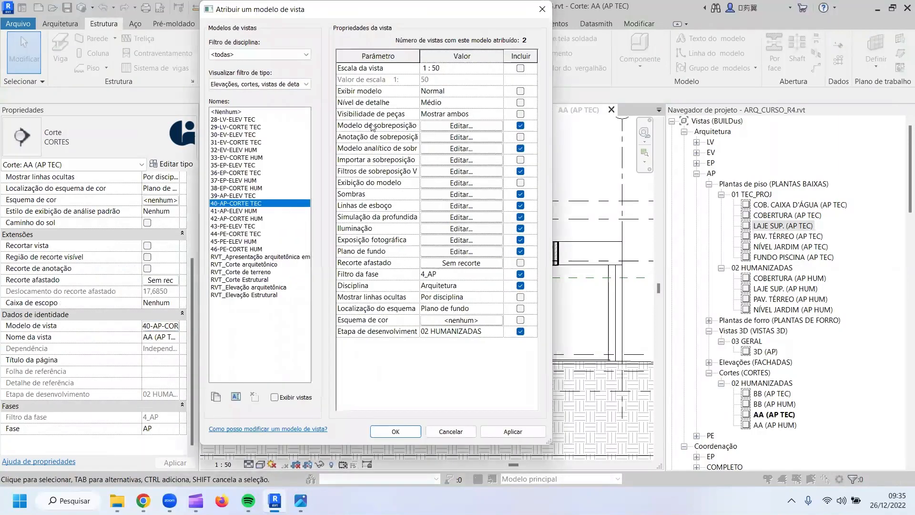
left_click(439, 126)
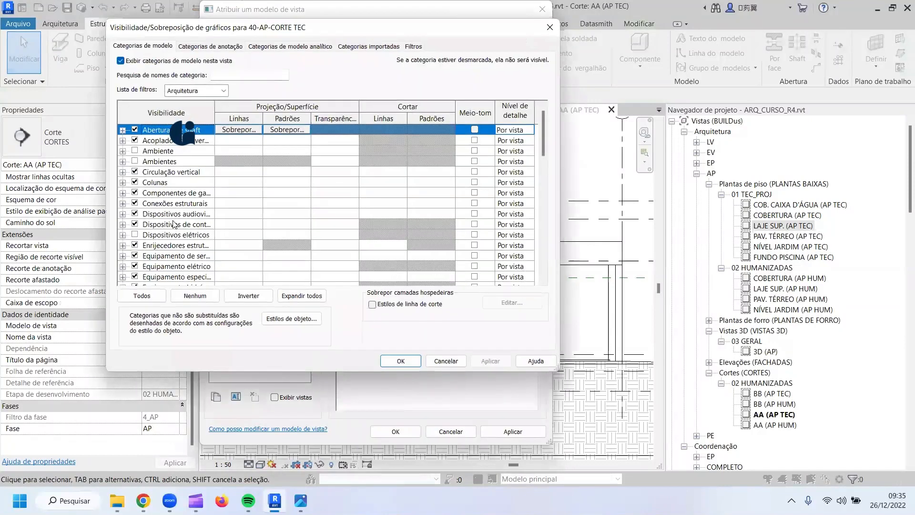
scroll(177, 217, "down", 3)
scroll(172, 226, "down", 2)
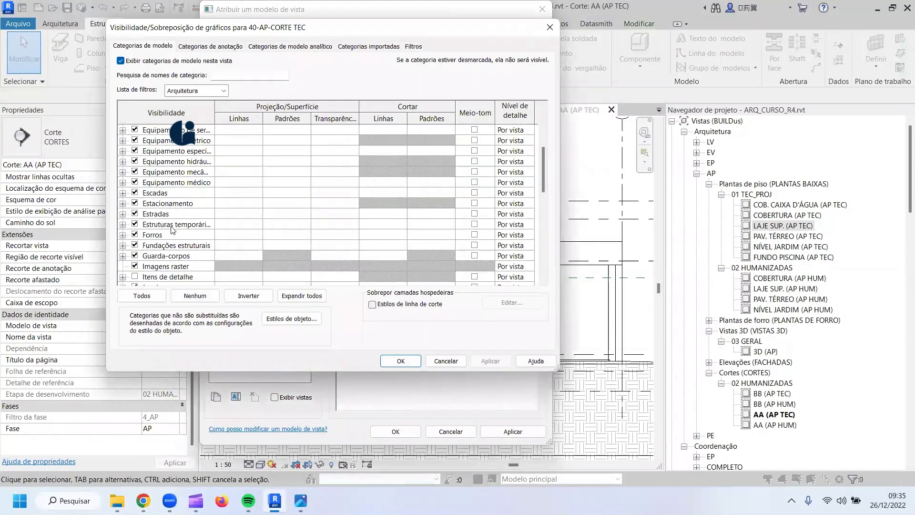
scroll(173, 230, "down", 1)
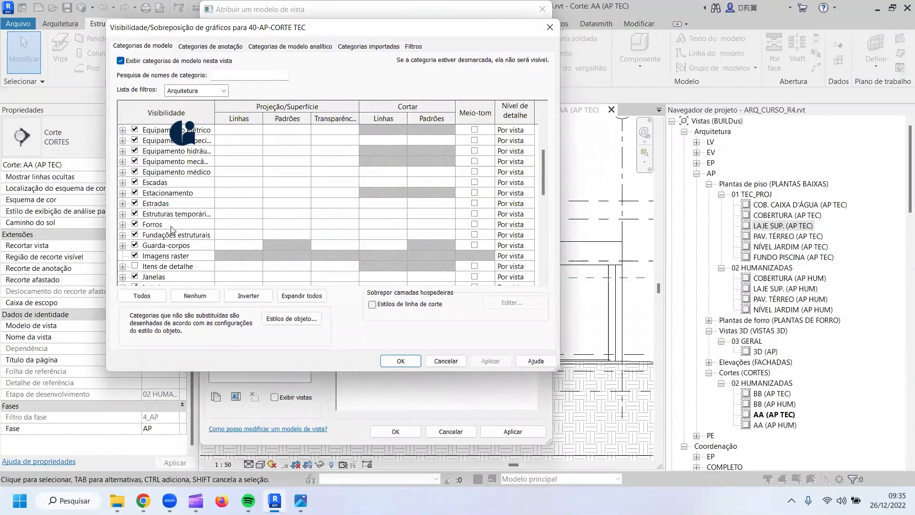
scroll(168, 215, "up", 5)
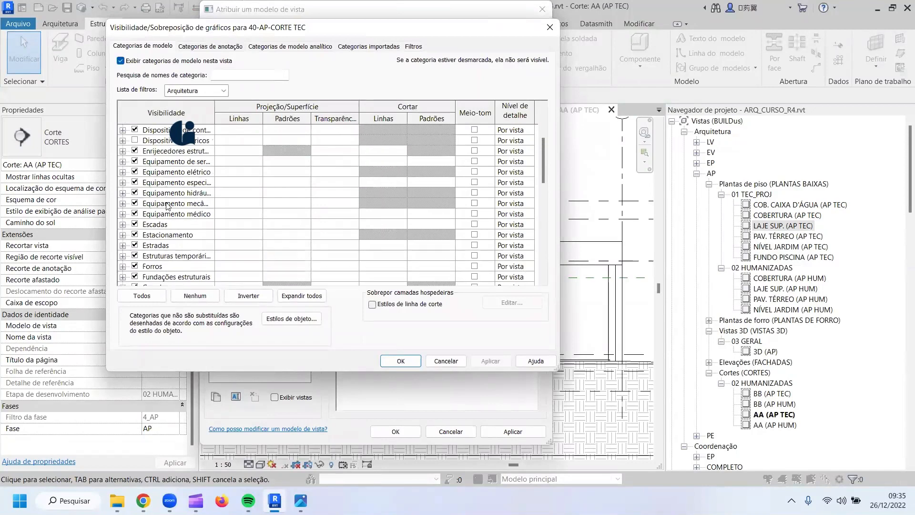
scroll(168, 210, "down", 7)
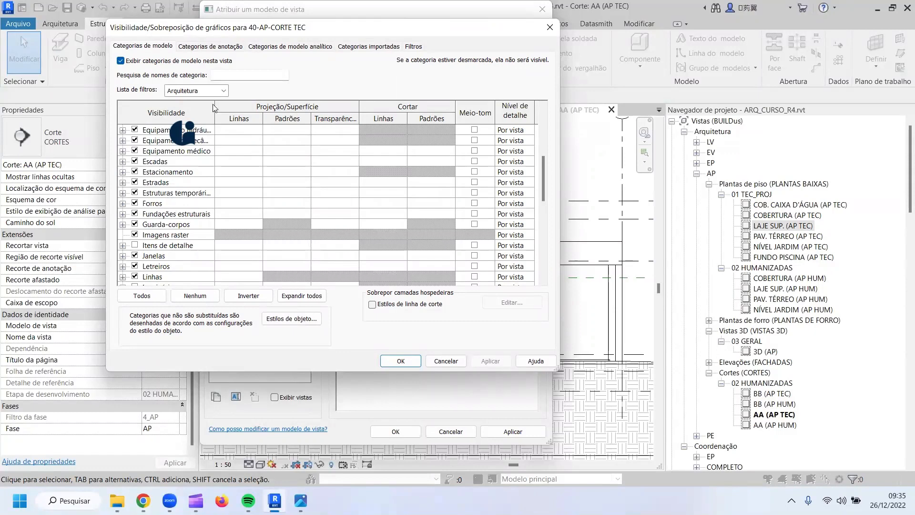
left_click_drag(216, 105, 248, 106)
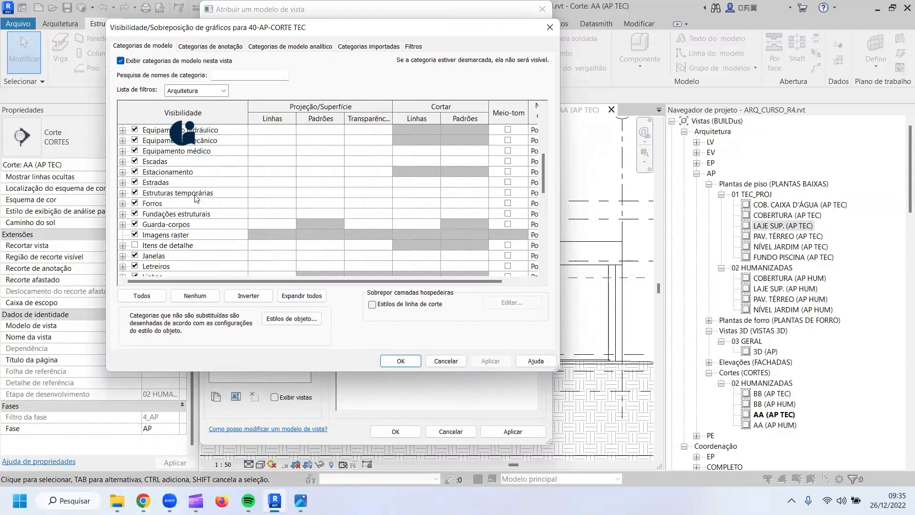
scroll(195, 198, "down", 4)
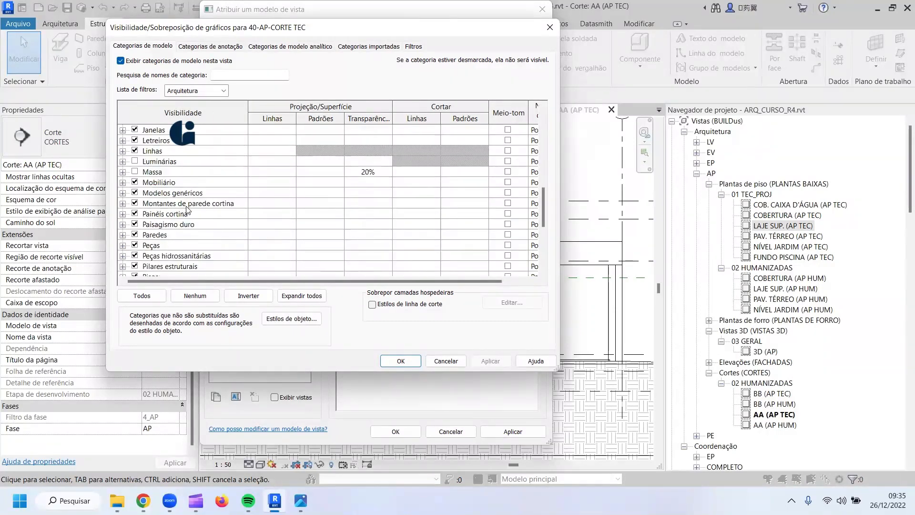
scroll(187, 210, "down", 2)
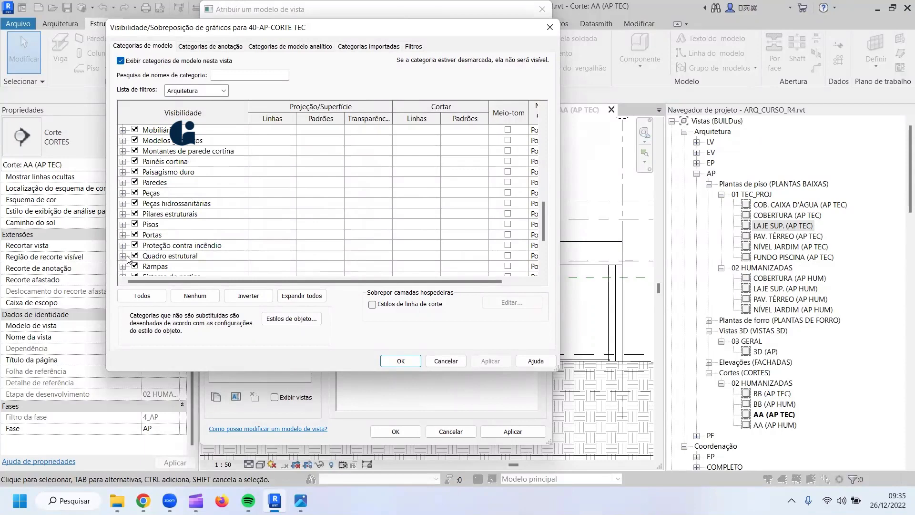
left_click(128, 259)
left_click(123, 256)
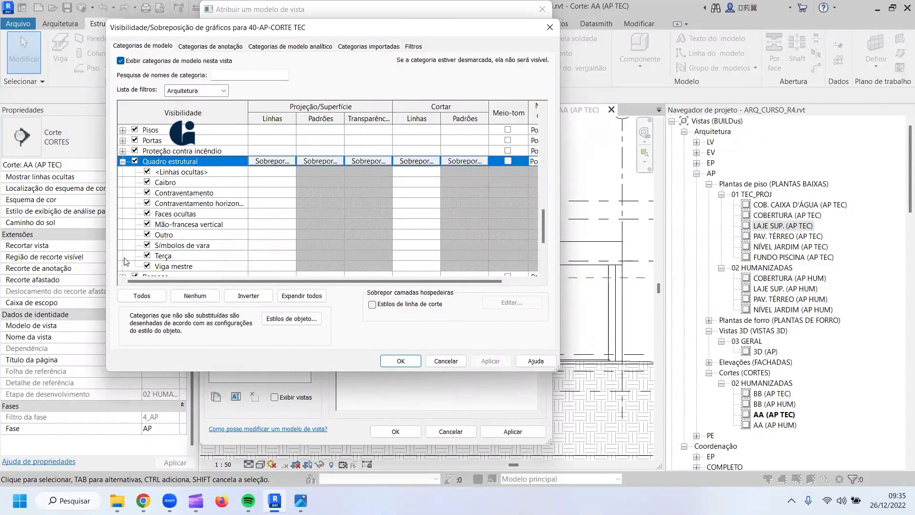
left_click(444, 360)
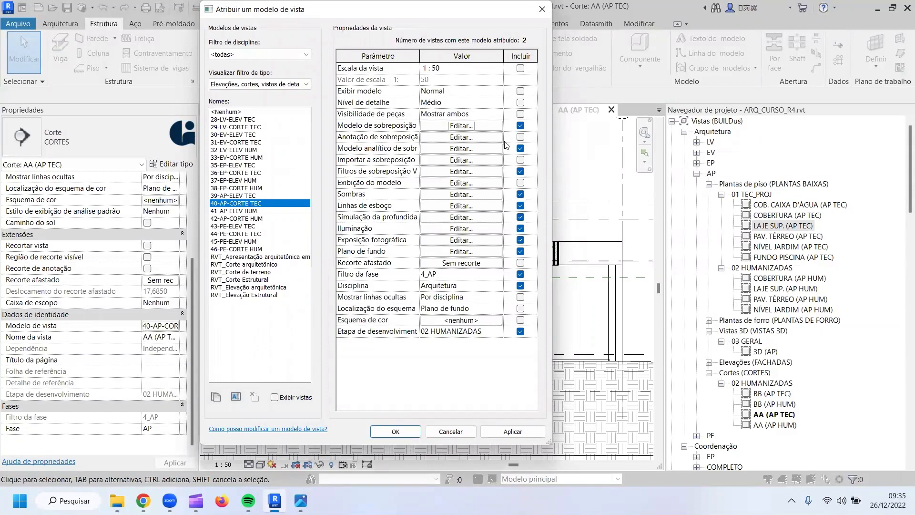
Include the annotation overrides in the 40-AP-CORTE TEC view template and accept the template settings.
left_click(521, 137)
left_click(404, 432)
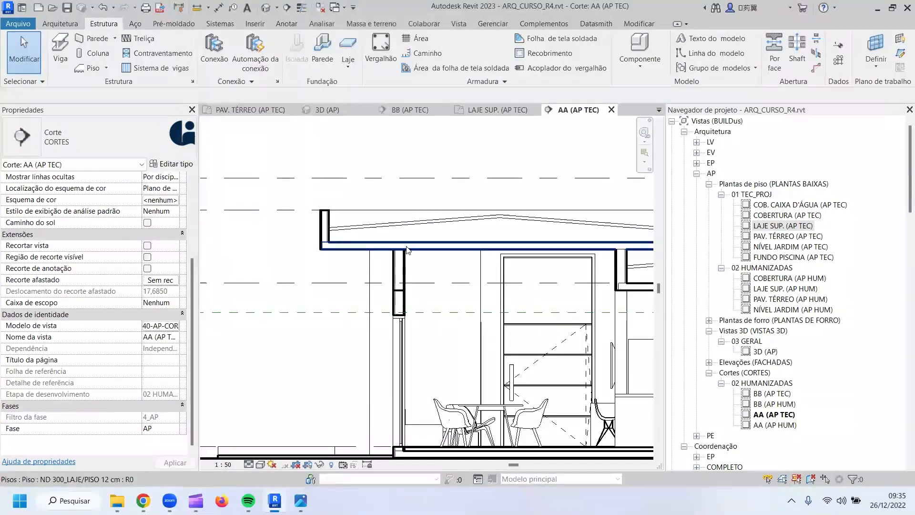
Select the Cota Madeira 38x64 beam in the 3D (AP) view and look for it in section AA (AP TEC).
left_click(243, 109)
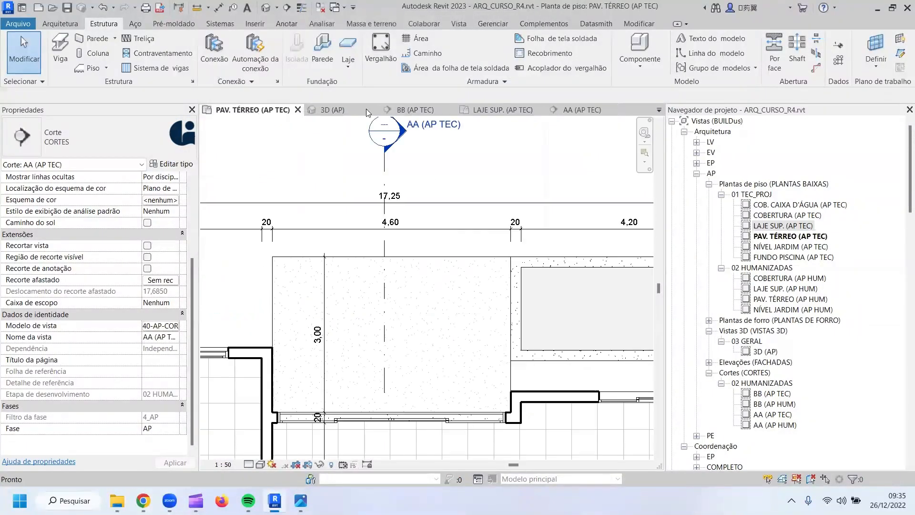
left_click(317, 112)
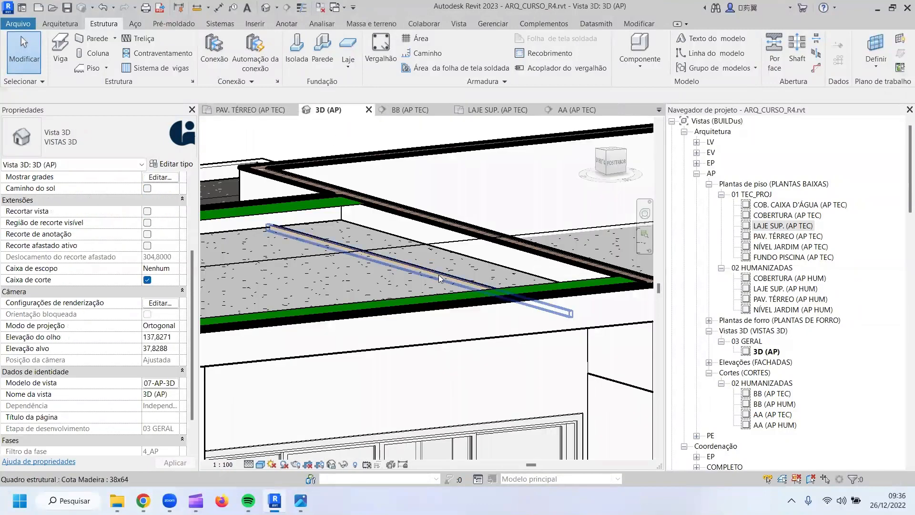
left_click(439, 279)
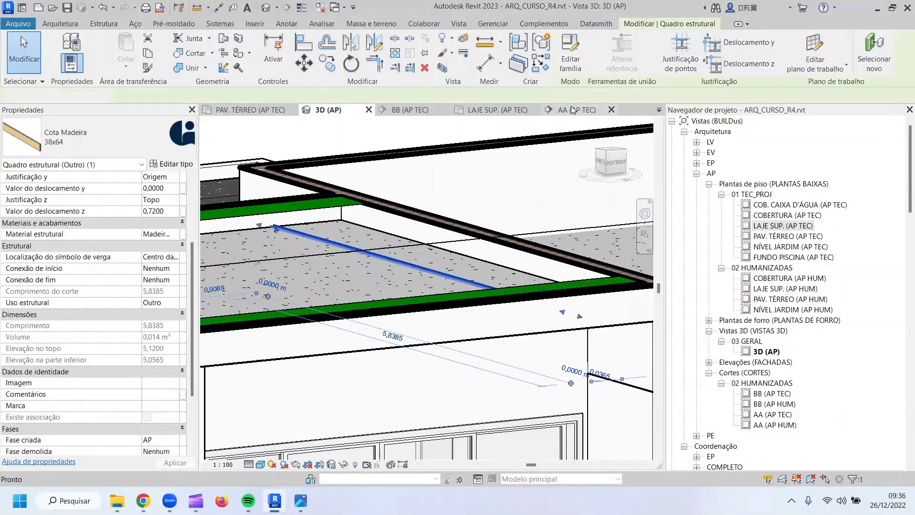
left_click(572, 109)
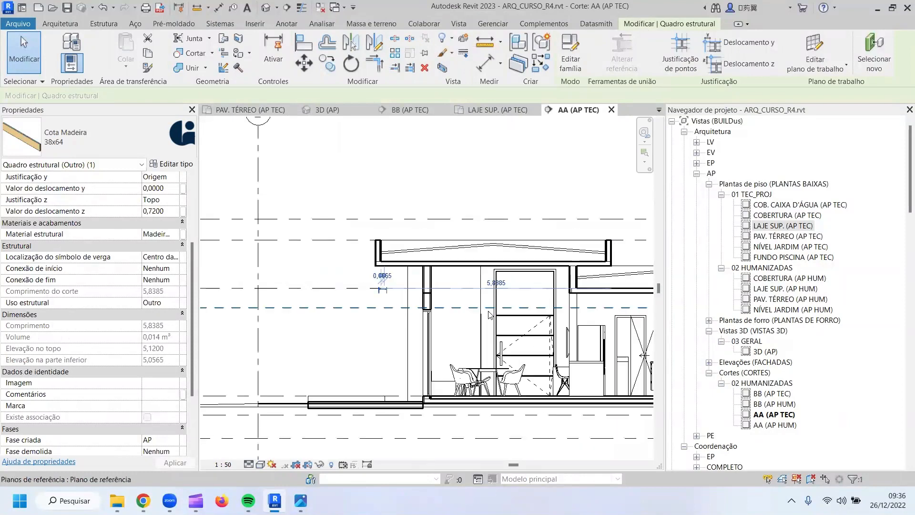
scroll(383, 274, "up", 4)
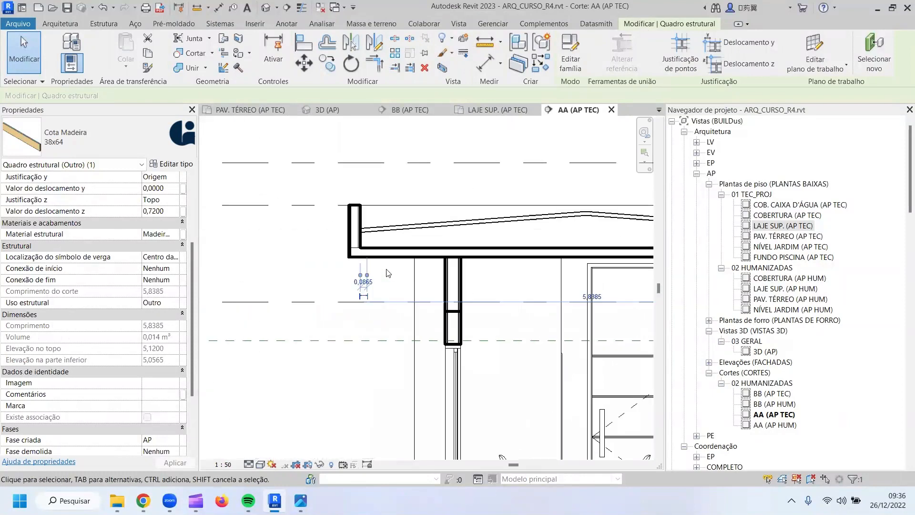
scroll(388, 273, "up", 2)
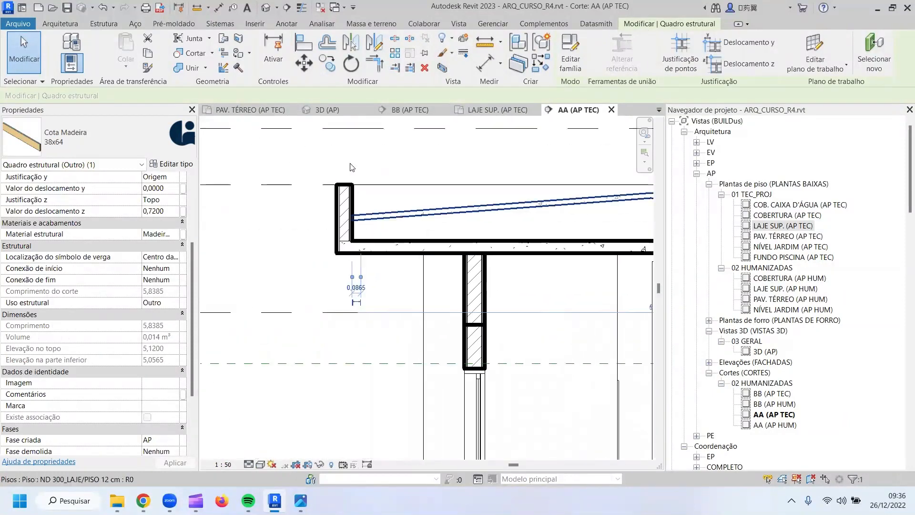
Check the section markers in plan and move the BB section line in LAJE SUP. (AP TEC) up across the beam.
left_click(244, 110)
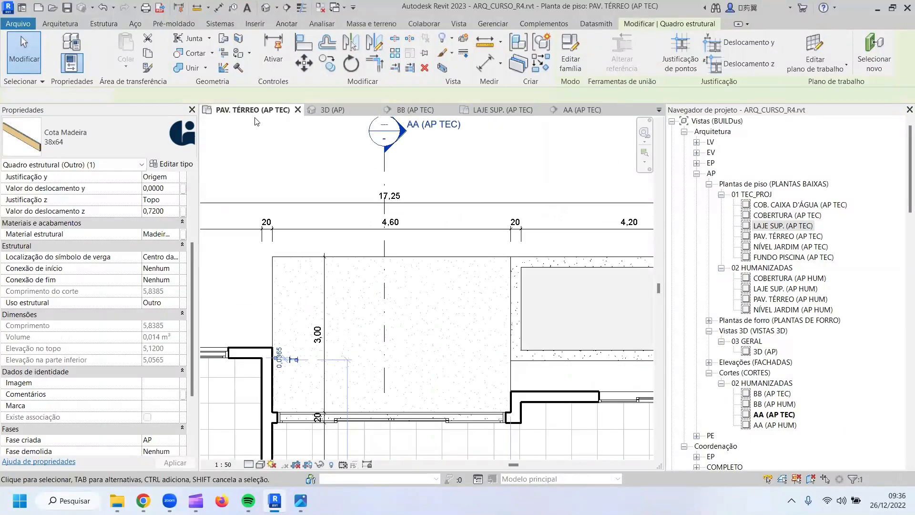
scroll(353, 240, "down", 5)
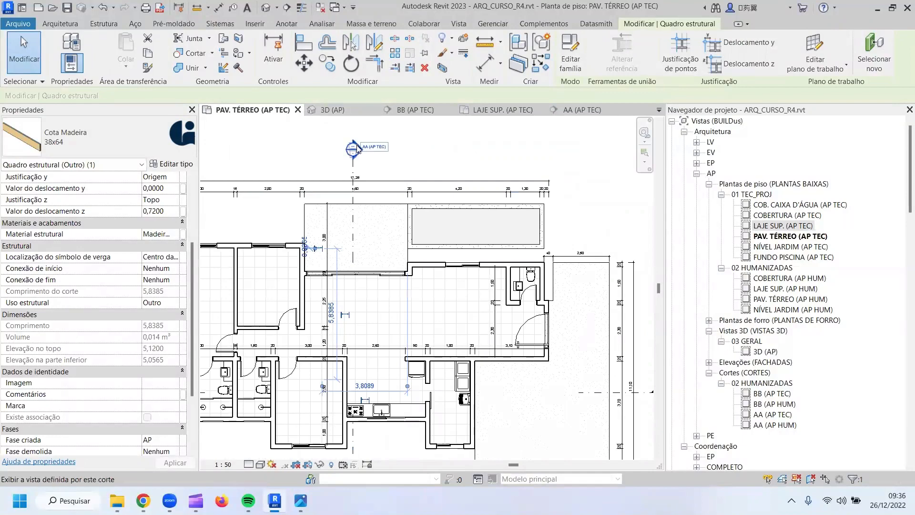
left_click(512, 110)
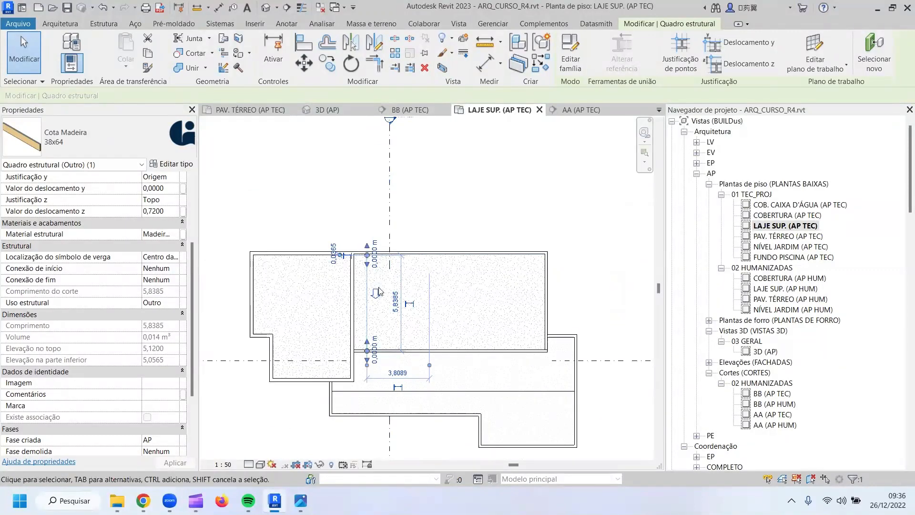
scroll(410, 244, "down", 2)
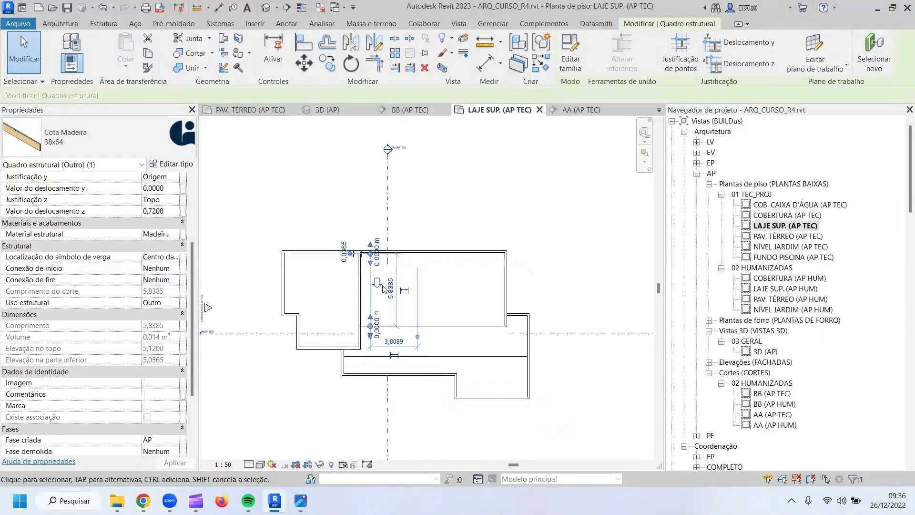
left_click(253, 331)
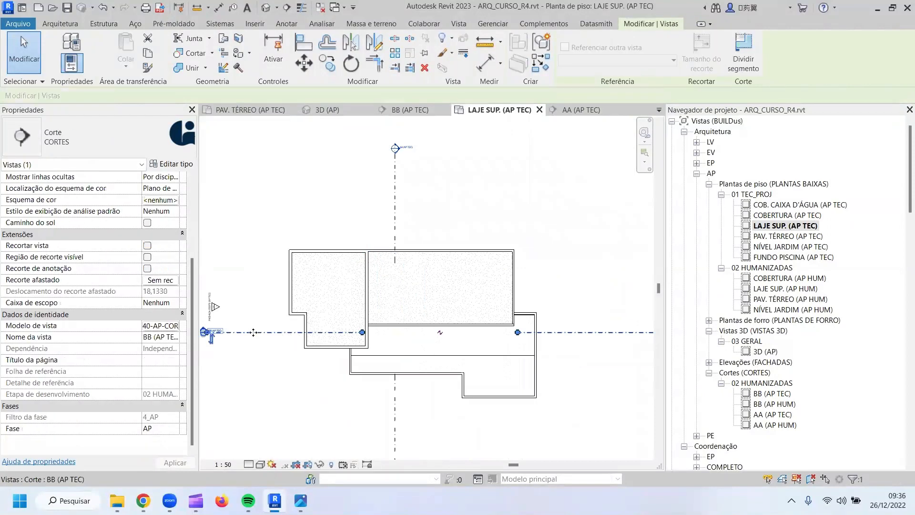
left_click_drag(253, 332, 260, 281)
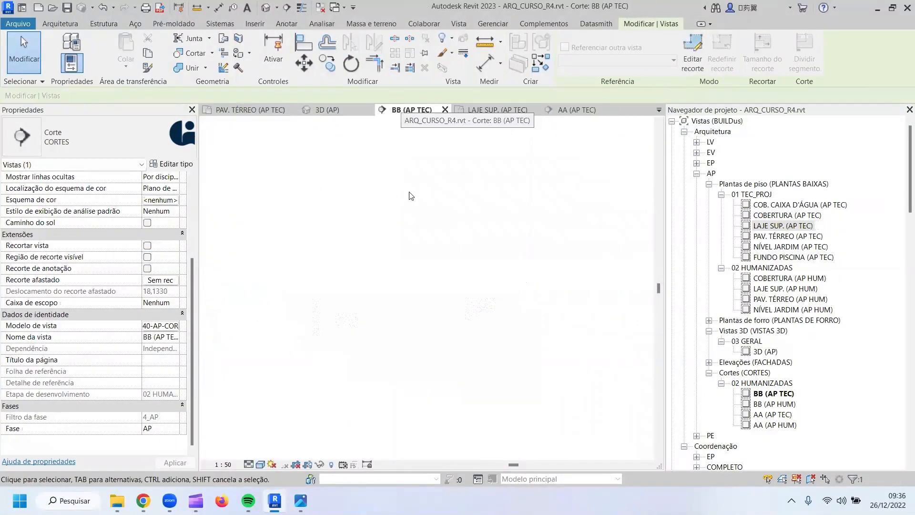
In section BB (AP TEC), move the Cota Madeira 38x64 beam up so its underside rests on top of the slab.
scroll(384, 294, "down", 5)
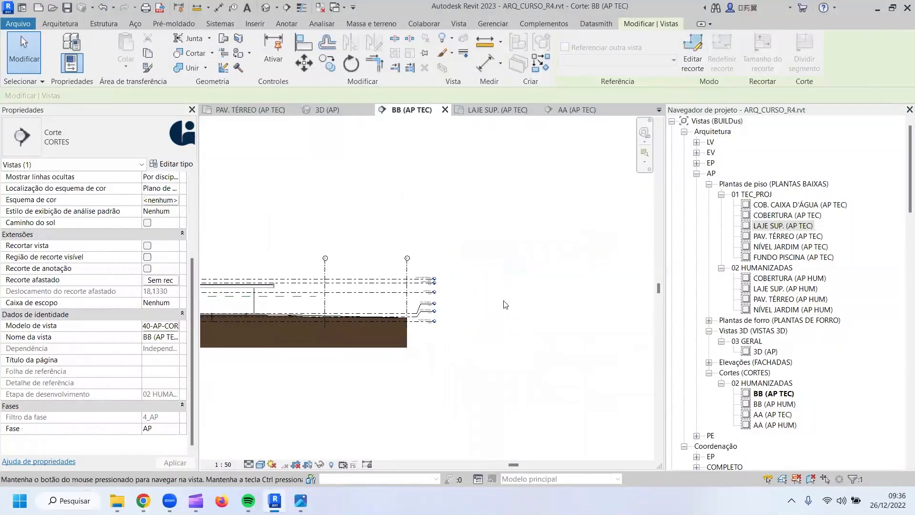
scroll(439, 293, "up", 5)
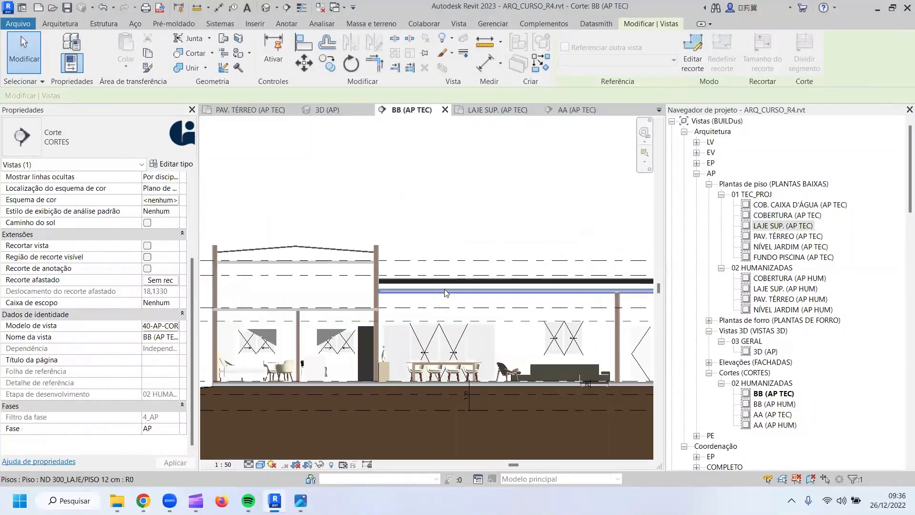
scroll(350, 313, "down", 2)
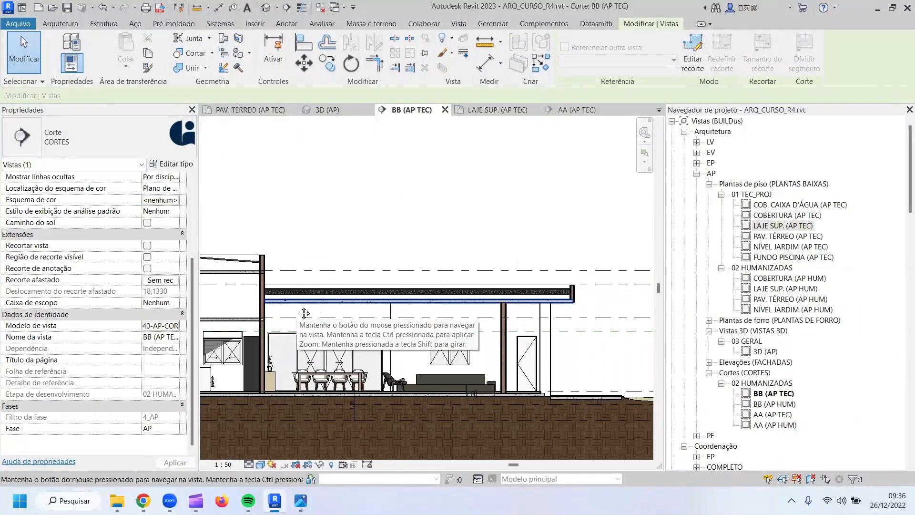
scroll(291, 305, "up", 5)
scroll(267, 301, "up", 4)
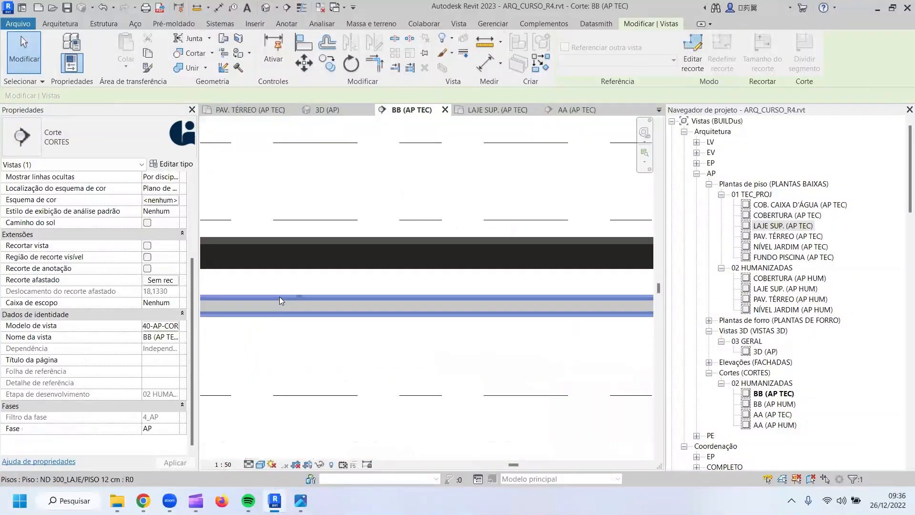
left_click(332, 294)
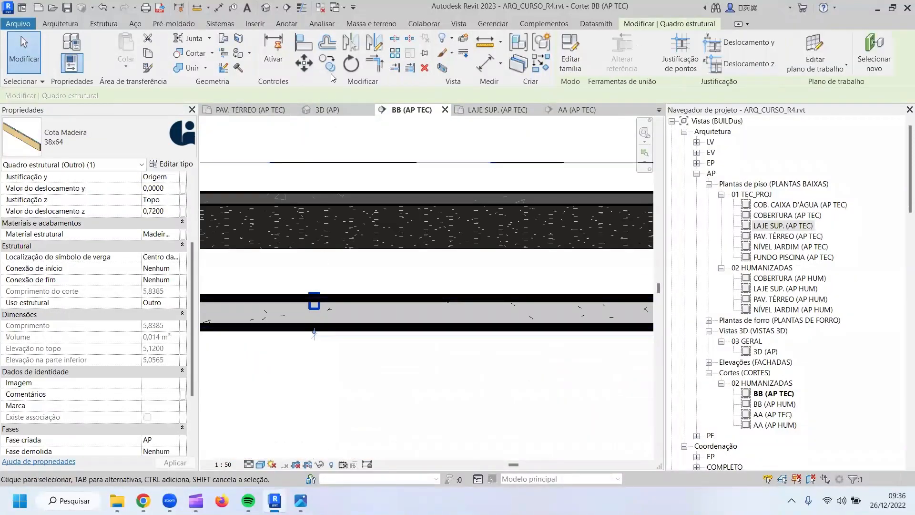
left_click(304, 62)
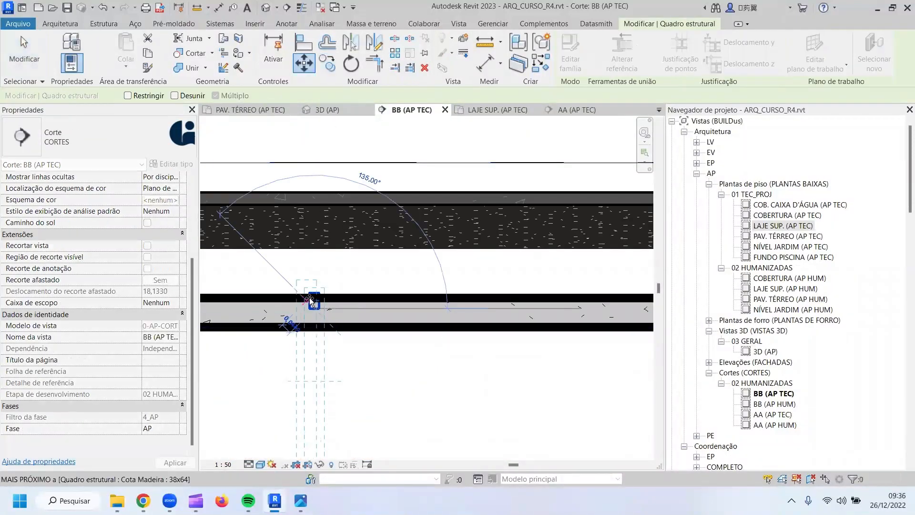
left_click(314, 293)
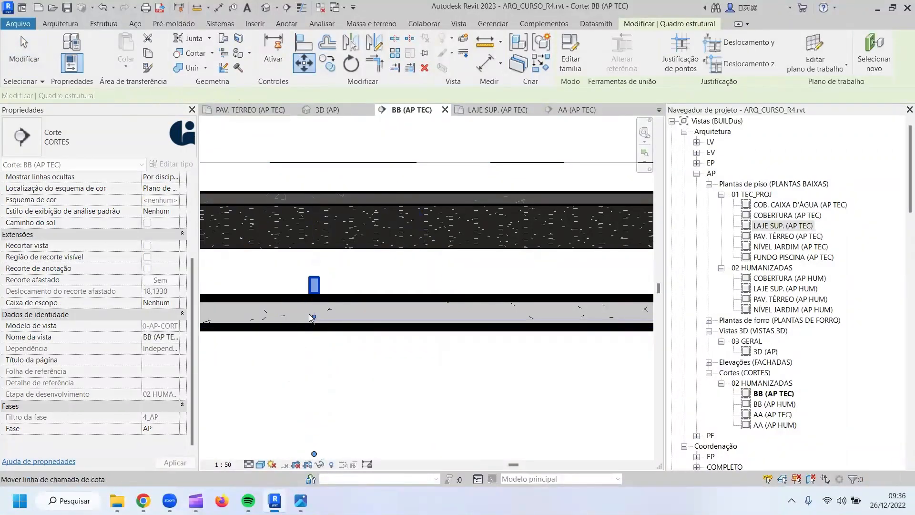
scroll(308, 304, "up", 4)
key("Escape")
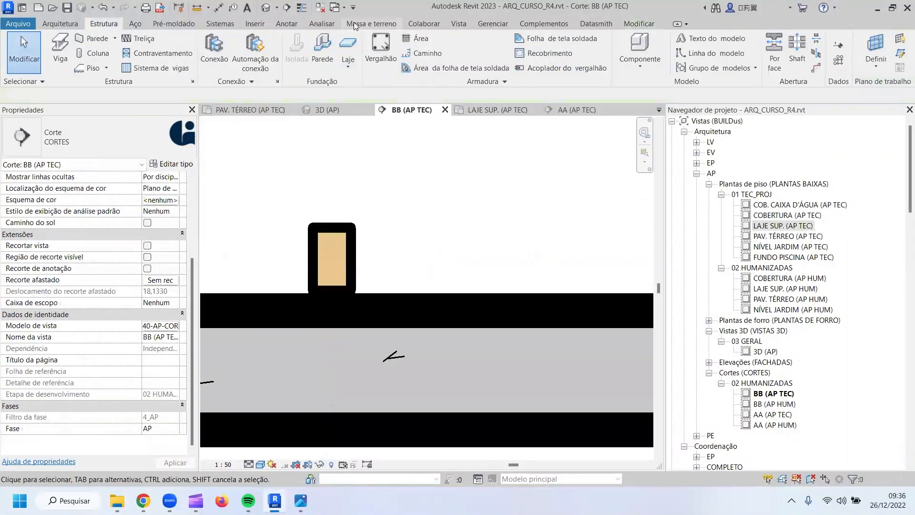
Align the beam's underside with the top face of the slab in section BB and turn on thin-line display.
left_click(640, 23)
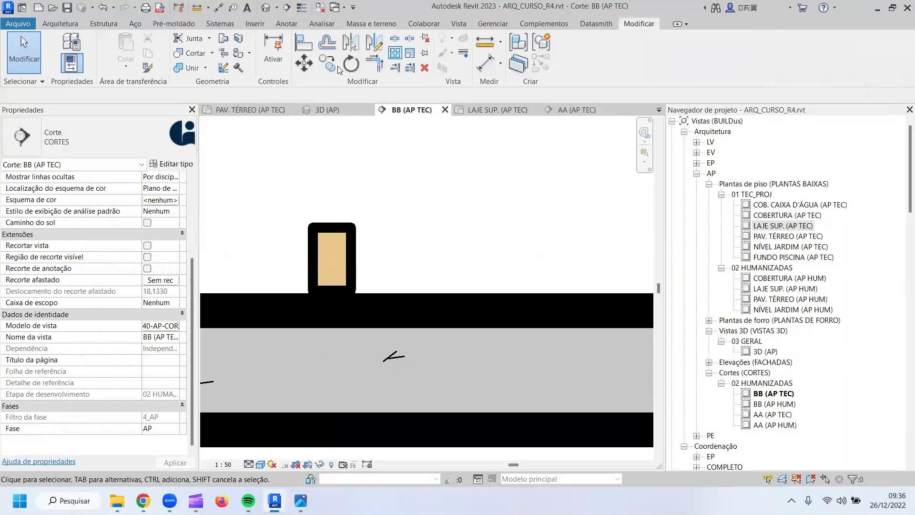
key("a")
key("l")
left_click(323, 312)
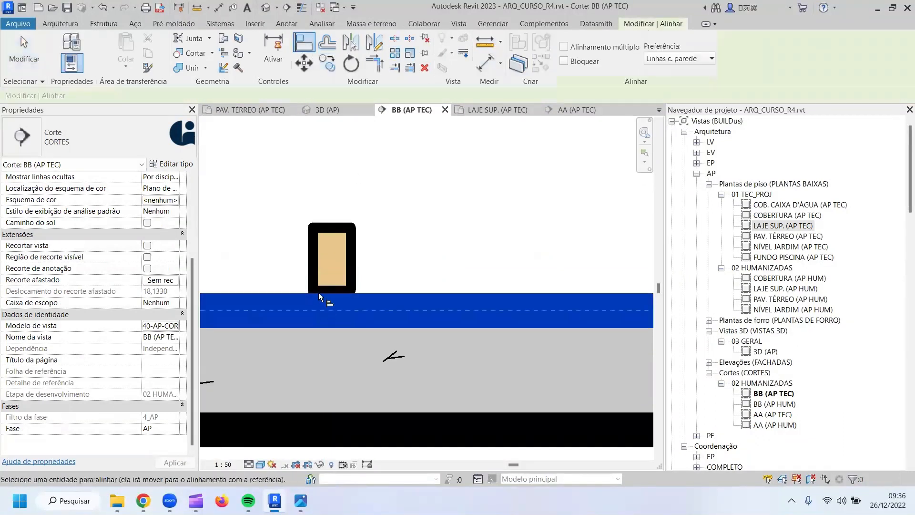
left_click(318, 292)
key("Escape")
key("Escape")
scroll(449, 321, "down", 5)
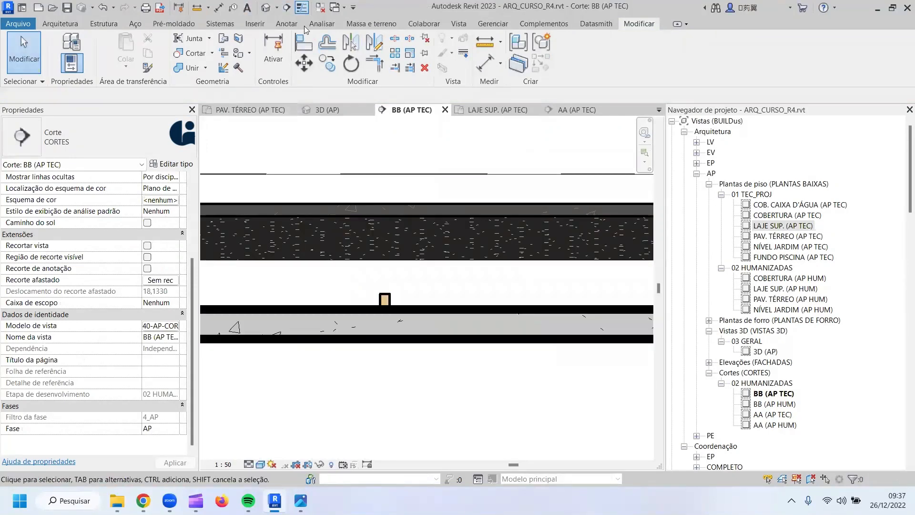
left_click(302, 7)
scroll(393, 296, "up", 3)
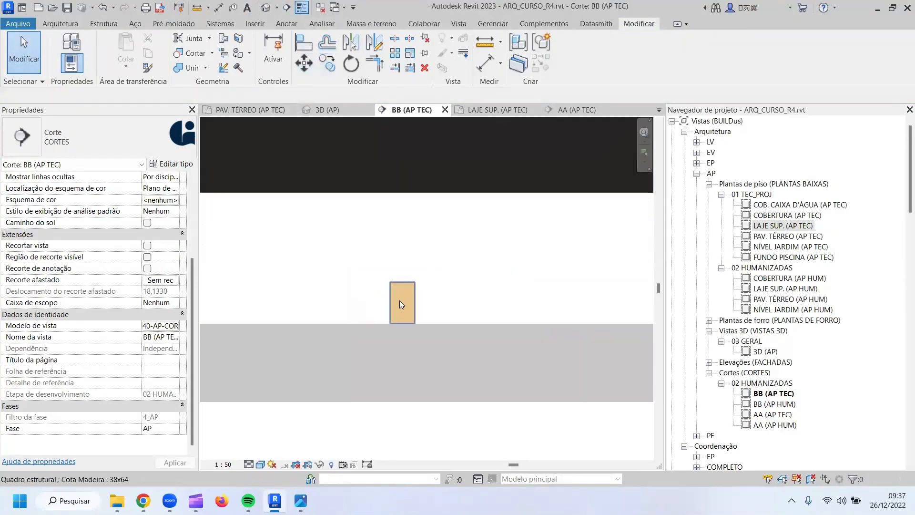
Rename the Cota Madeira beam type to 60X90 and set its dimensions to b 0,06 and d 0,09.
left_click(400, 300)
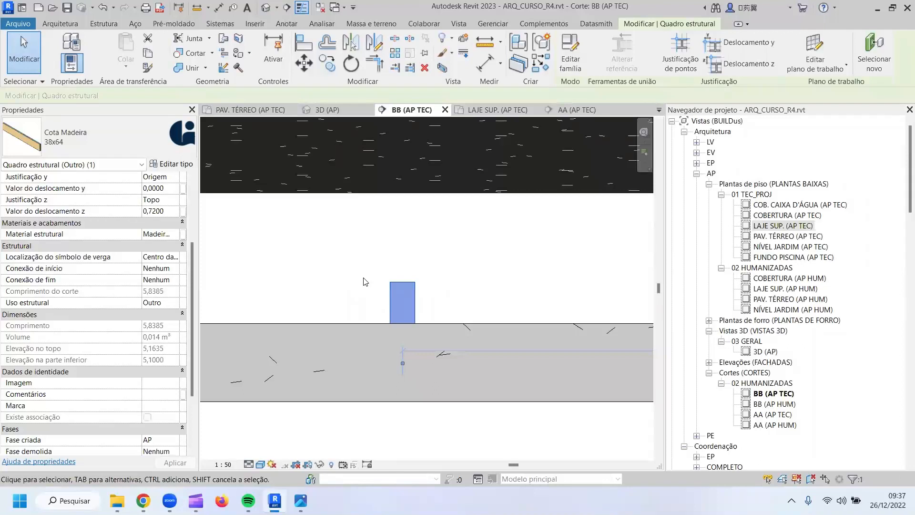
left_click(162, 164)
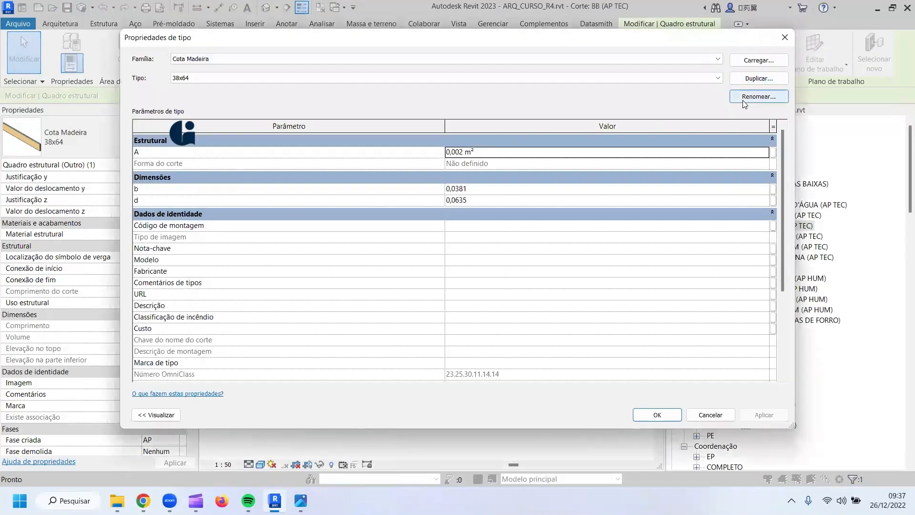
left_click(749, 97)
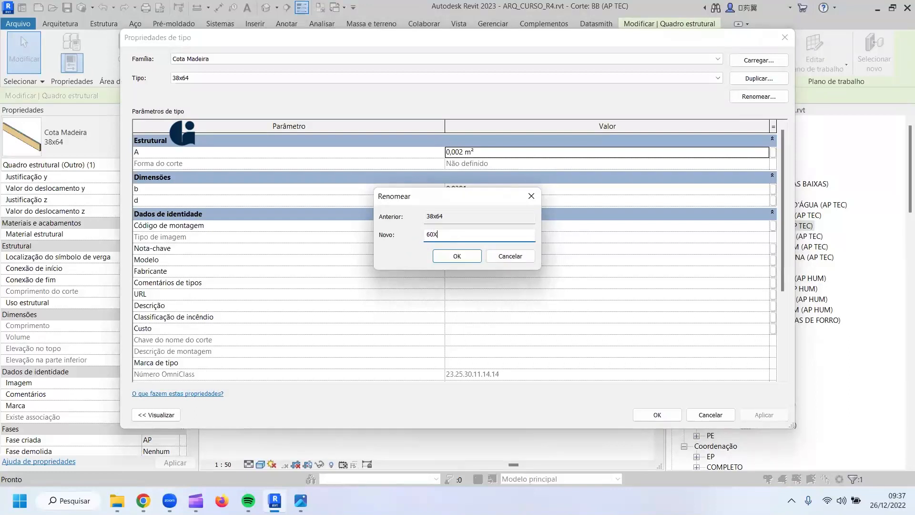
left_click(457, 257)
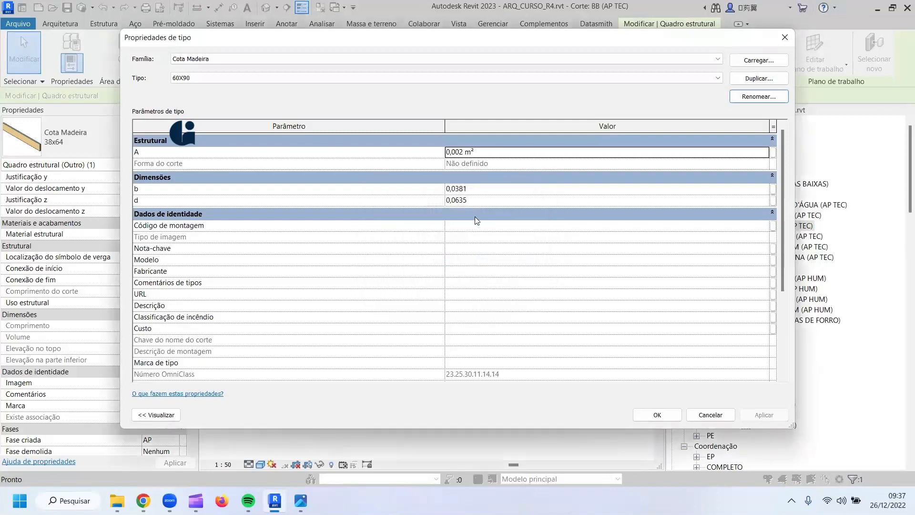
left_click(482, 189)
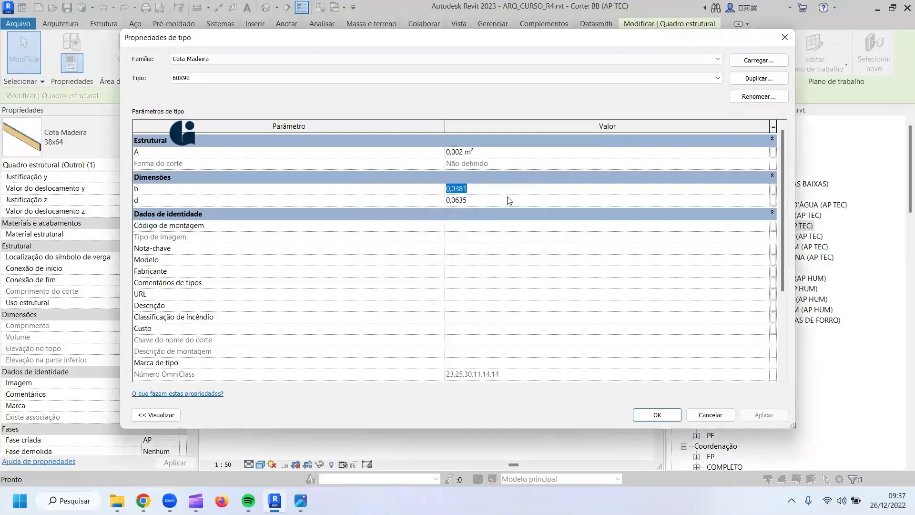
type("0,")
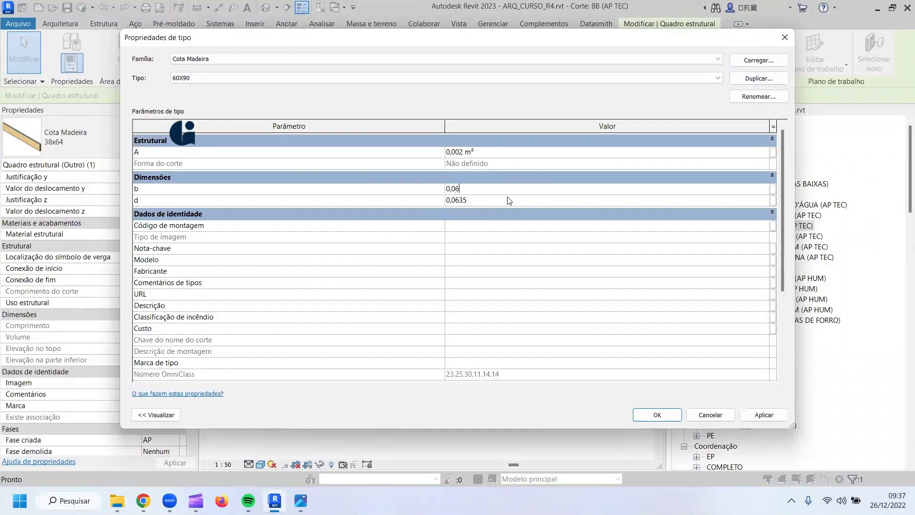
left_click(509, 201)
left_click(657, 415)
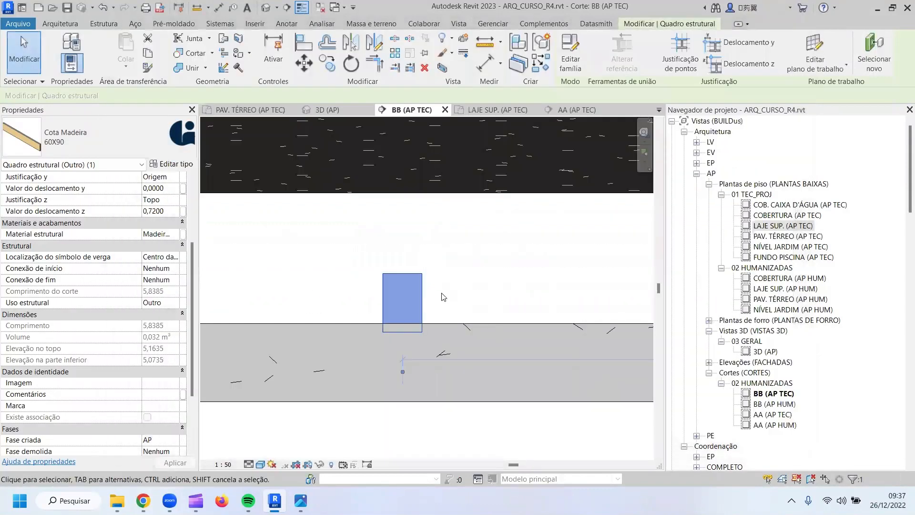
Align the underside of the resized 60X90 beam with the top of the slab in section BB.
left_click(303, 42)
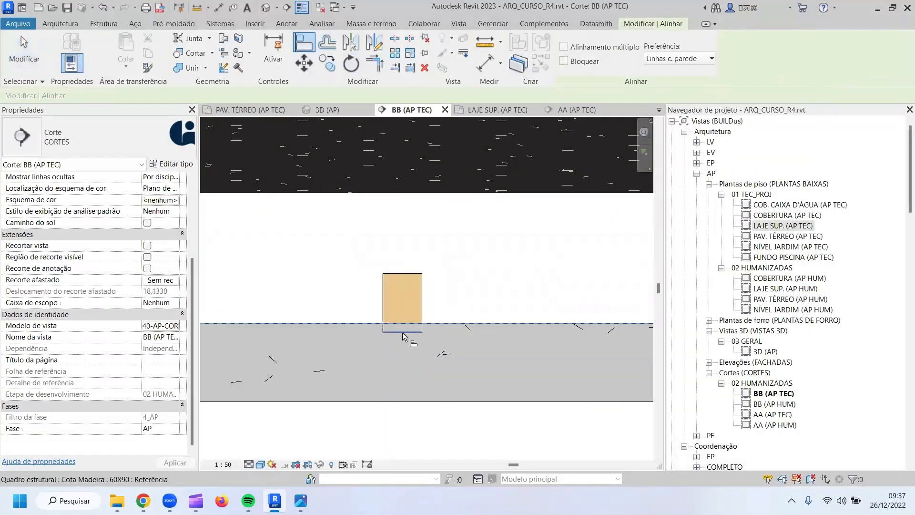
left_click(348, 324)
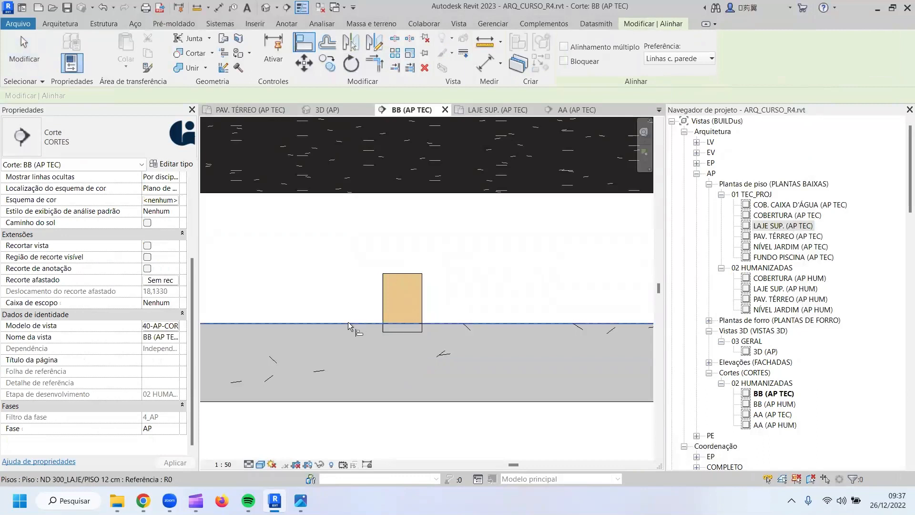
left_click(398, 330)
scroll(414, 284, "down", 1)
scroll(414, 283, "down", 5)
key("Escape")
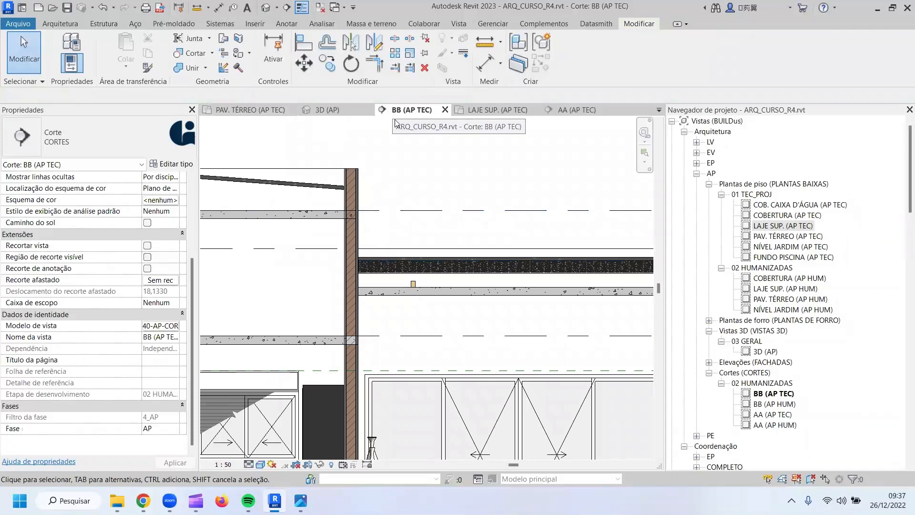
In the PAV. TÉRREO (AP TEC) plan, flip the viewing direction of the AA section line.
scroll(401, 124, "down", 3)
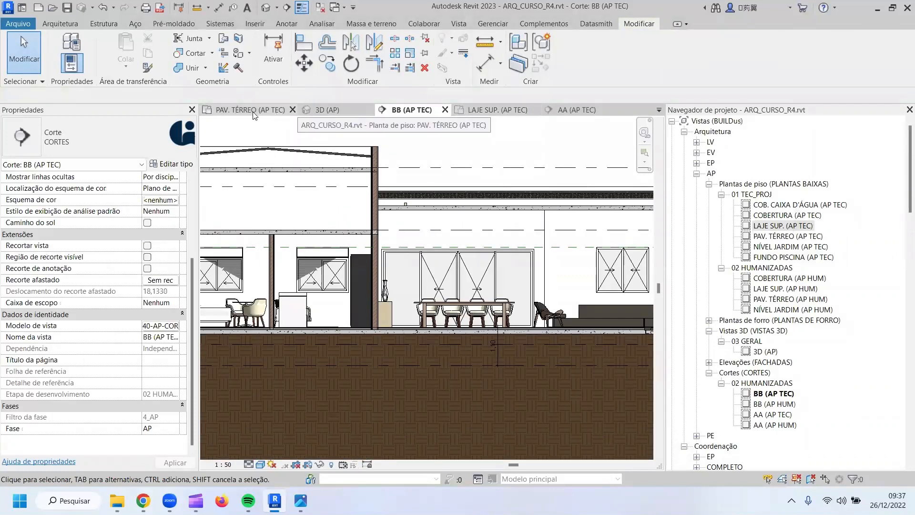
left_click(281, 111)
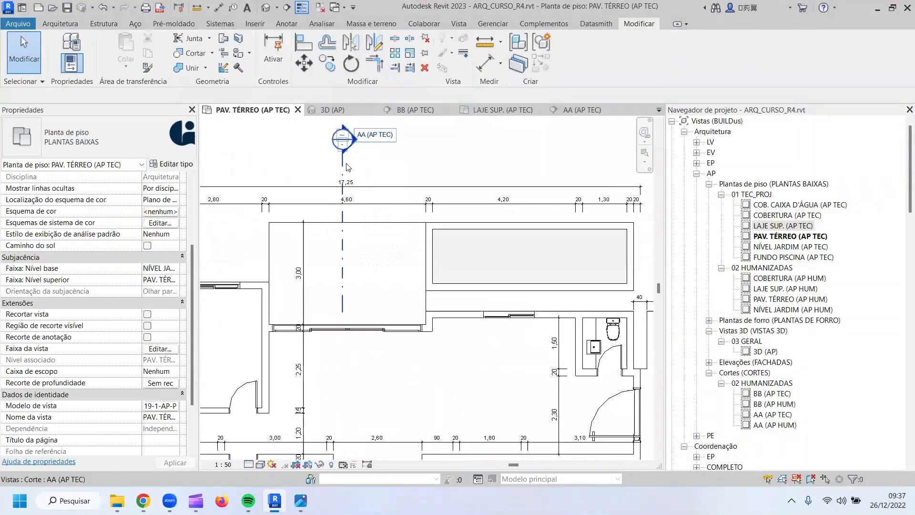
scroll(378, 177, "up", 2)
left_click(354, 161)
left_click(325, 164)
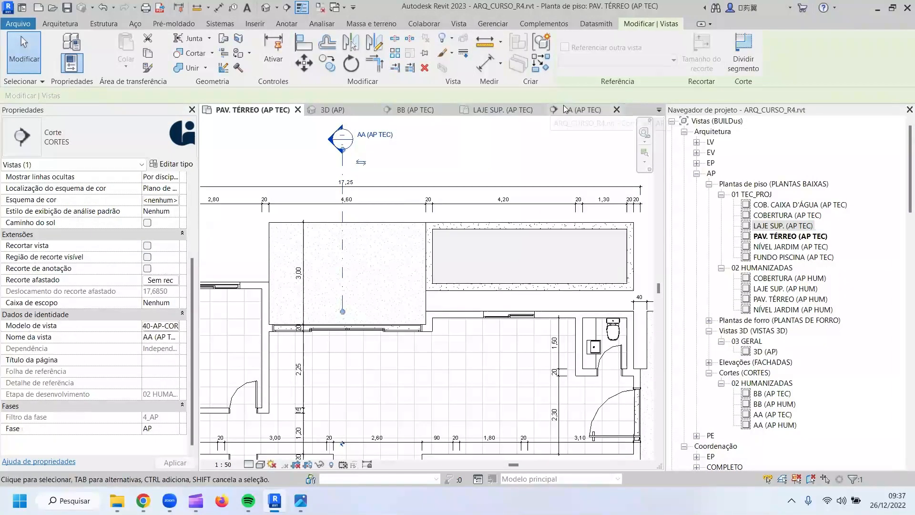
Open section AA (AP TEC) and change its visual style to display the model's material colours on the roof, slab and walls.
left_click(581, 110)
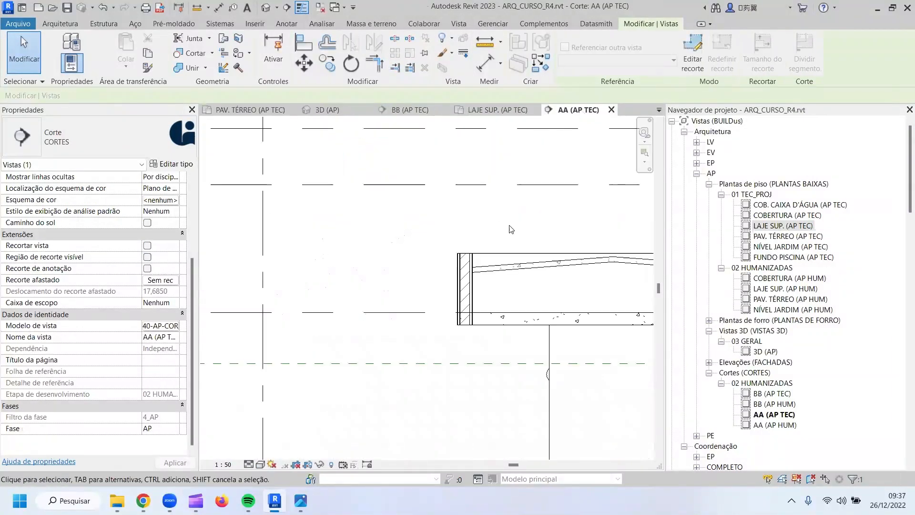
scroll(520, 245, "down", 3)
mouse_move(518, 310)
middle_mouse_down()
mouse_move(419, 318)
mouse_move(50, 295)
middle_mouse_up()
scroll(333, 288, "down", 2)
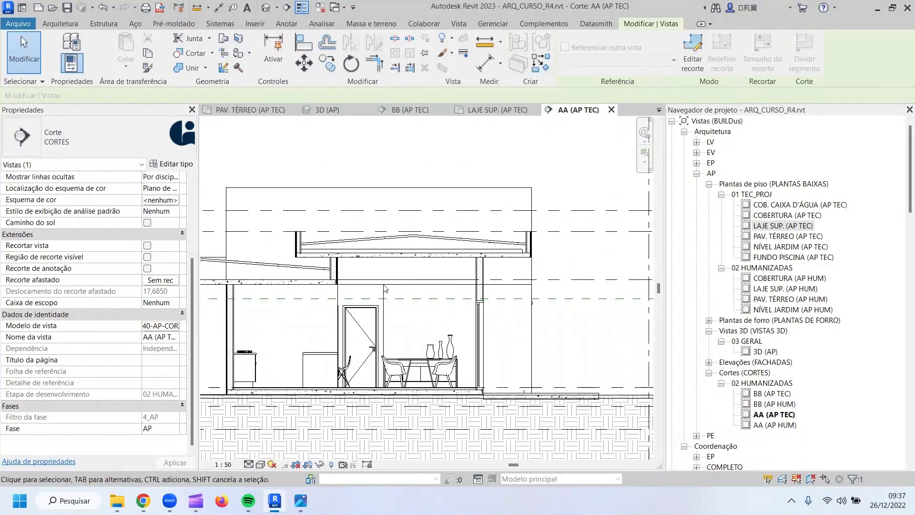
left_click(258, 464)
left_click(270, 440)
scroll(352, 248, "up", 5)
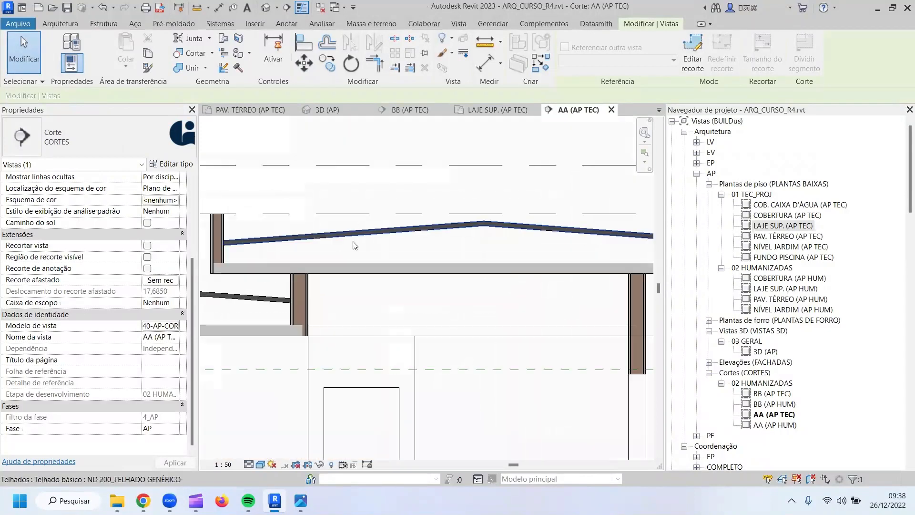
scroll(360, 255, "down", 3)
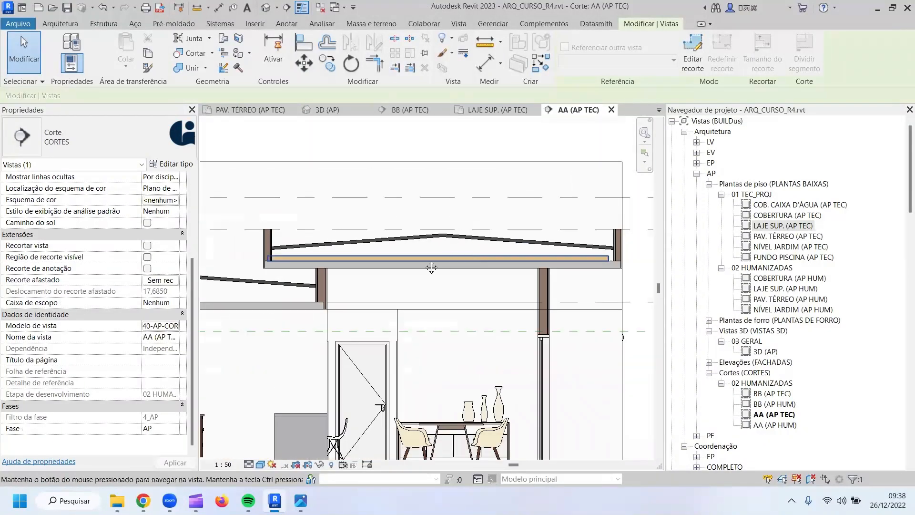
Extend one end of the 60X90 beam to the parapet wall and shorten the other to the roof ridge, leaving about 2,93 m.
left_click(506, 269)
scroll(571, 269, "up", 2)
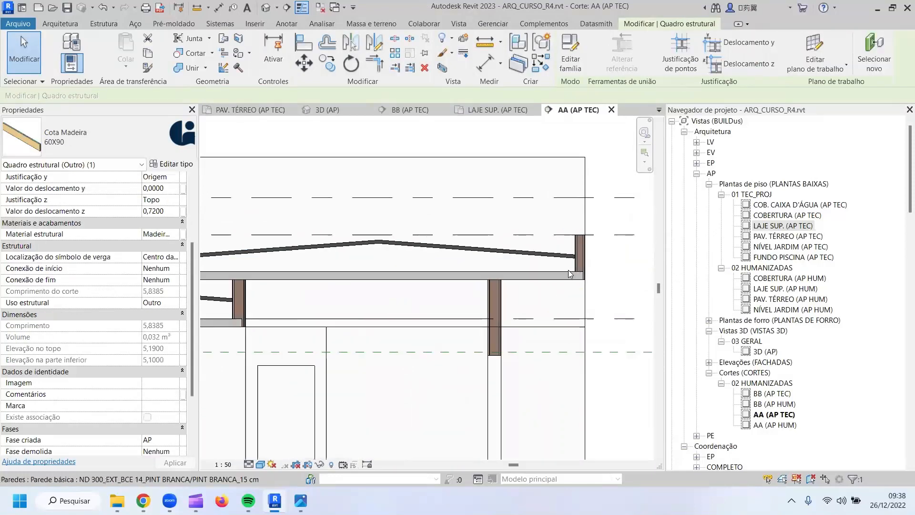
left_click_drag(572, 270, 575, 272)
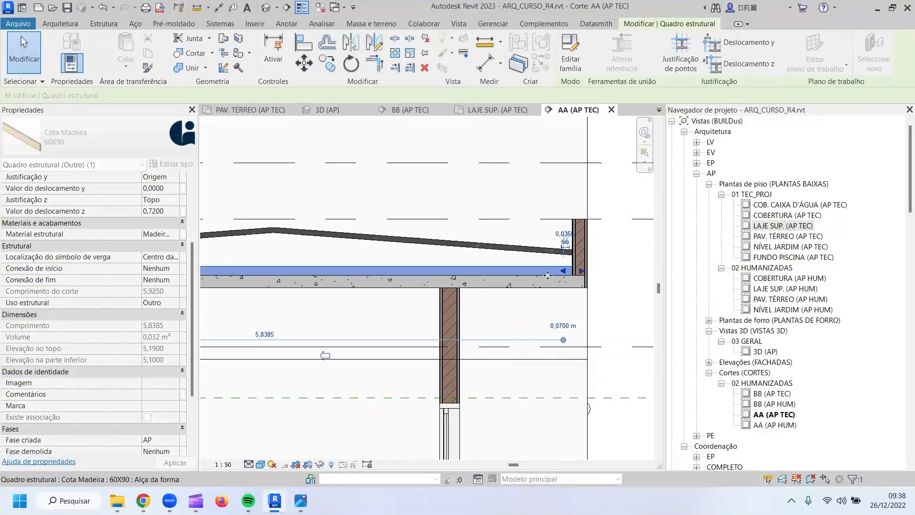
scroll(358, 267, "down", 2)
middle_click_drag(396, 274, 464, 272)
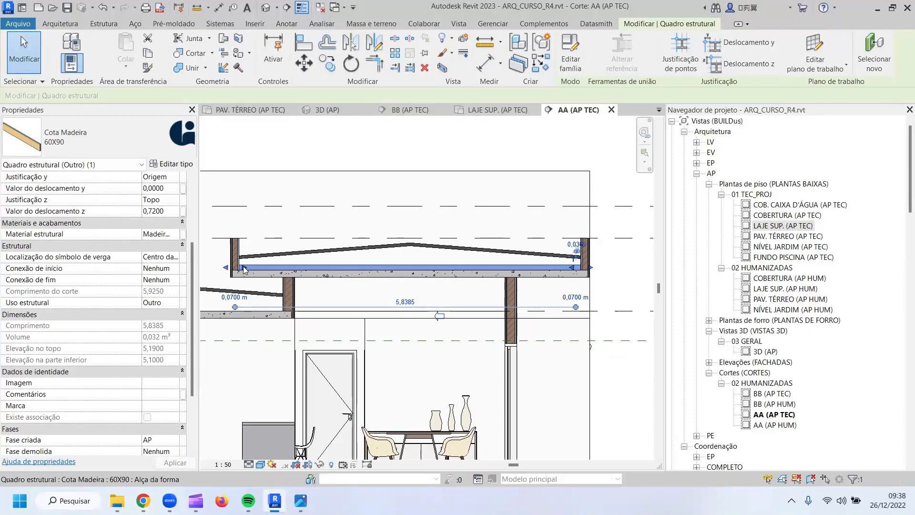
left_click_drag(244, 269, 409, 268)
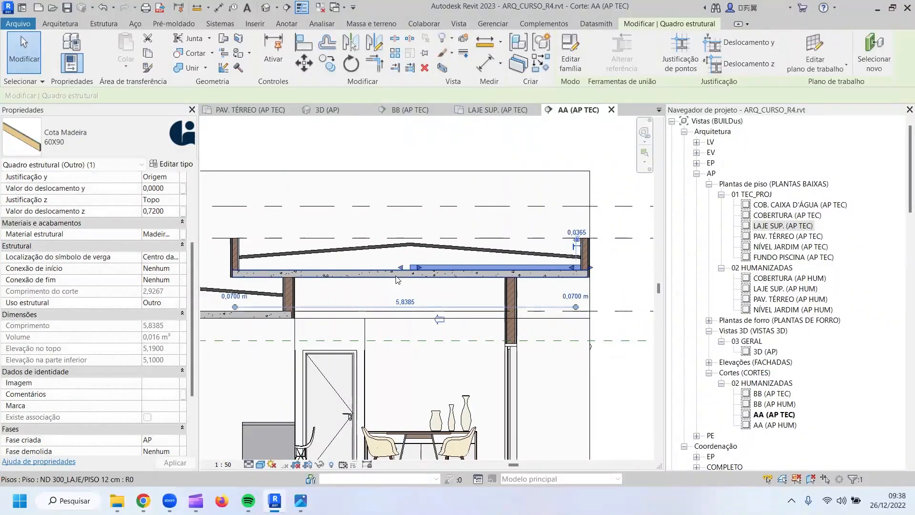
scroll(410, 257, "up", 2)
left_click(300, 45)
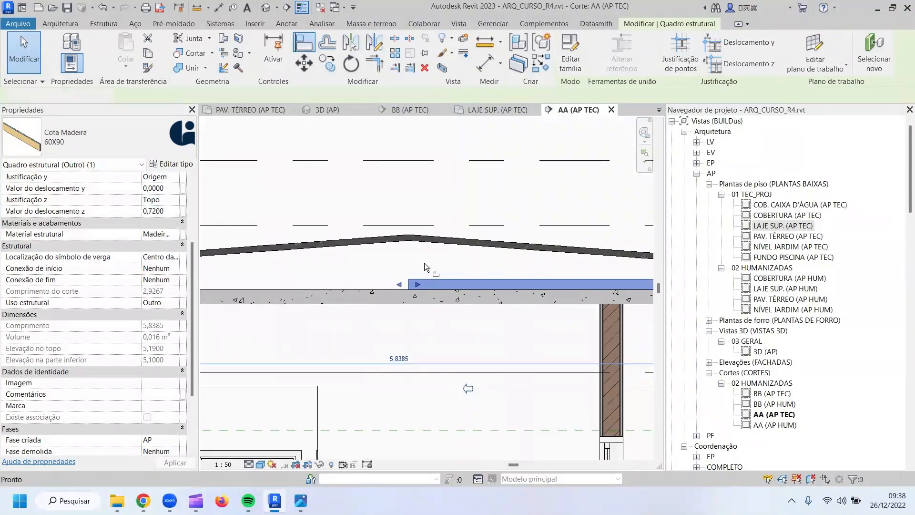
scroll(408, 243, "up", 2)
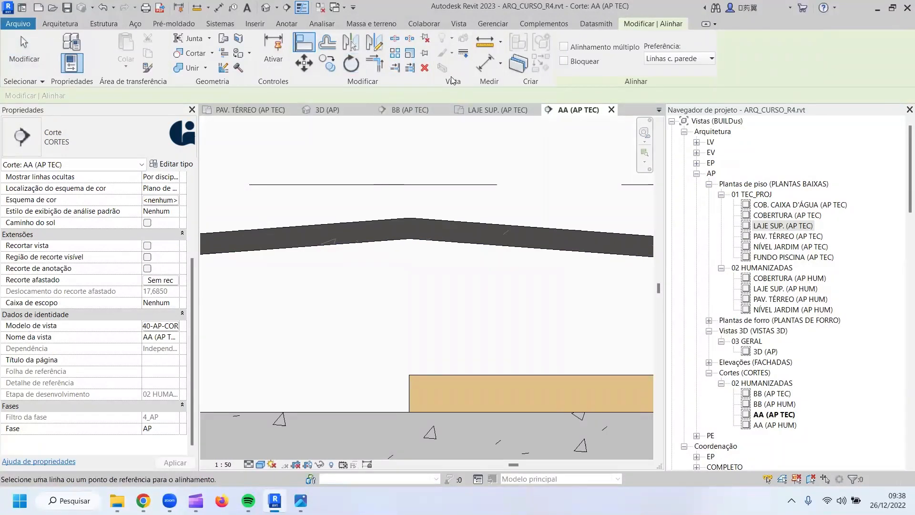
key("Escape")
key("Escape")
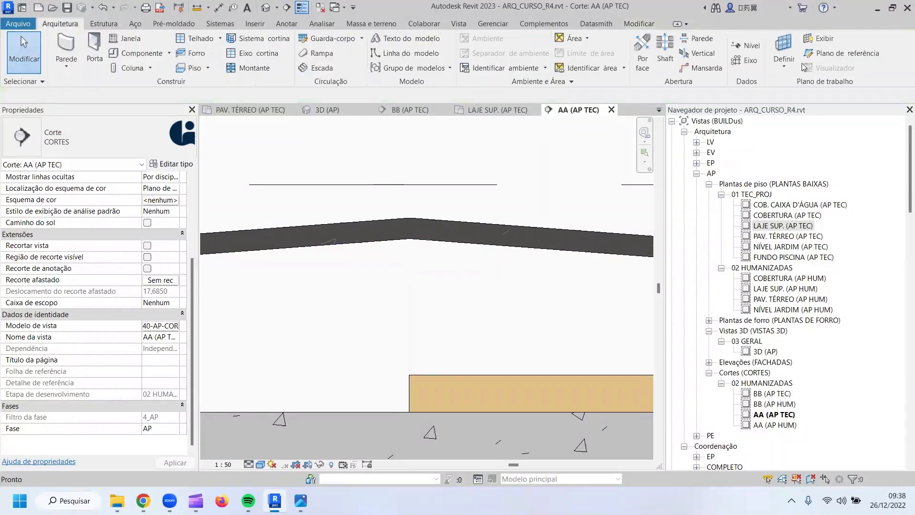
Draw a short vertical reference plane through the roof near its ridge in section AA.
left_click(810, 53)
left_click(406, 165)
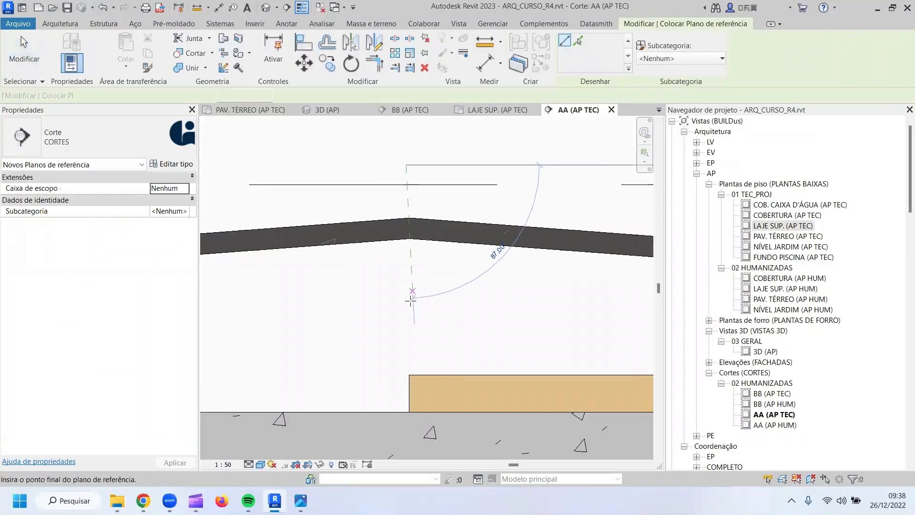
left_click(406, 306)
key("Escape")
key("Escape")
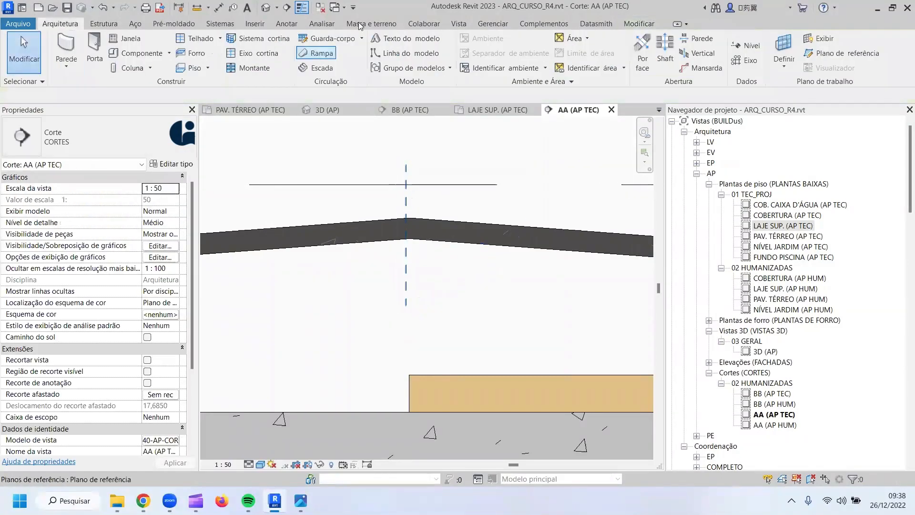
Align the vertical reference plane with the peak point of the roof ridge.
left_click(647, 25)
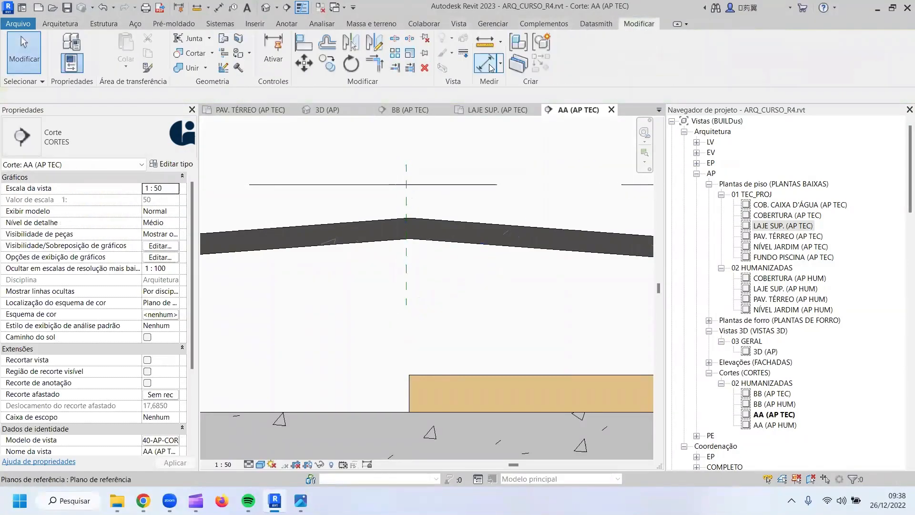
key("a")
key("l")
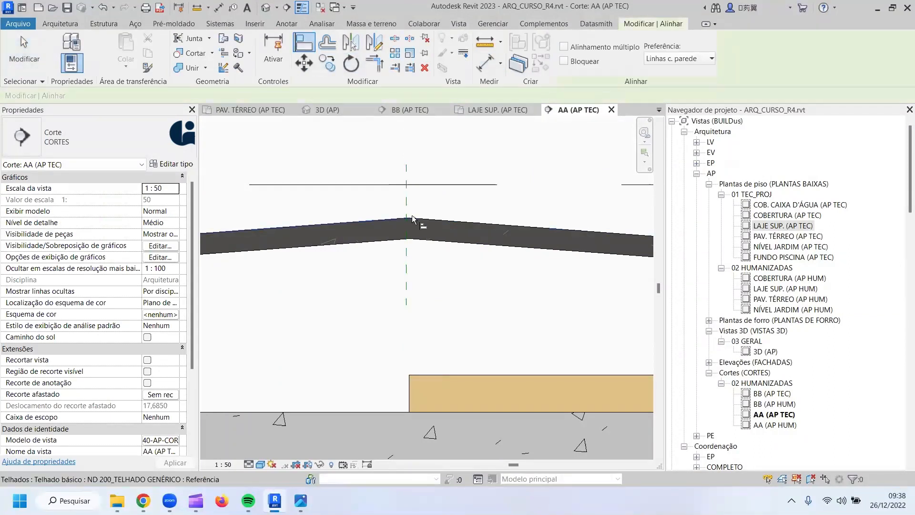
scroll(411, 215, "up", 5)
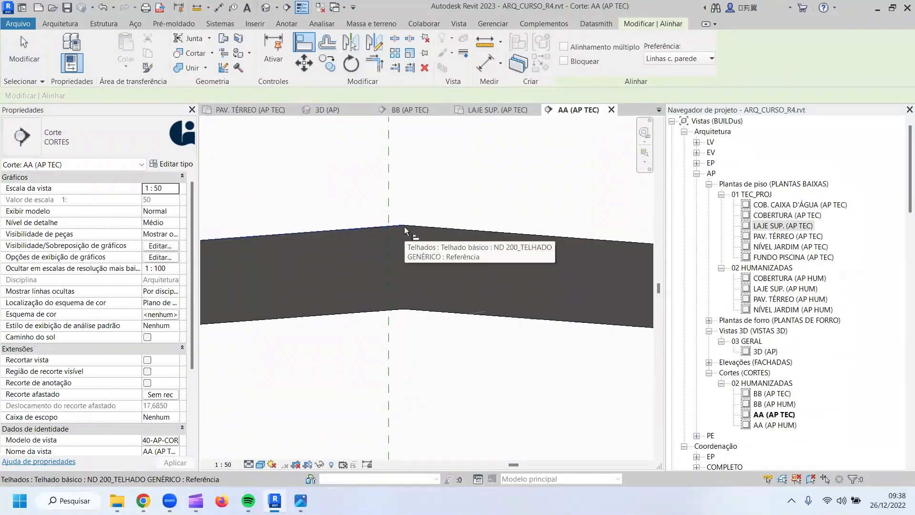
left_click(405, 226)
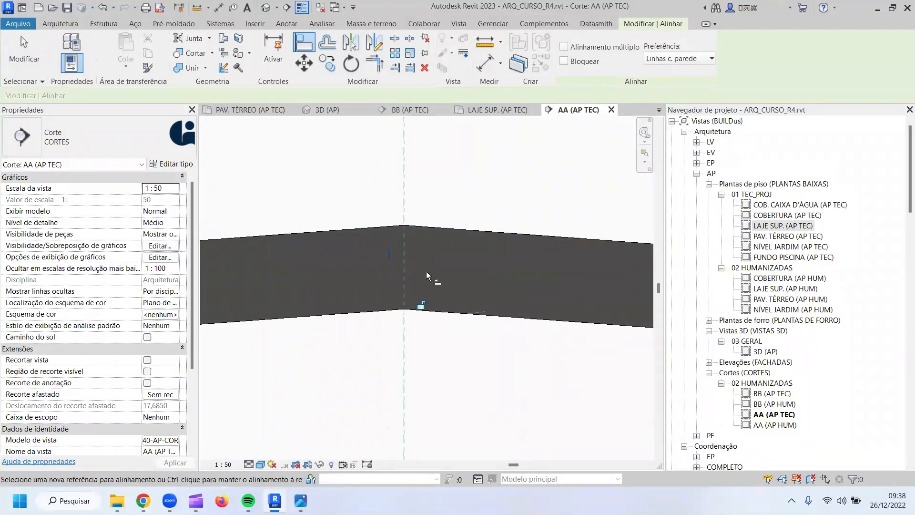
scroll(433, 321, "down", 3)
scroll(444, 381, "down", 1)
middle_click_drag(443, 381, 398, 273)
scroll(399, 274, "down", 4)
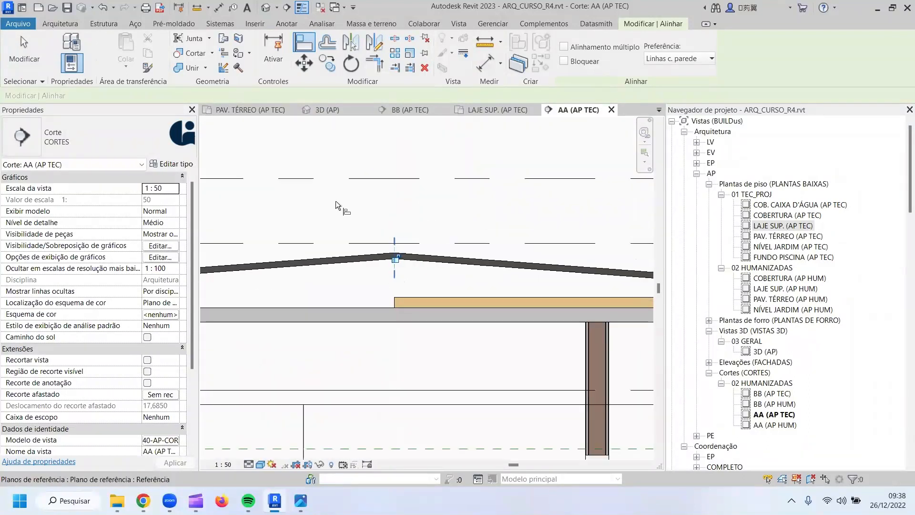
Align the ridge end of the 60X90 beam with the vertical reference plane.
left_click(395, 265)
left_click(400, 302)
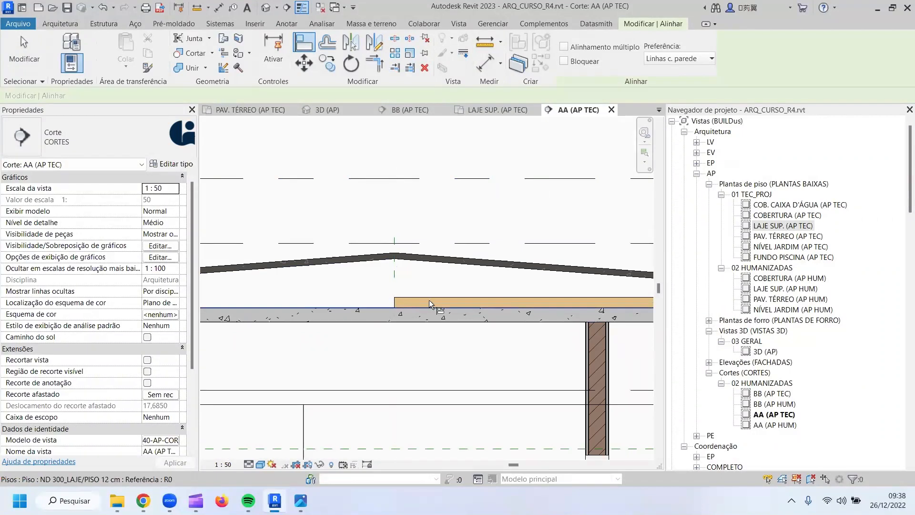
scroll(429, 300, "down", 3)
key("Escape")
key("Escape")
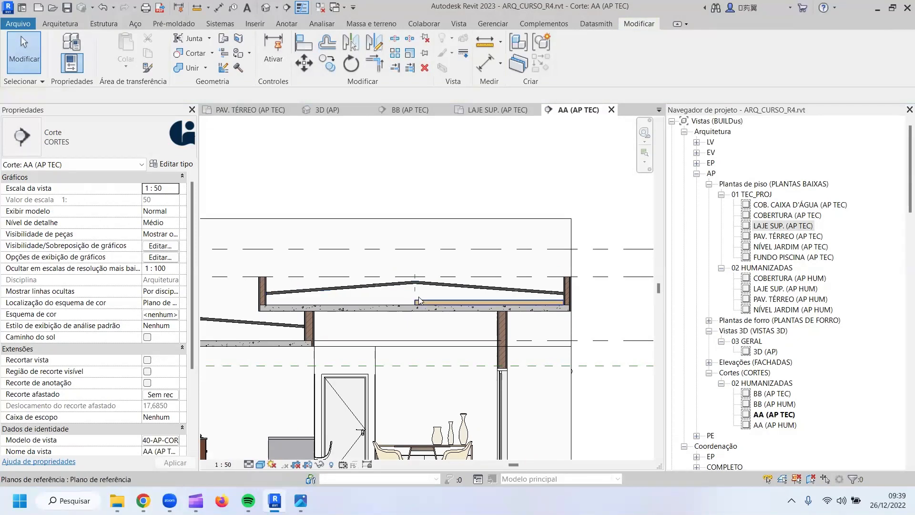
Copy the 60X90 beam upwards into the space between the original beam and the roof.
left_click(414, 310)
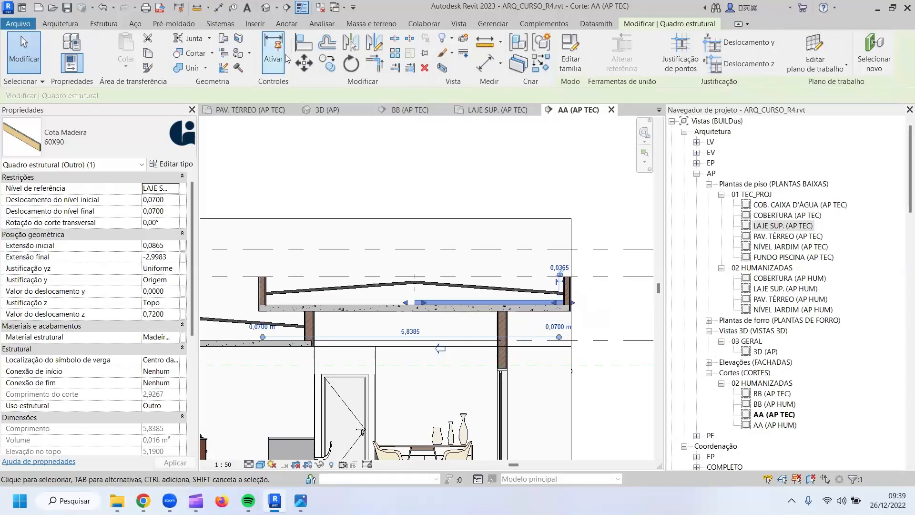
left_click(327, 62)
scroll(423, 312, "up", 5)
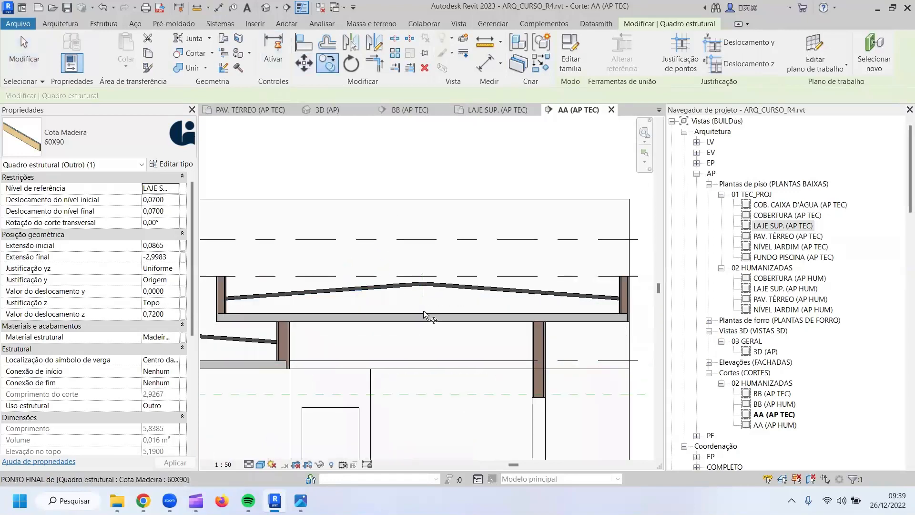
left_click(423, 317)
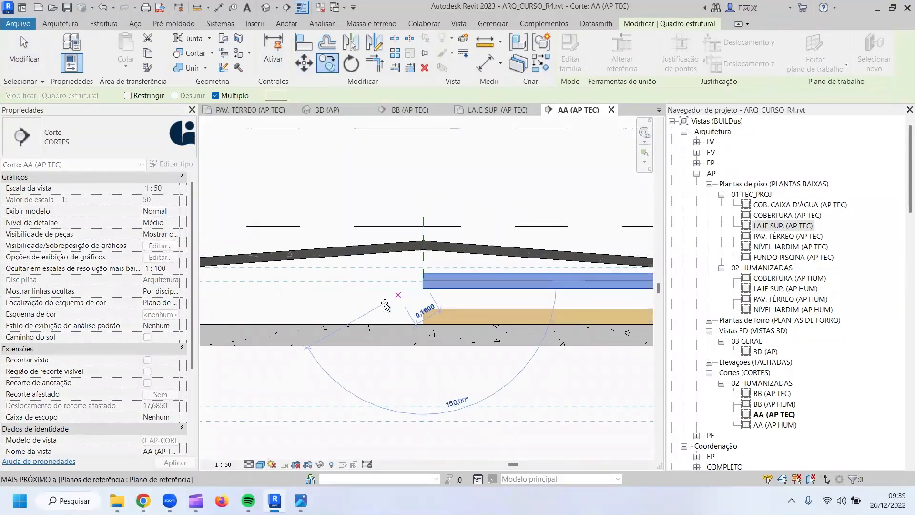
Align the top face of the copied beam with the underside of the sloping roof.
left_click(303, 43)
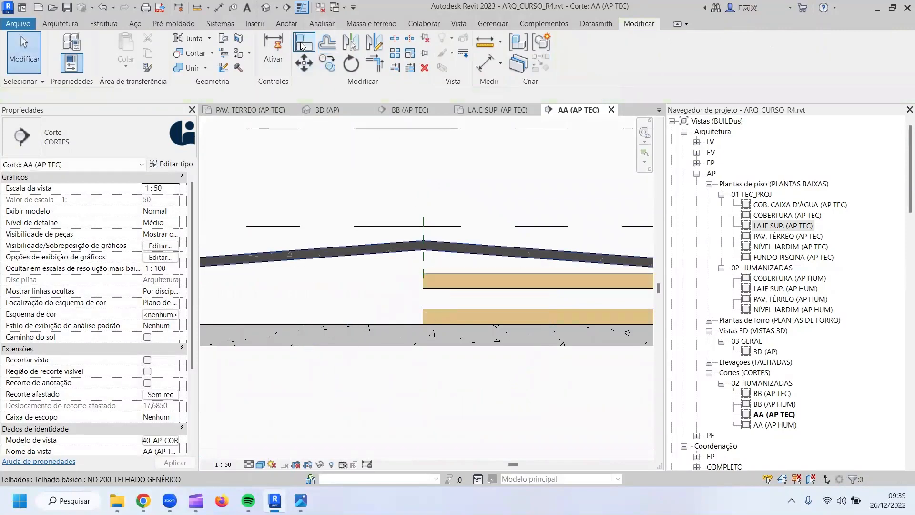
left_click(479, 260)
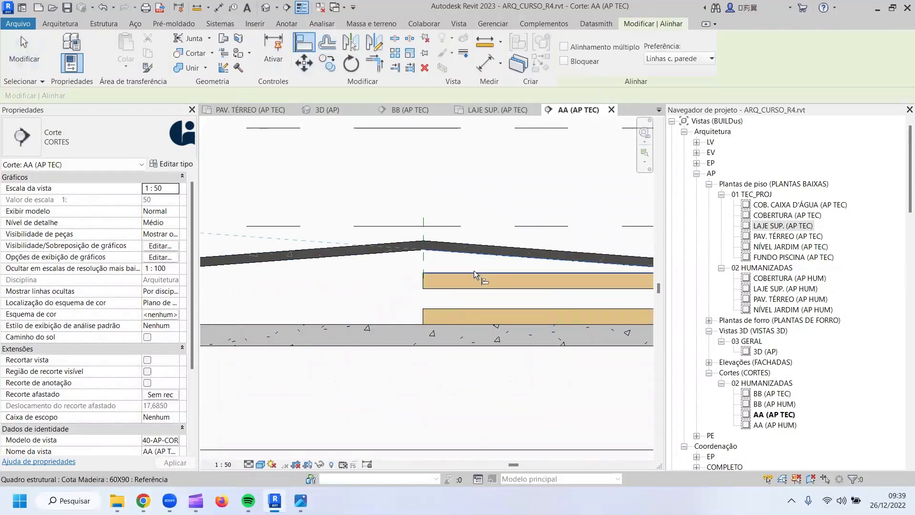
left_click(473, 272)
middle_click_drag(538, 305, 300, 260)
scroll(300, 260, "down", 3)
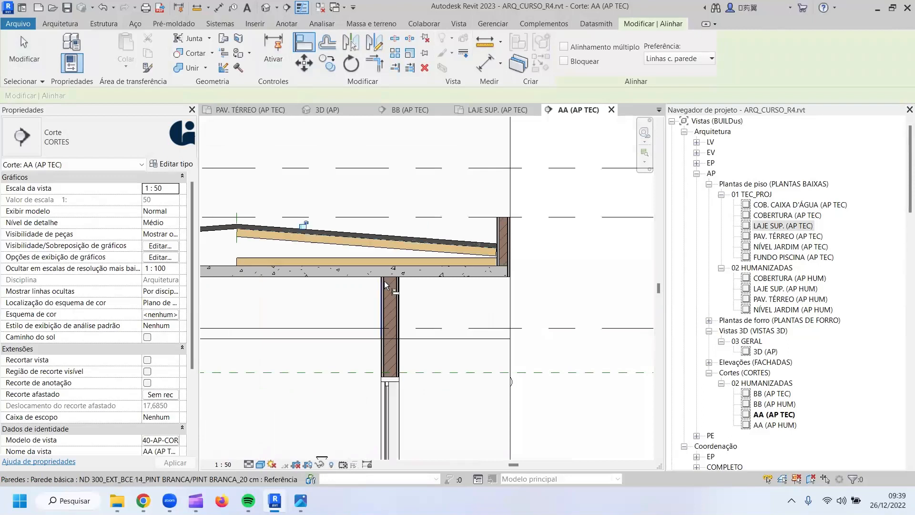
scroll(491, 254, "up", 2)
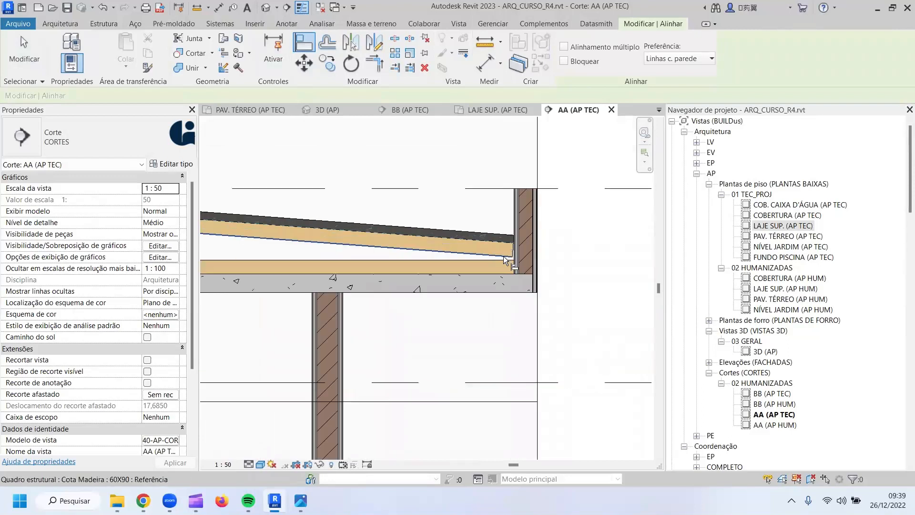
scroll(505, 244, "down", 2)
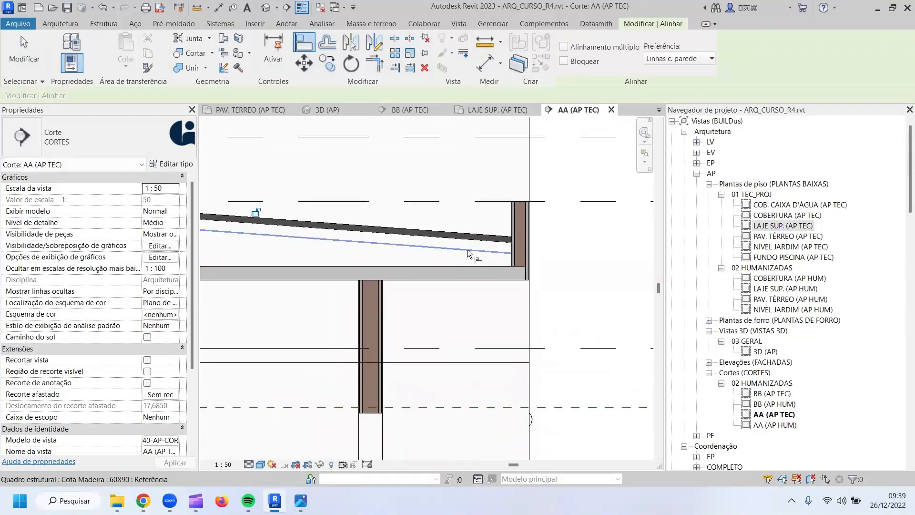
key("Escape")
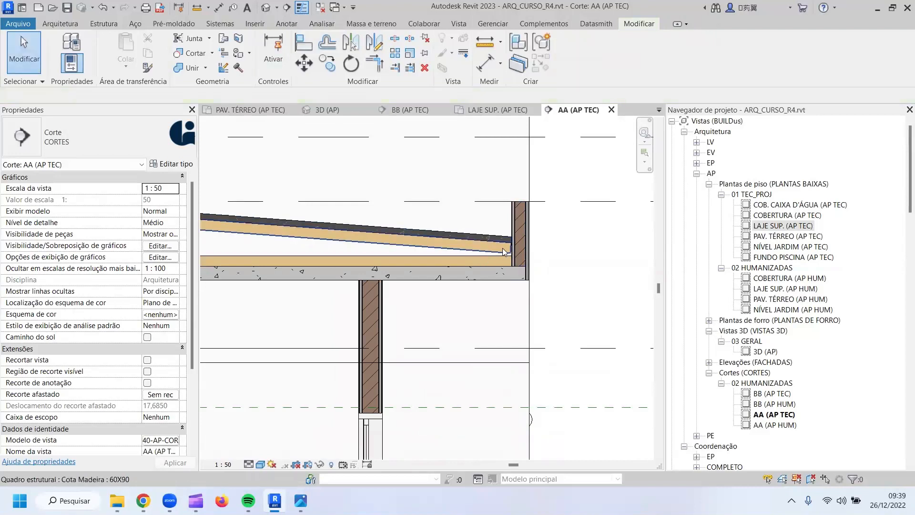
Shorten the lower beam at its parapet wall end, leaving a cut length of about 2,70 m.
middle_click_drag(466, 252, 577, 266)
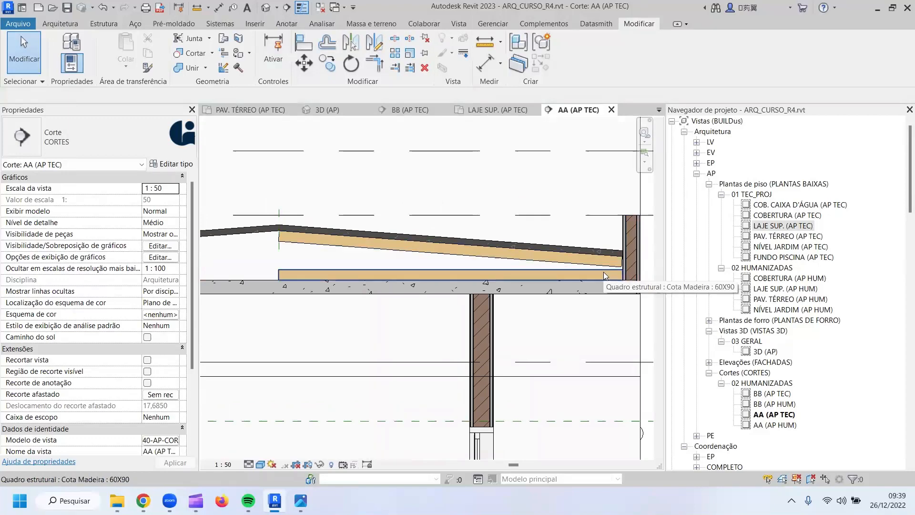
left_click(604, 274)
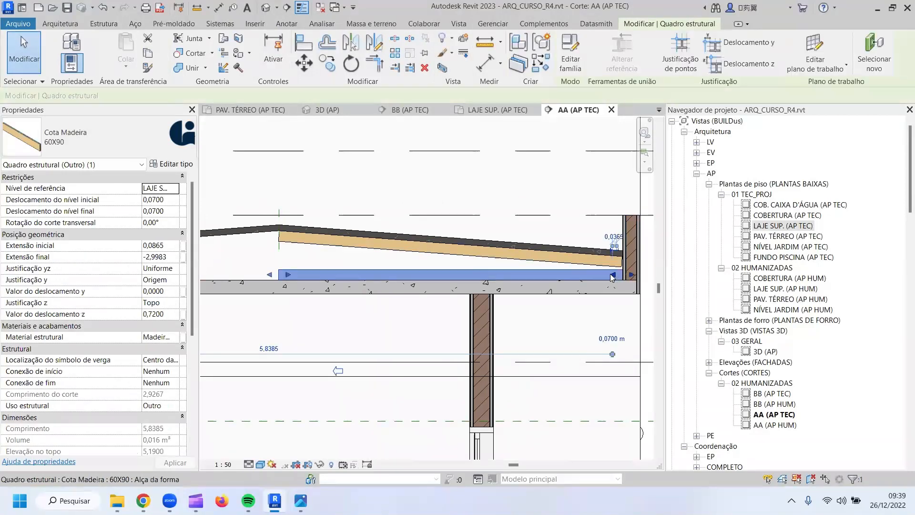
left_click_drag(612, 278, 596, 275)
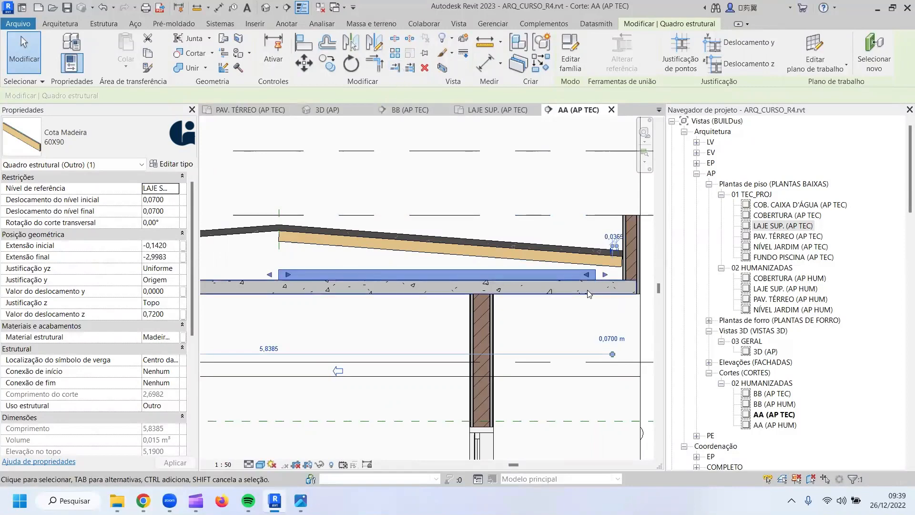
key("d")
key("i")
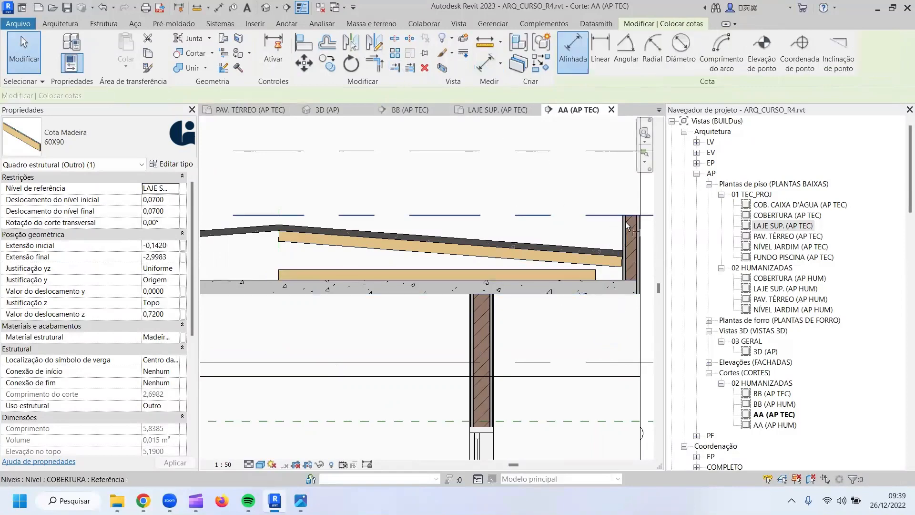
scroll(621, 228, "up", 1)
left_click(593, 294)
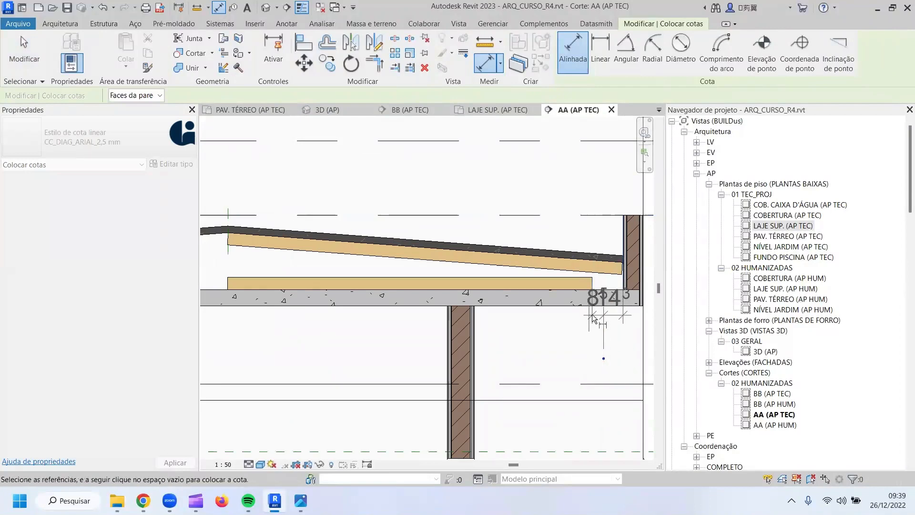
left_click(604, 324)
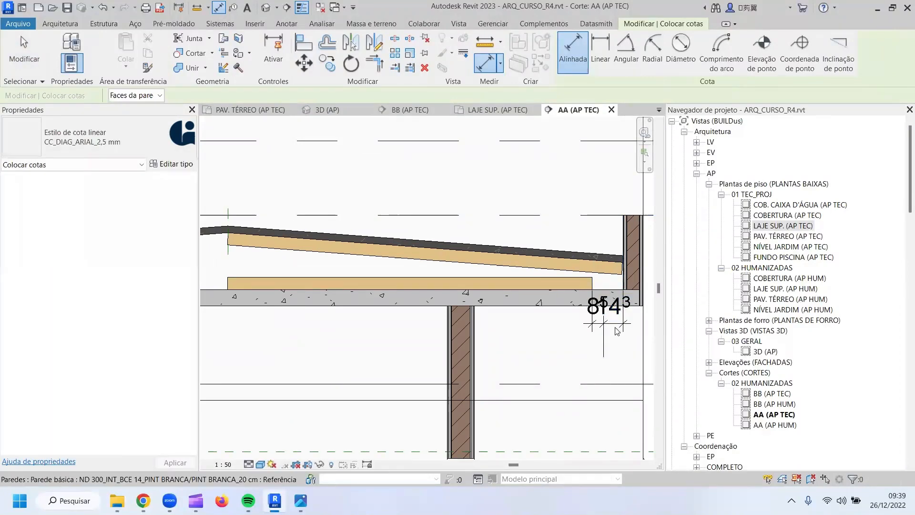
key("Escape")
key("Escape")
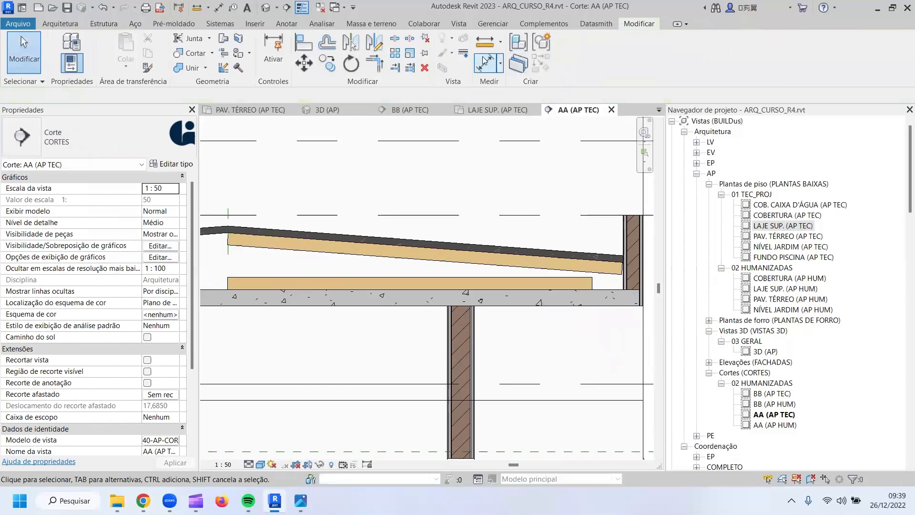
Add an aligned dimension between the lower beam's end and the inner face of the parapet wall.
left_click(485, 62)
left_click(599, 281)
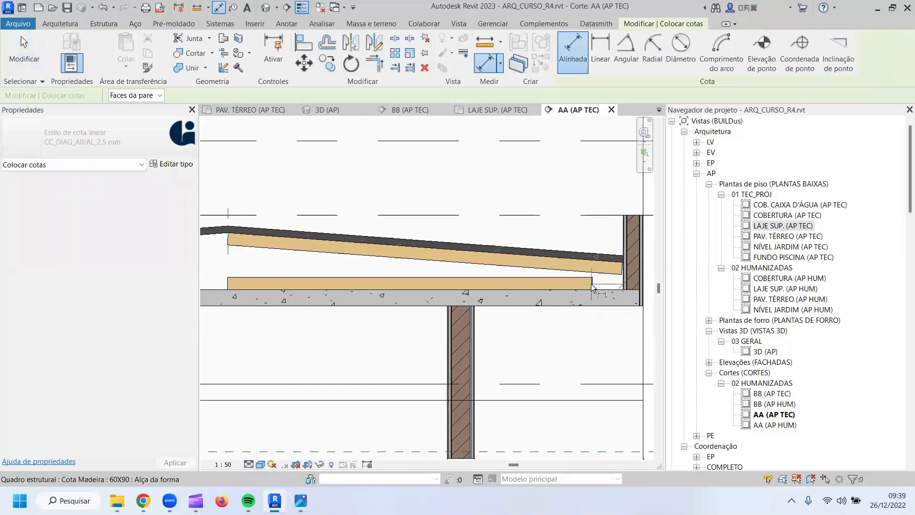
middle_click_drag(475, 338, 329, 306)
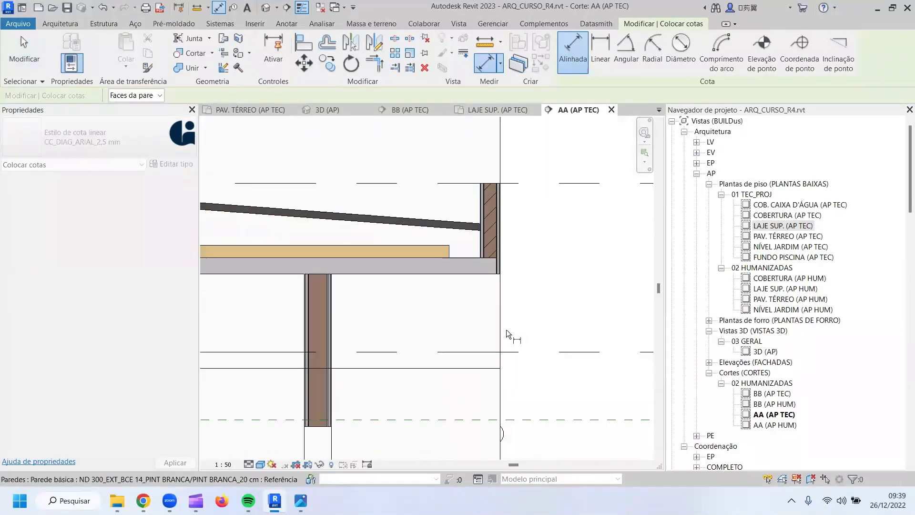
left_click(578, 313)
key("Escape")
key("Escape")
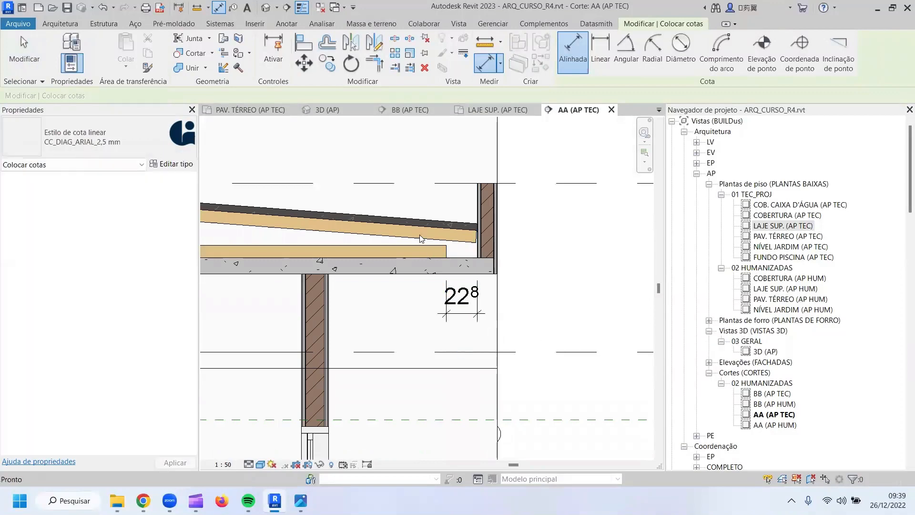
Set the distance between the lower beam's end and the parapet wall to 0,31 m.
left_click(426, 248)
left_click(459, 303)
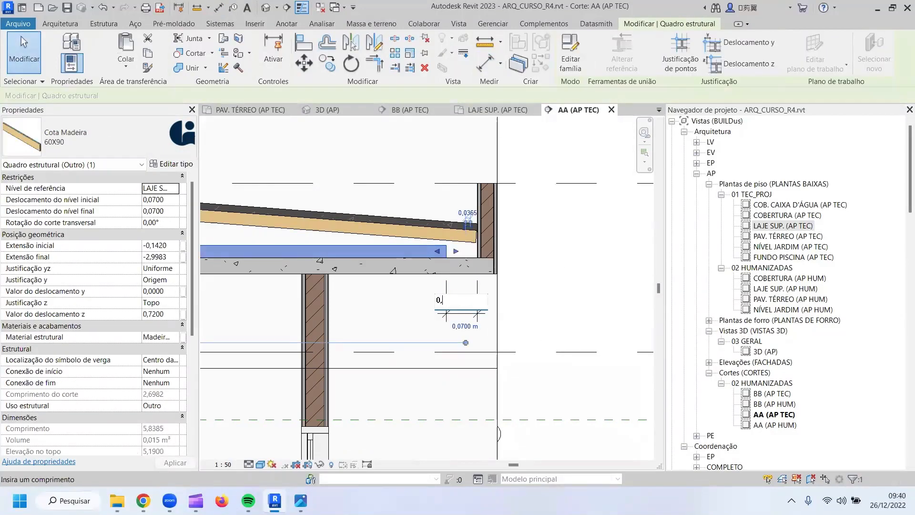
type("0,31")
key("Return")
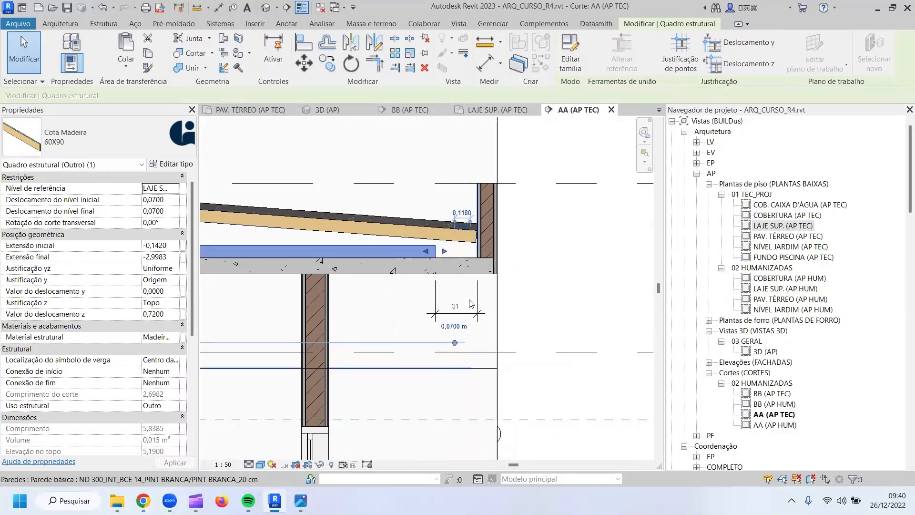
left_click(623, 310)
Shorten the sloped beam at the parapet to about 2,64 m and trim the lower beam's ridge end to the reference plane, leaving about 2,62 m.
middle_click_drag(623, 310, 791, 353)
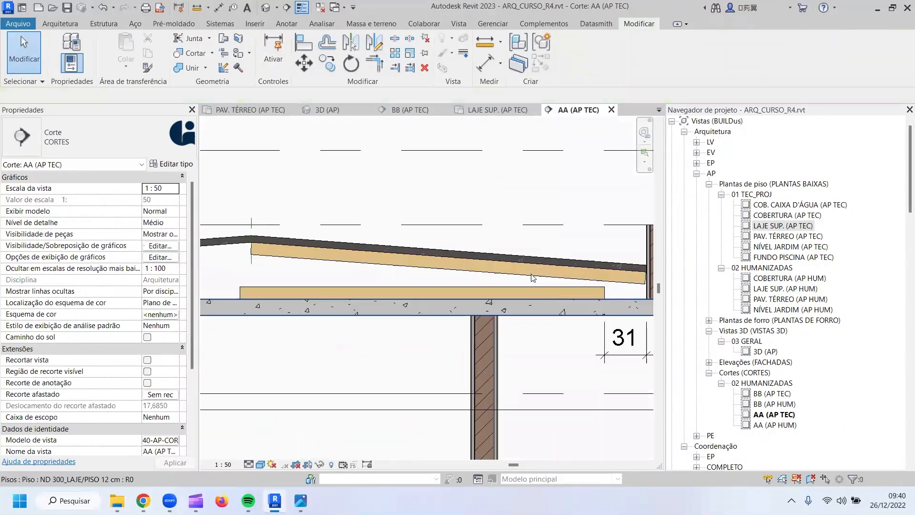
left_click(641, 281)
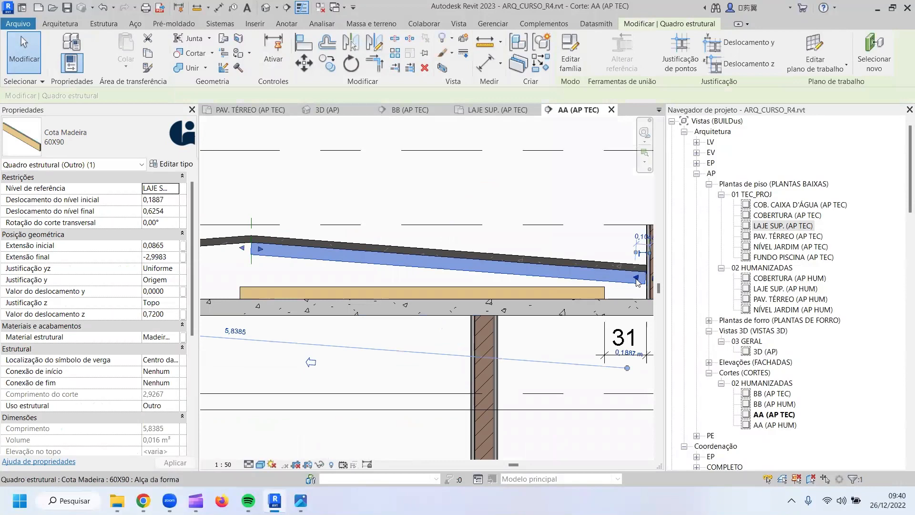
left_click_drag(637, 279, 607, 276)
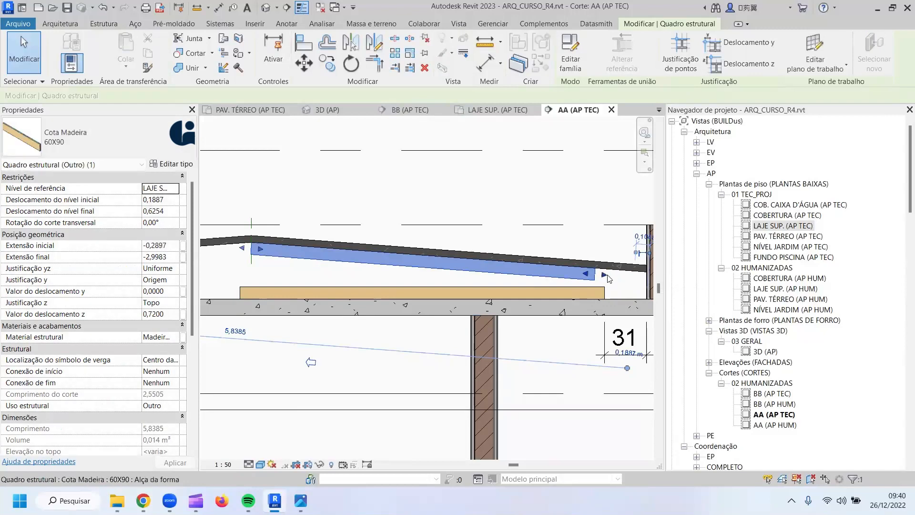
key("Escape")
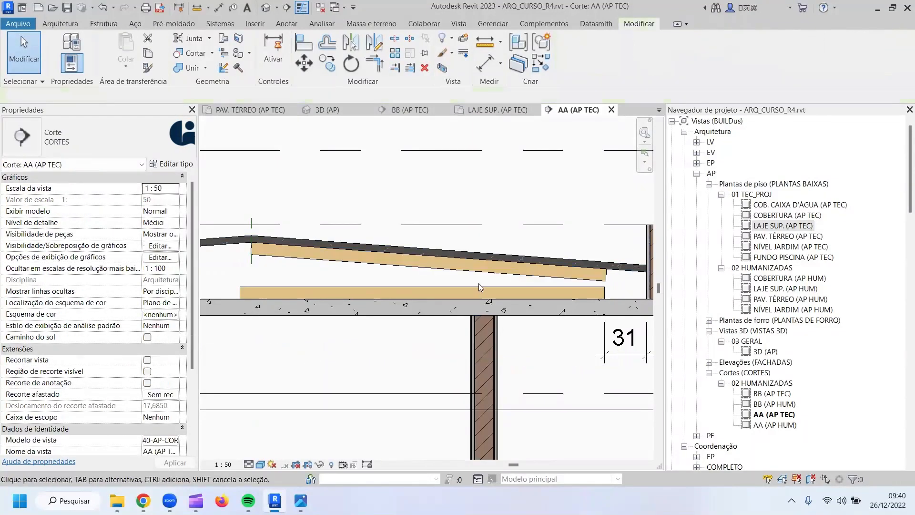
left_click(239, 293)
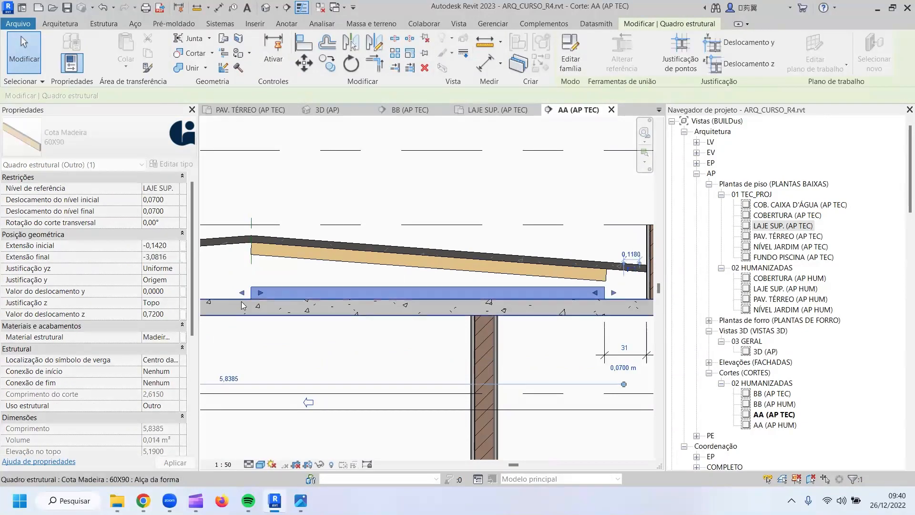
key("Escape")
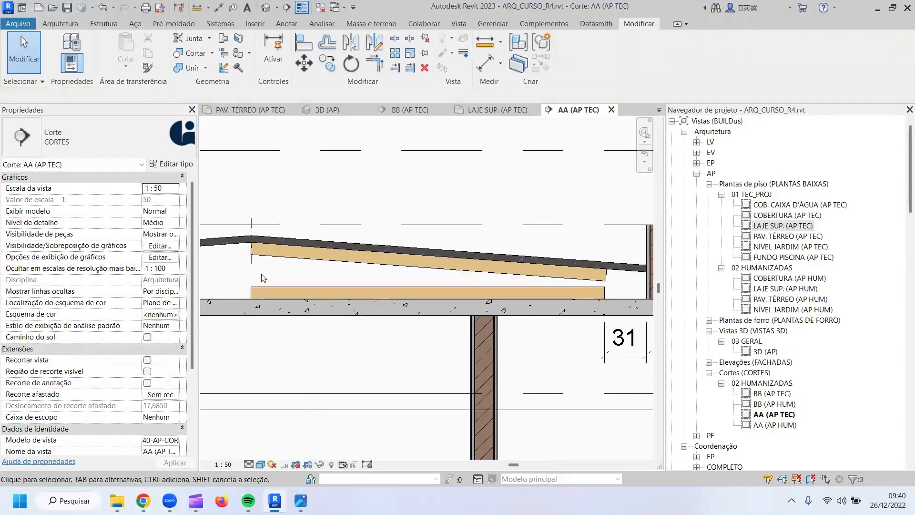
left_click(571, 273)
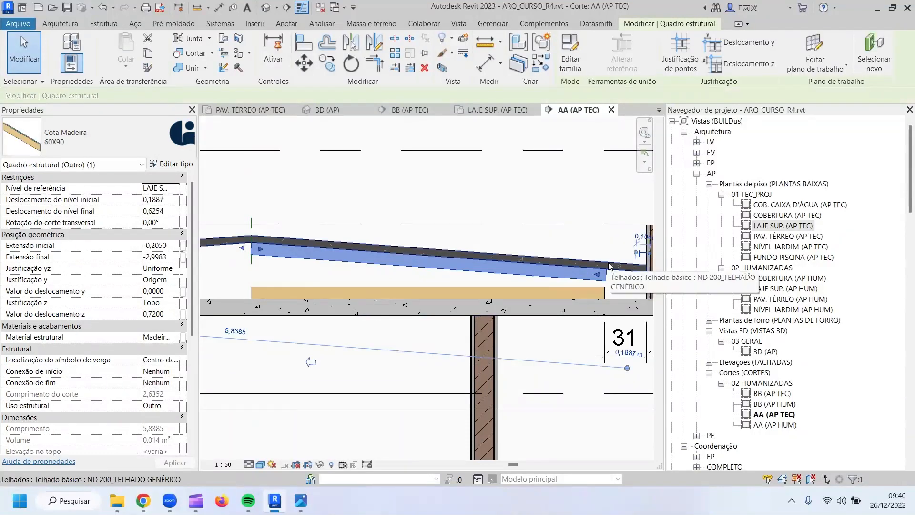
left_click(609, 266)
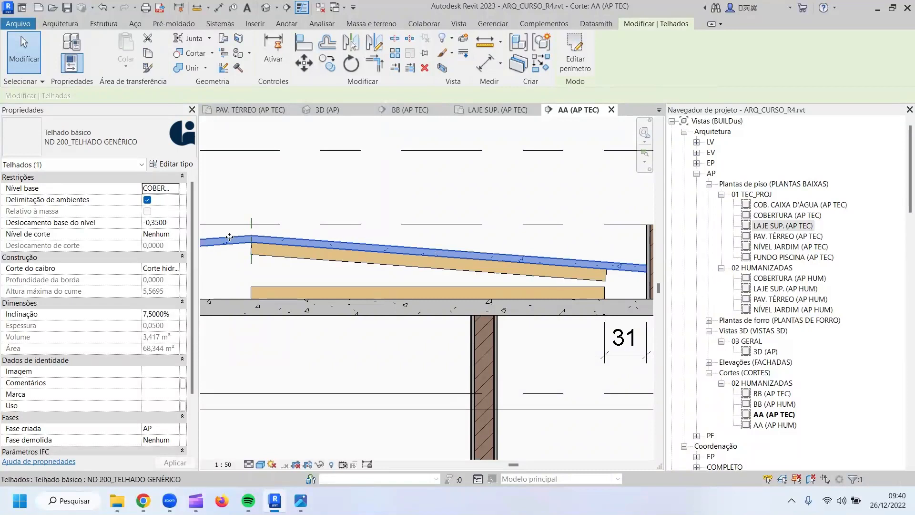
left_click(161, 315)
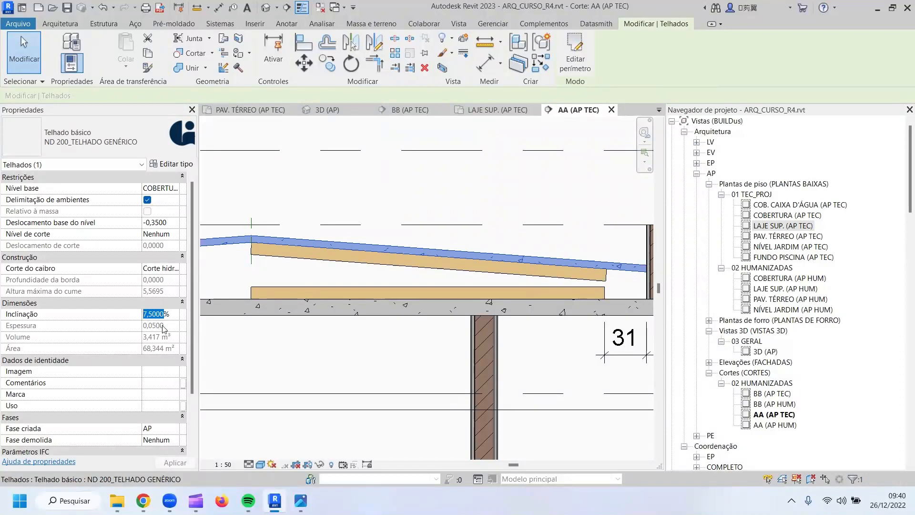
key("Escape")
Move the roof straight down 0,06 m in section AA.
left_click(442, 265)
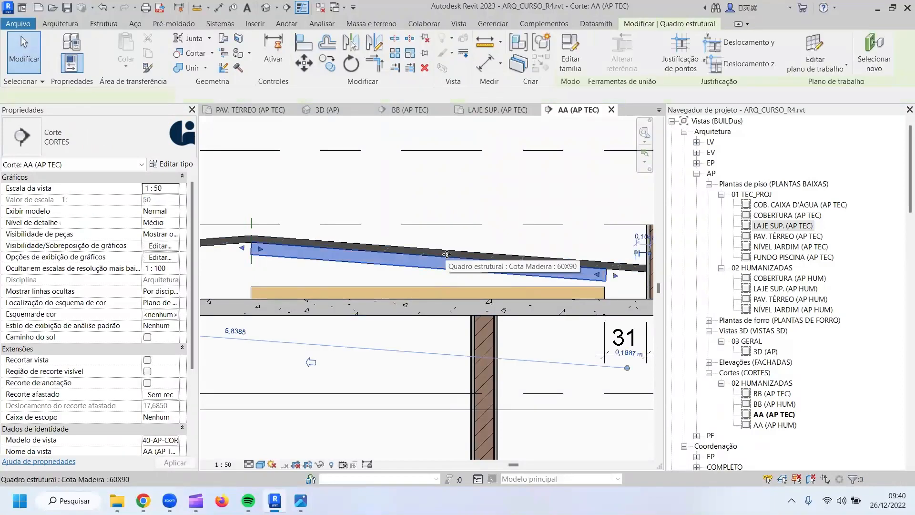
left_click(456, 250)
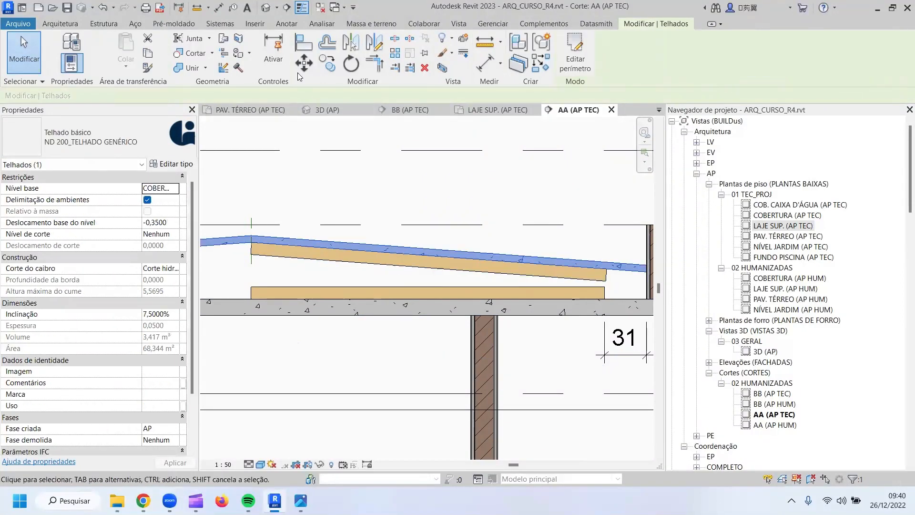
key("m")
key("v")
left_click(606, 270)
scroll(606, 272, "up", 2)
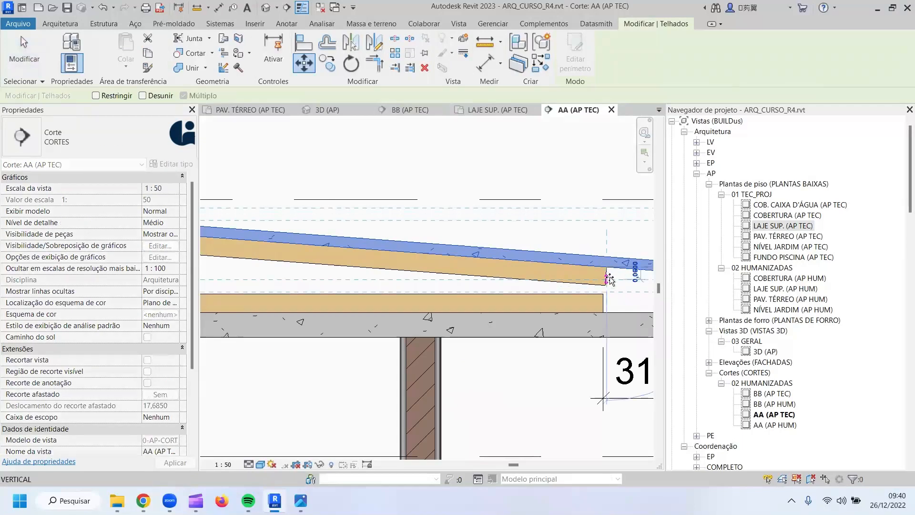
left_click(609, 279)
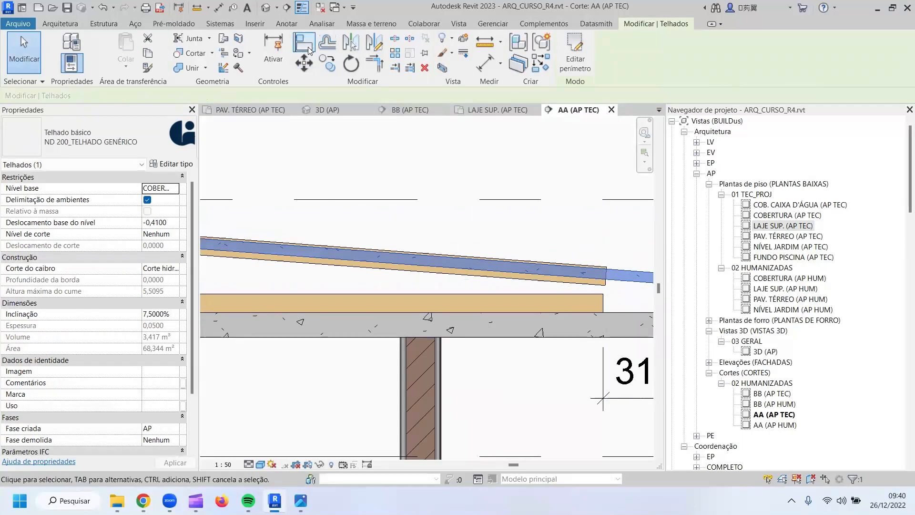
Align the top face of the sloped beam with the underside of the lowered roof.
left_click(308, 47)
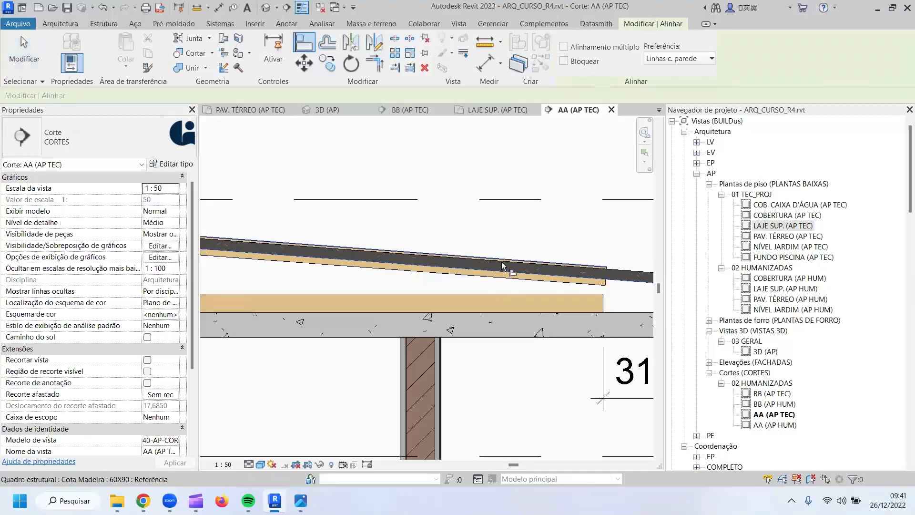
left_click(502, 261)
key("Escape")
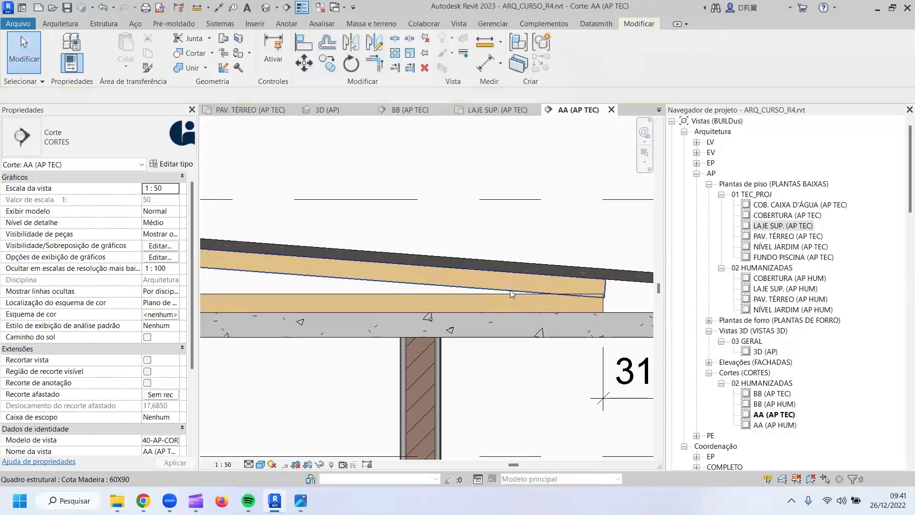
scroll(511, 289, "down", 3)
scroll(543, 294, "up", 2)
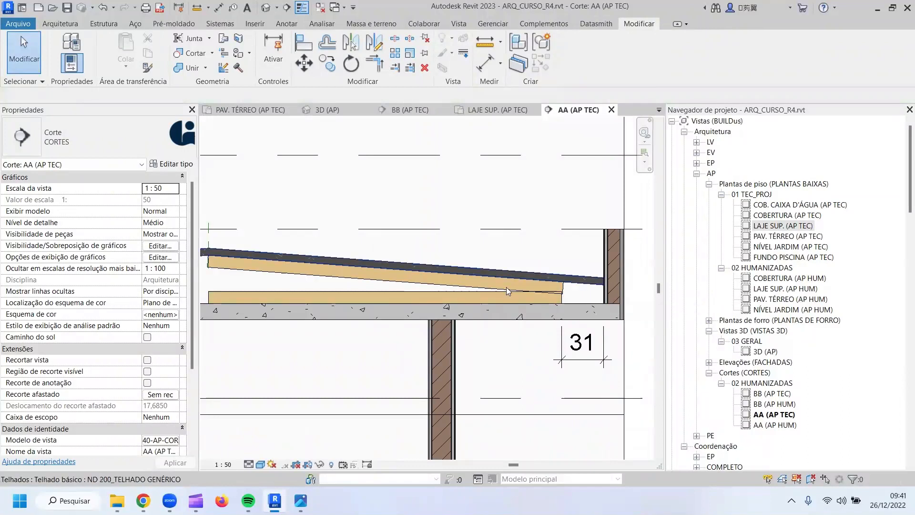
middle_click_drag(337, 277, 430, 276)
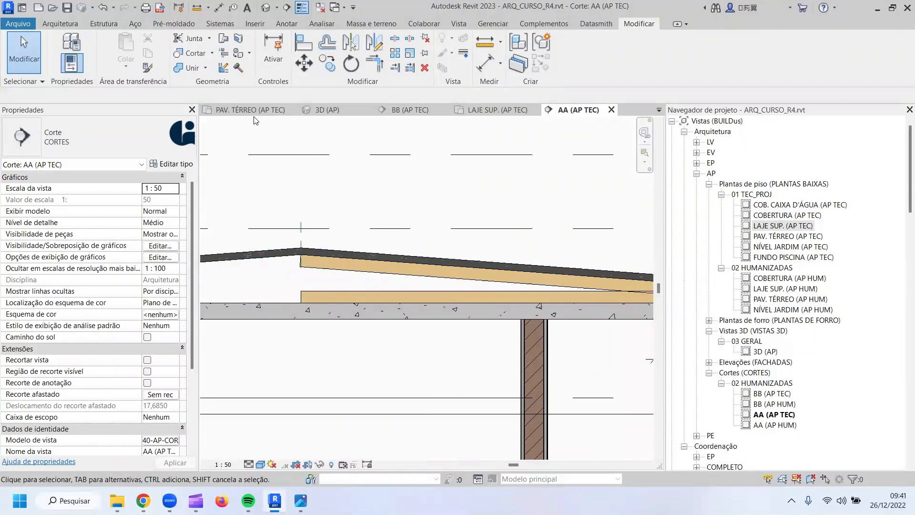
Set the detail level of the LAJE SUP. (AP TEC) floor plan to Alto.
left_click(495, 111)
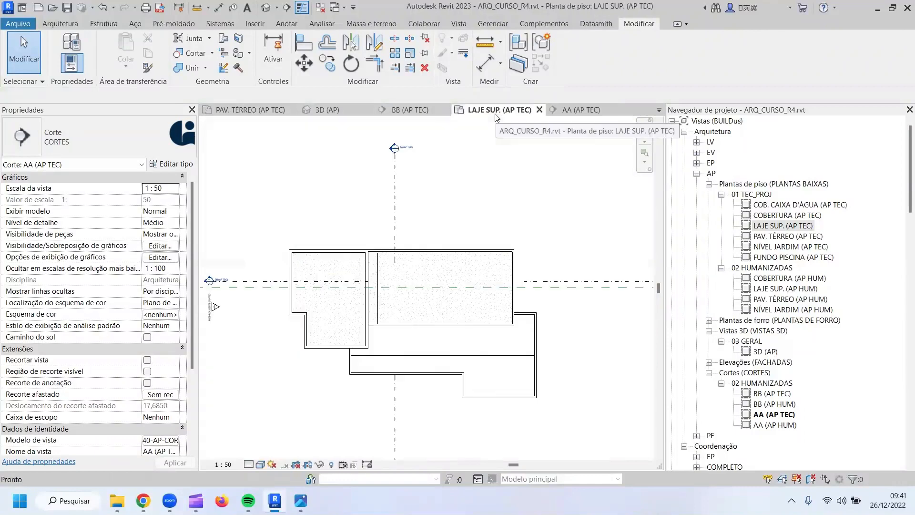
left_click(248, 464)
left_click(259, 457)
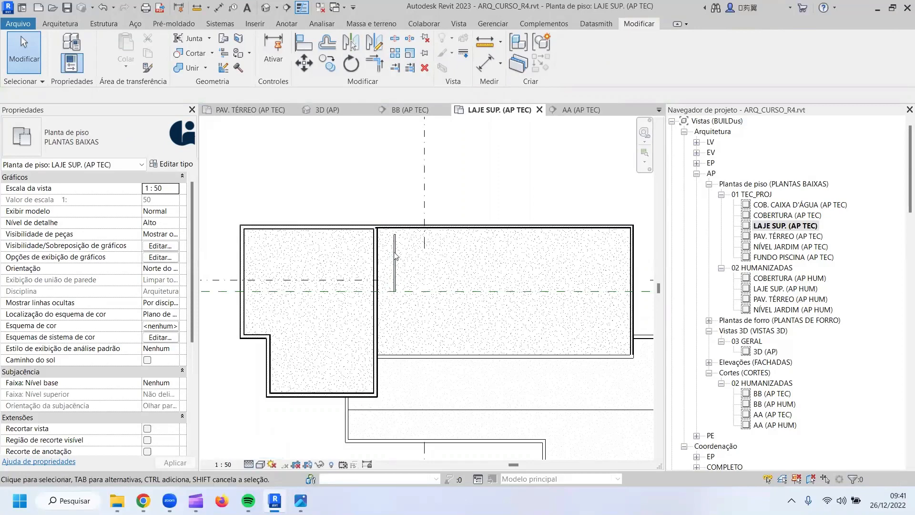
scroll(395, 258, "up", 4)
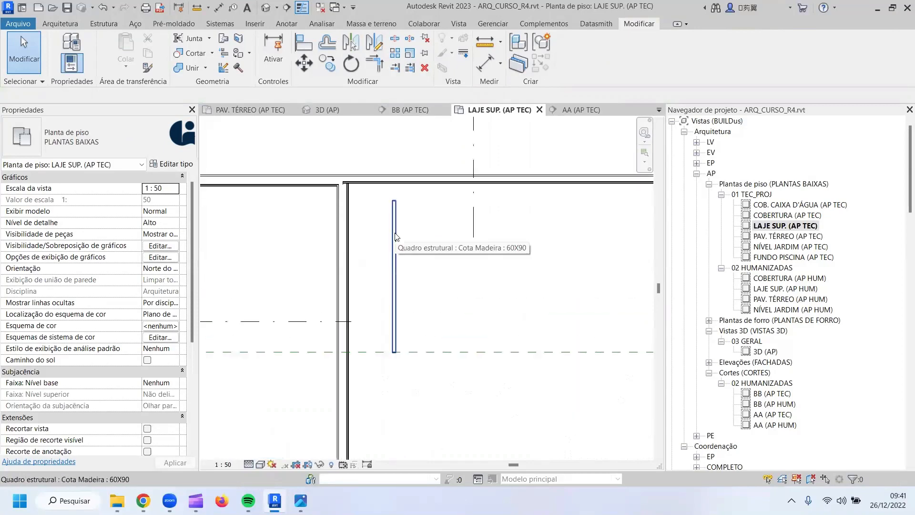
Start placing a structural column and browse the Brazil family library to the Madeira folder under Pilares estruturais.
left_click(56, 26)
left_click(103, 25)
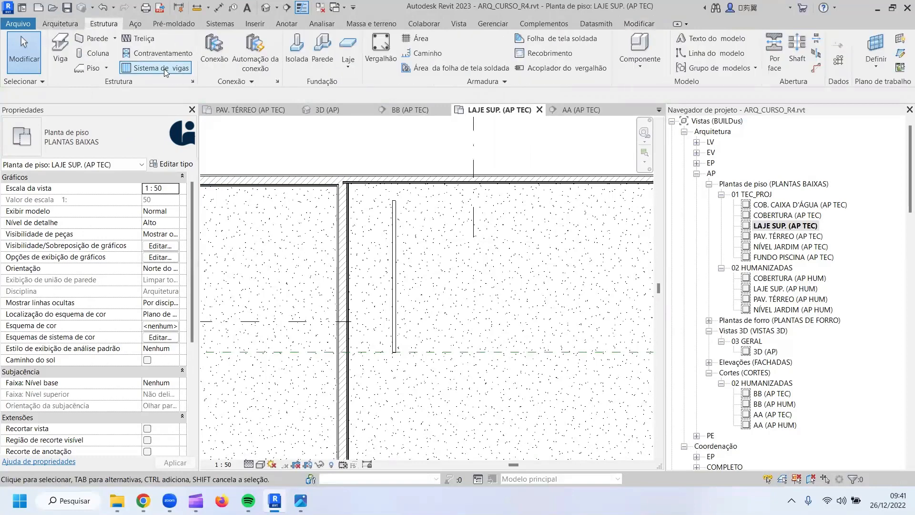
left_click(104, 58)
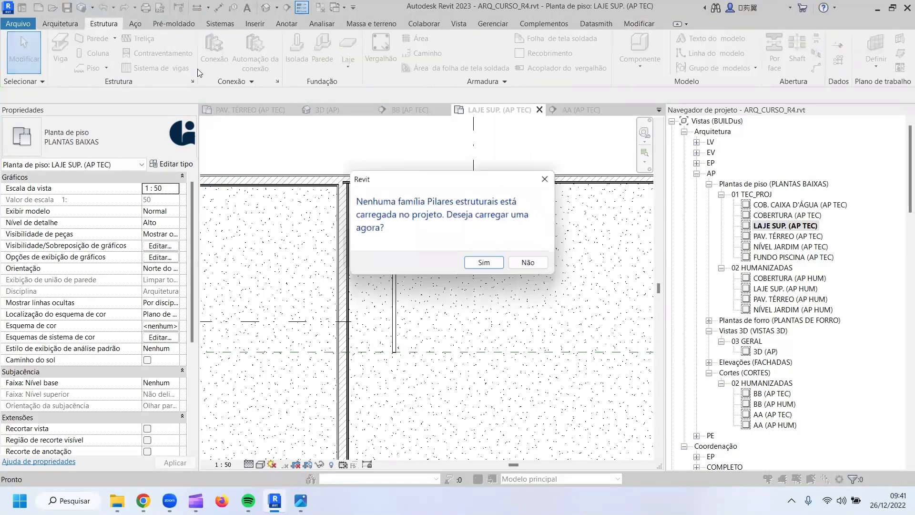
left_click(497, 265)
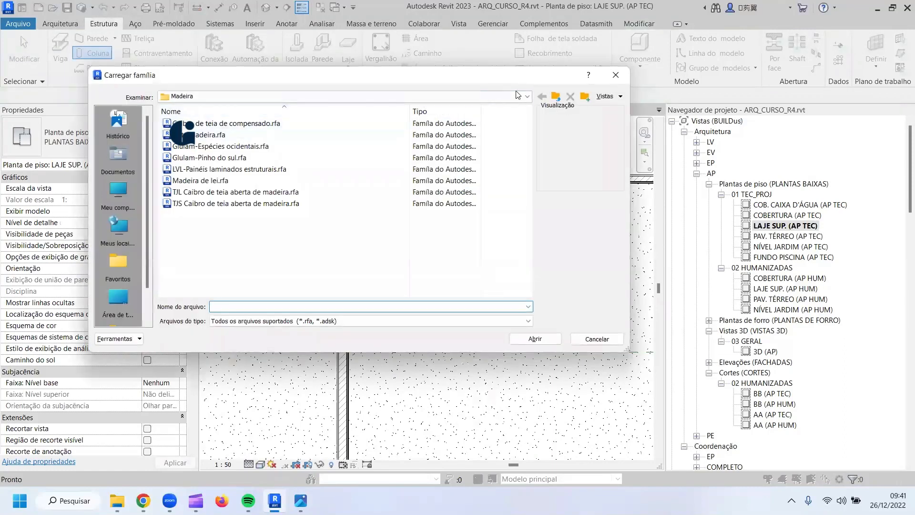
left_click(557, 96)
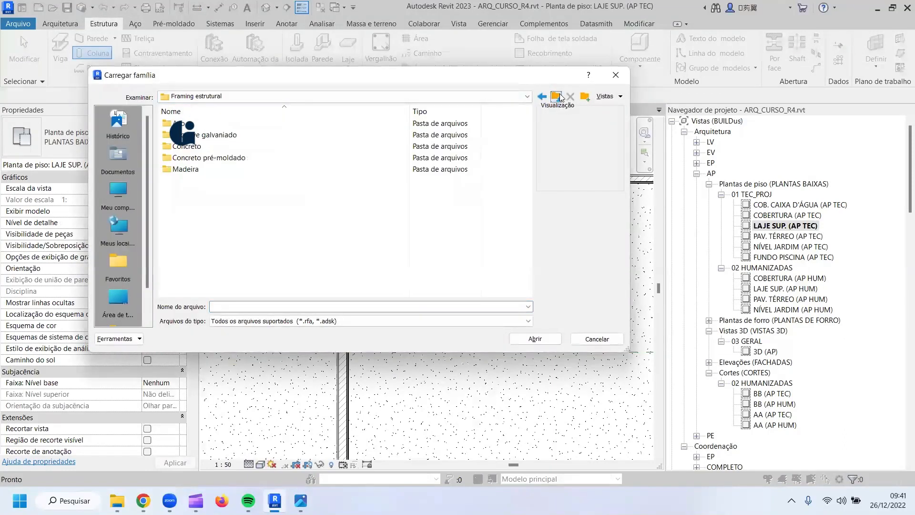
left_click(557, 97)
scroll(305, 246, "down", 3)
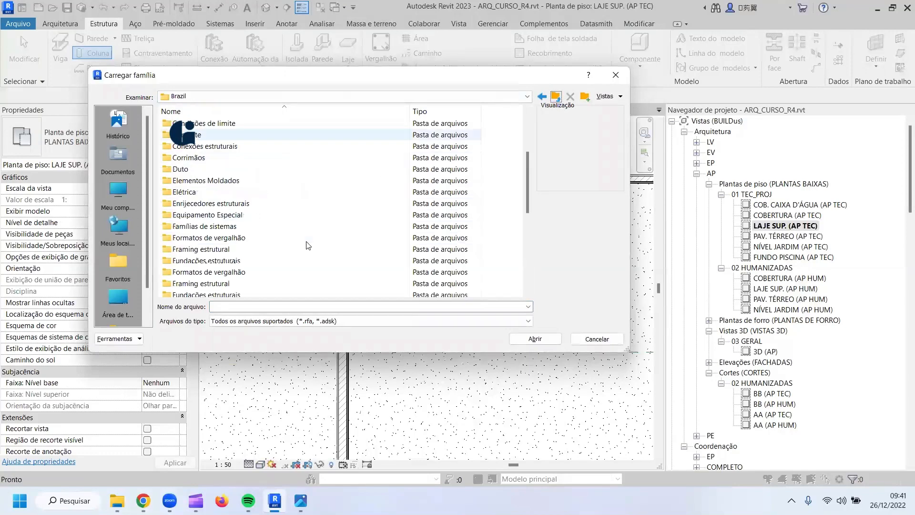
scroll(266, 244, "down", 5)
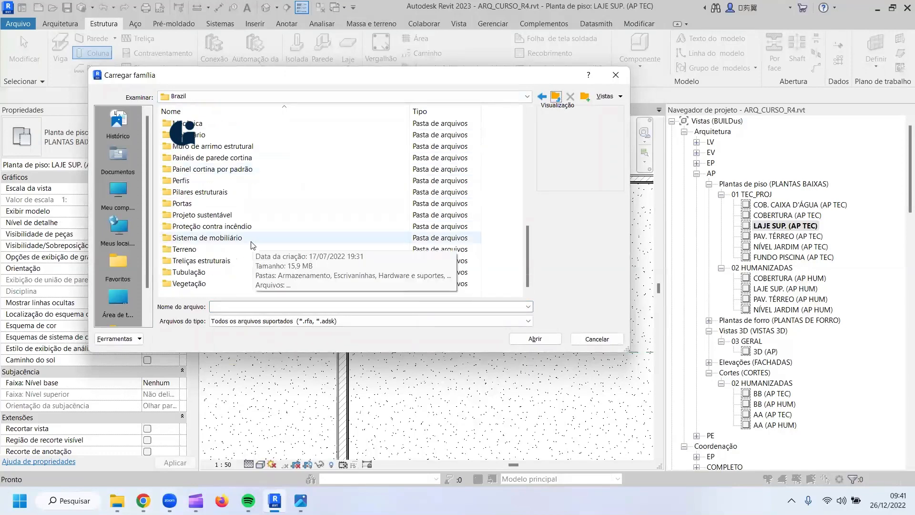
scroll(214, 200, "down", 1)
double_click(212, 193)
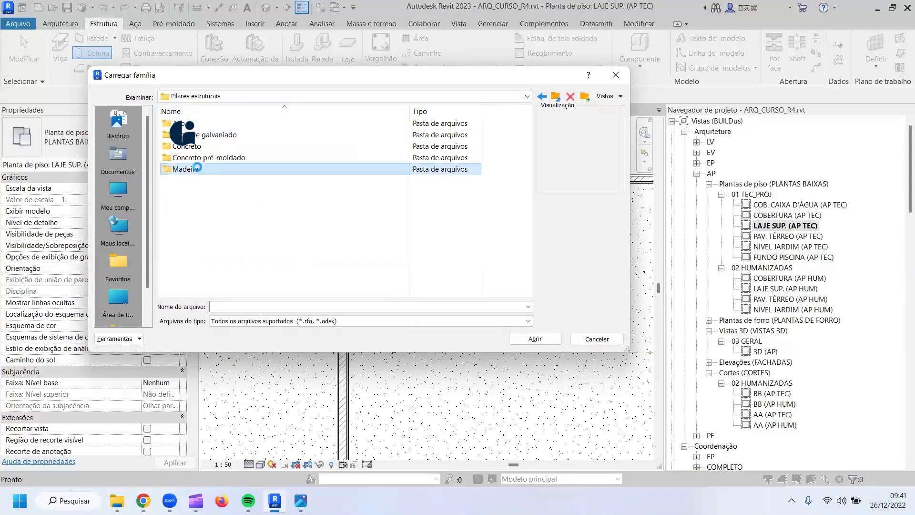
double_click(221, 171)
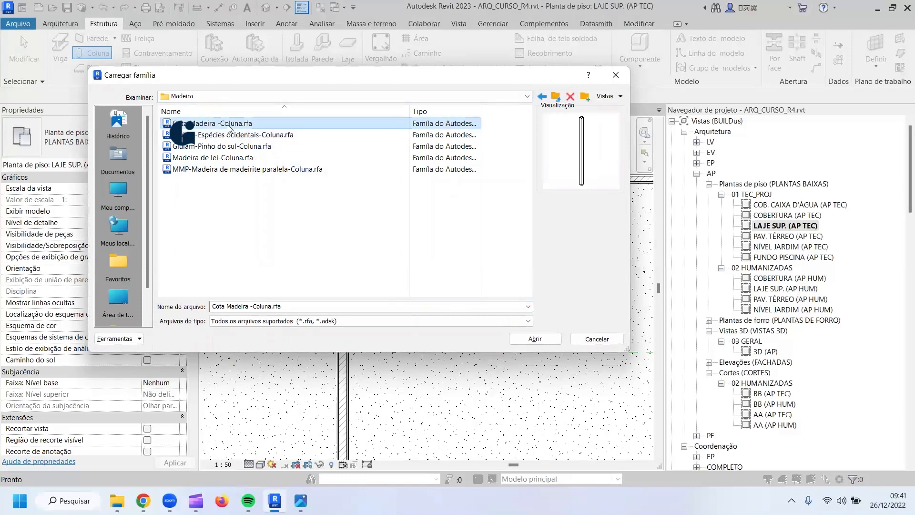
Load the Cota Madeira -Coluna.rfa family with its 38x64 type.
left_click(535, 339)
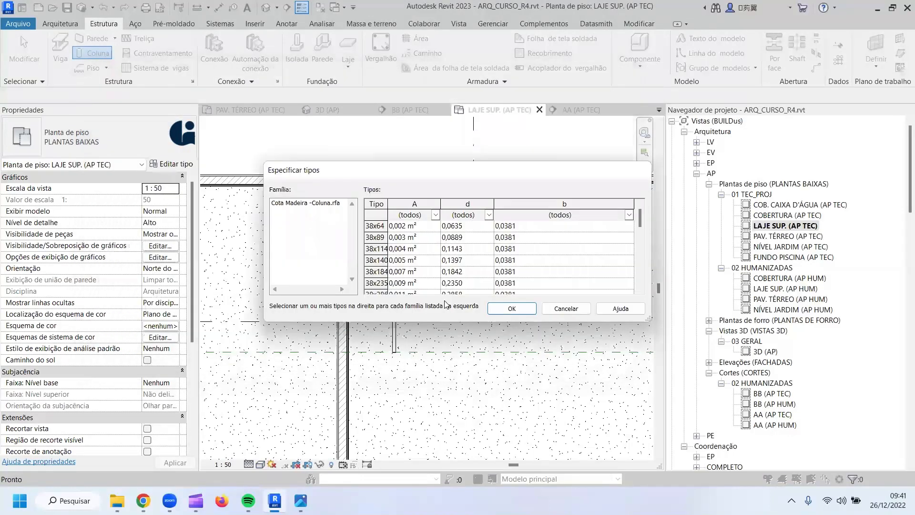
left_click(380, 226)
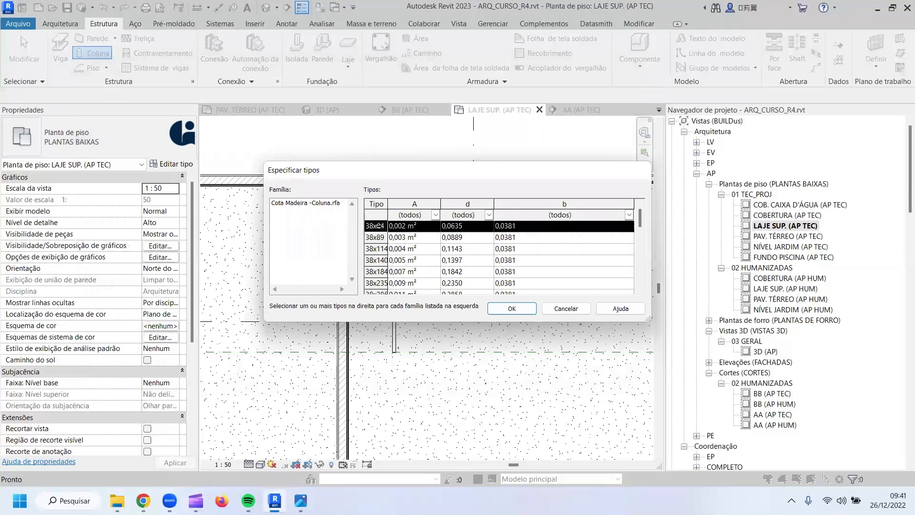
left_click(501, 308)
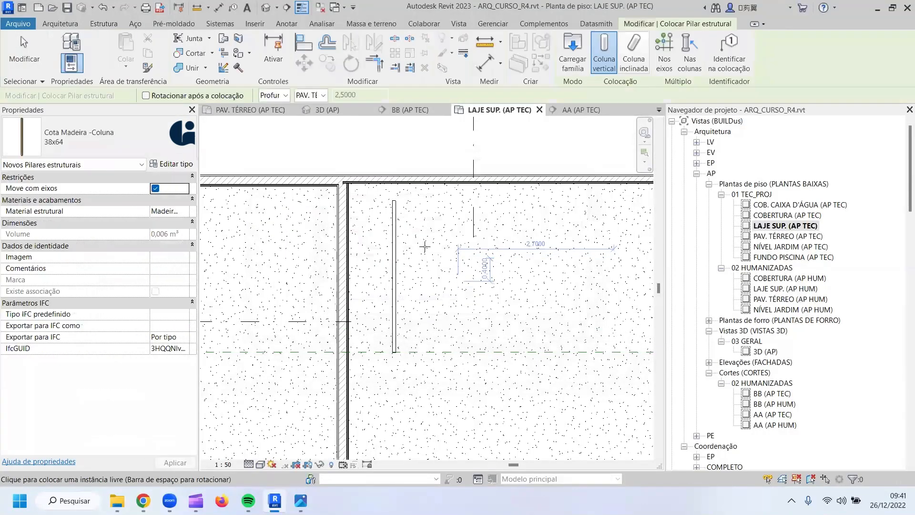
Place a vertical 38x64 timber column at the beam's parapet end in plan and return to section AA.
left_click(394, 201)
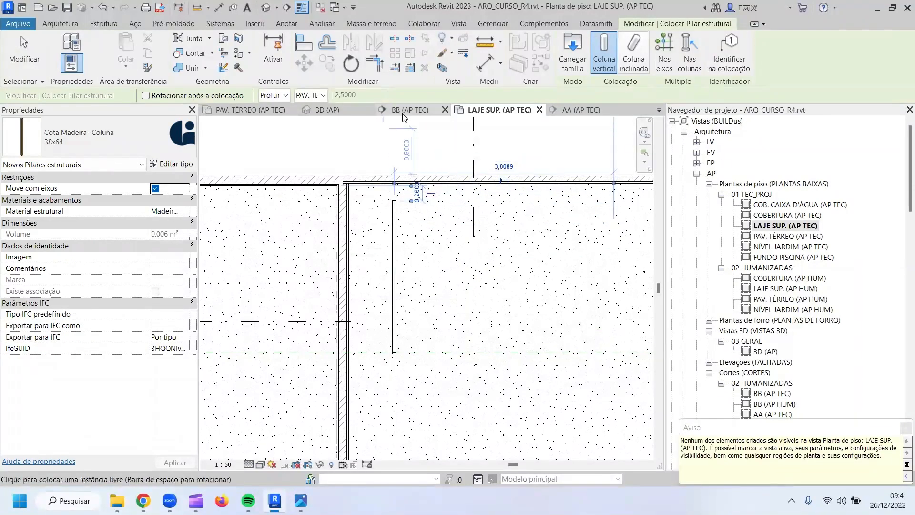
left_click(581, 109)
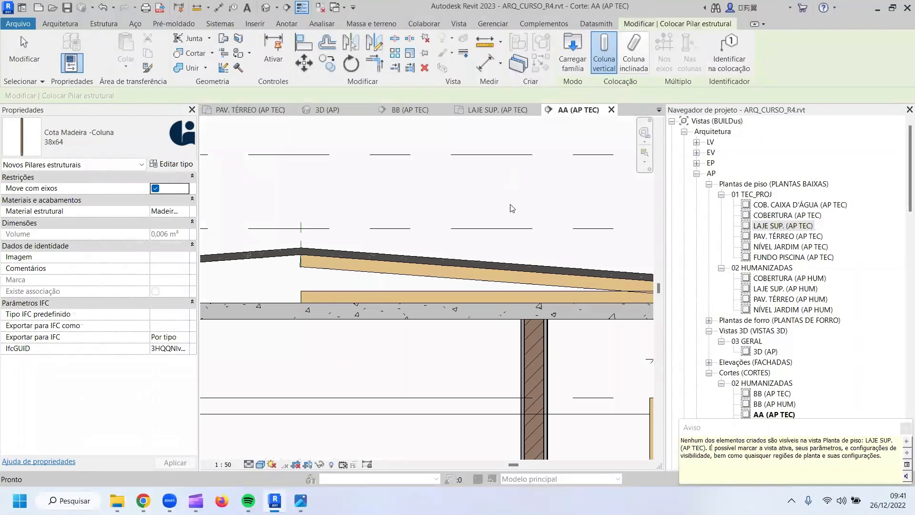
left_click(511, 208)
left_click(486, 317)
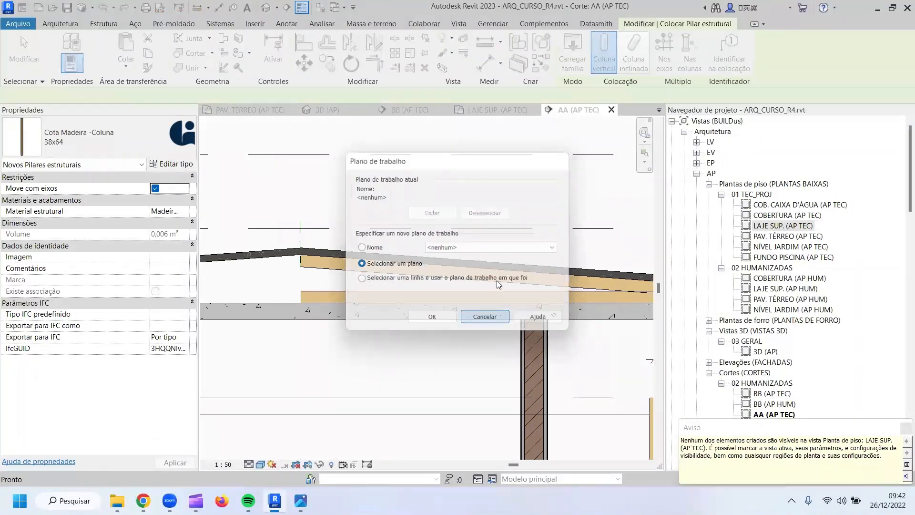
key("Escape")
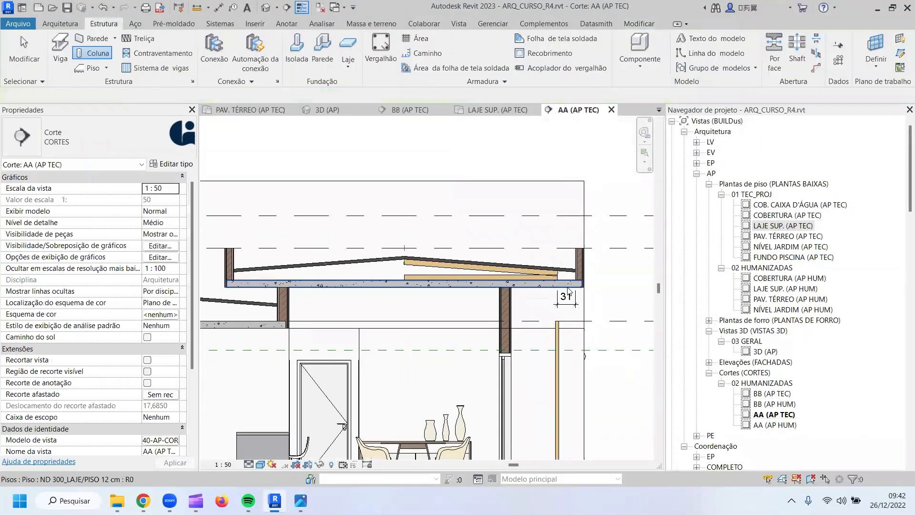
Move the timber column in section AA to just below the beams' ridge end.
left_click(560, 374)
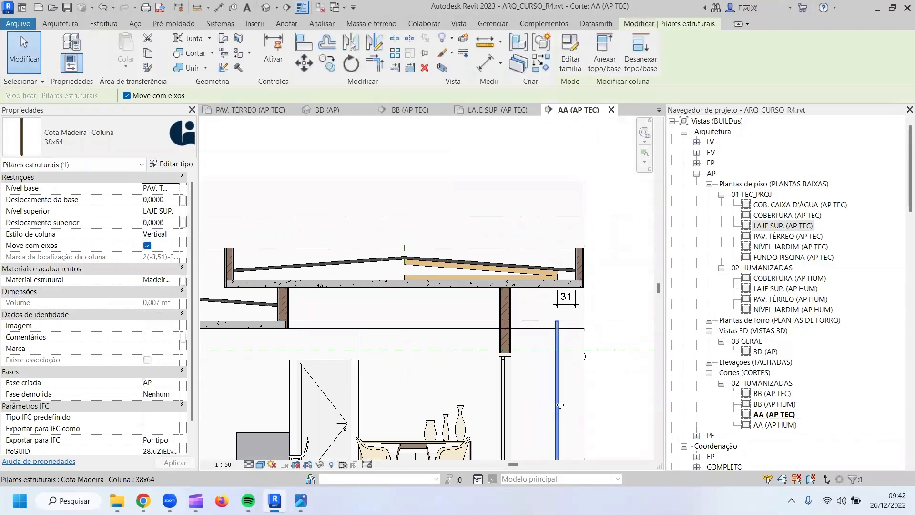
left_click_drag(560, 407, 422, 334)
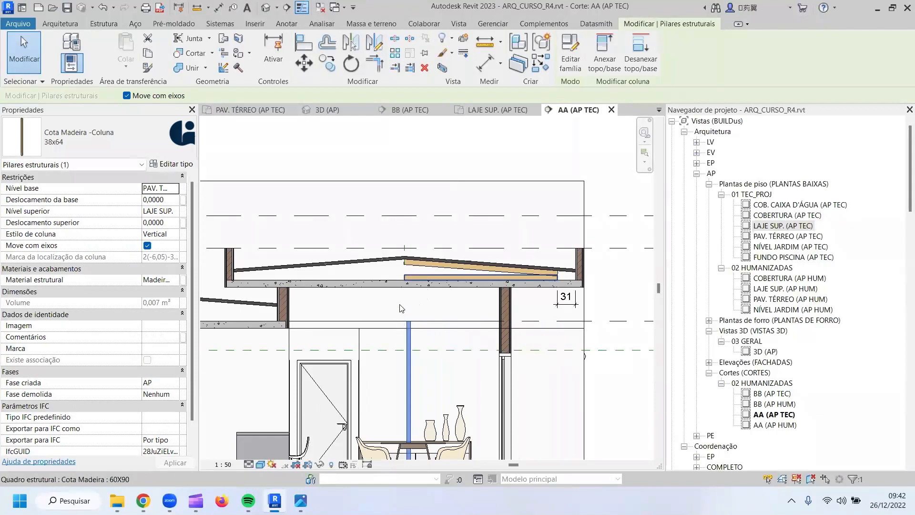
left_click(408, 277)
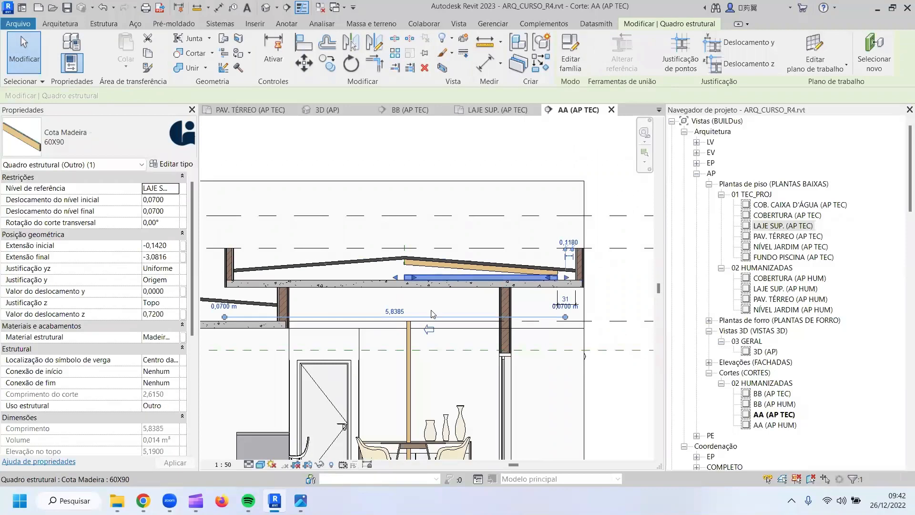
Rename the timber column's type to 60X90.
left_click(414, 351)
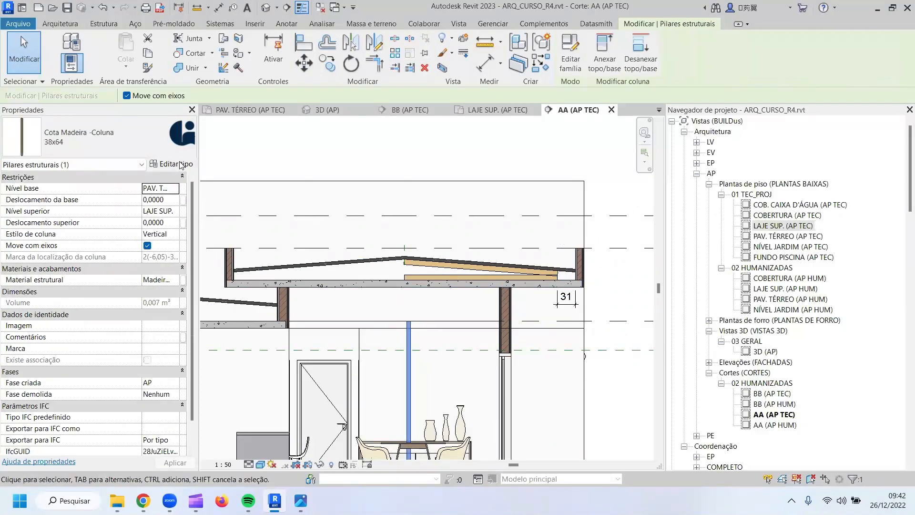
left_click(176, 163)
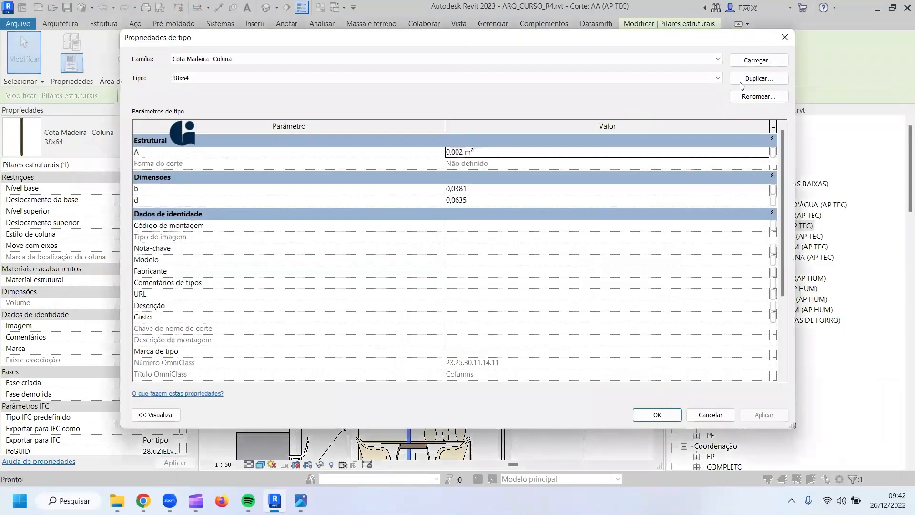
left_click(738, 97)
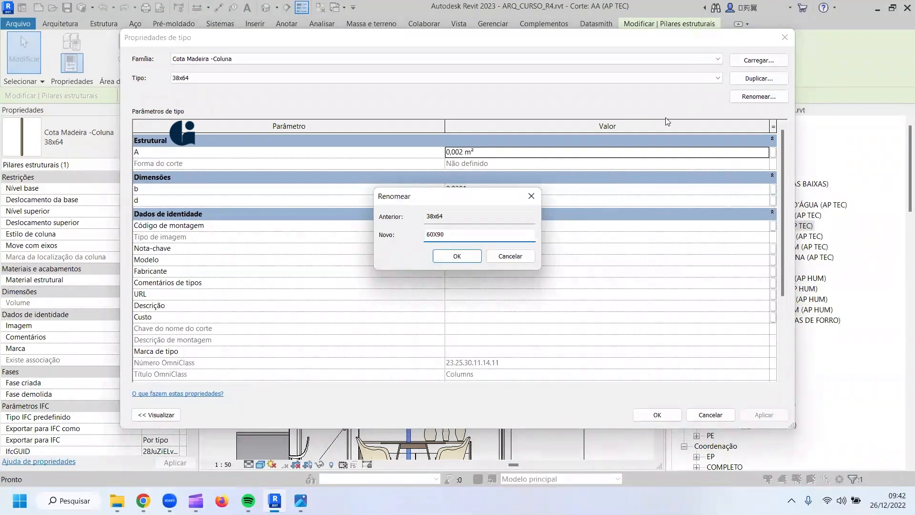
left_click(458, 256)
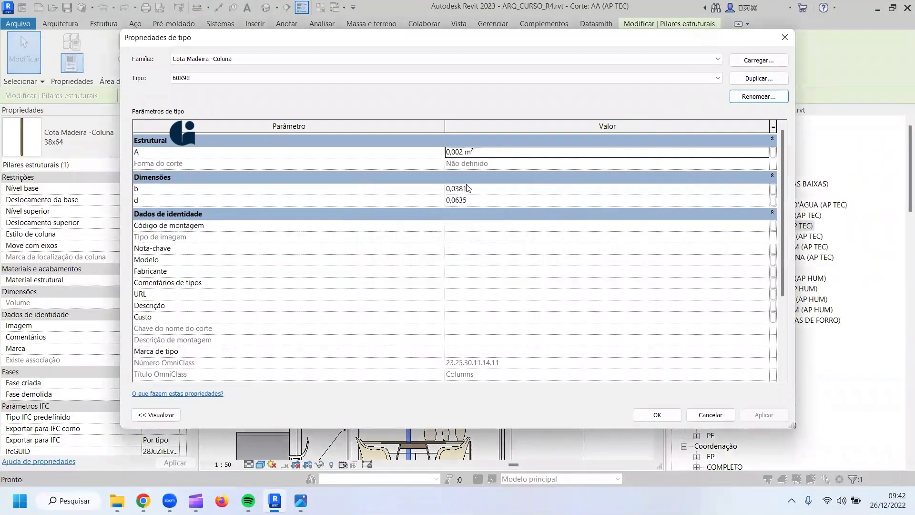
Set the column type's dimensions to b 0,06 and d 0,09.
left_click(481, 188)
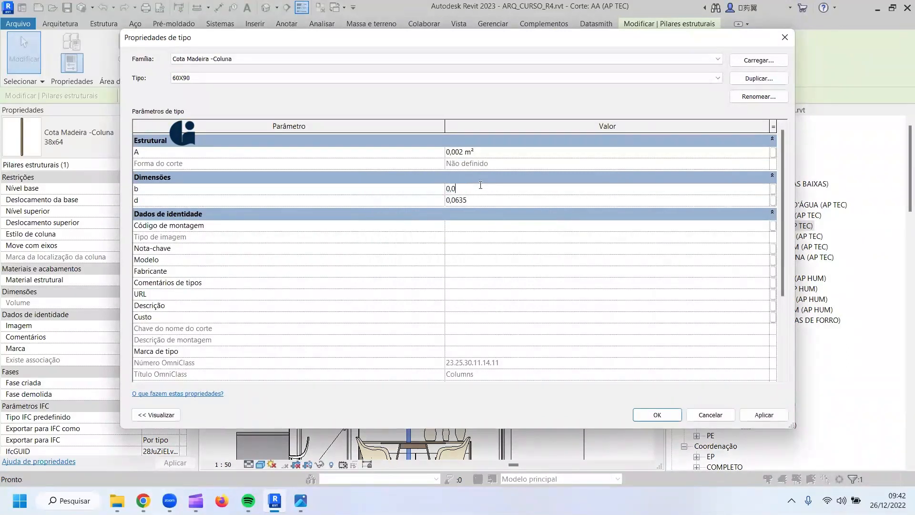
type("0,06")
left_click(484, 202)
type("0,09")
left_click(677, 421)
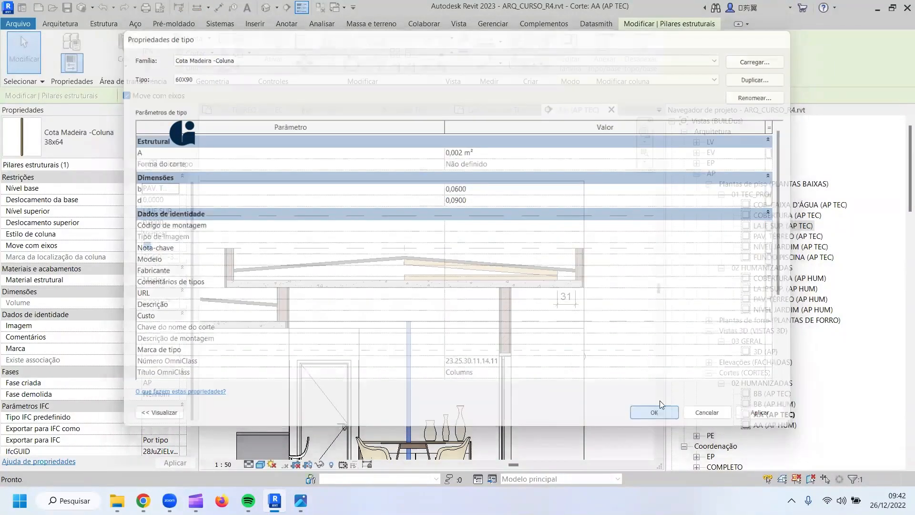
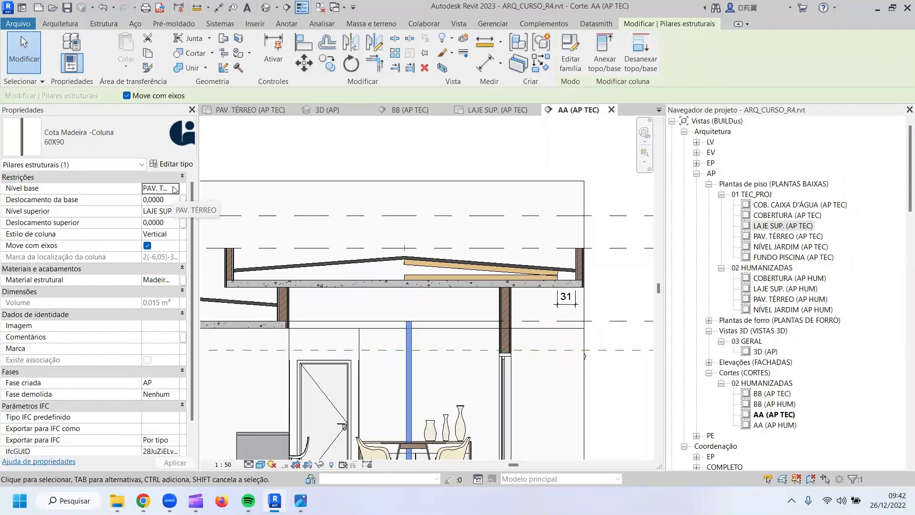
Set the timber column's top level to COBERTURA and its base level to LAJE SUP.
left_click(172, 211)
left_click(174, 212)
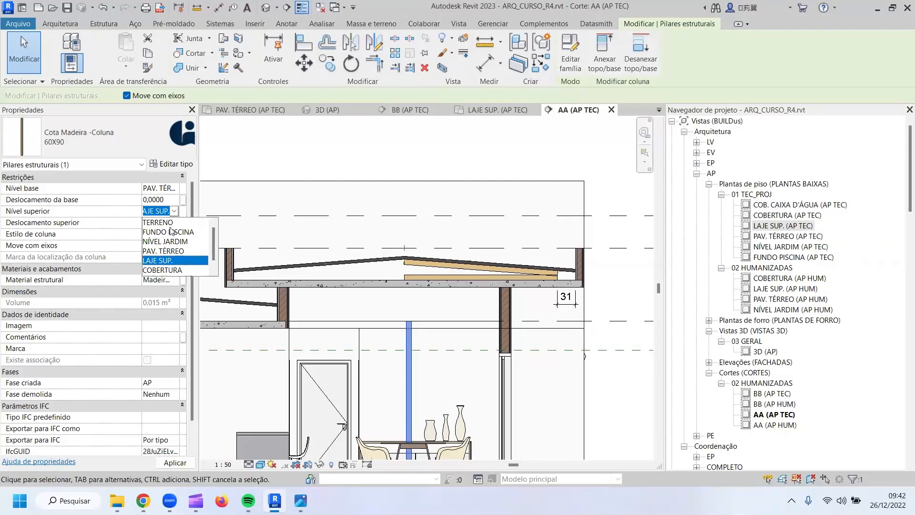
scroll(173, 242, "up", 1)
left_click(167, 270)
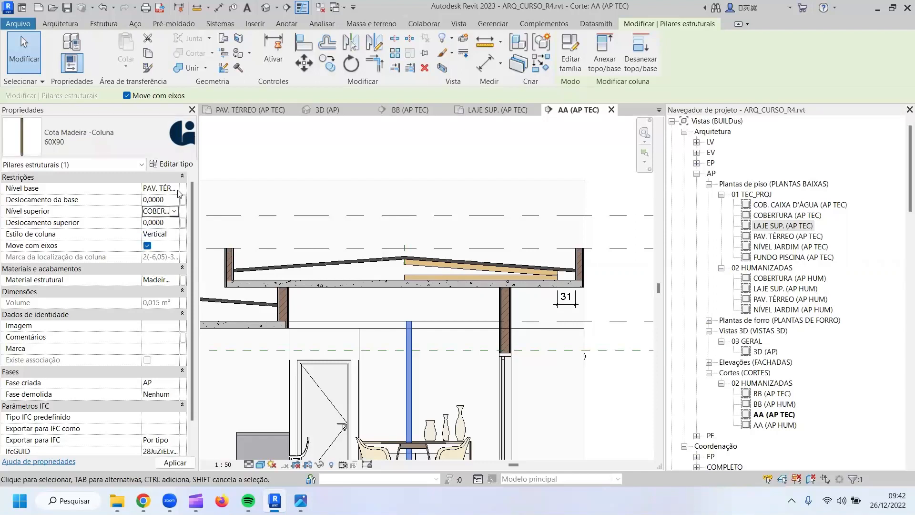
left_click(177, 190)
left_click(164, 239)
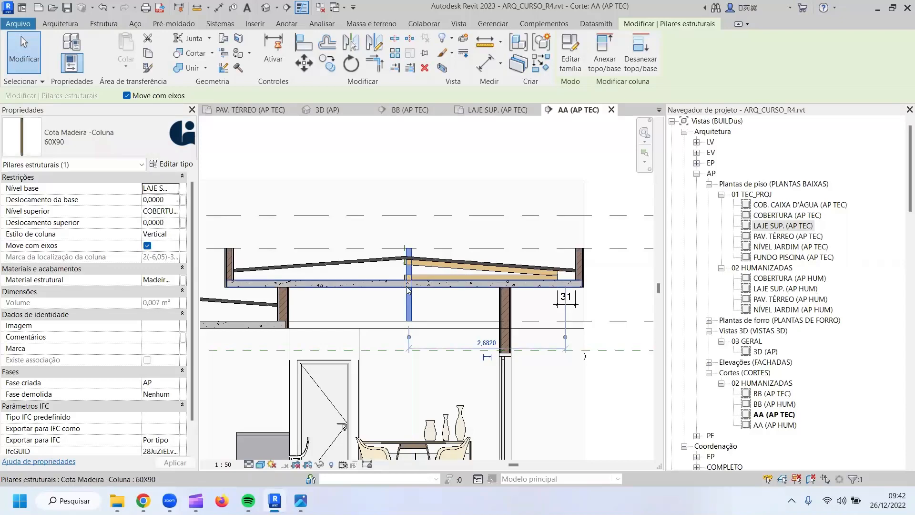
scroll(415, 266, "up", 2)
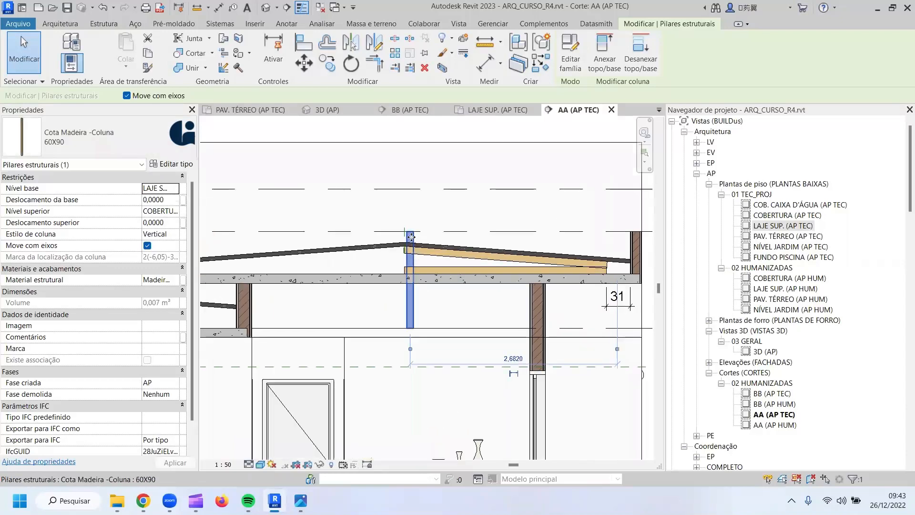
key("Escape")
left_click(407, 308)
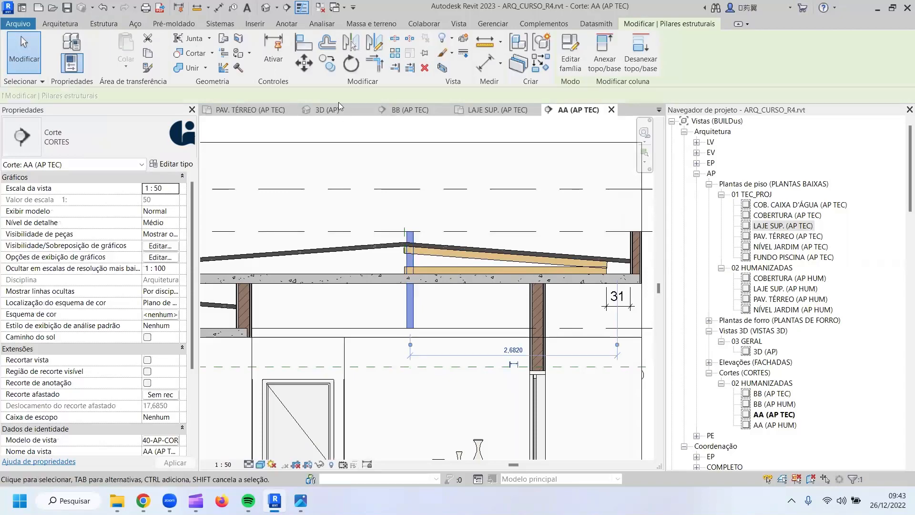
left_click(304, 43)
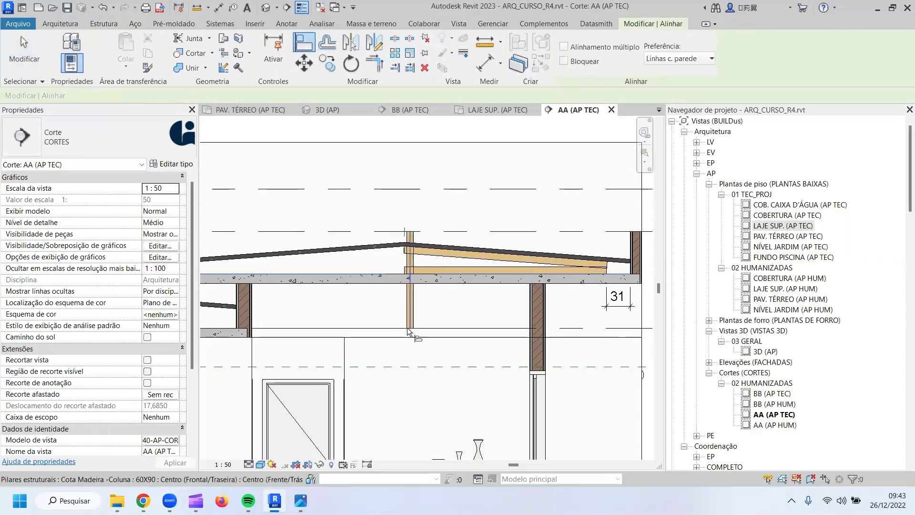
key("Escape")
left_click(417, 315)
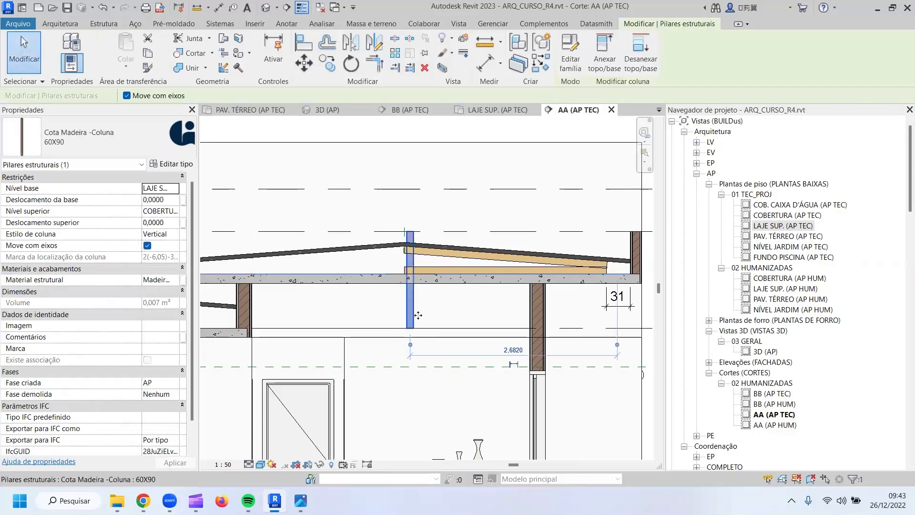
left_click(171, 188)
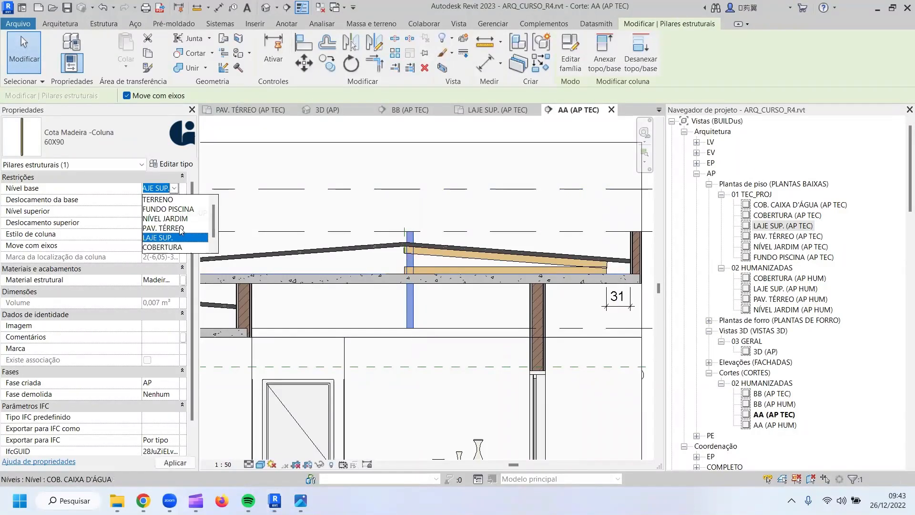
scroll(182, 231, "down", 1)
left_click(175, 189)
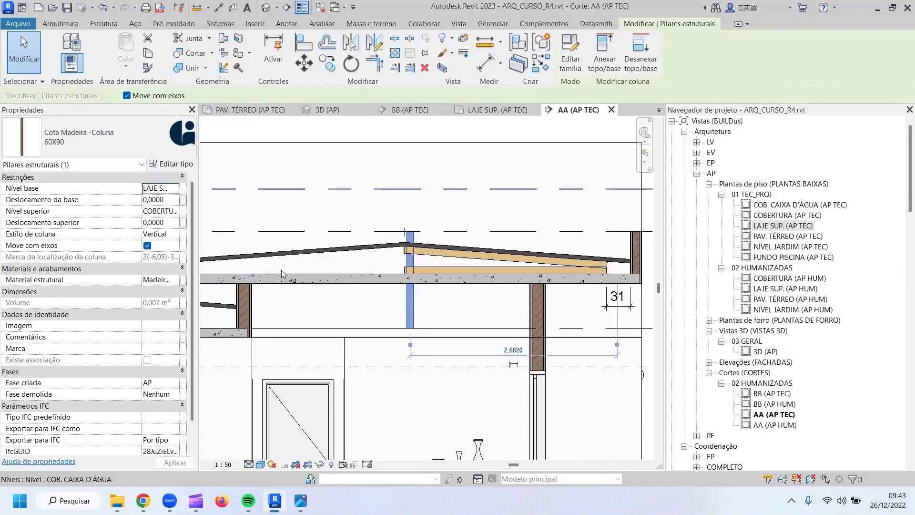
Measure the height from the level line at the column's base up to the top face of the roof slab.
key("d")
key("i")
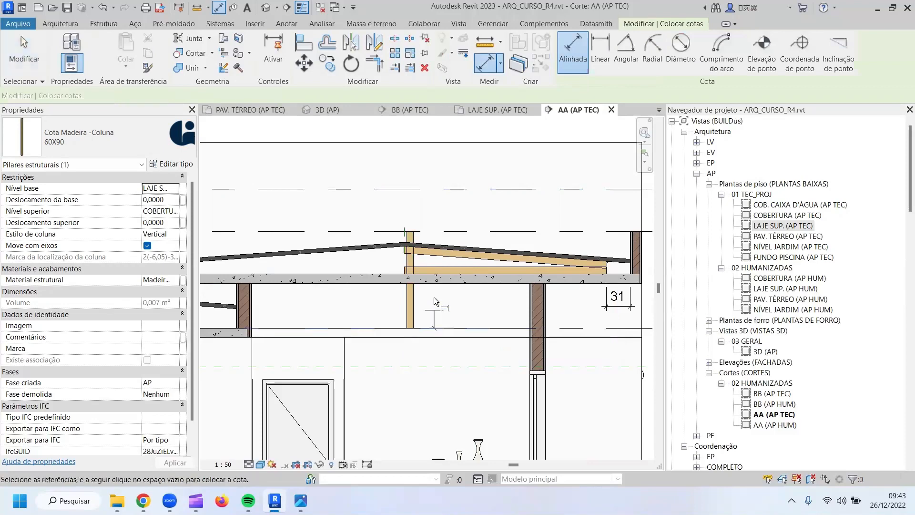
left_click(425, 275)
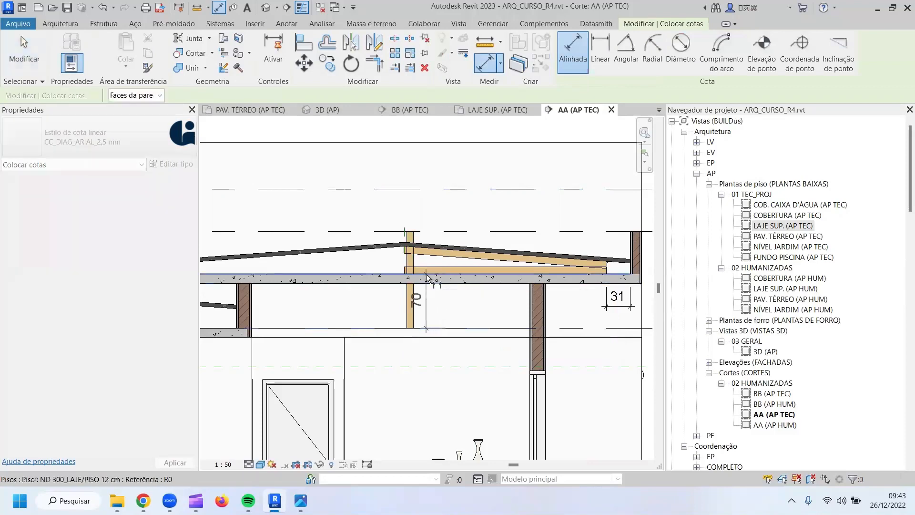
key("Escape")
key("Escape")
Set the timber column's base offset to 0,7 so it starts on top of the slab.
left_click(408, 300)
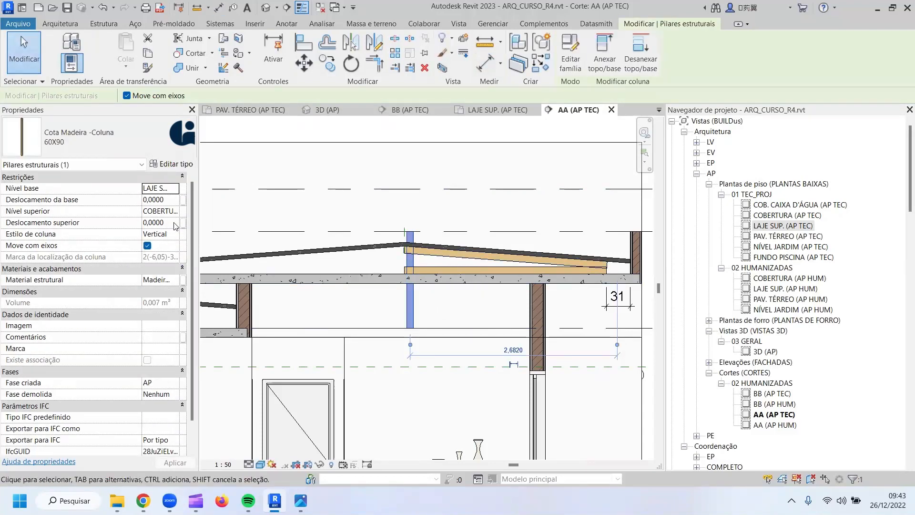
left_click(161, 200)
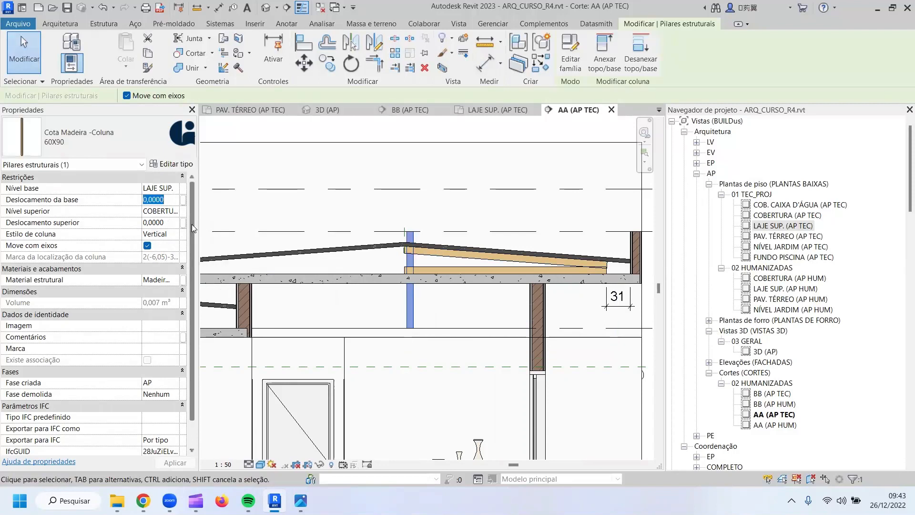
type("0,7")
key("Return")
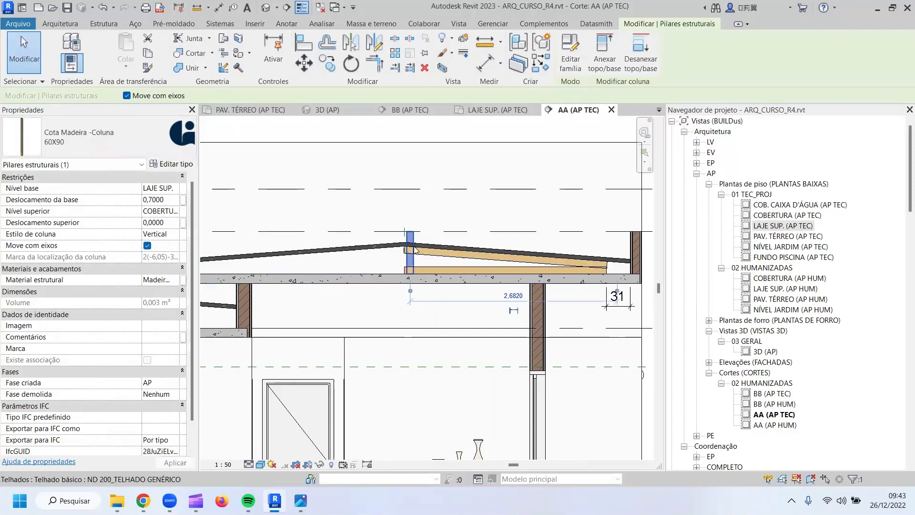
Measure the vertical distance from the COBERTURA level down to the sloped beam's top corner at the ridge.
scroll(416, 246, "up", 2)
left_click(479, 64)
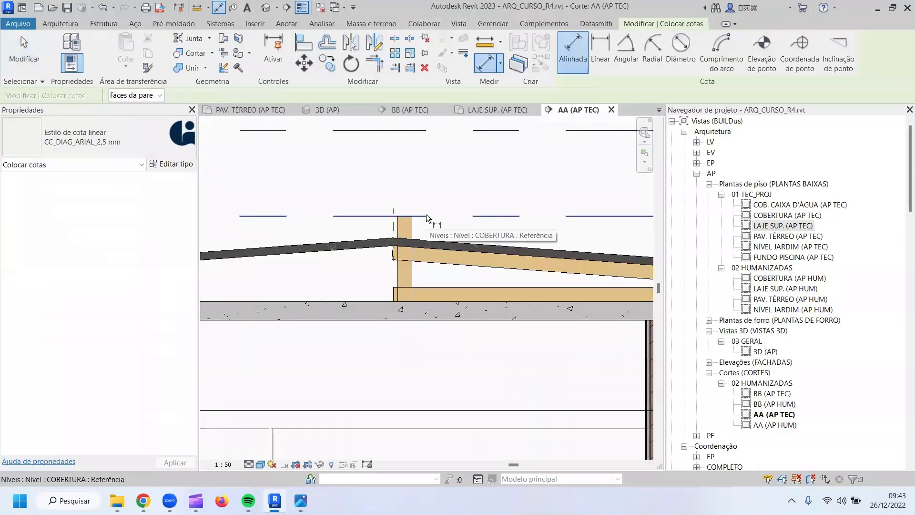
scroll(402, 239, "up", 3)
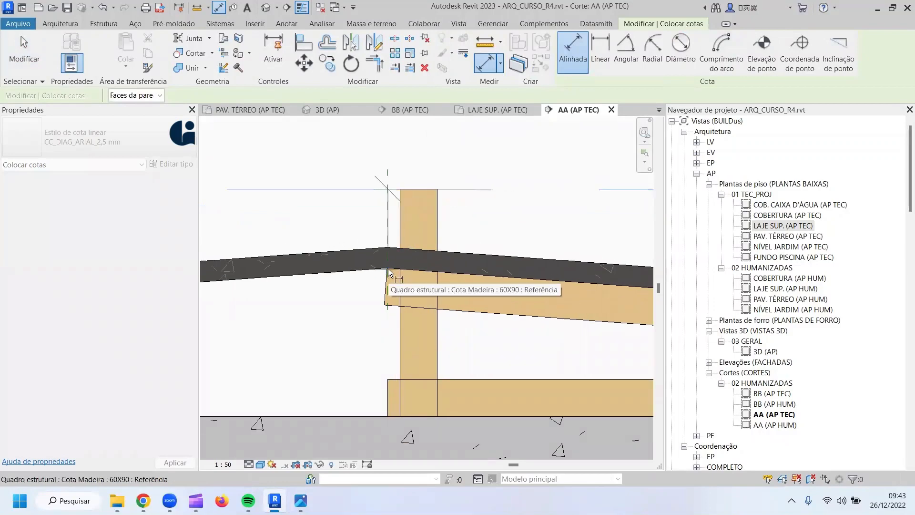
left_click(387, 269)
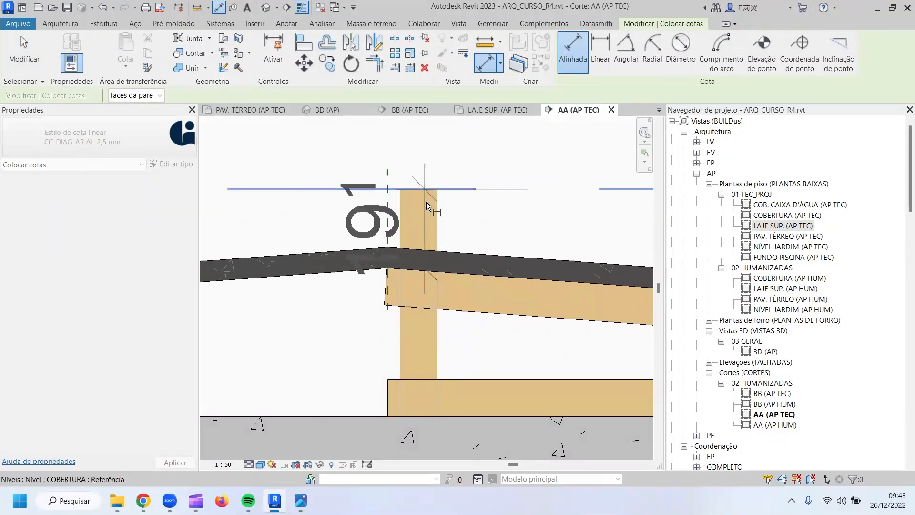
scroll(397, 232, "down", 3)
key("Escape")
key("Escape")
Set the timber column's top offset to -0,09.
left_click(412, 226)
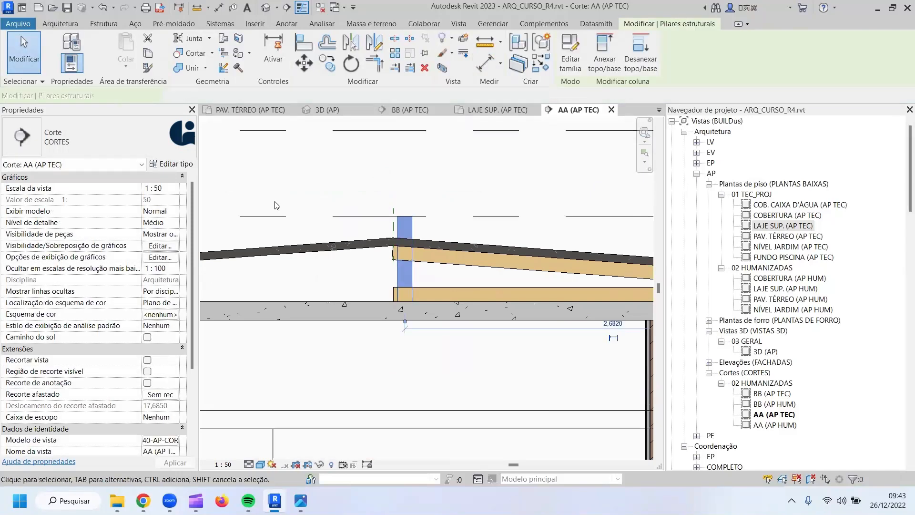
left_click(169, 223)
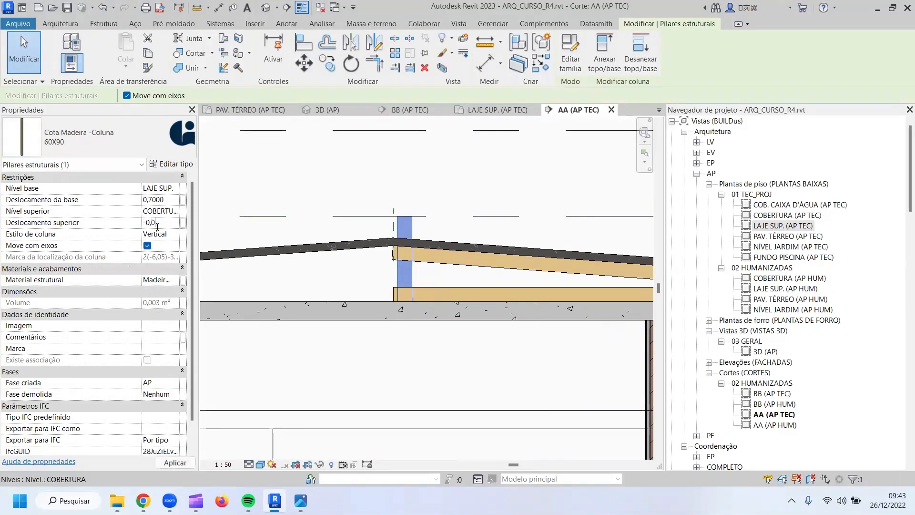
type("-0,09")
key("Return")
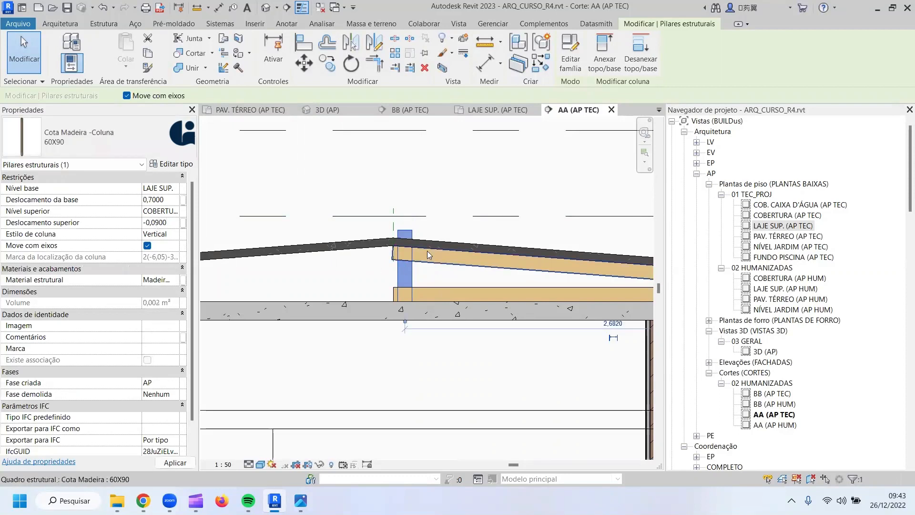
Remeasure from the COBERTURA level to the sloped beam's ridge corner and set the column's top offset to -0,19.
scroll(404, 251, "up", 1)
scroll(407, 251, "up", 1)
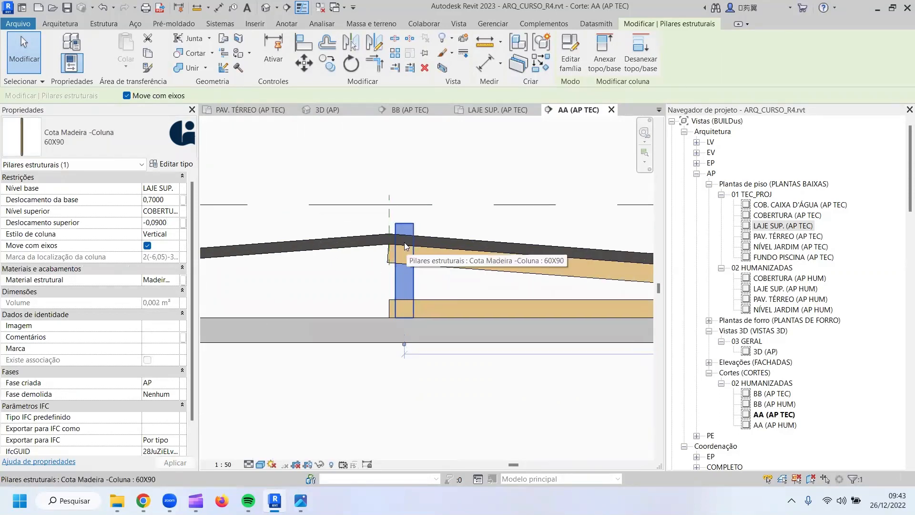
left_click(485, 62)
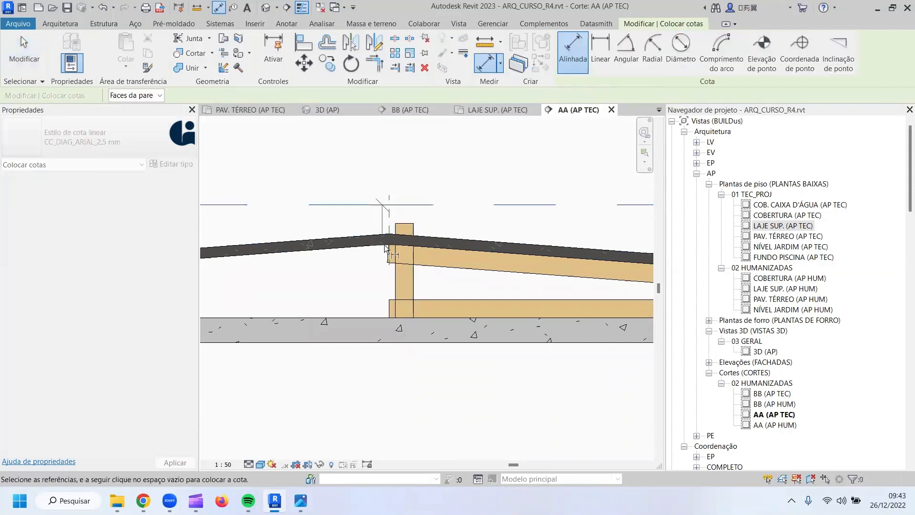
left_click(387, 244)
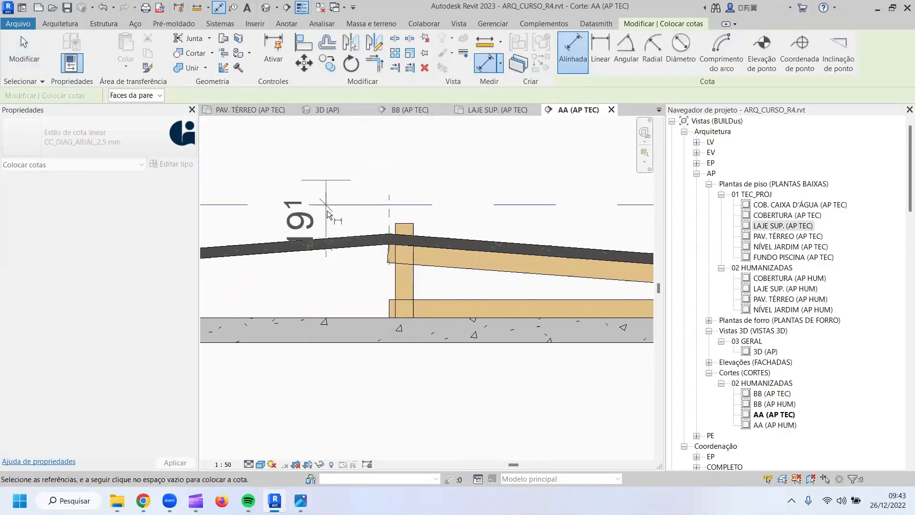
key("Escape")
key("Escape")
left_click(404, 267)
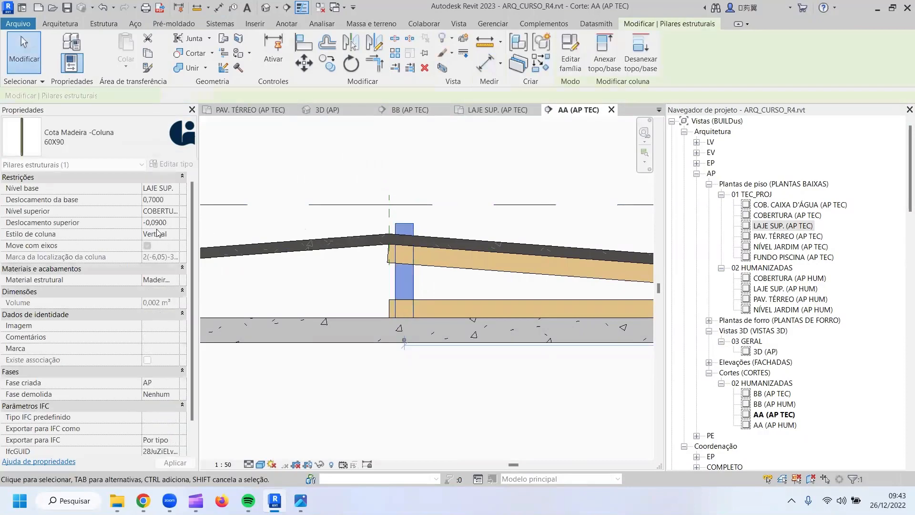
left_click(169, 223)
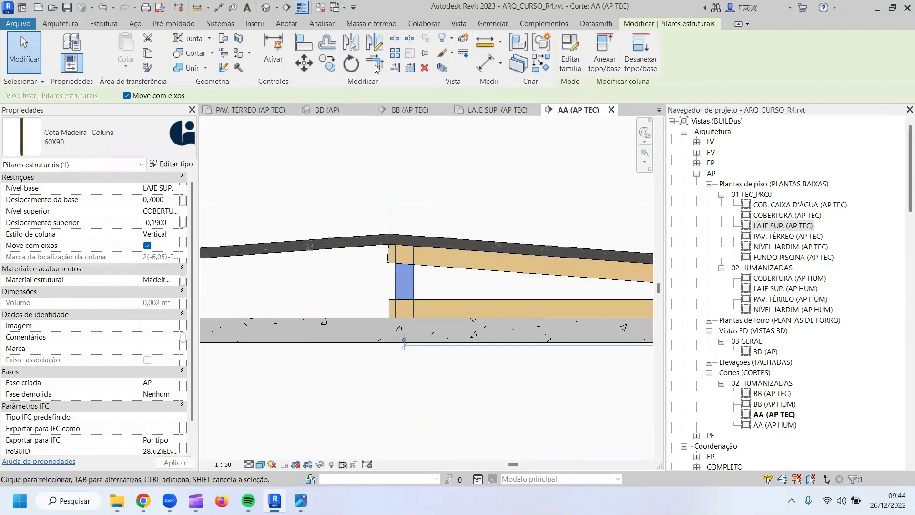
Align the timber column's outer face with the vertical reference plane at the roof ridge.
left_click(303, 43)
left_click(390, 212)
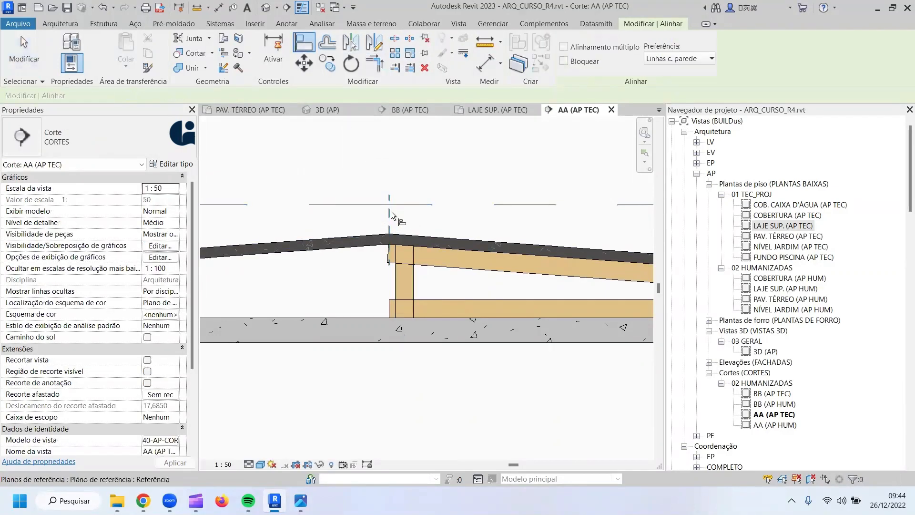
left_click(401, 283)
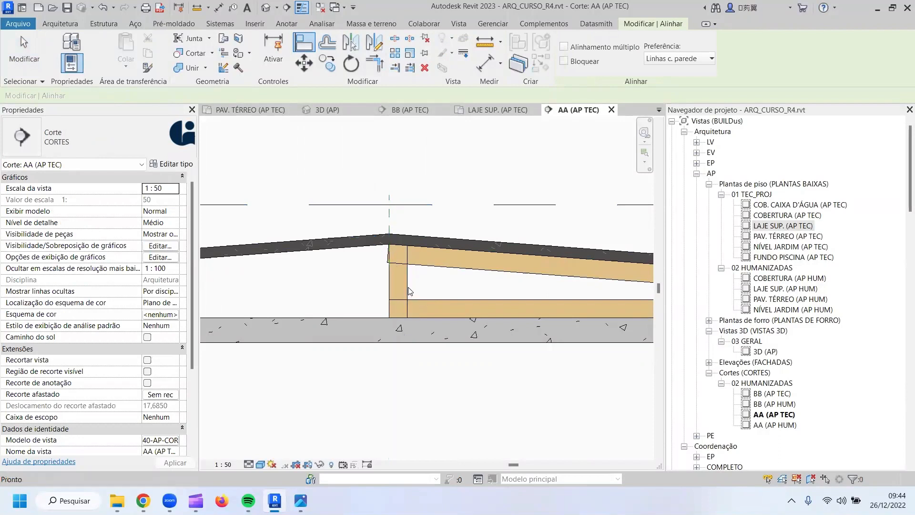
key("Escape")
key("Escape")
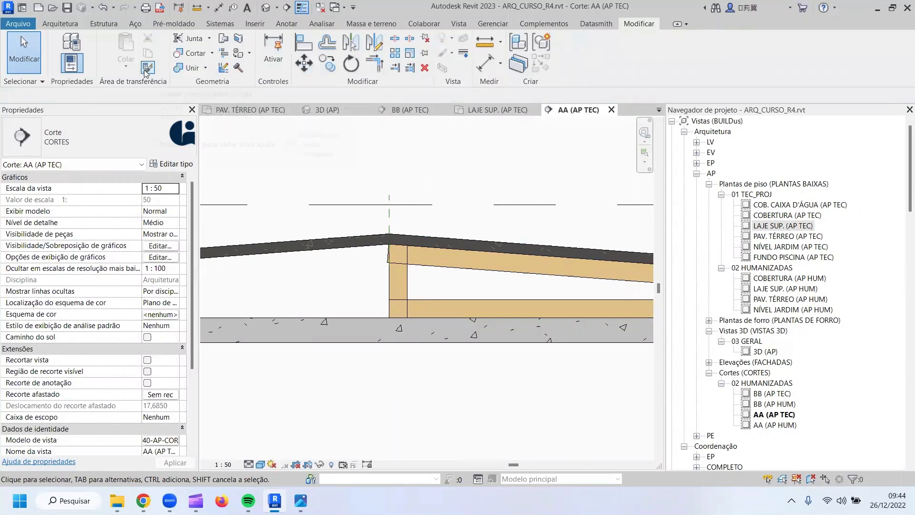
Try to cope the sloped beam's ridge end against the timber column.
left_click(194, 42)
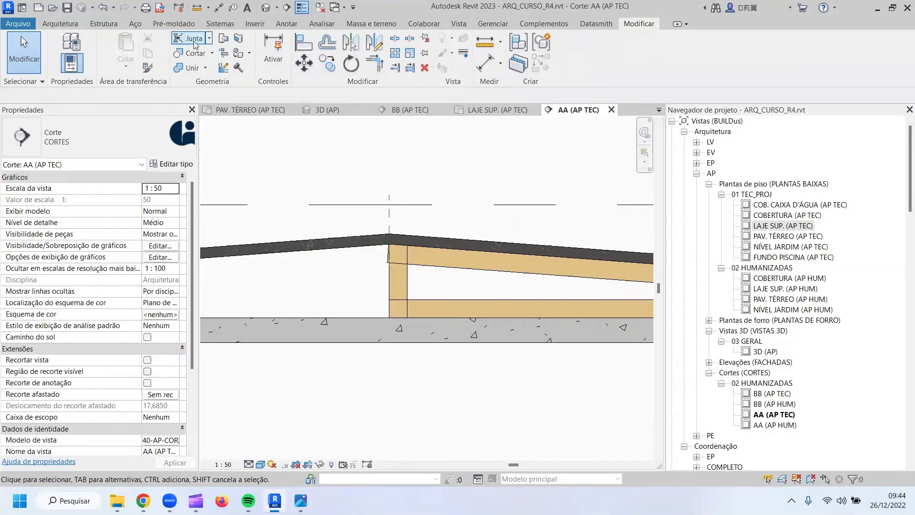
left_click(418, 261)
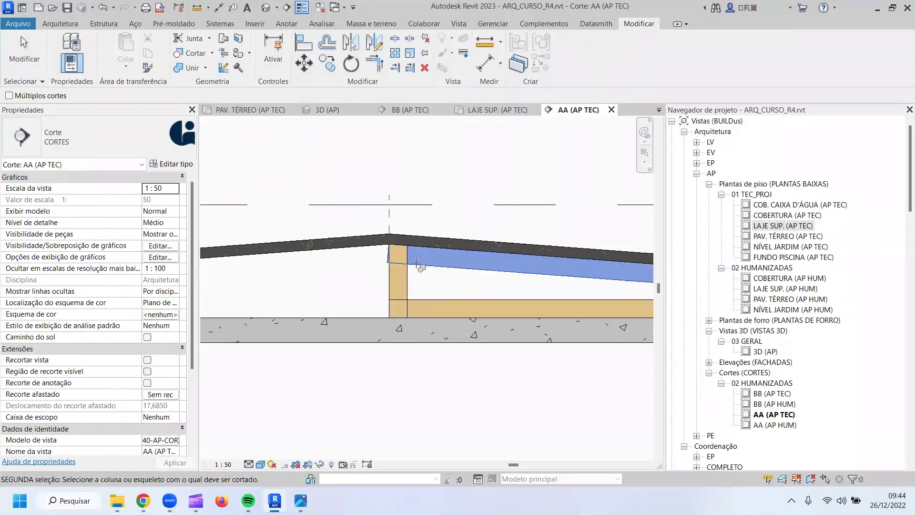
left_click(400, 289)
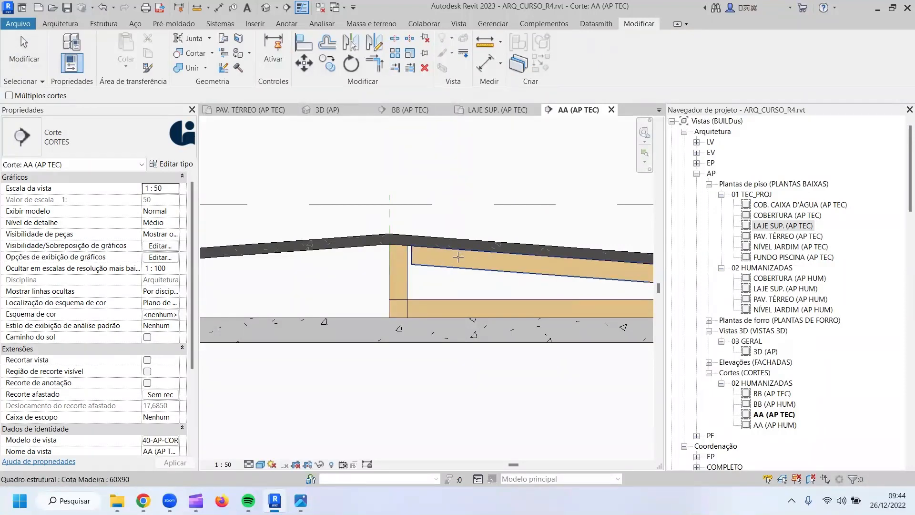
Cope the ridge column against the sloped beam's underside and the horizontal bottom beam so it fits between them.
left_click(404, 288)
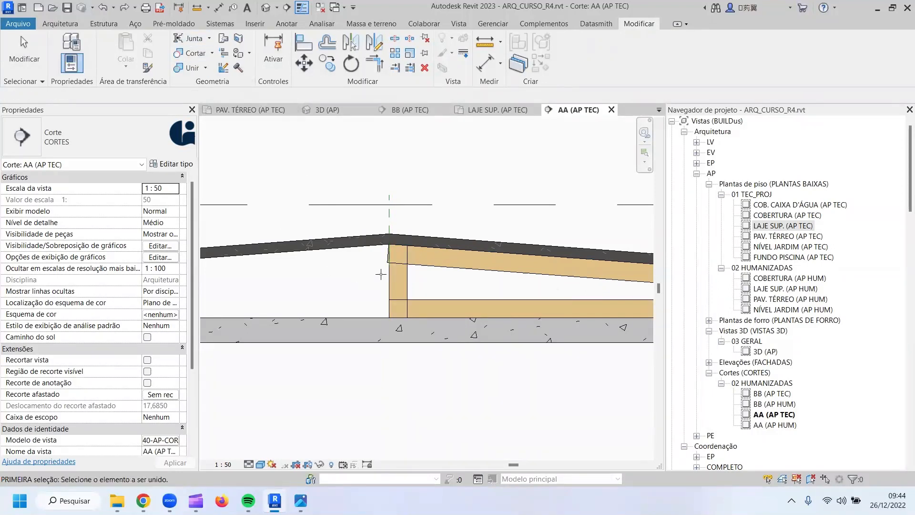
left_click(408, 276)
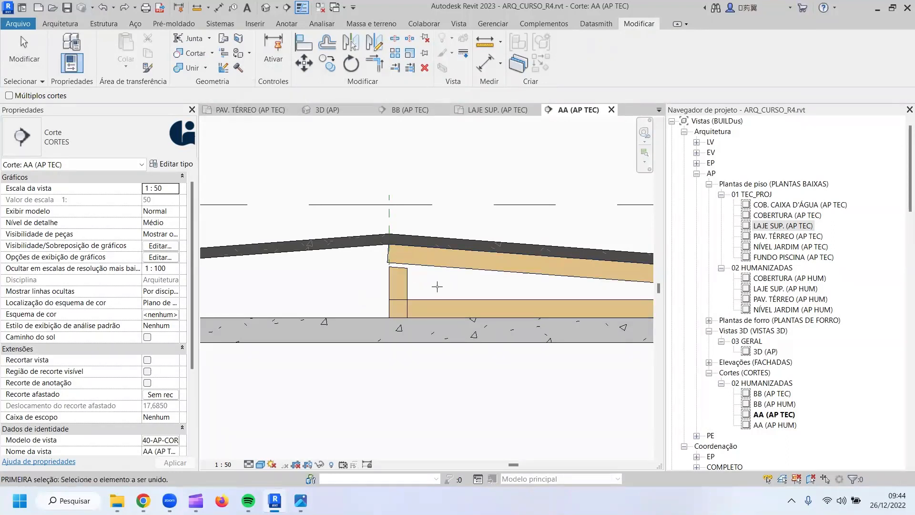
left_click(404, 290)
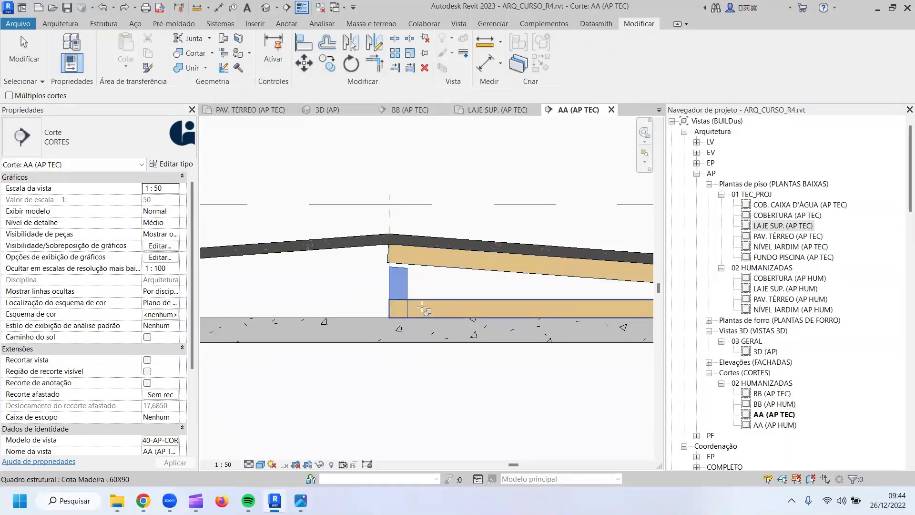
left_click(423, 307)
key("Escape")
scroll(456, 305, "down", 3)
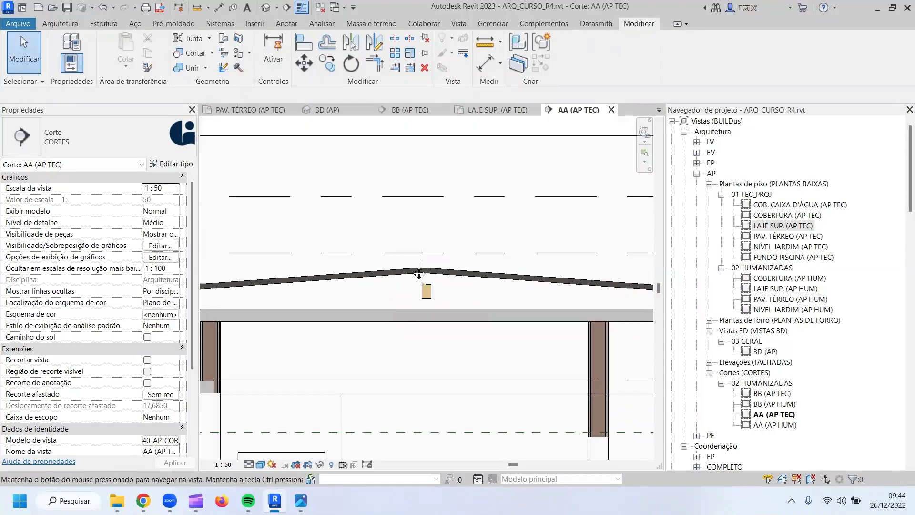
Copy the ridge column about 1,15 m down the roof slope, near the middle of the sloped beam.
left_click(350, 269)
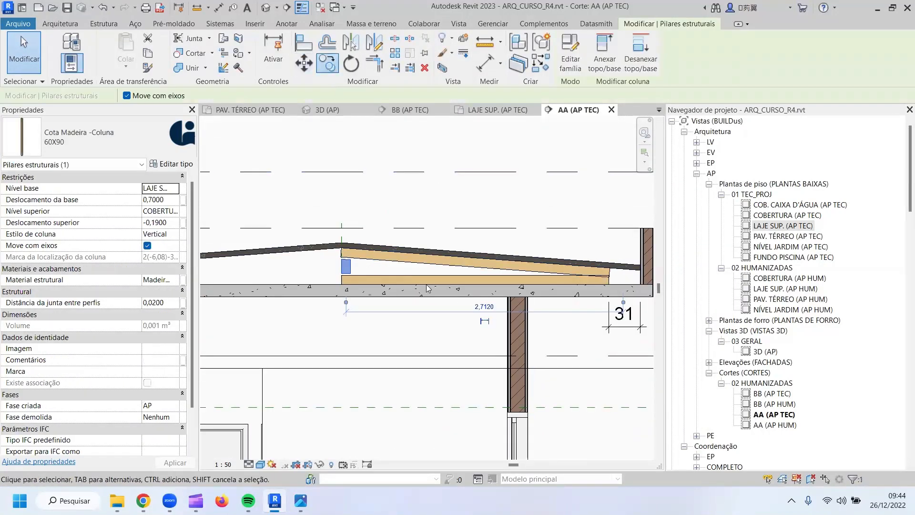
left_click(327, 62)
left_click(351, 261)
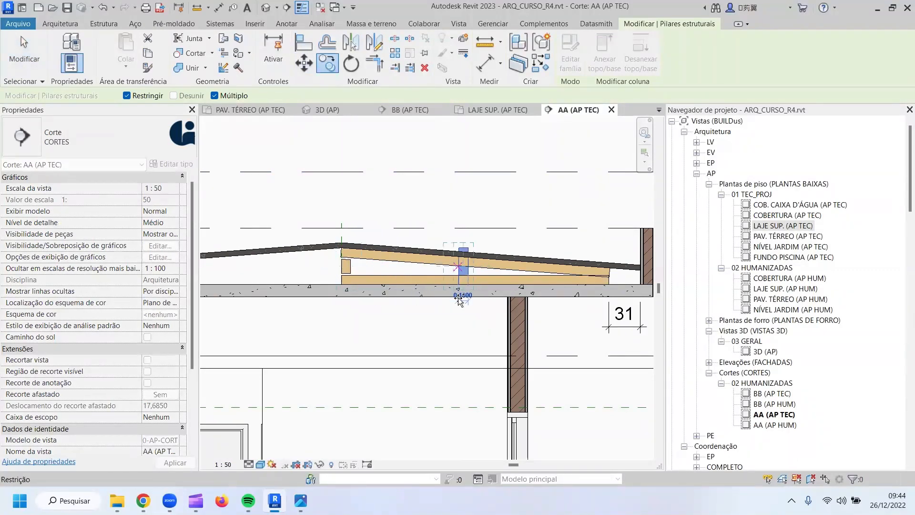
left_click(461, 302)
key("Escape")
key("Escape")
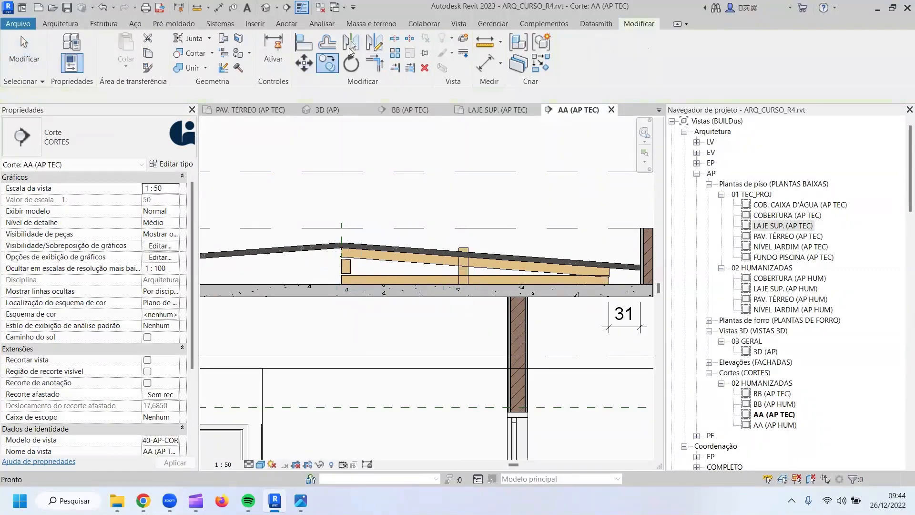
Cope the copied column against the sloped beam and the horizontal bottom beam.
left_click(191, 53)
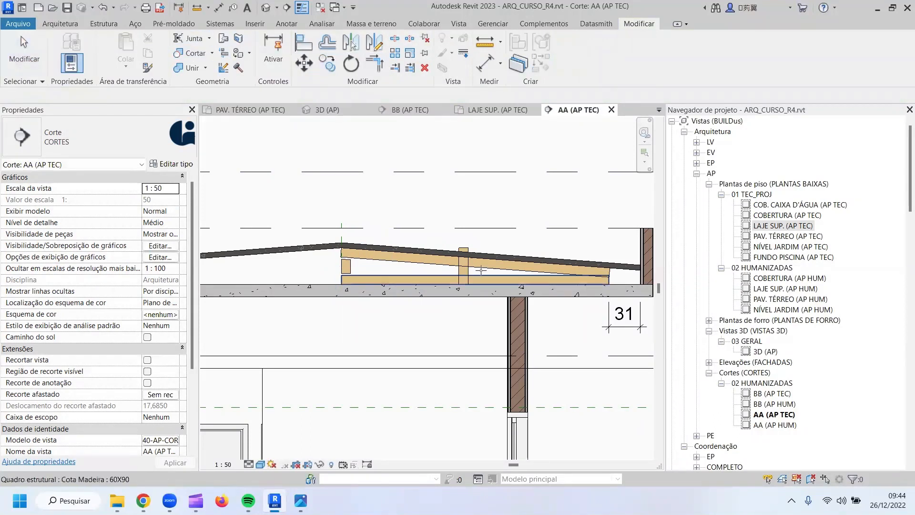
scroll(470, 275, "up", 5)
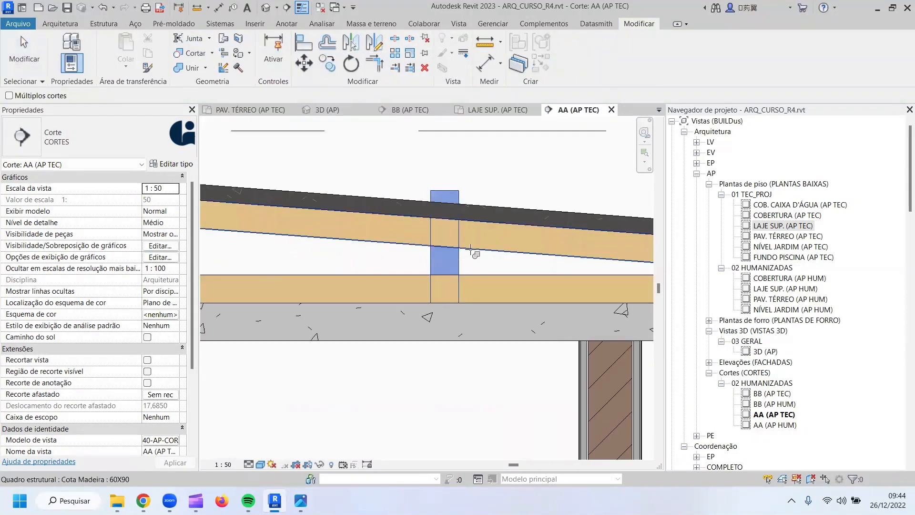
left_click(473, 288)
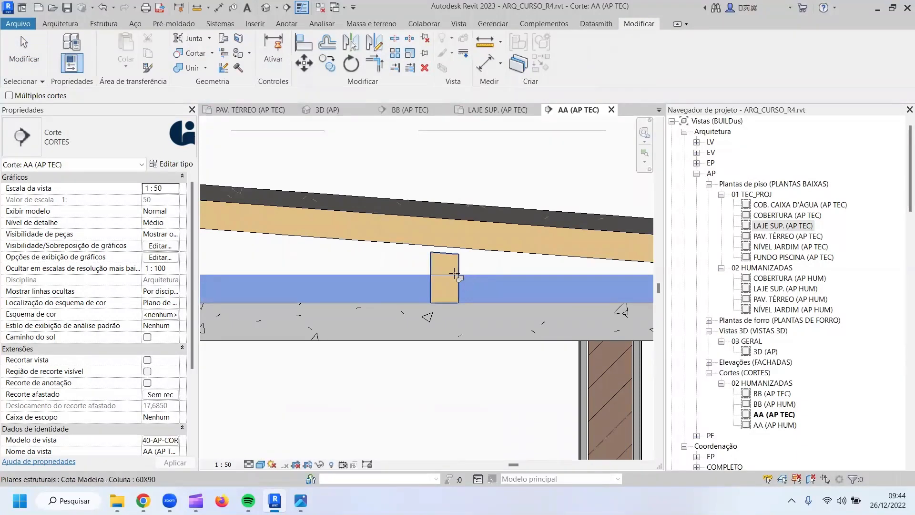
left_click(192, 39)
left_click(445, 267)
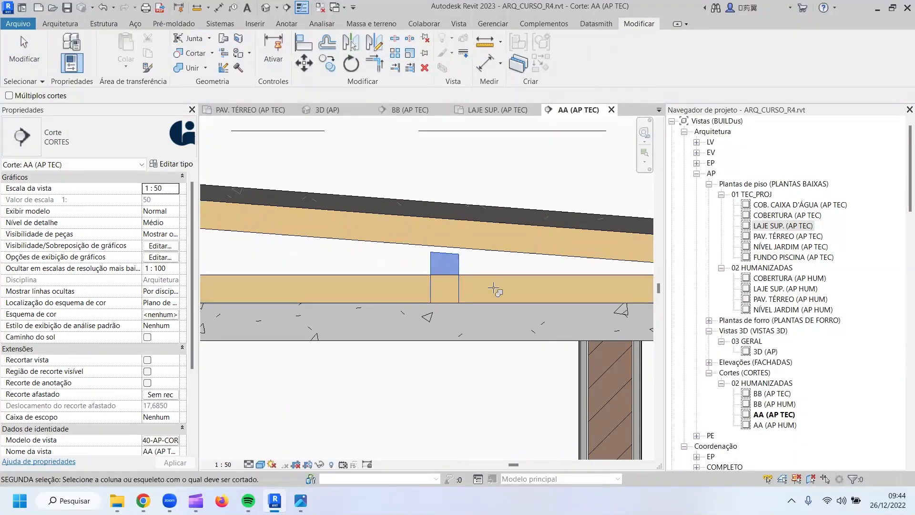
left_click(496, 274)
scroll(496, 275, "down", 4)
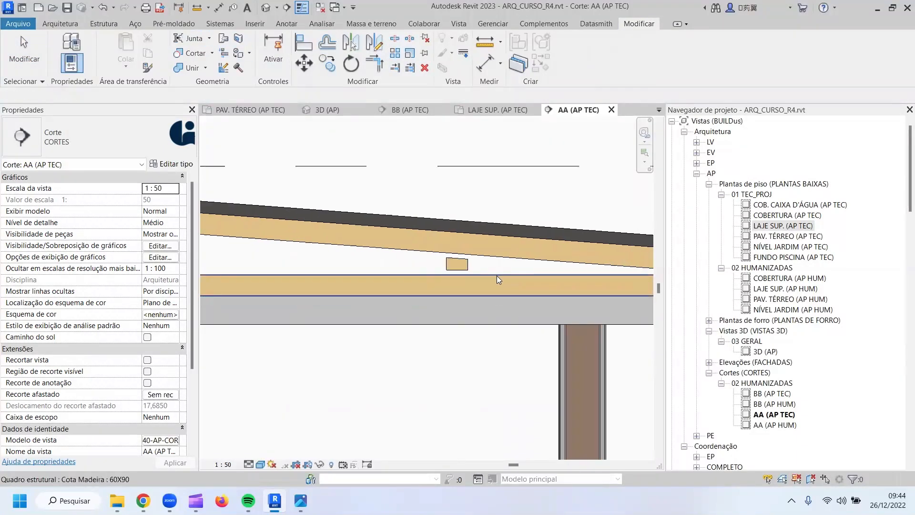
key("Escape")
Dimension the distance between the centres of the ridge column and the copied column, placing the dimension above the roof.
left_click(467, 267)
scroll(433, 277, "down", 3)
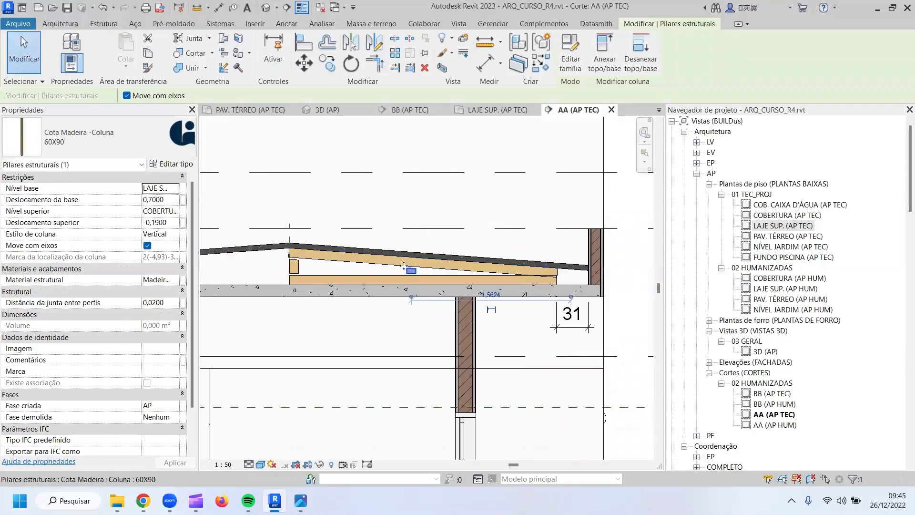
key("d")
key("i")
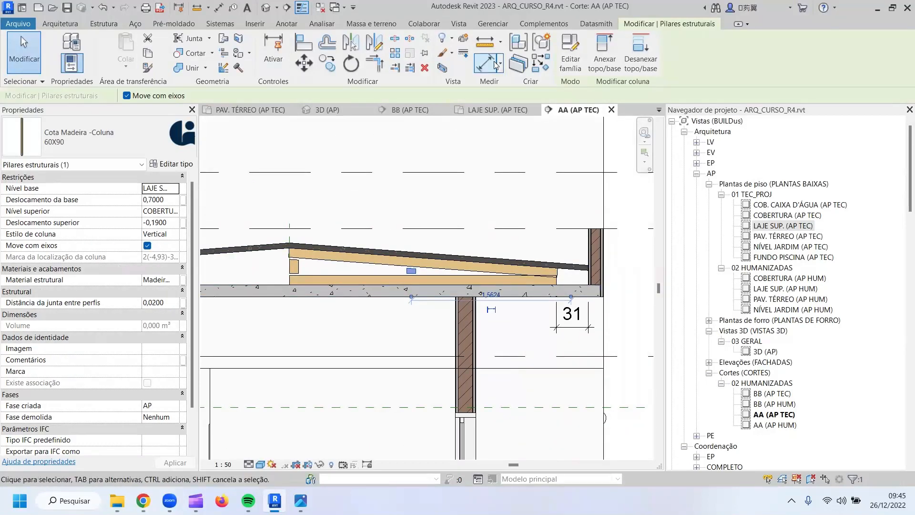
left_click(299, 265)
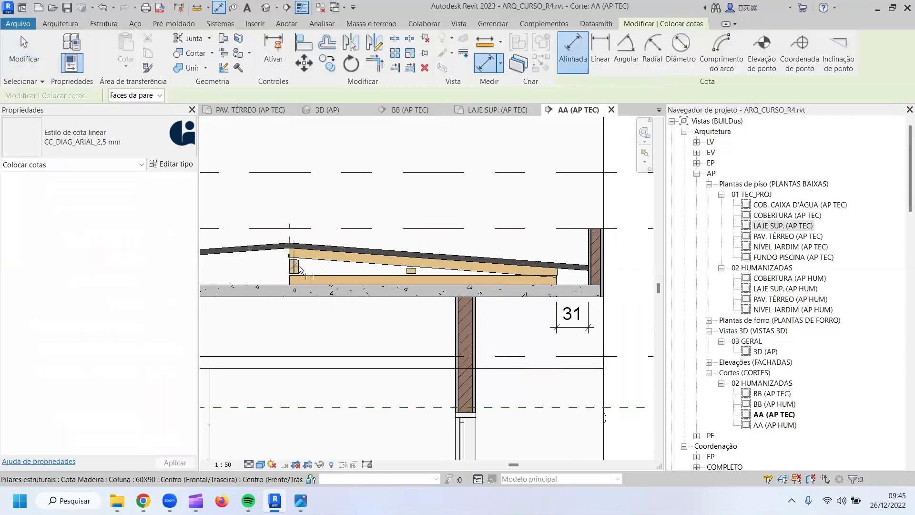
left_click(409, 270)
left_click(410, 207)
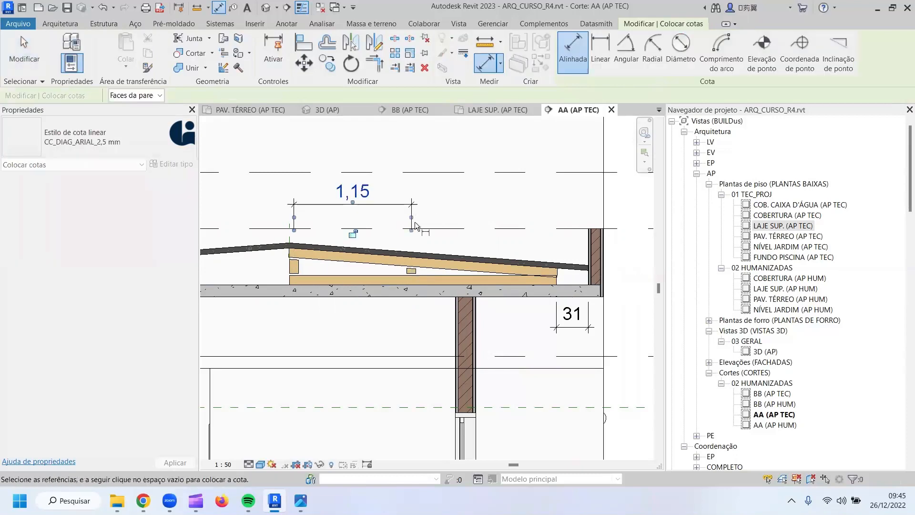
key("Escape")
key("Escape")
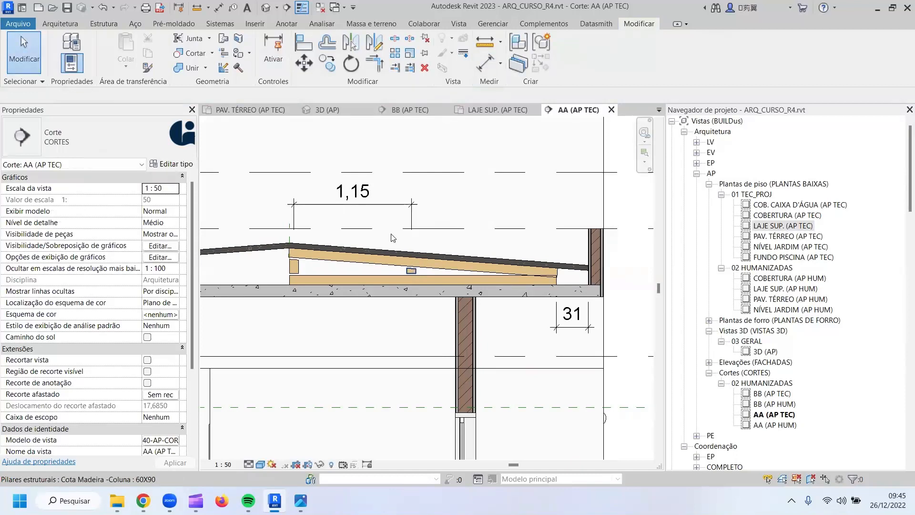
Set the spacing between the two timber columns to 0,9 m by moving the copied column.
left_click(361, 195)
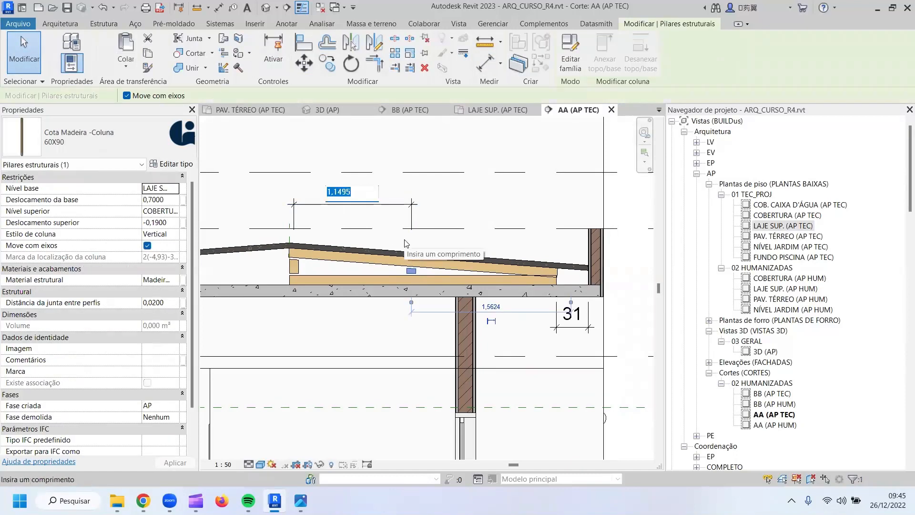
type("0,9")
key("Return")
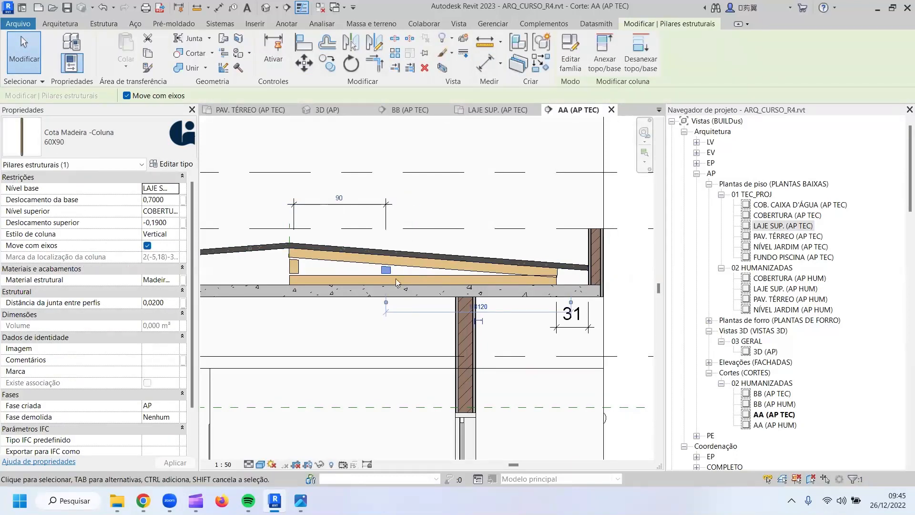
key("Escape")
Cope the sloped beam's eaves end against the horizontal bottom beam.
scroll(505, 267, "down", 2)
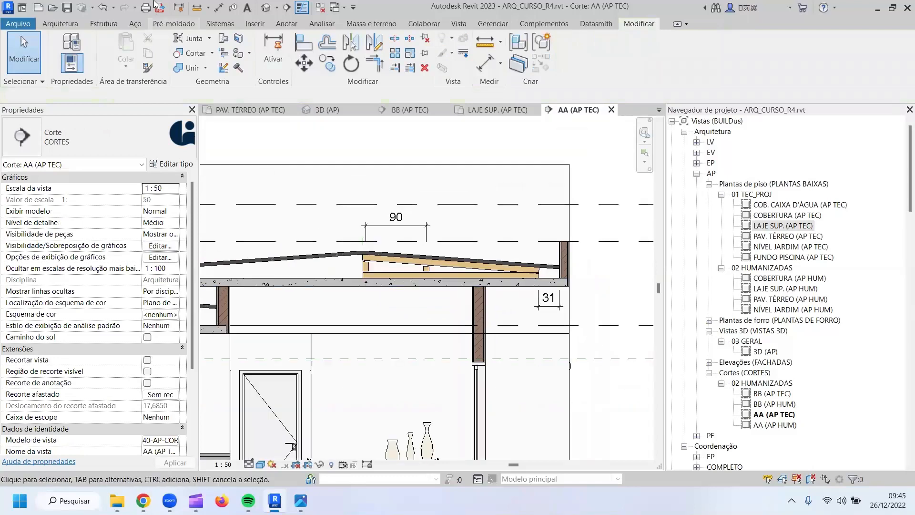
left_click(190, 53)
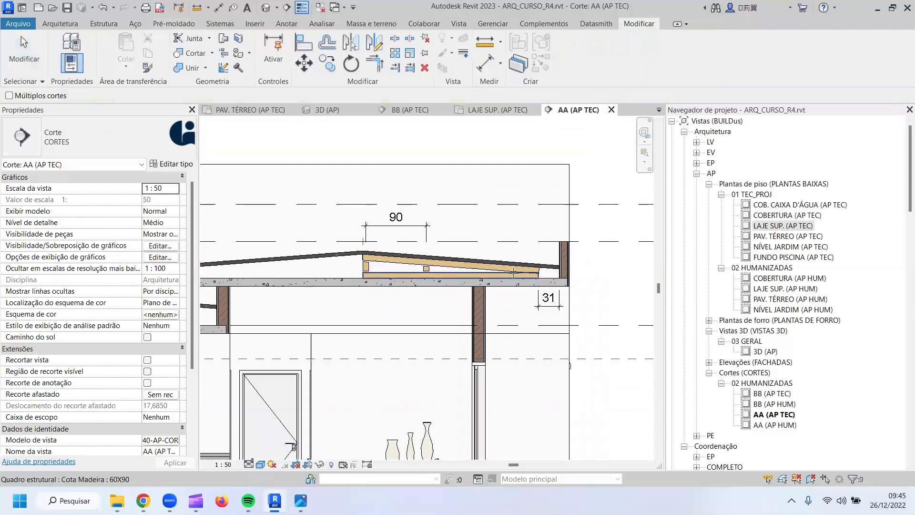
scroll(514, 272, "up", 2)
left_click(489, 272)
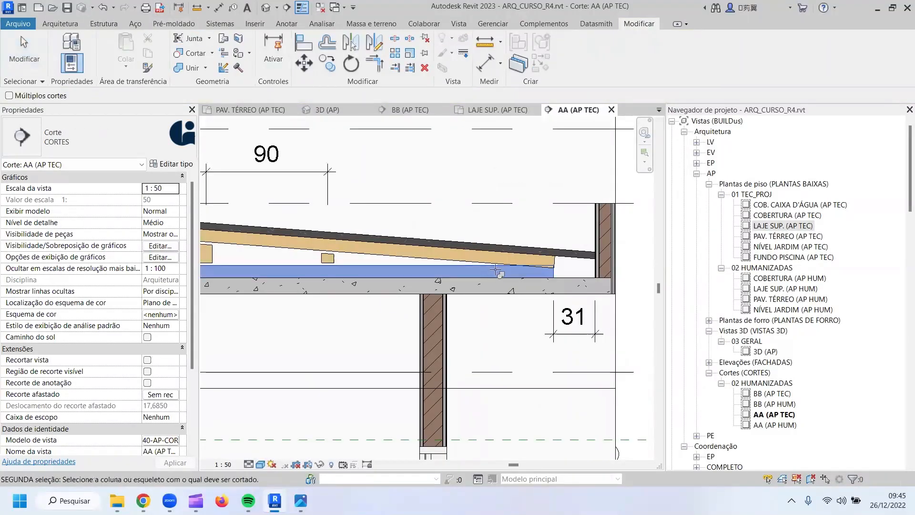
left_click(506, 262)
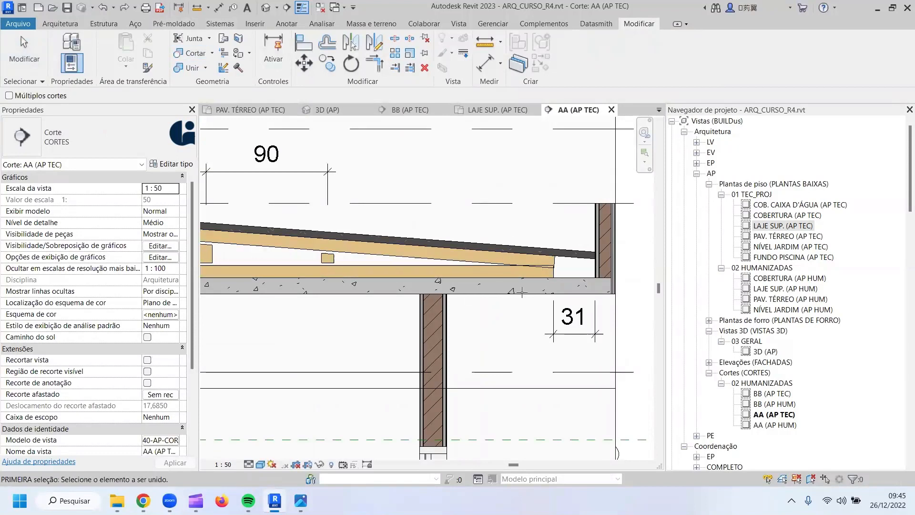
key("Escape")
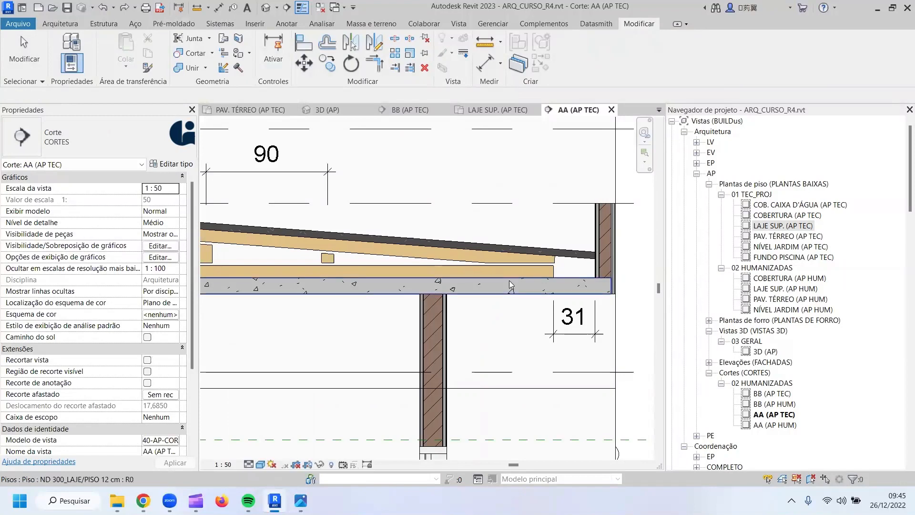
scroll(509, 280, "down", 3)
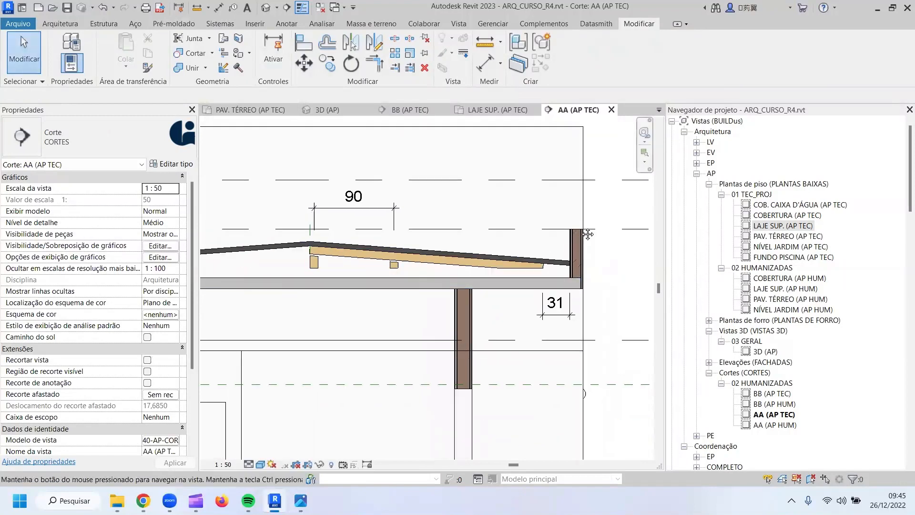
middle_click_drag(377, 273, 529, 241)
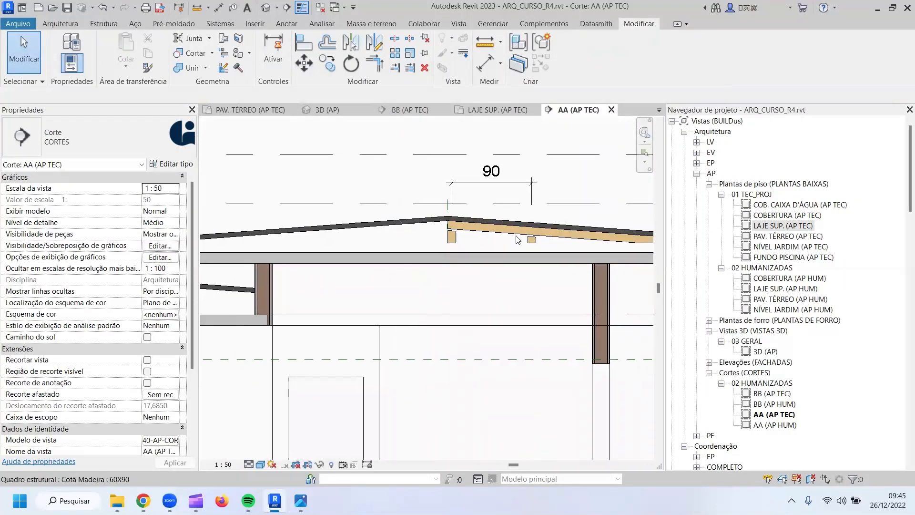
scroll(529, 241, "down", 2)
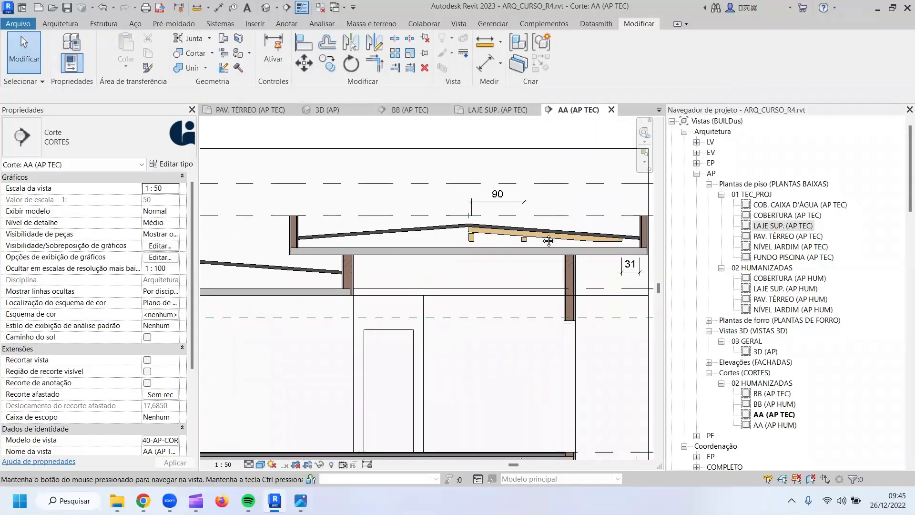
scroll(548, 241, "up", 3)
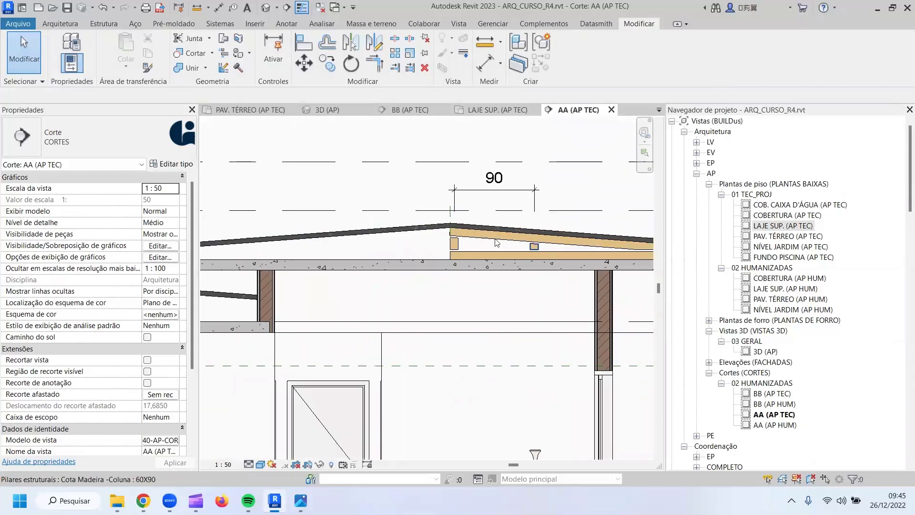
scroll(488, 246, "down", 2)
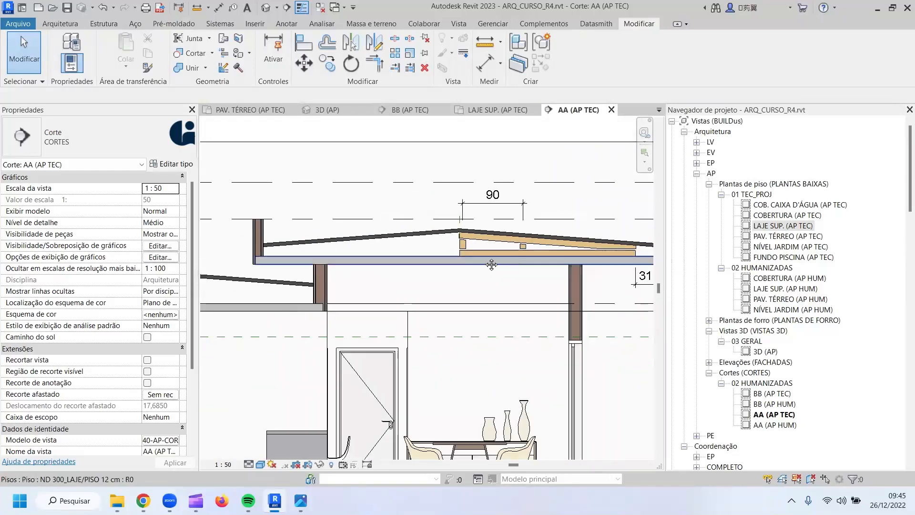
middle_click_drag(488, 246, 424, 254)
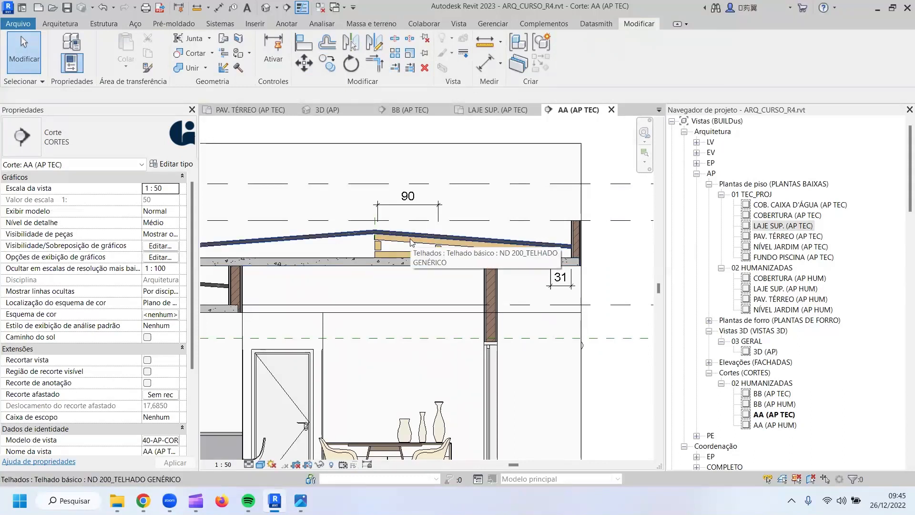
Group the sloped beam, the bottom beam and the two timber columns as a model group named Tesoura 1.
scroll(426, 247, "up", 1)
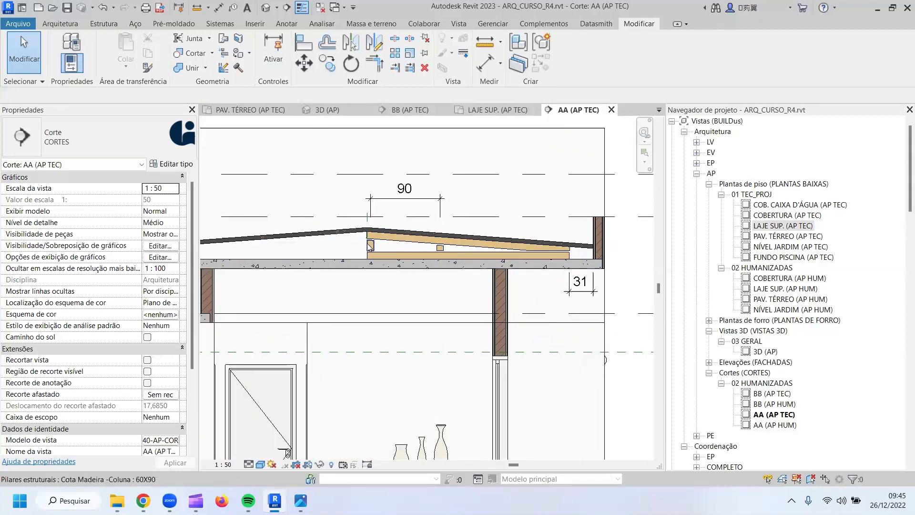
scroll(371, 246, "up", 2)
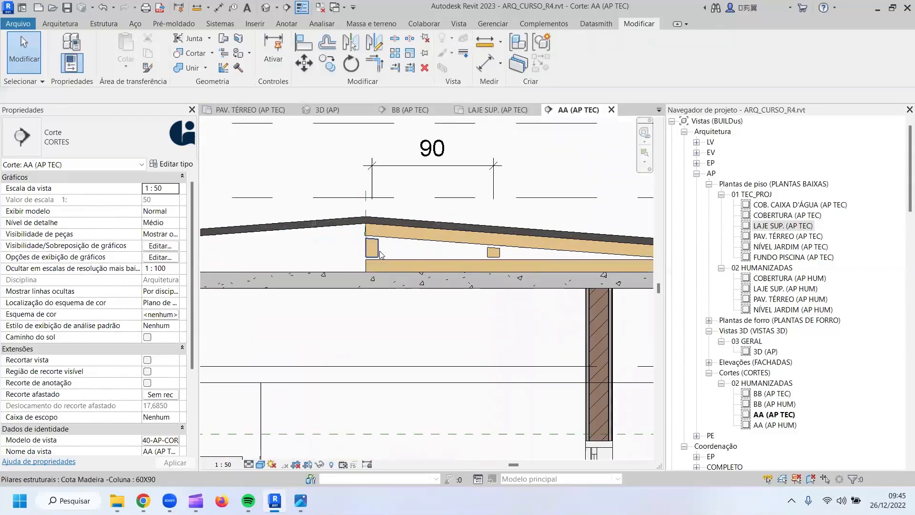
left_click(381, 253)
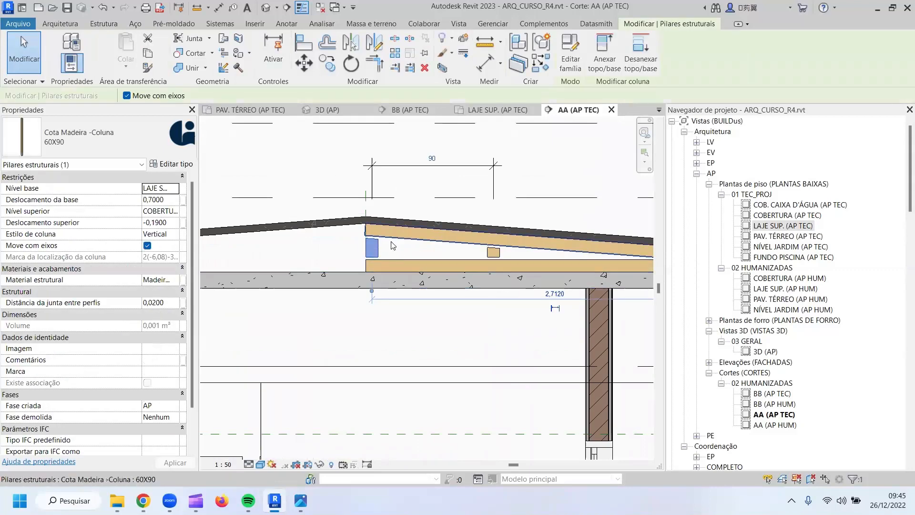
left_click(425, 239, "ctrl")
left_click(466, 266, "ctrl")
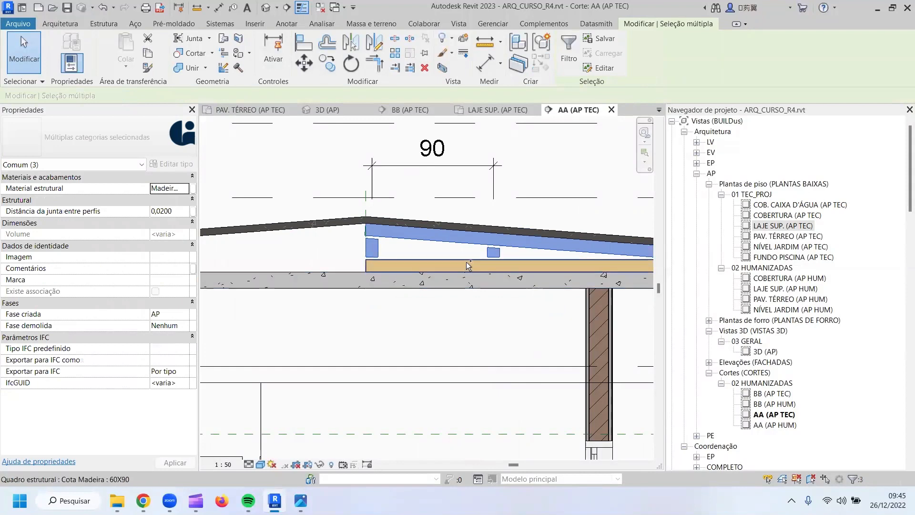
left_click(532, 50)
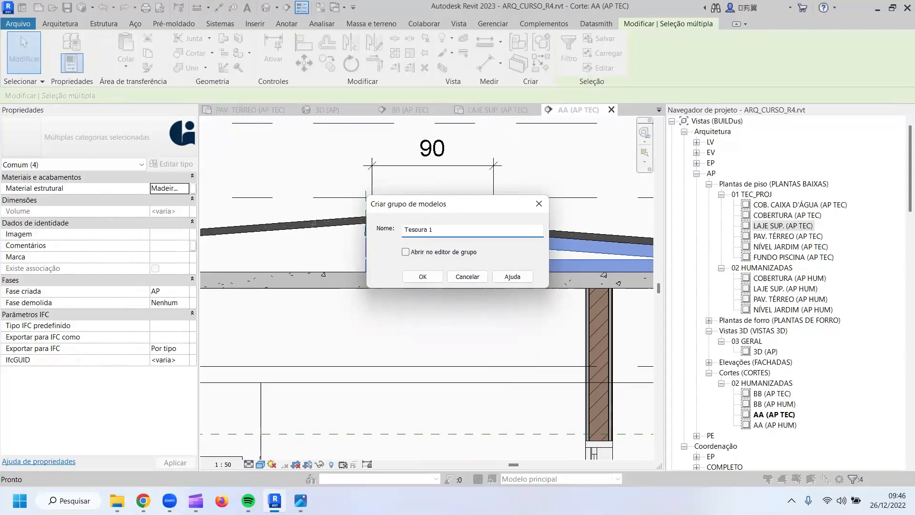
key("Return")
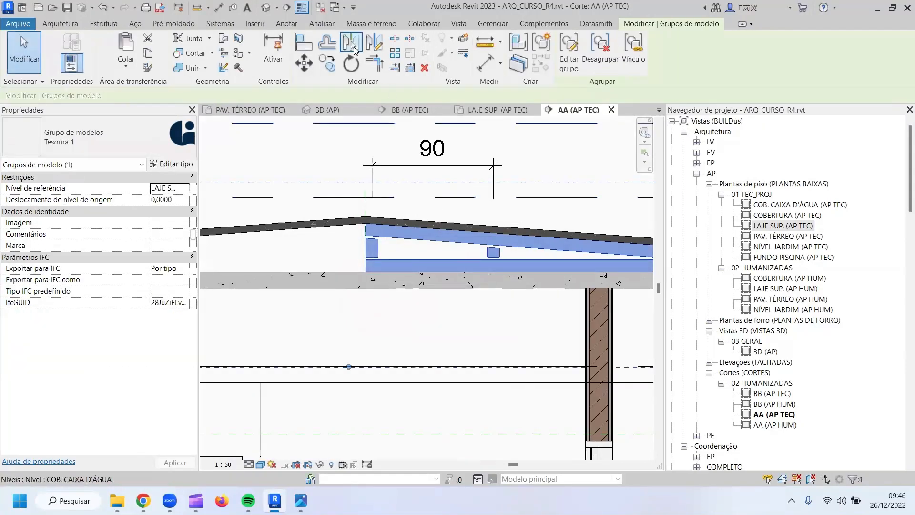
Mirror the Tesoura 1 group about the vertical reference line at the roof ridge to form the other truss half.
left_click(355, 50)
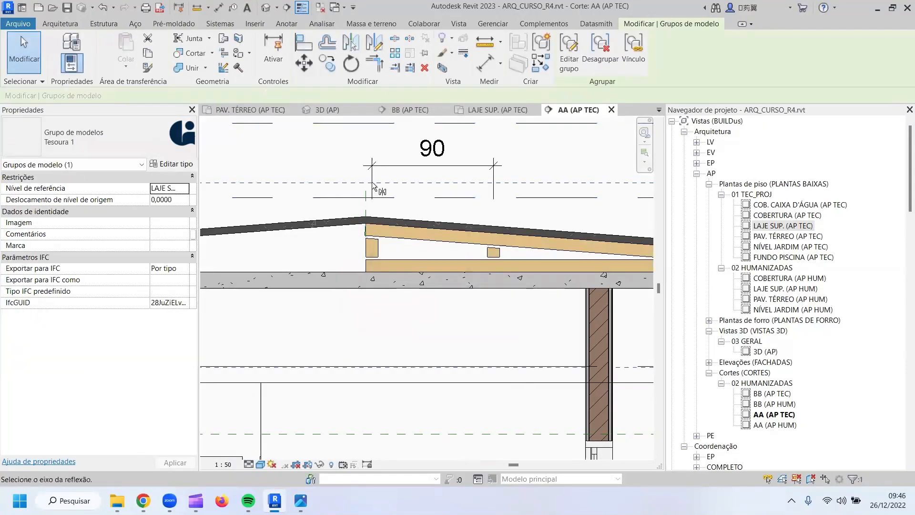
left_click(410, 212)
scroll(421, 243, "down", 3)
key("Escape")
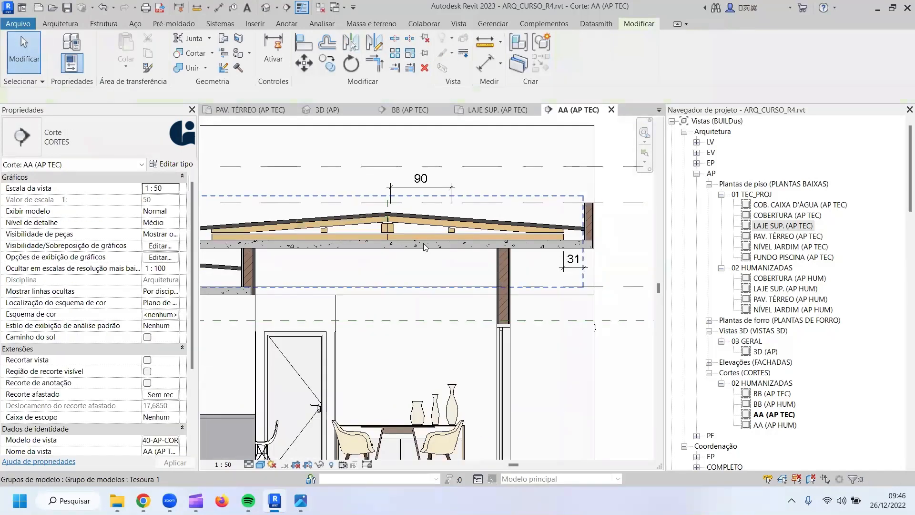
middle_click_drag(364, 254, 420, 256)
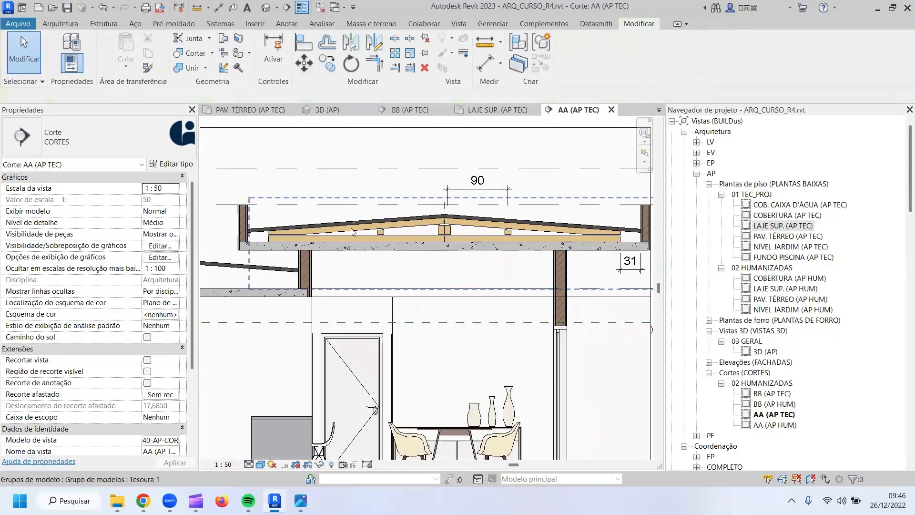
Group the two mirrored Tesoura 1 halves as a model group named Tesoura 2.
left_click(351, 232)
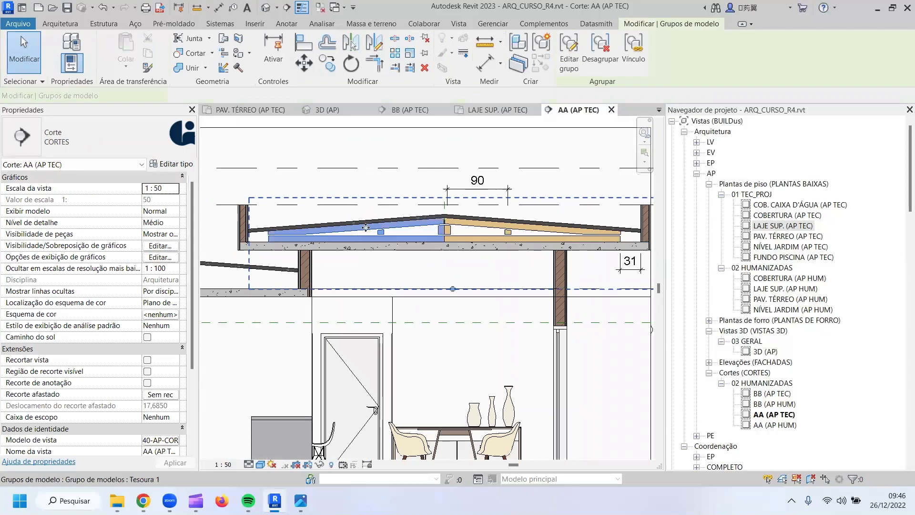
left_click(461, 227, "ctrl")
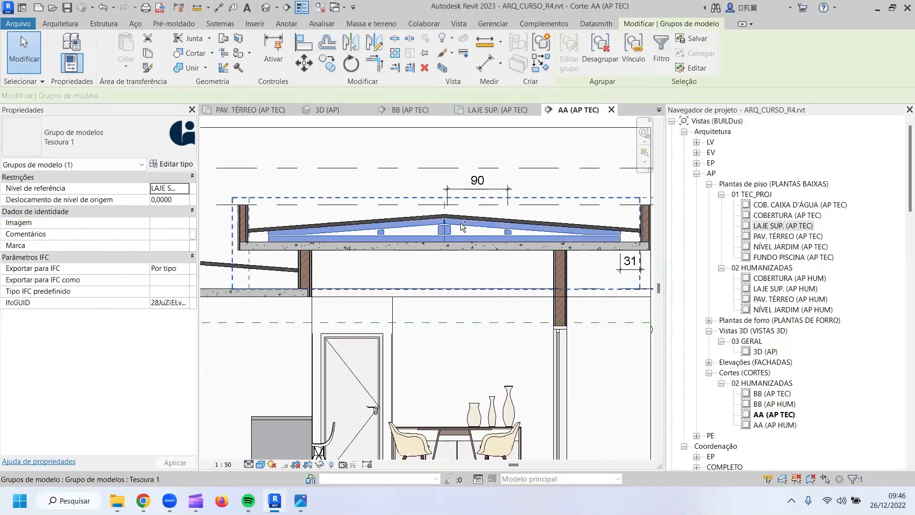
left_click(543, 43)
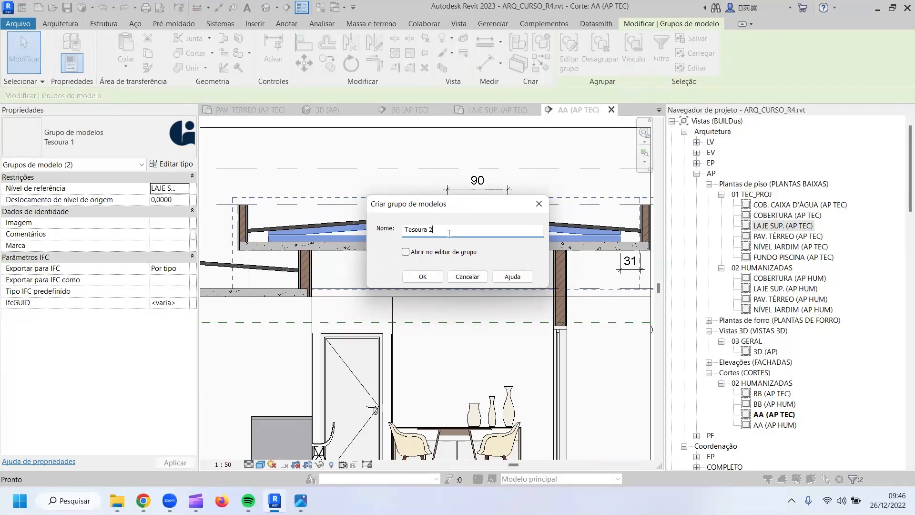
left_click(422, 277)
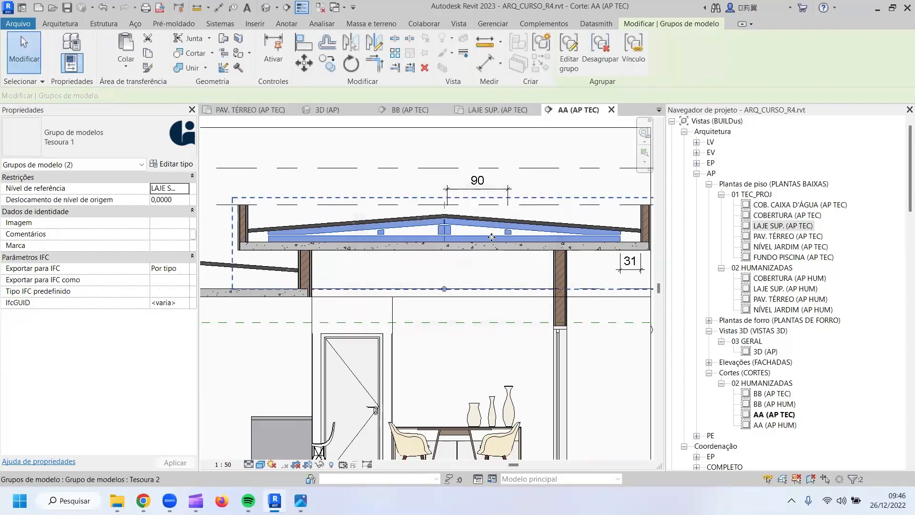
In the LAJE SUP. (AP TEC) floor plan, align the Tesoura 2 truss with the inner face of the wall nearest to it.
left_click(251, 110)
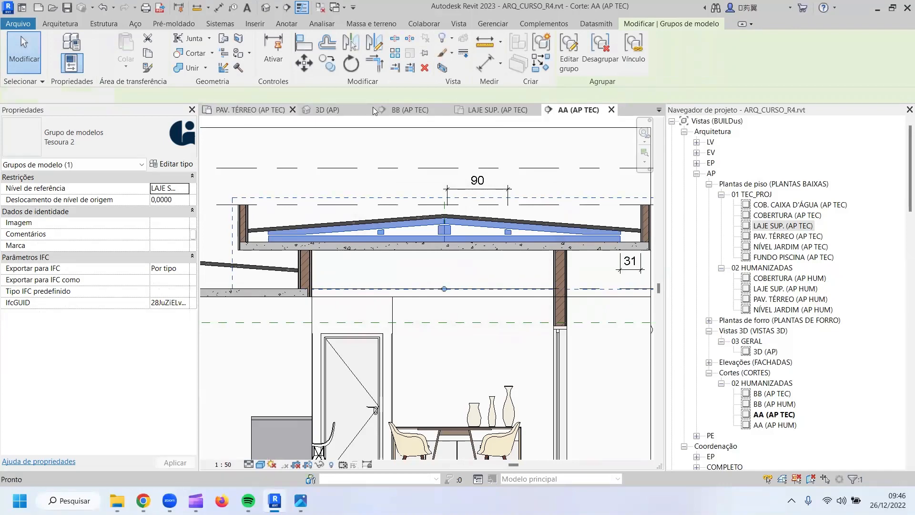
left_click(491, 110)
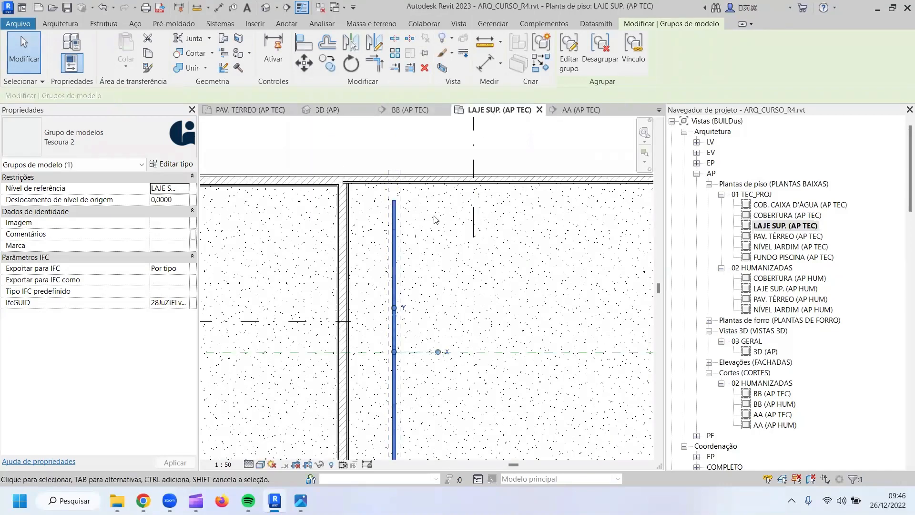
key("a")
key("l")
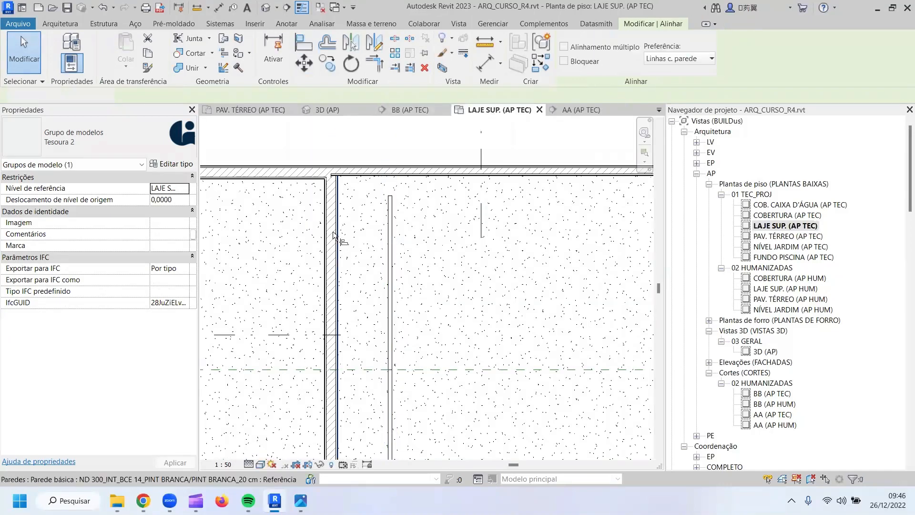
left_click(339, 228)
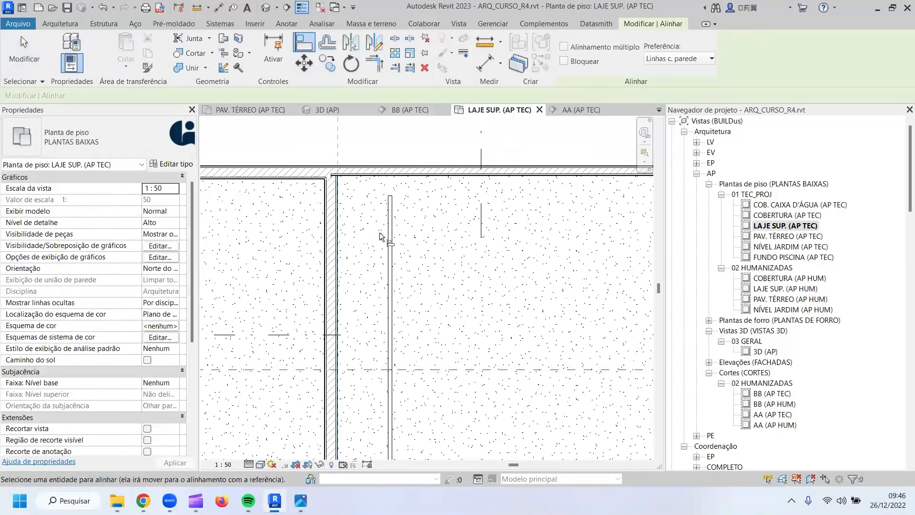
left_click(389, 236)
scroll(441, 272, "down", 2)
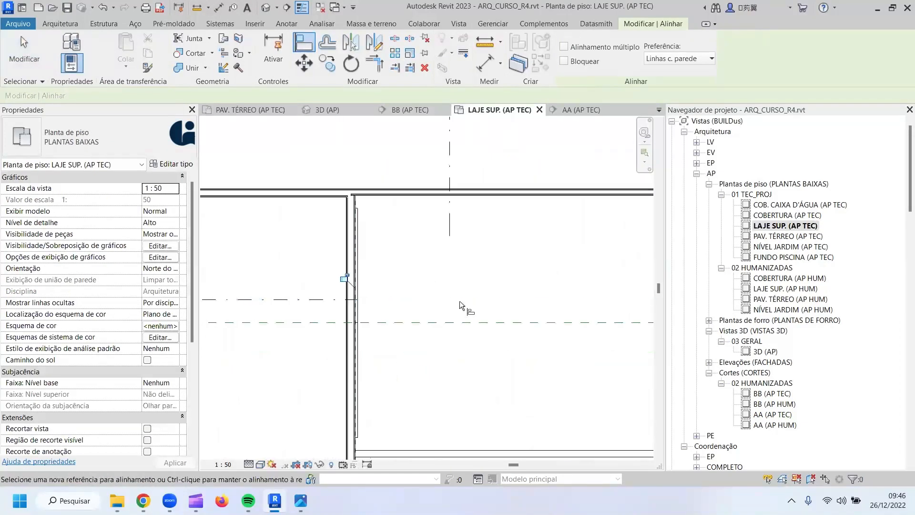
scroll(405, 279, "down", 3)
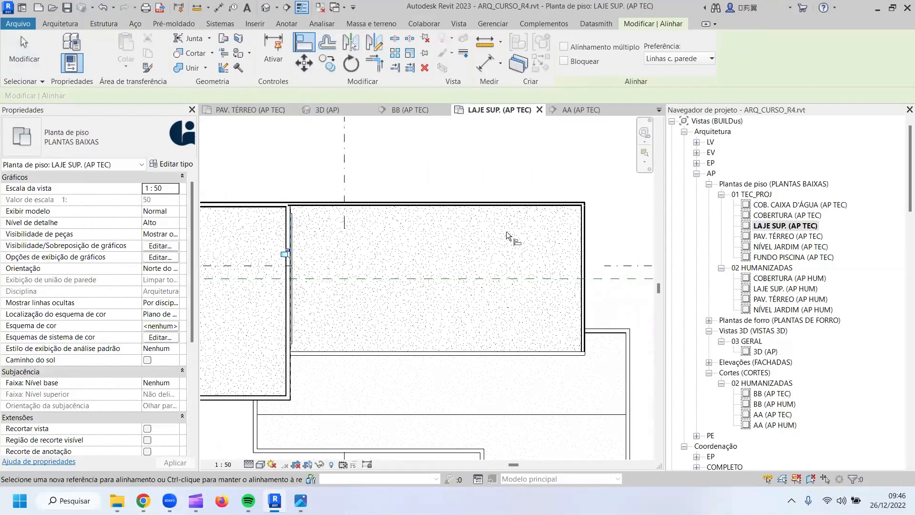
key("Escape")
Try a linear array of the Tesoura 2 truss along the slab with 10 ungrouped items, placing the last one at 0,8 m.
left_click(396, 58)
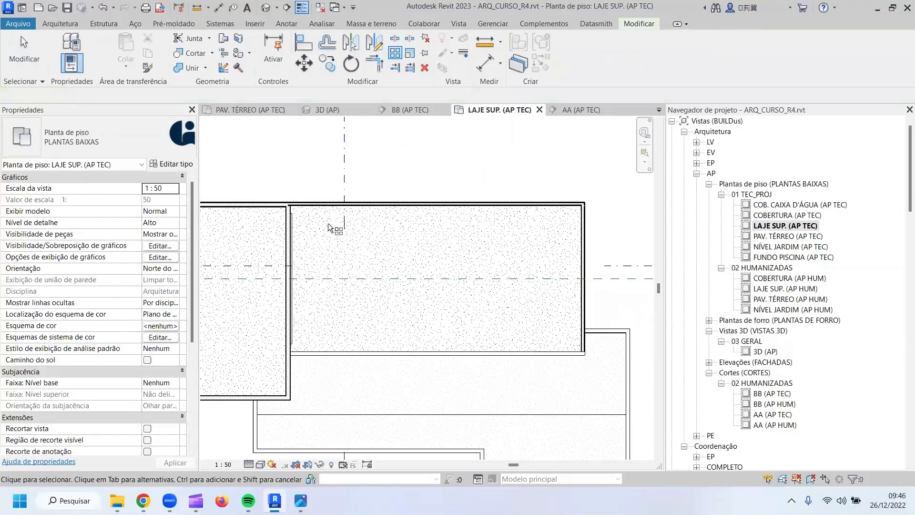
left_click(294, 235)
key("Return")
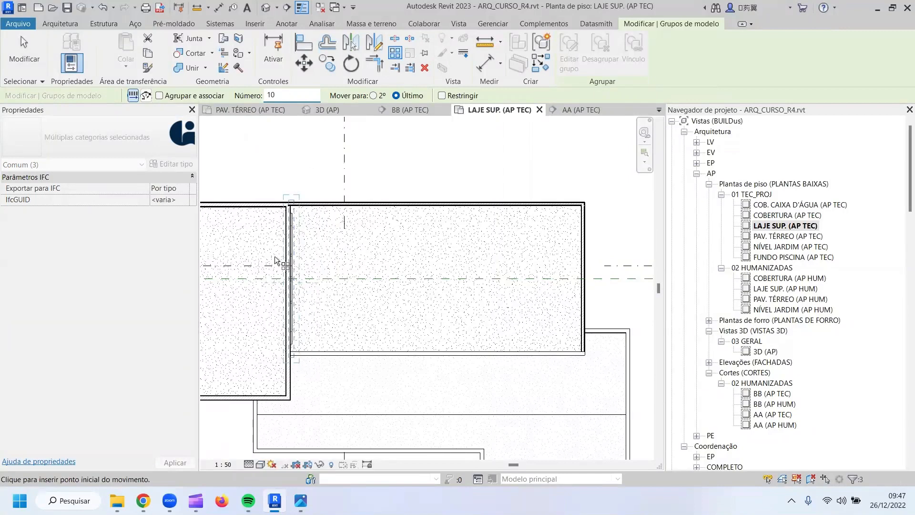
scroll(293, 253, "up", 4)
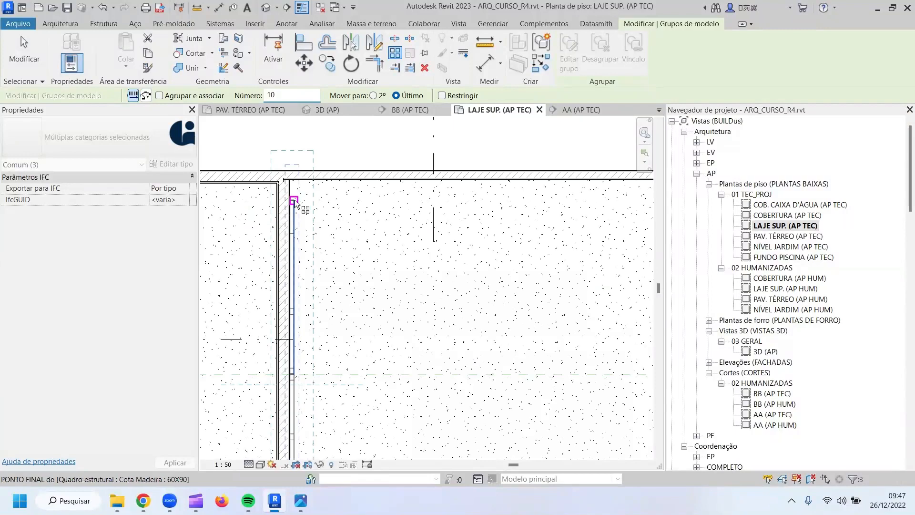
left_click(294, 200)
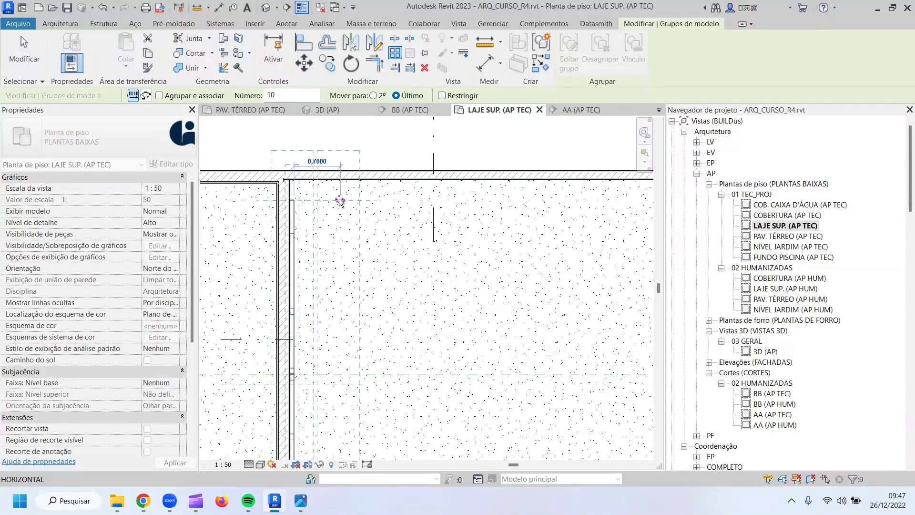
type("0,8")
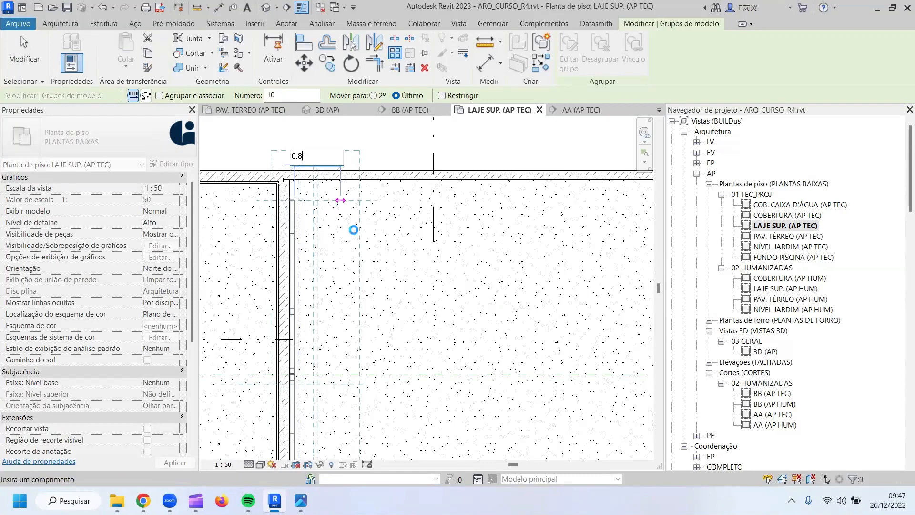
key("Return")
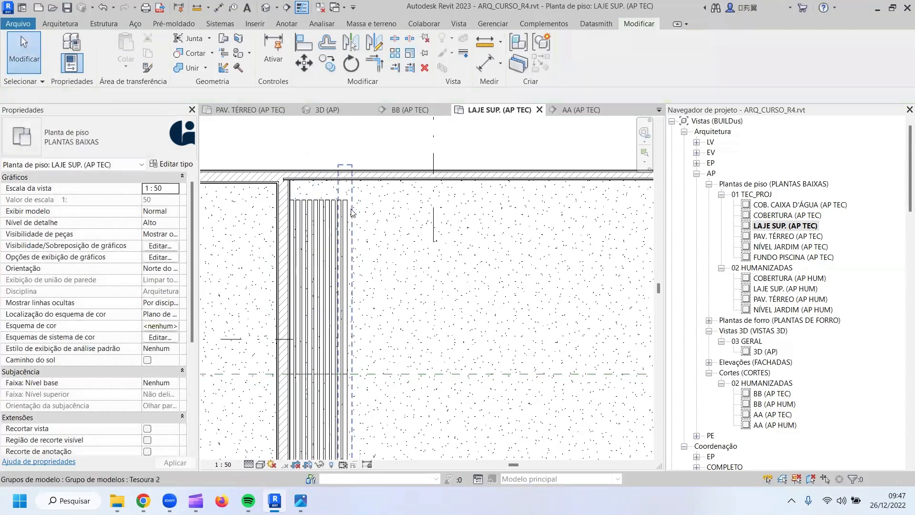
Examine the arrayed Tesoura 2 trusses by selecting individual copies and checking their spacing.
scroll(352, 211, "down", 2)
left_click(353, 216)
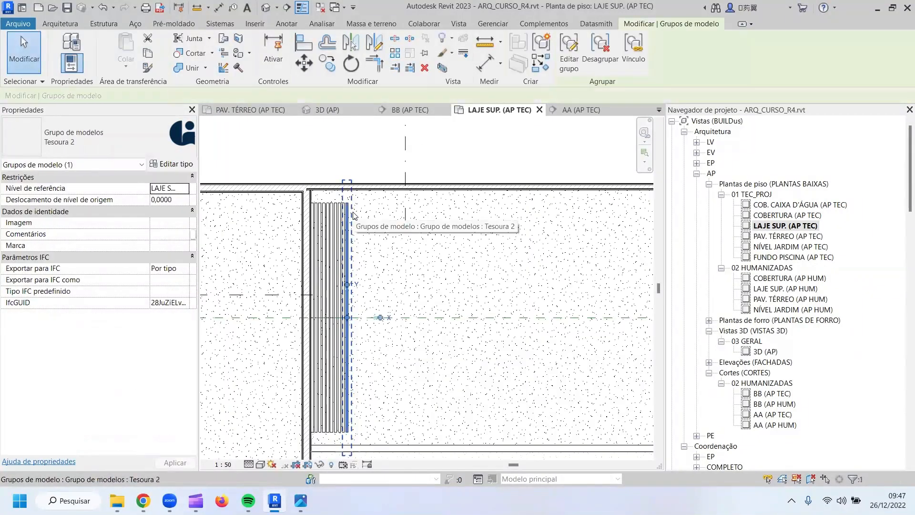
scroll(353, 216, "down", 3)
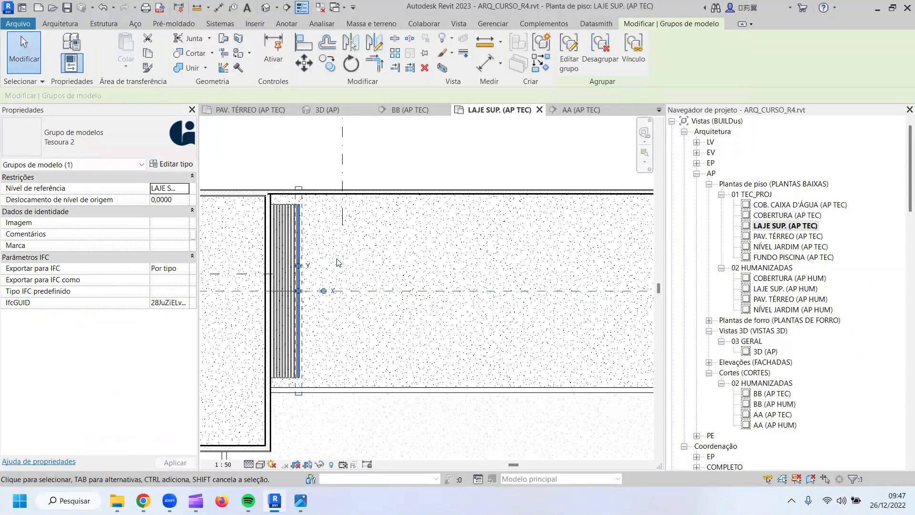
left_click(288, 266)
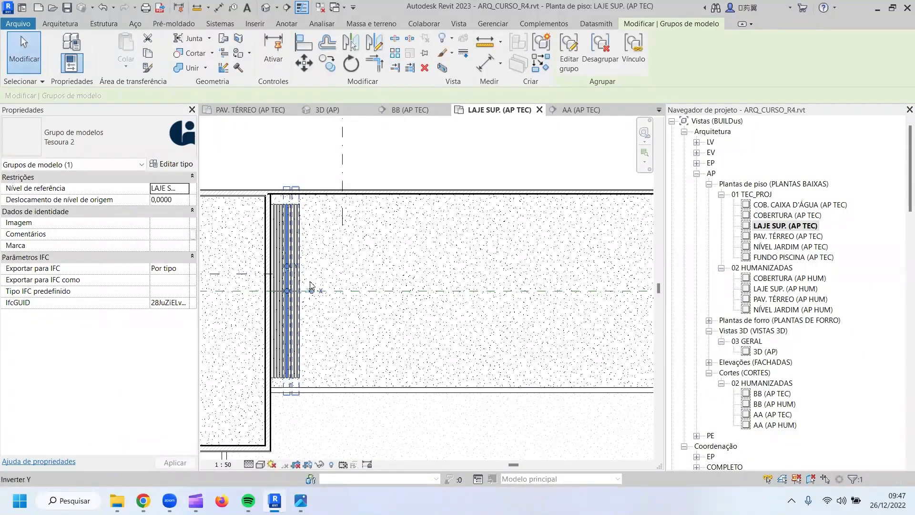
key("Escape")
left_click(280, 203)
scroll(278, 195, "up", 1)
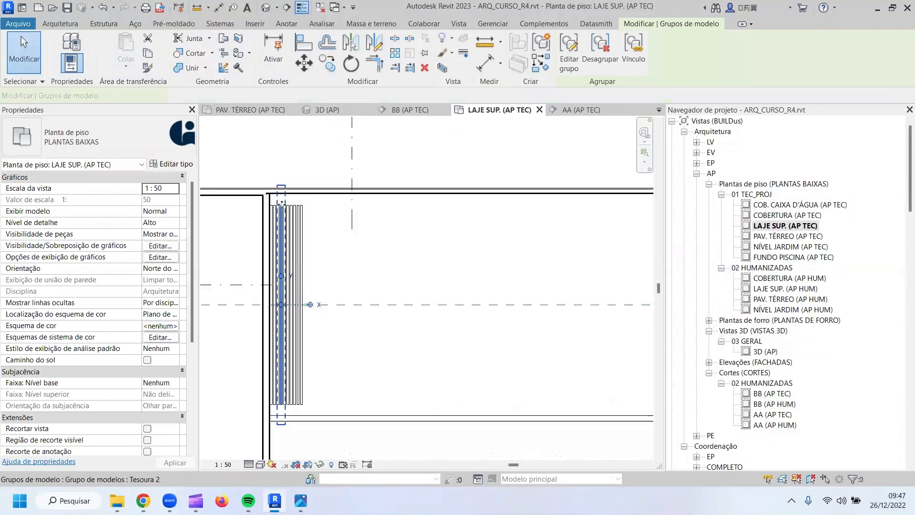
scroll(282, 204, "up", 4)
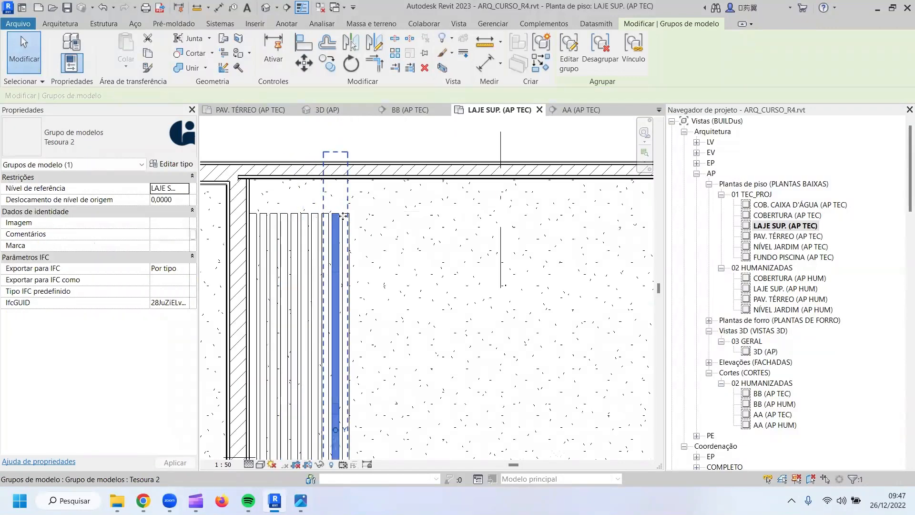
Try to align the last arrayed truss with the inner face of the slab's opposite end wall, and undo the truss array.
left_click(303, 43)
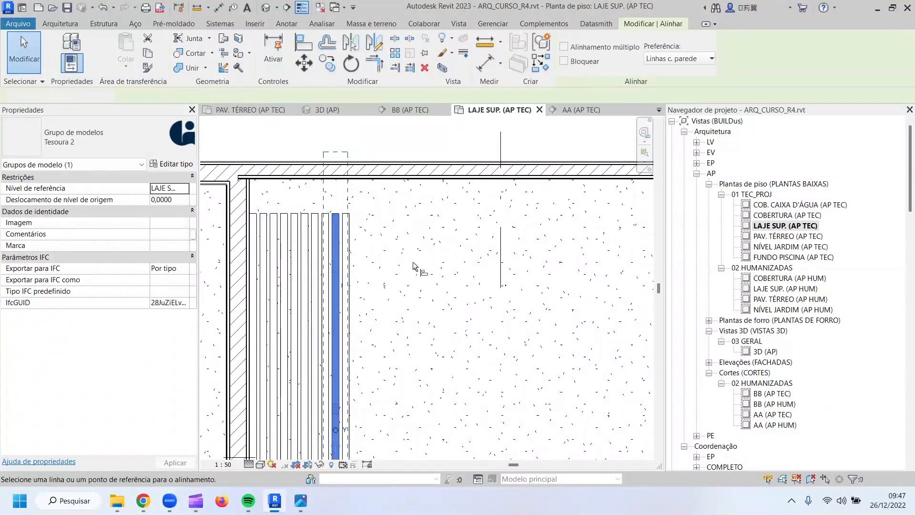
scroll(262, 272, "down", 4)
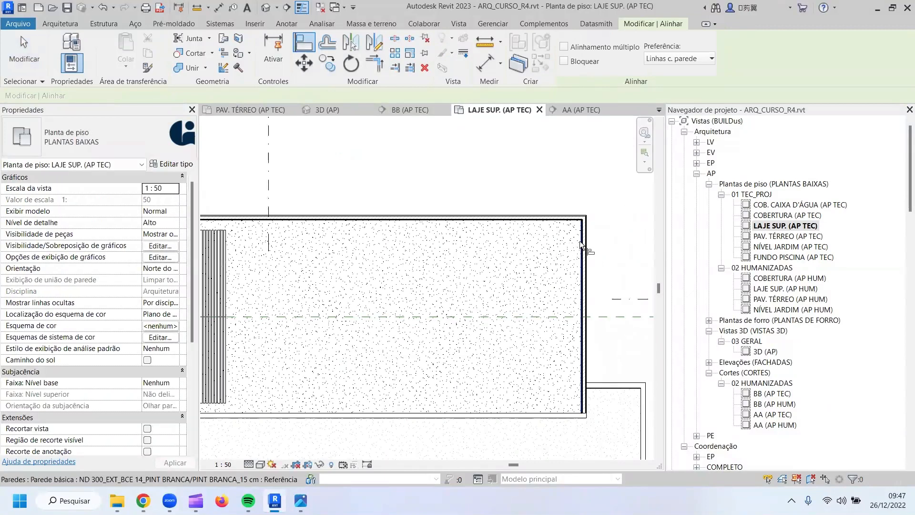
left_click(580, 245)
left_click(229, 268)
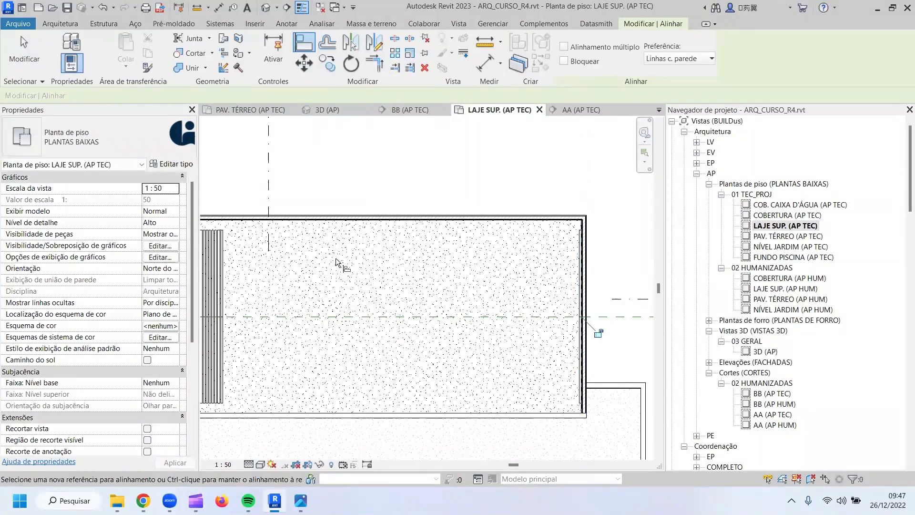
scroll(342, 261, "down", 2)
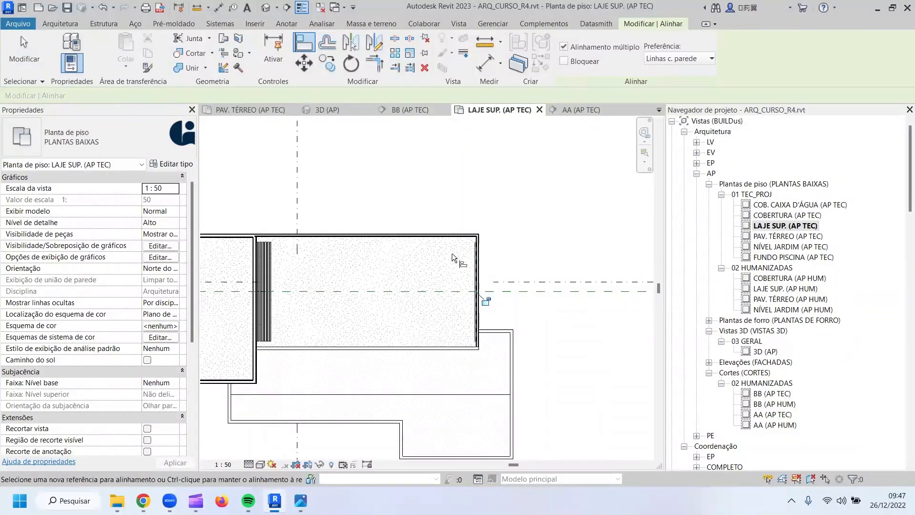
scroll(452, 253, "up", 1)
key("Escape")
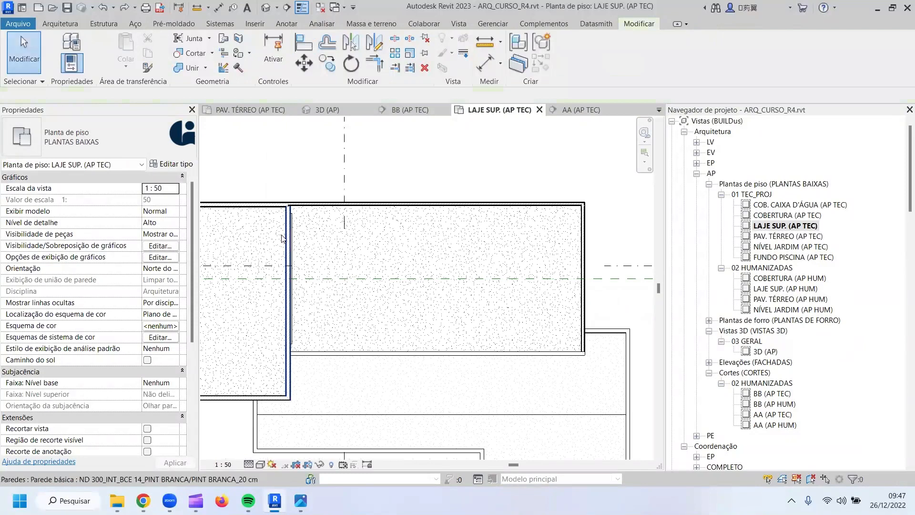
Array the Tesoura 2 truss linearly along the slab as 10 grouped and associated items, placing the last one about 1,3 m away.
scroll(283, 229, "up", 5)
left_click(304, 191)
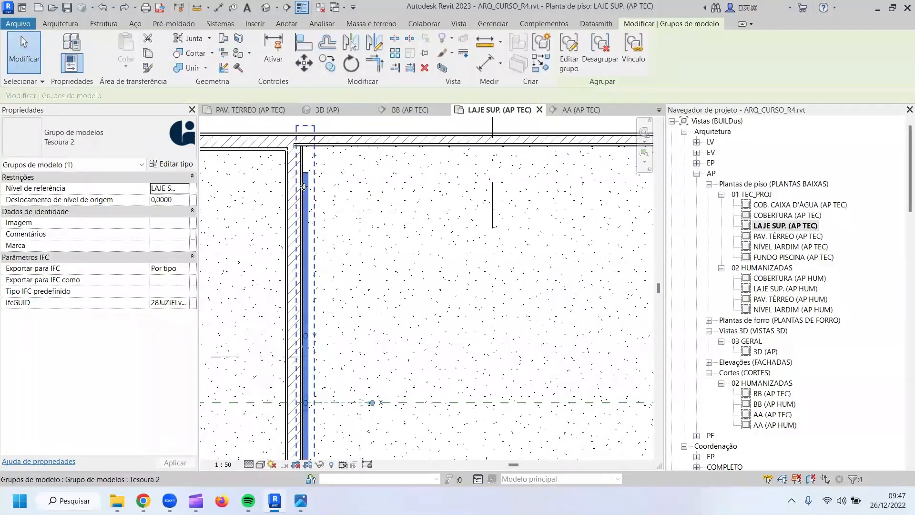
left_click(390, 55)
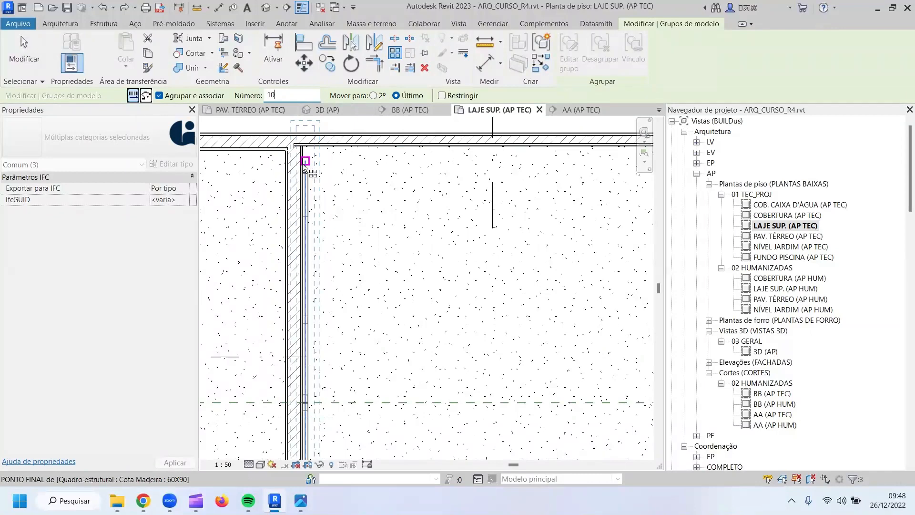
scroll(305, 159, "up", 2)
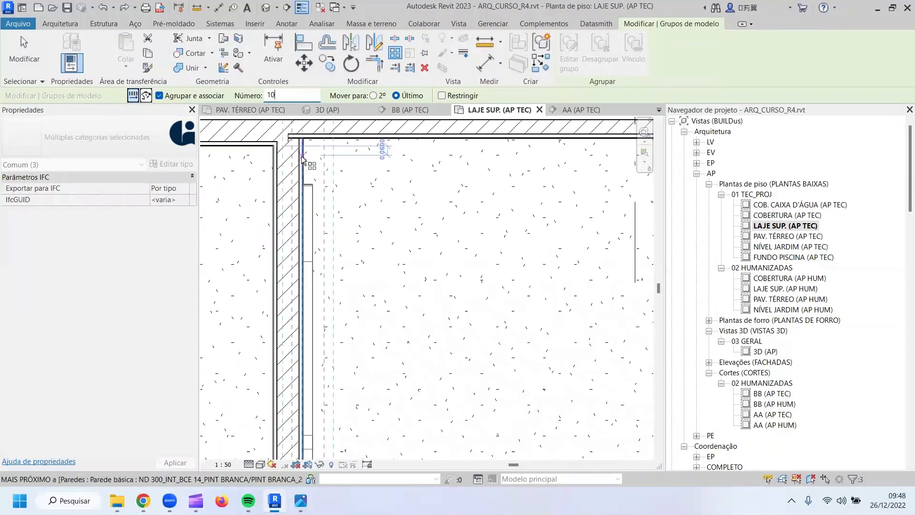
left_click(312, 199)
scroll(392, 212, "down", 4)
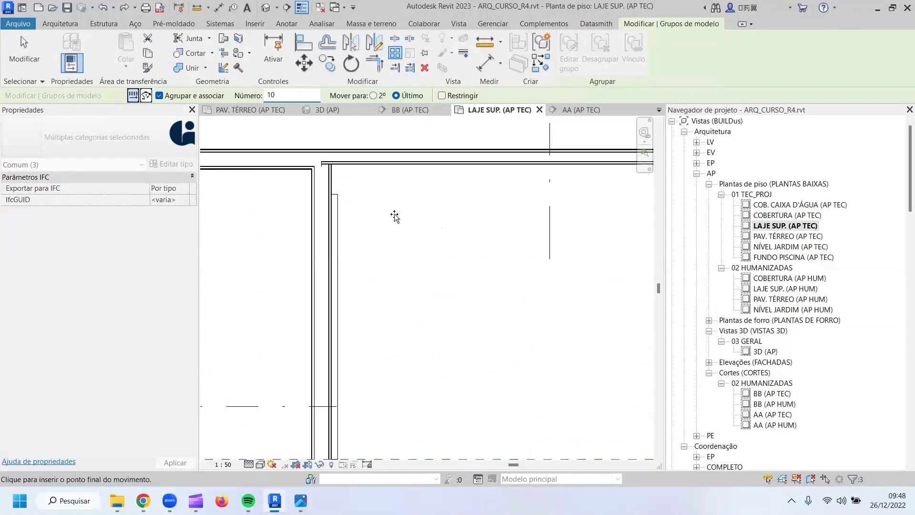
middle_click_drag(436, 217, 200, 226)
scroll(406, 218, "up", 2)
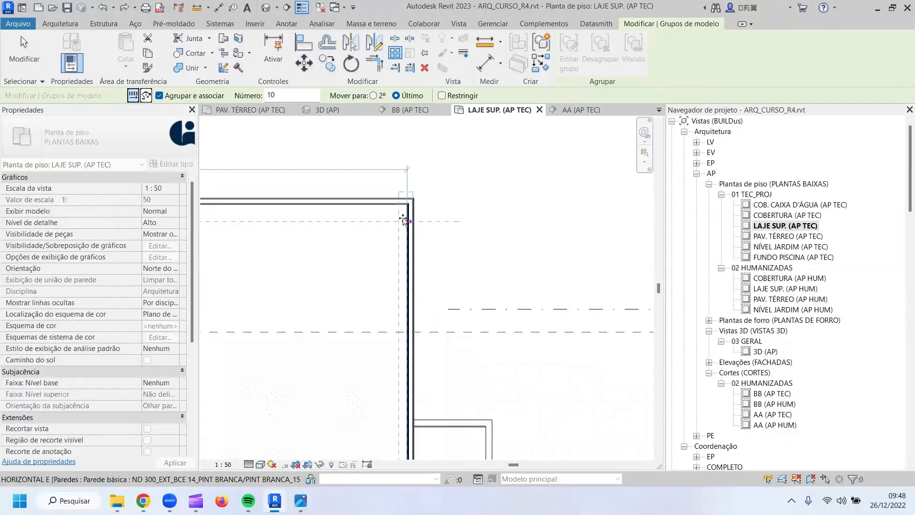
mouse_move(316, 238)
middle_mouse_down()
mouse_move(354, 240)
mouse_move(478, 216)
middle_mouse_up()
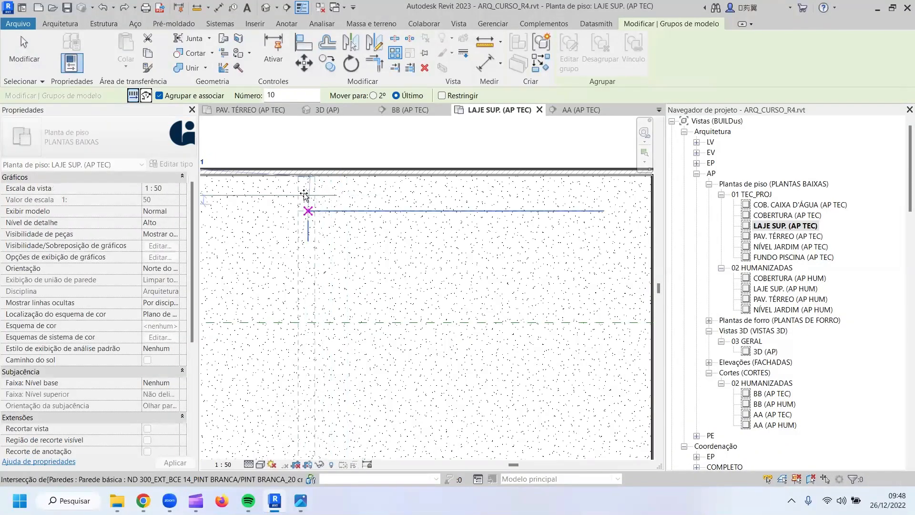
middle_click_drag(305, 195, 504, 211)
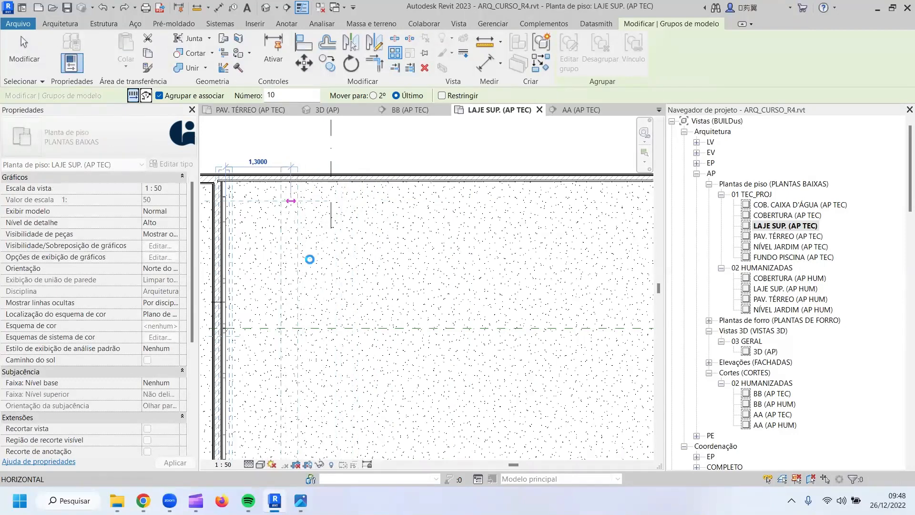
left_click(311, 256)
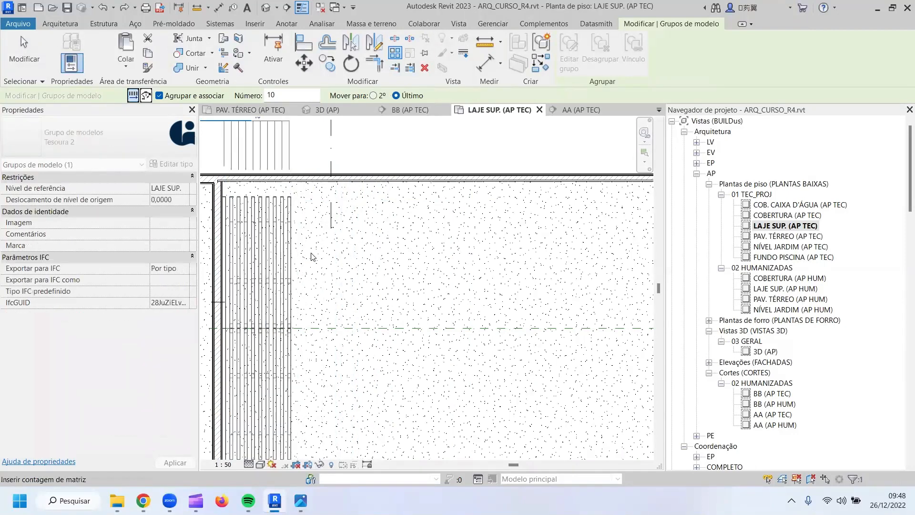
scroll(313, 256, "down", 2)
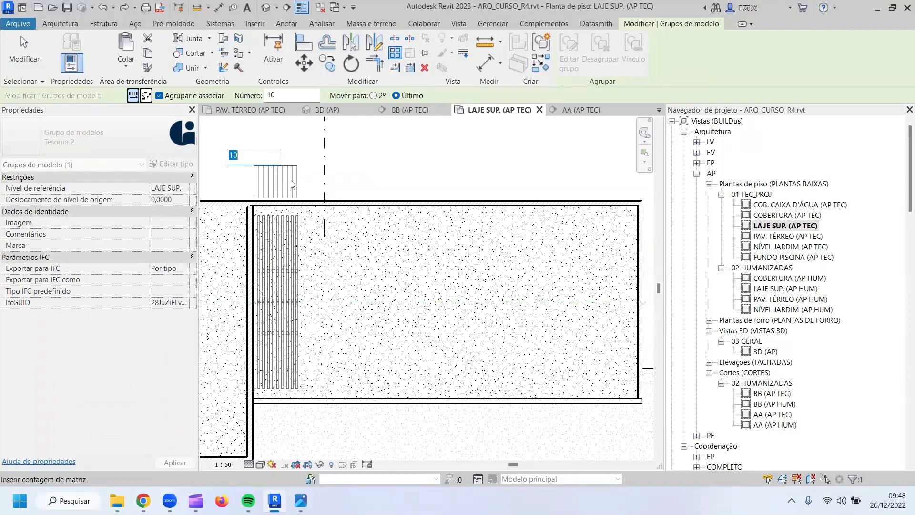
key("Return")
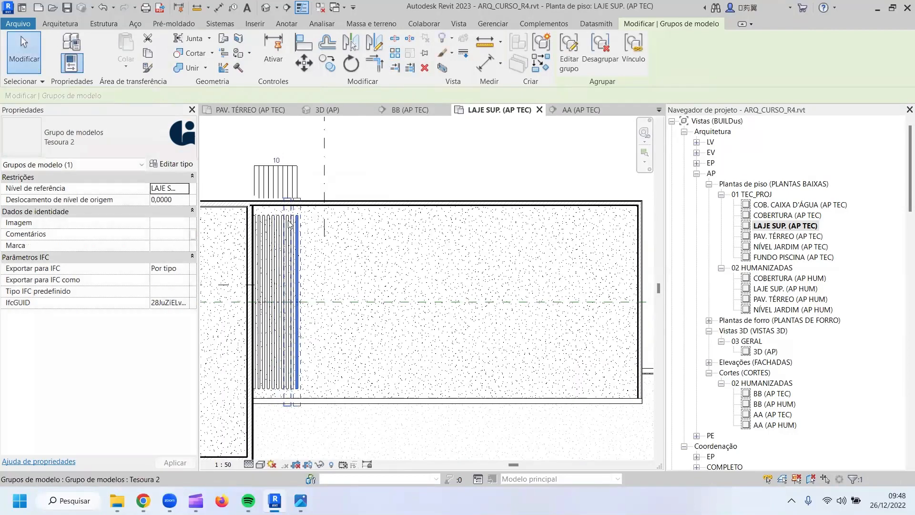
Align the last arrayed truss with the inner face of the slab's opposite end wall.
left_click(308, 48)
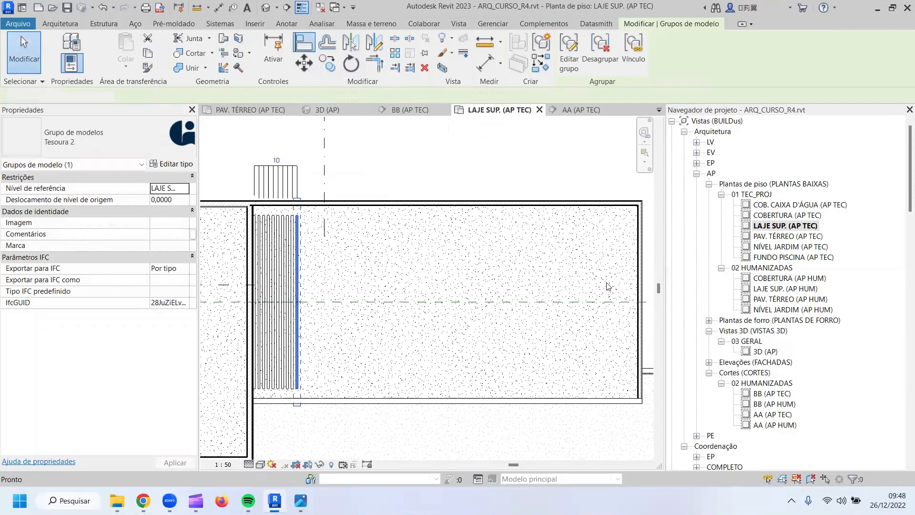
left_click(300, 261)
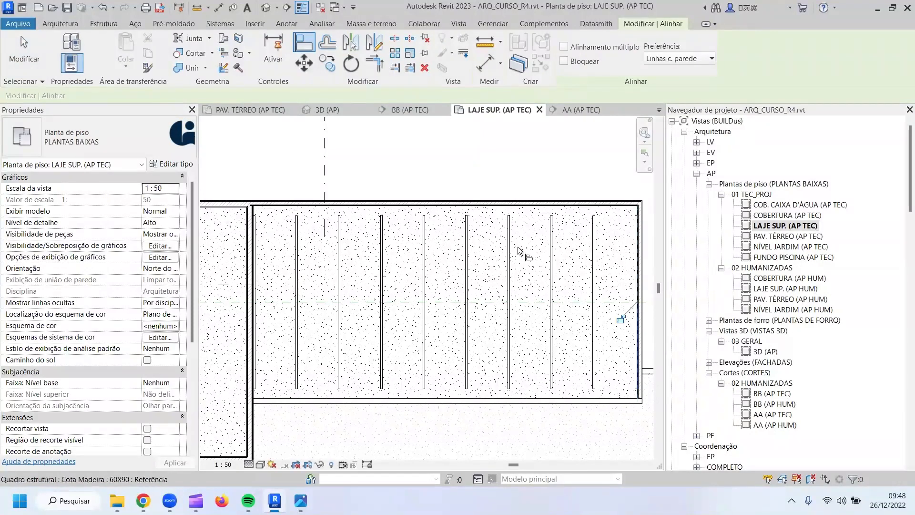
key("Escape")
key("Escape")
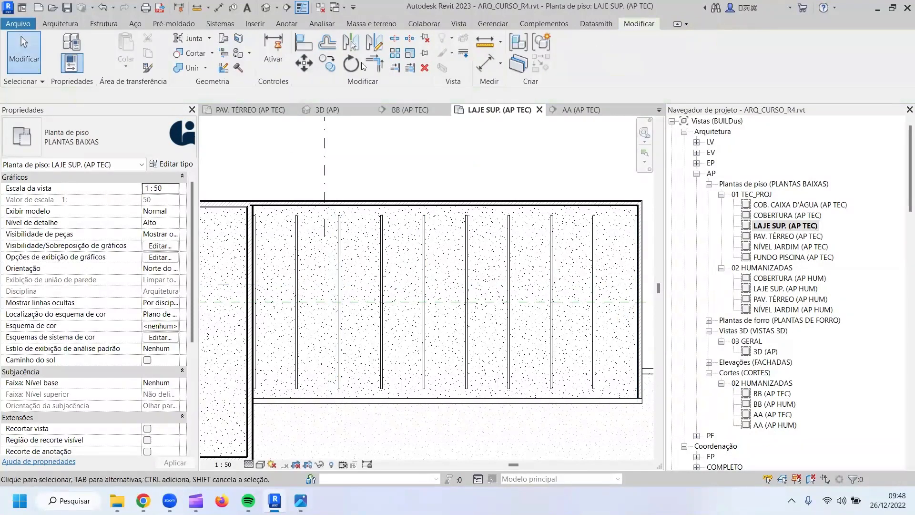
Measure the spacing between the first two arrayed trusses with an aligned dimension.
left_click(485, 63)
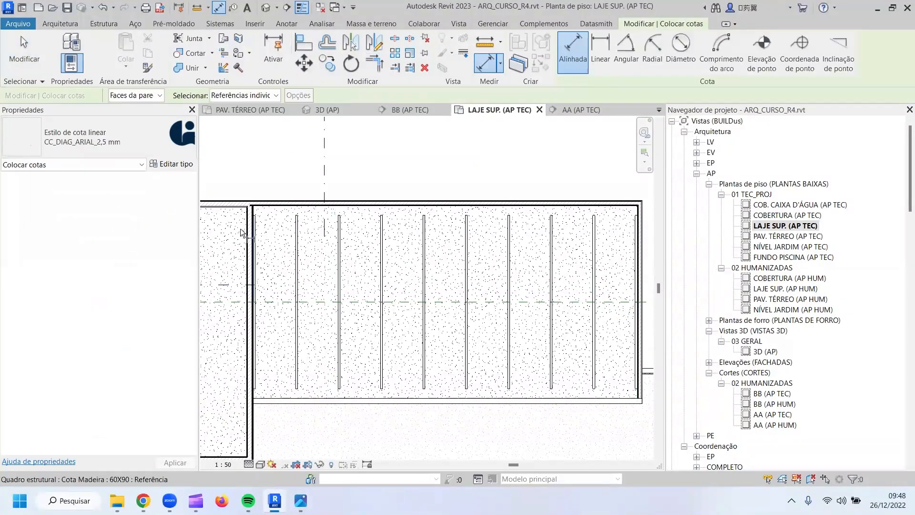
scroll(255, 229, "up", 3)
scroll(257, 224, "up", 1)
left_click(269, 217)
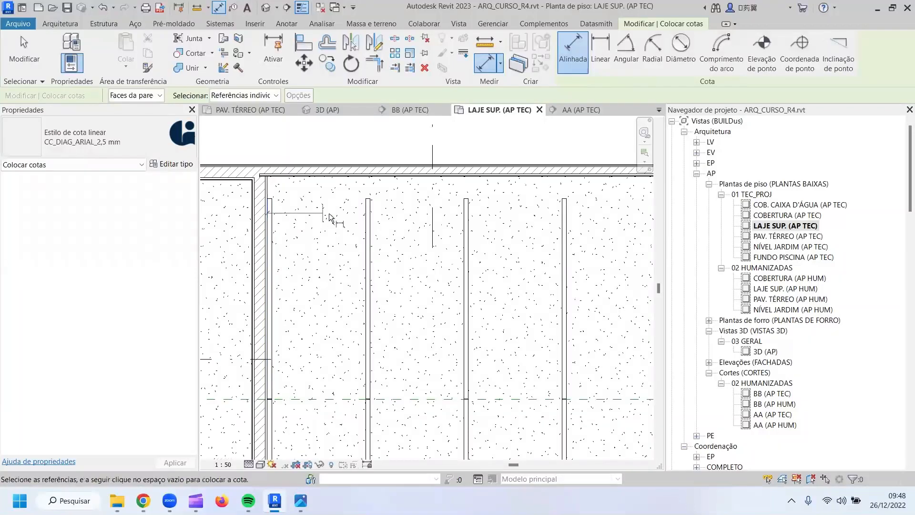
left_click(365, 232)
left_click(366, 187)
key("Escape")
key("Escape")
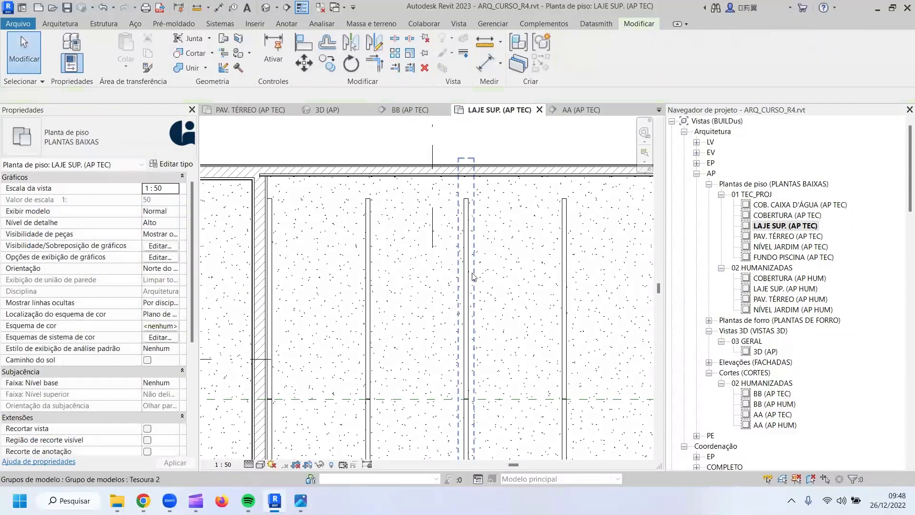
Set the truss array's item count to 12.
left_click(466, 275)
scroll(442, 274, "down", 2)
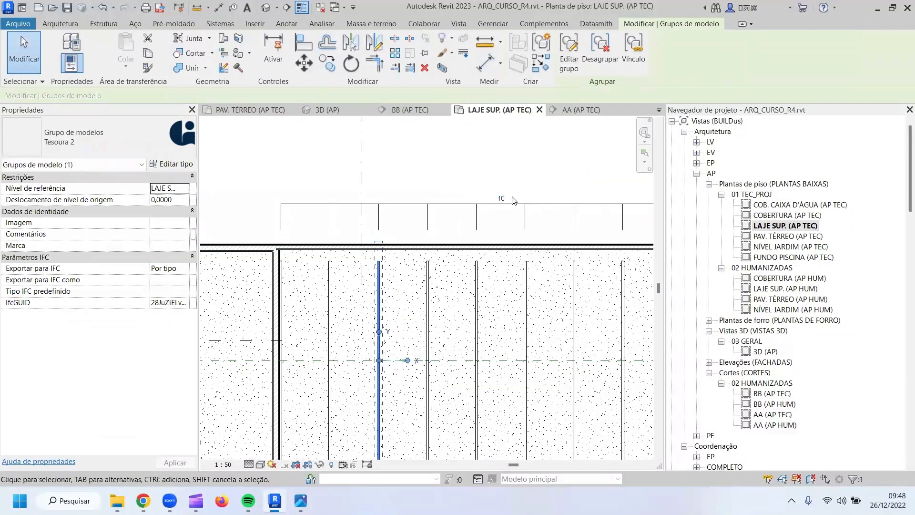
left_click(509, 196)
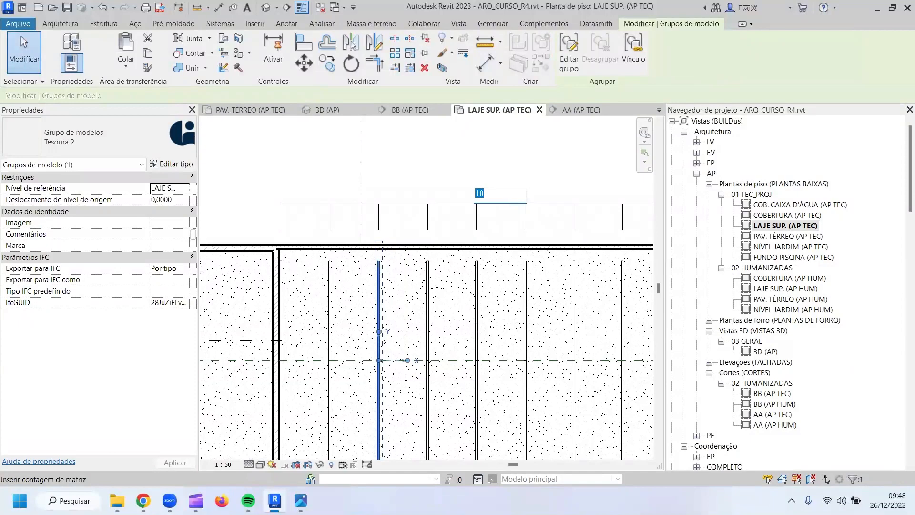
key("Return")
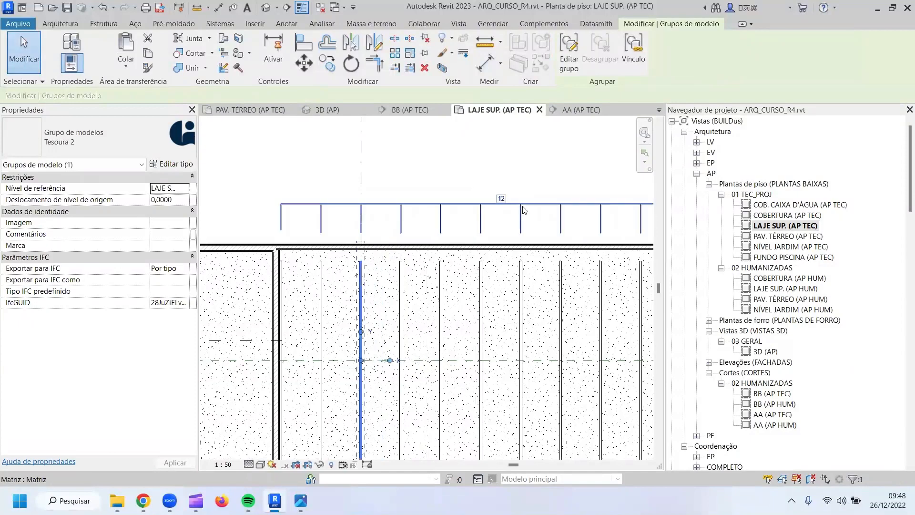
scroll(536, 228, "down", 2)
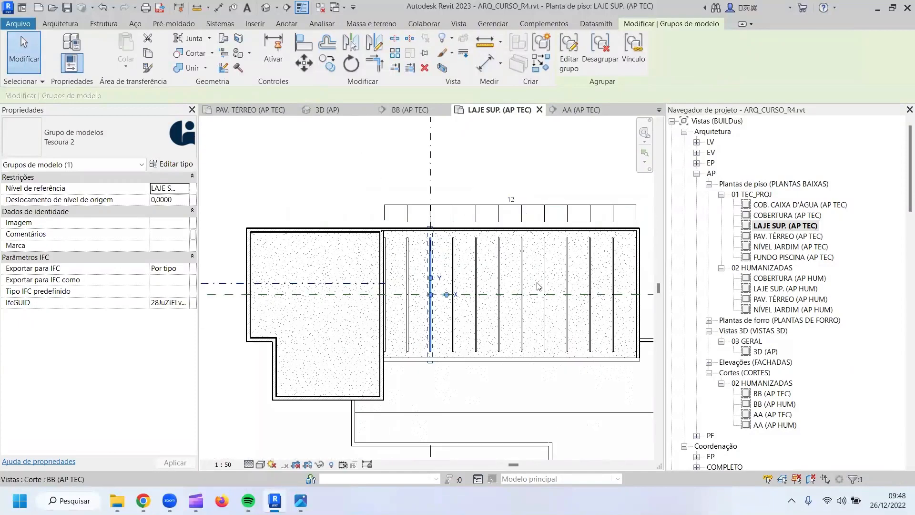
left_click(468, 301)
scroll(414, 264, "down", 2)
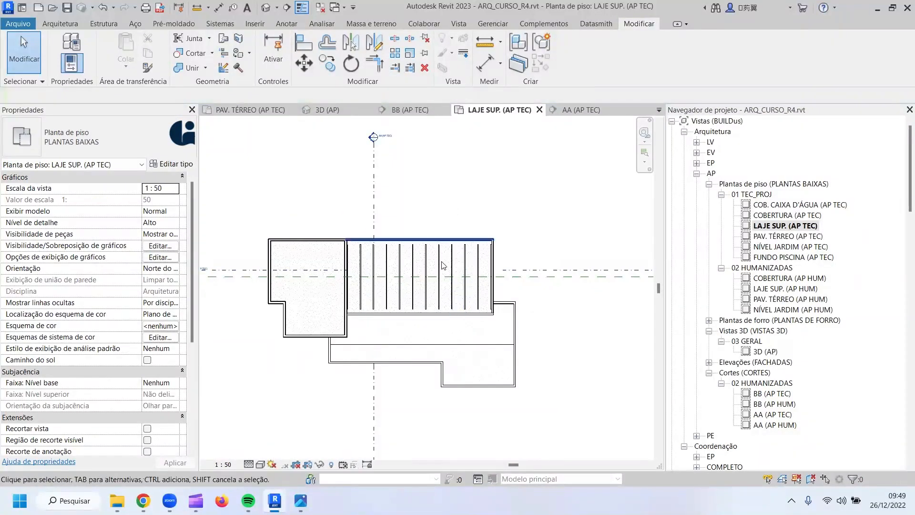
Copy the end truss of the array from its upper end to the slab's lower wall corner, onto the adjacent lower roof area.
left_click(493, 265)
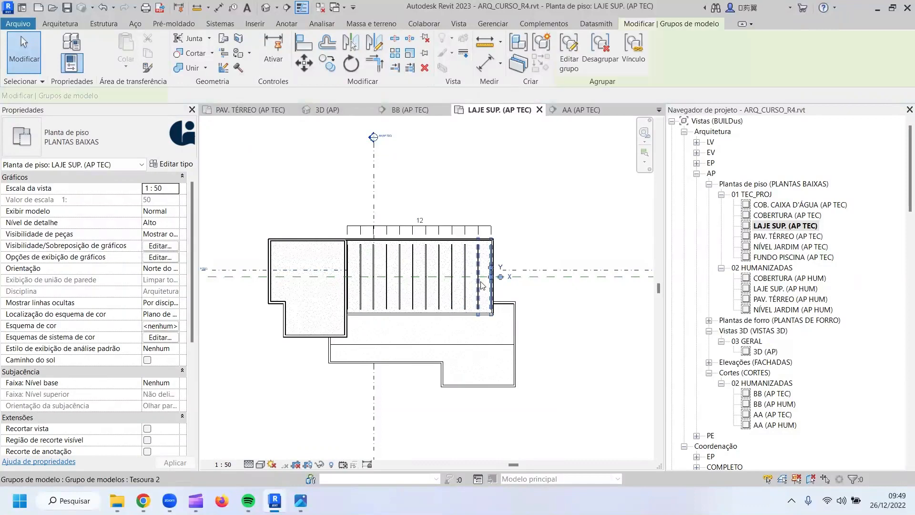
left_click(349, 263)
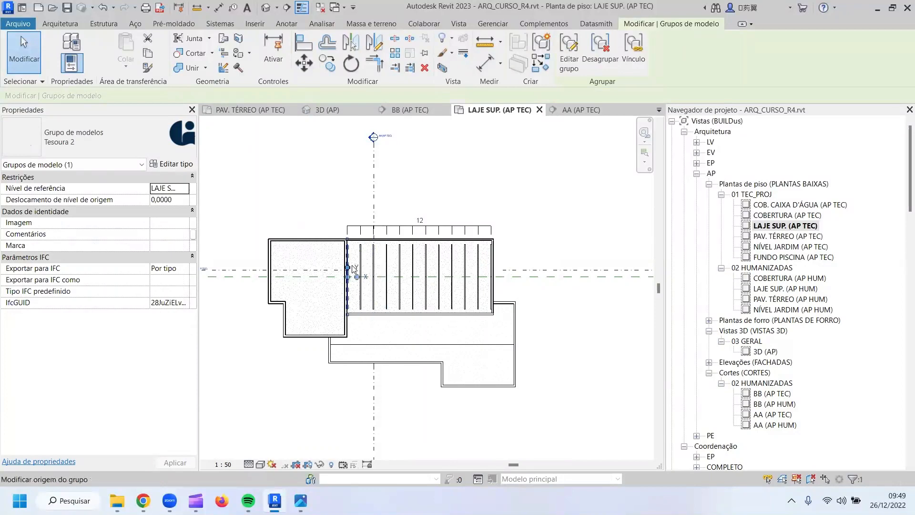
left_click(493, 260)
left_click(328, 63)
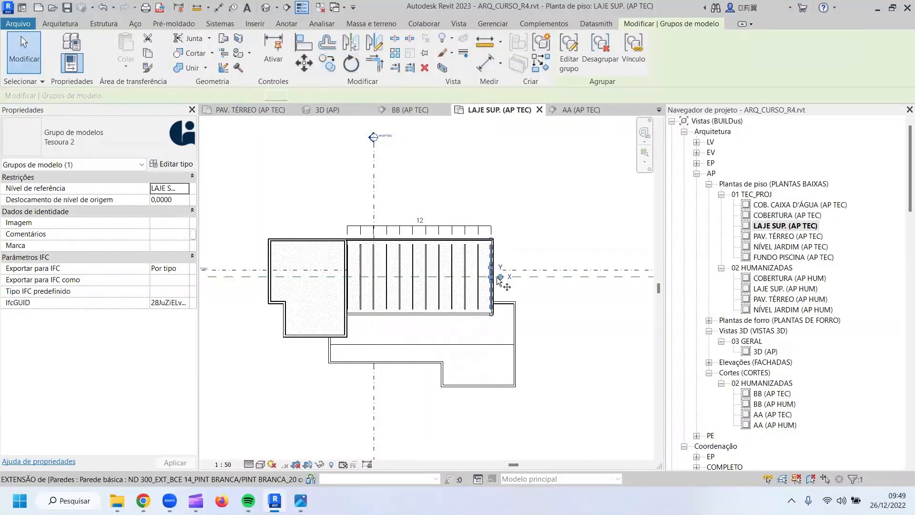
scroll(500, 236, "up", 5)
left_click(493, 230)
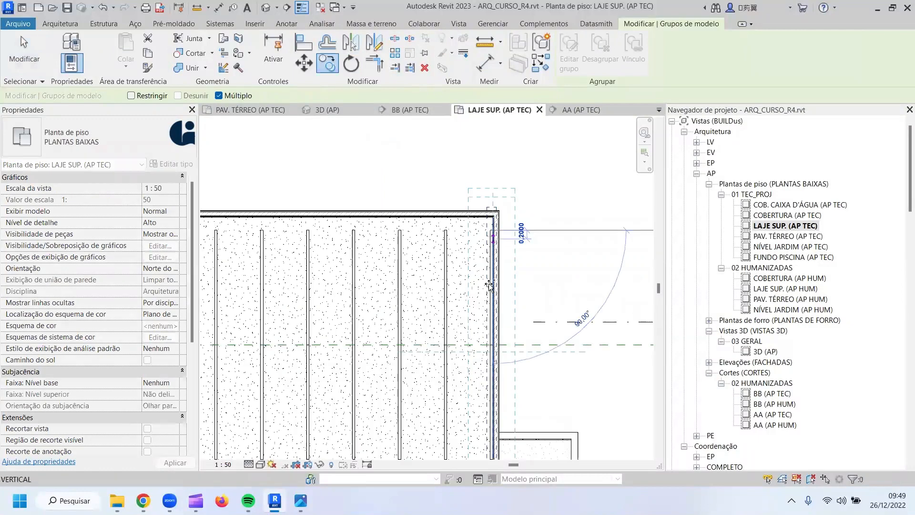
scroll(486, 407, "down", 1)
middle_click_drag(479, 314, 462, 137)
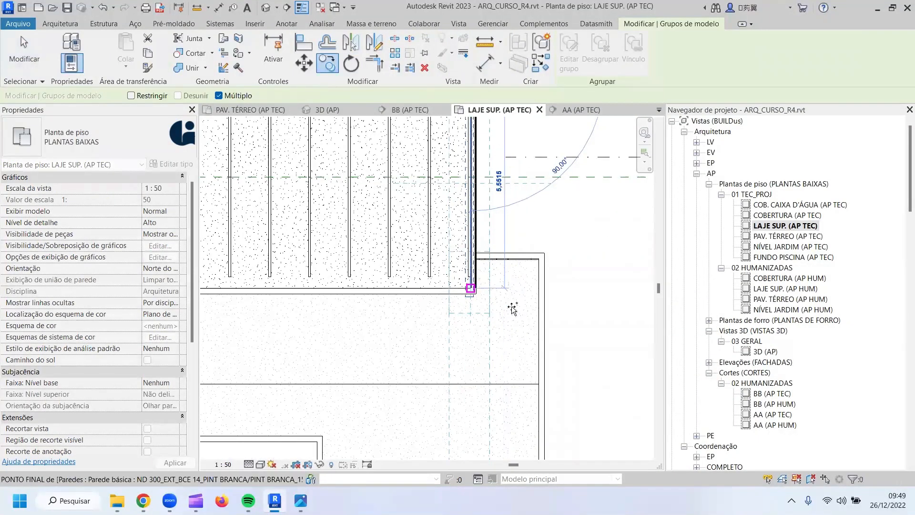
left_click(470, 288)
scroll(512, 312, "down", 2)
middle_click_drag(513, 312, 502, 247)
key("Escape")
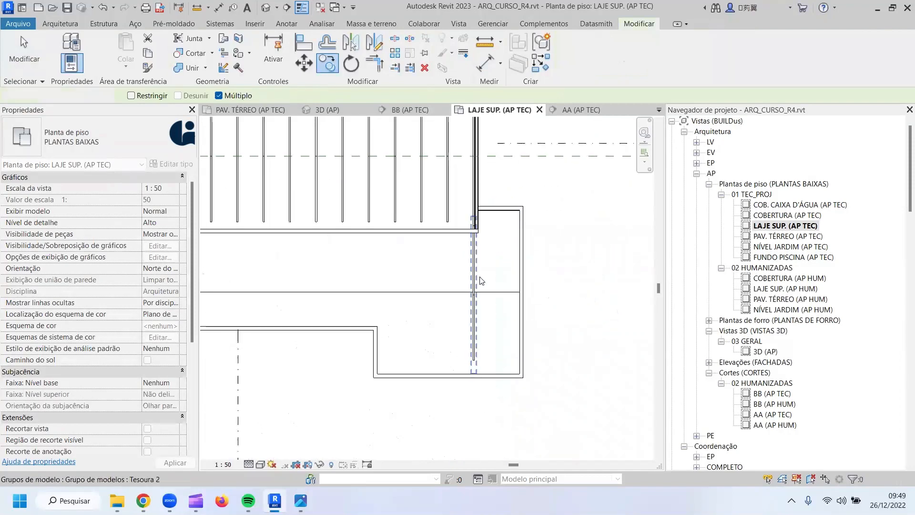
Align the copied truss with the inner face of the adjacent roof area's end wall, unjoining the conflicting elements.
left_click(480, 280)
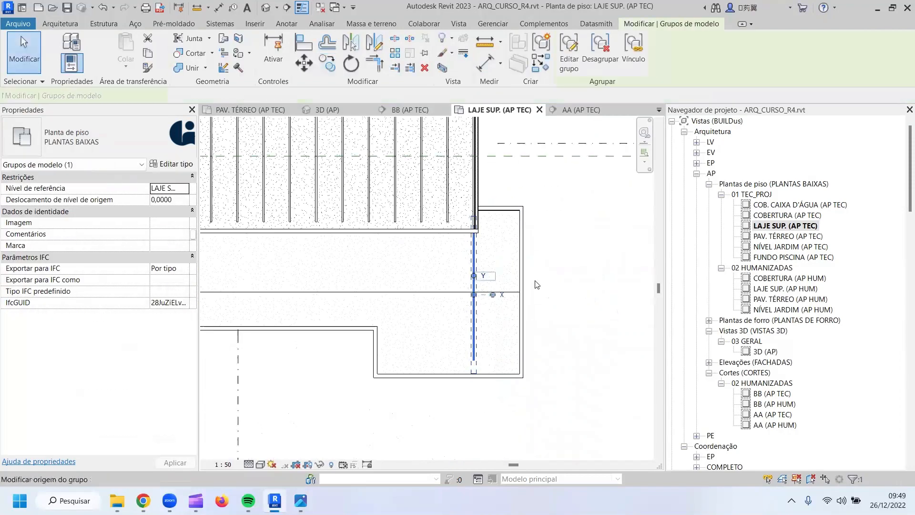
left_click(300, 45)
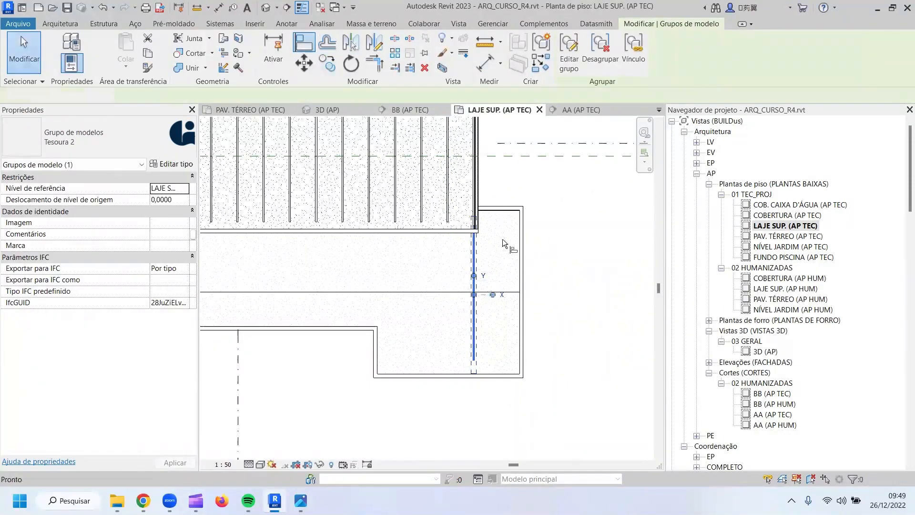
left_click(478, 264)
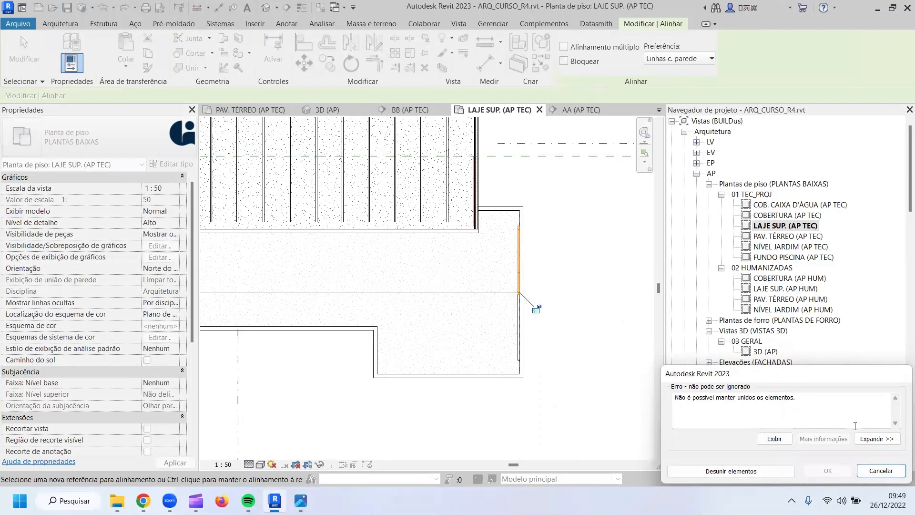
left_click(731, 471)
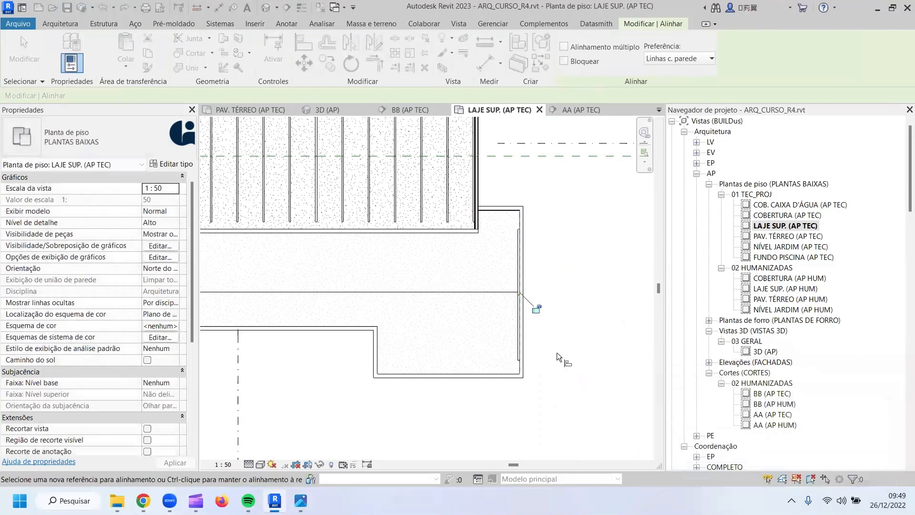
key("Escape")
left_click(519, 293)
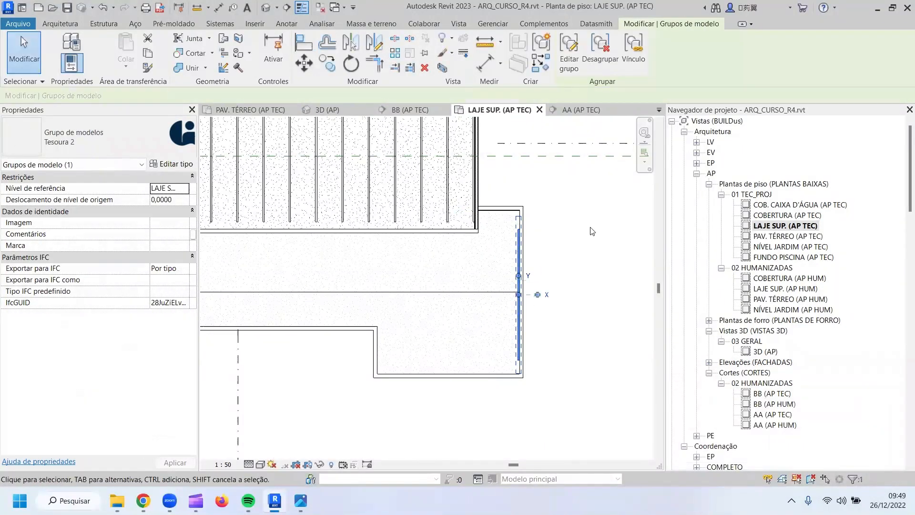
key("Escape")
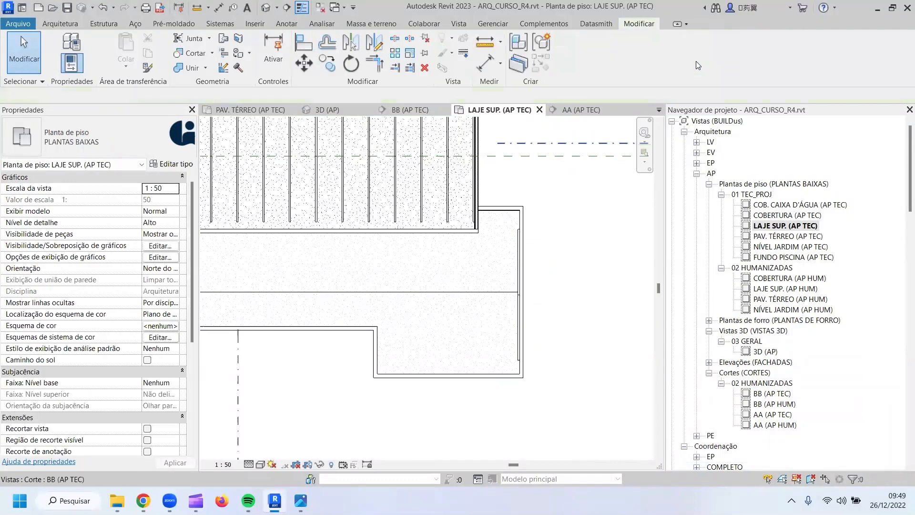
Move the AA section line across the adjacent roof area beside the copied truss, and open the AA (AP TEC) section view.
scroll(407, 194, "down", 5)
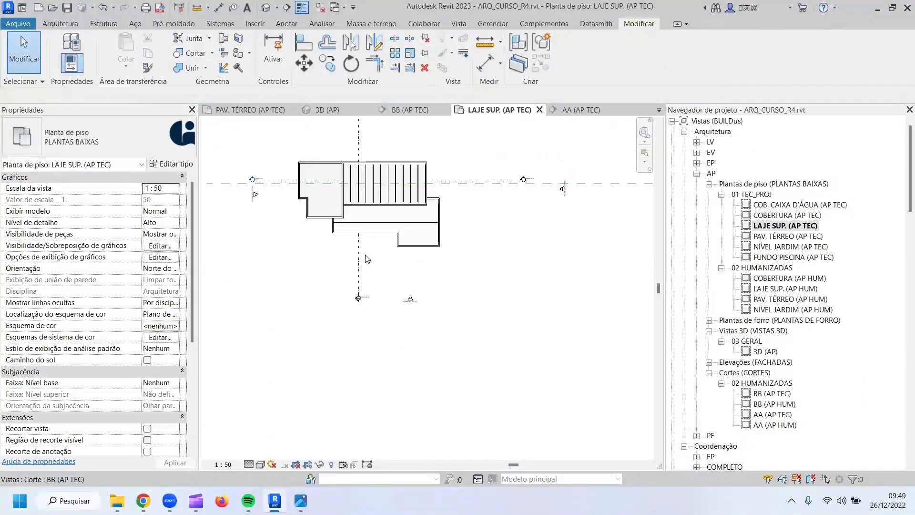
left_click(359, 250)
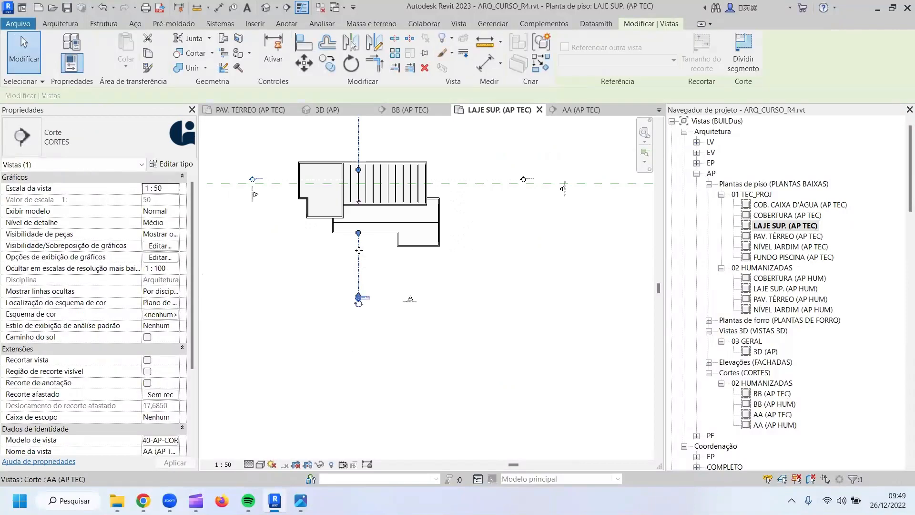
left_click_drag(359, 250, 433, 245)
middle_click_drag(437, 131, 429, 197)
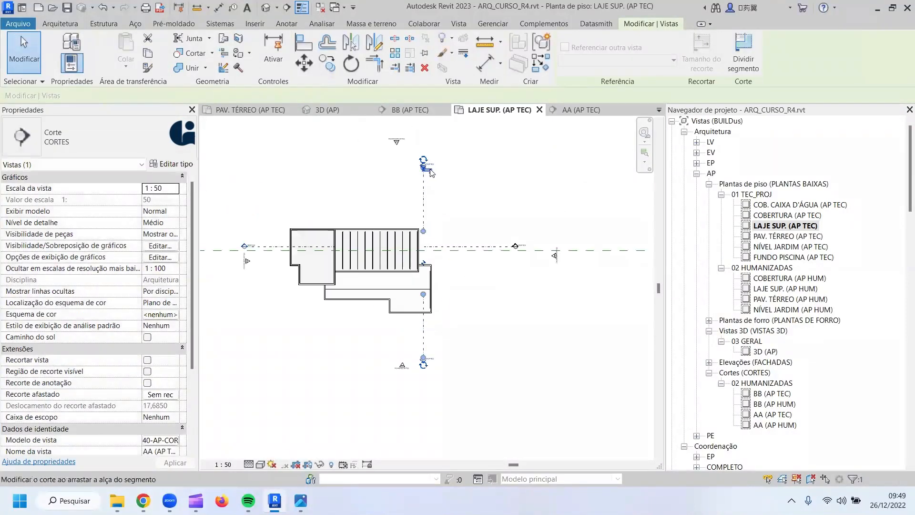
scroll(429, 169, "up", 3)
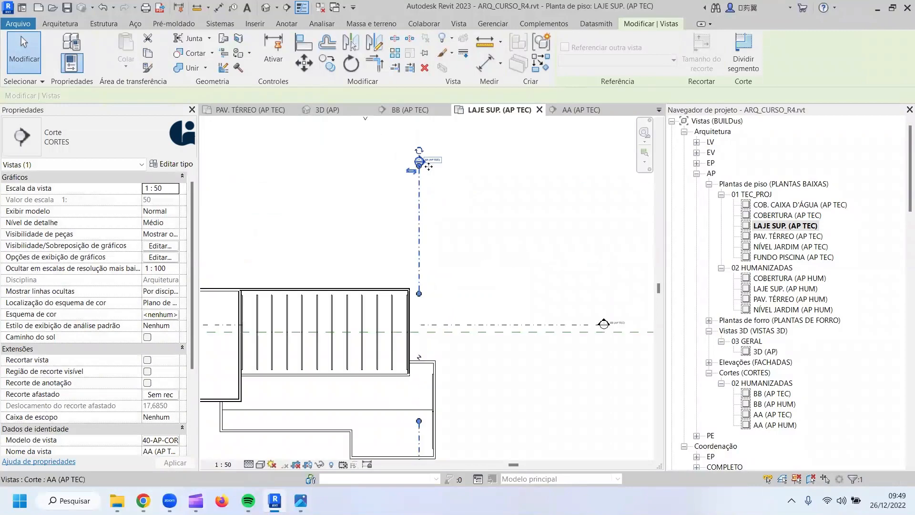
scroll(428, 166, "up", 3)
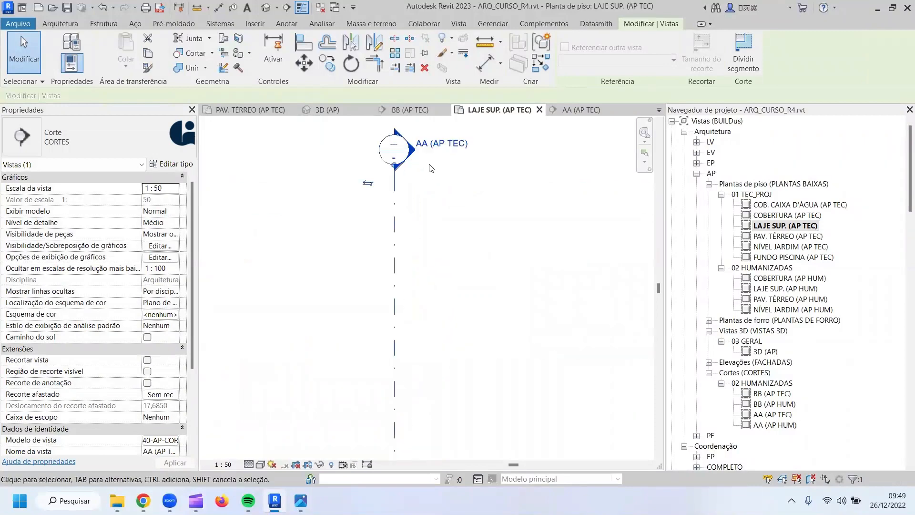
left_click(574, 113)
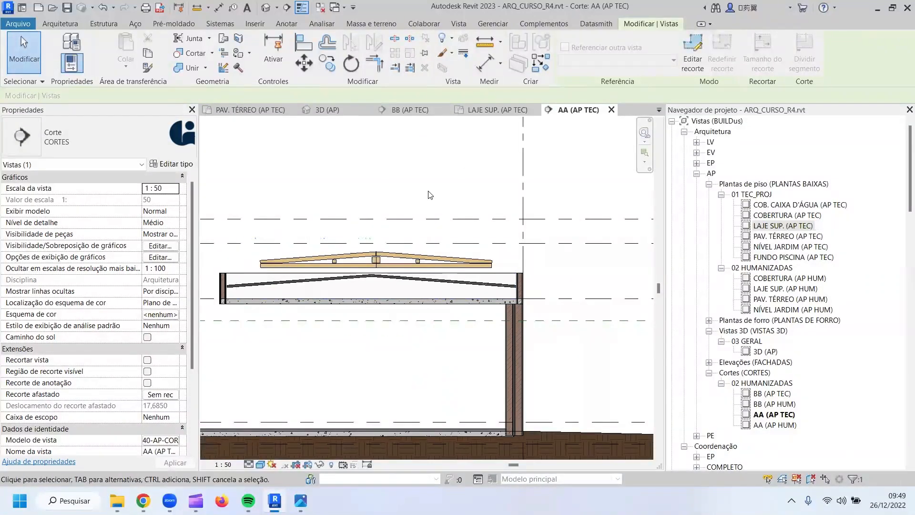
Move the origin point of the Tesoura 2 roof truss group to below the upper slab in section AA.
left_click(285, 262)
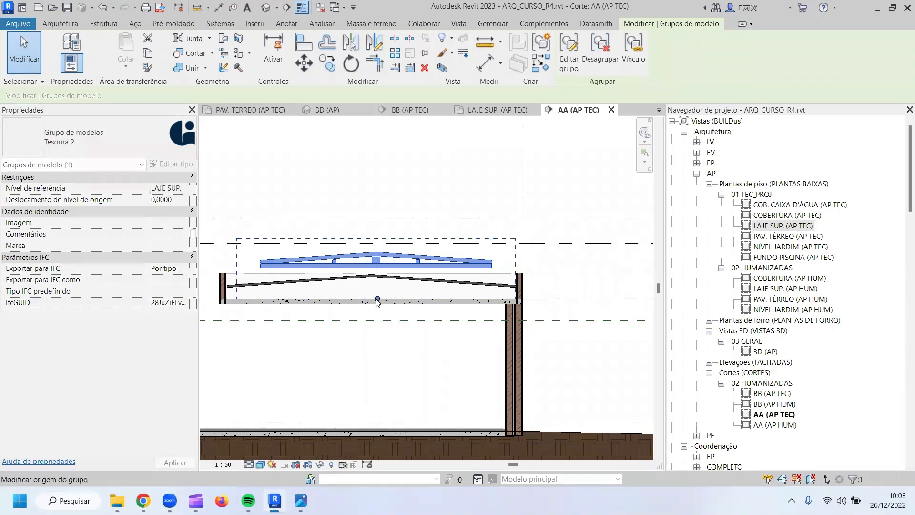
left_click_drag(377, 300, 378, 301)
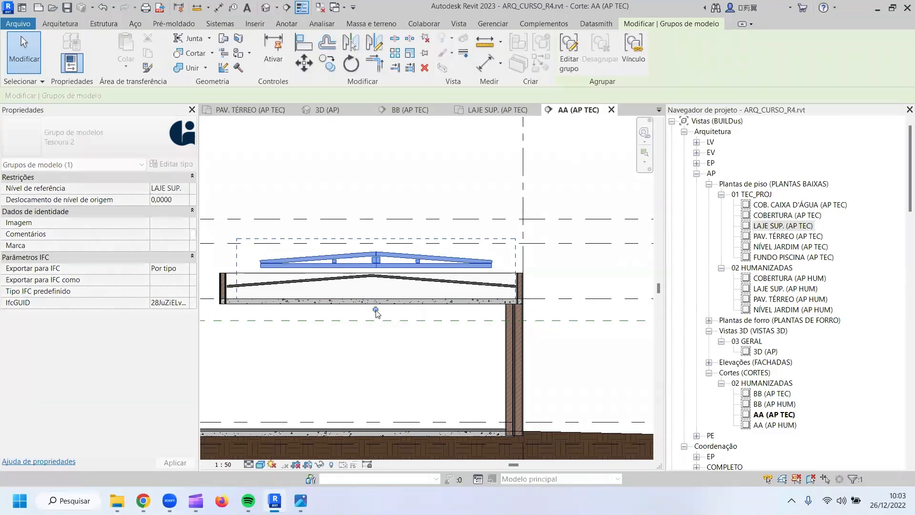
left_click_drag(369, 334, 366, 320)
key("a")
key("l")
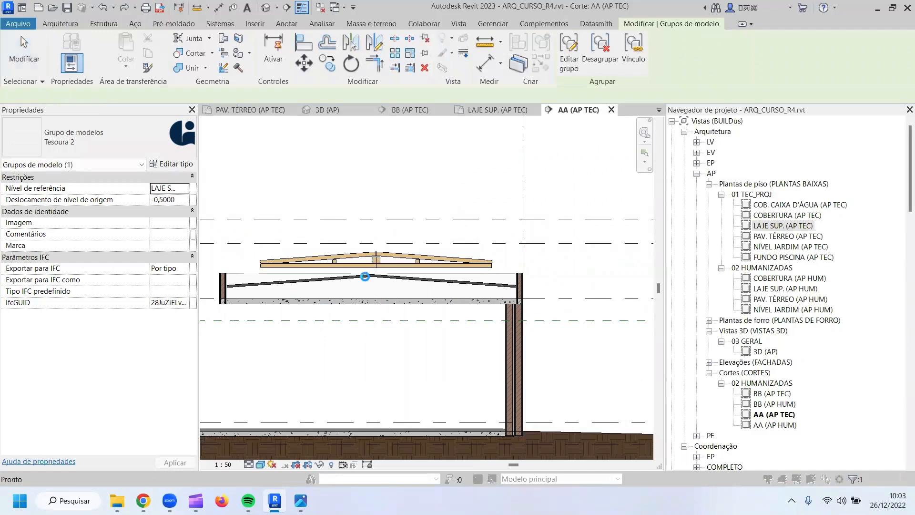
left_click(415, 216)
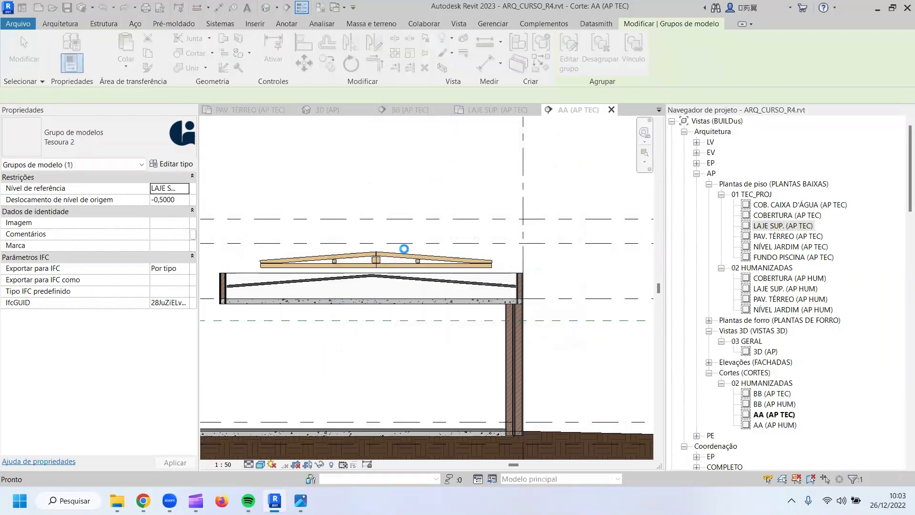
Ungroup the Tesoura 2 truss group and check the two Tesoura 1 half-truss groups individually.
left_click(387, 267)
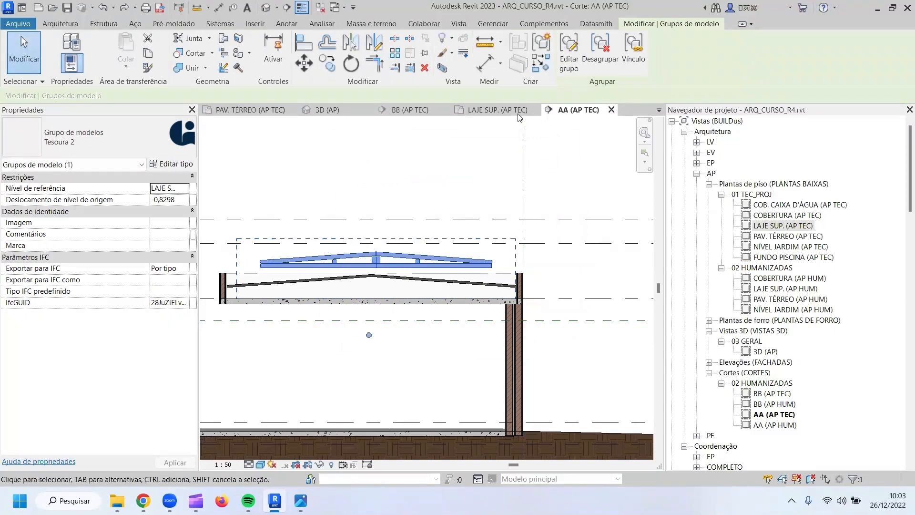
left_click(598, 57)
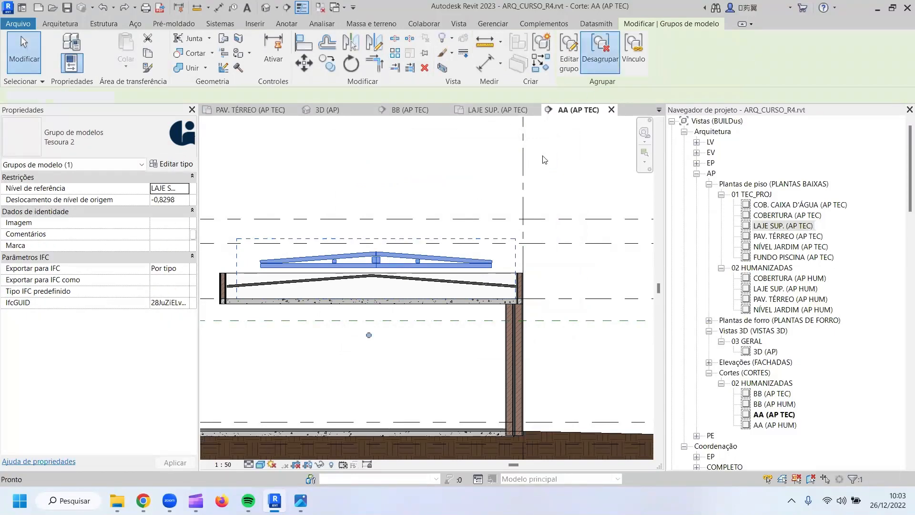
left_click(403, 264)
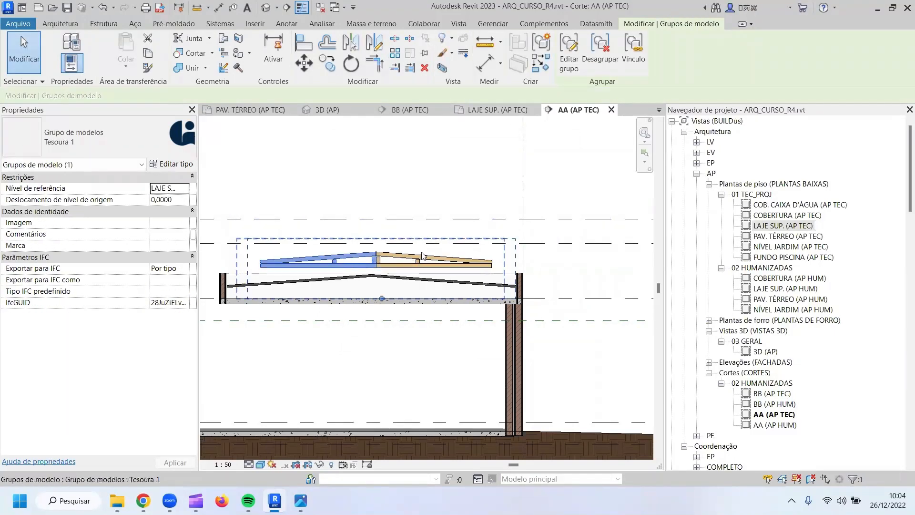
left_click(496, 241)
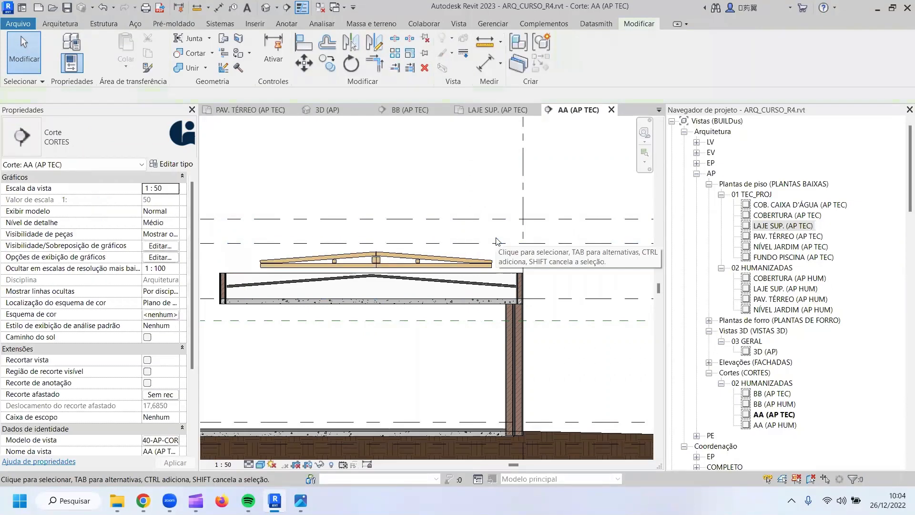
left_click(484, 268)
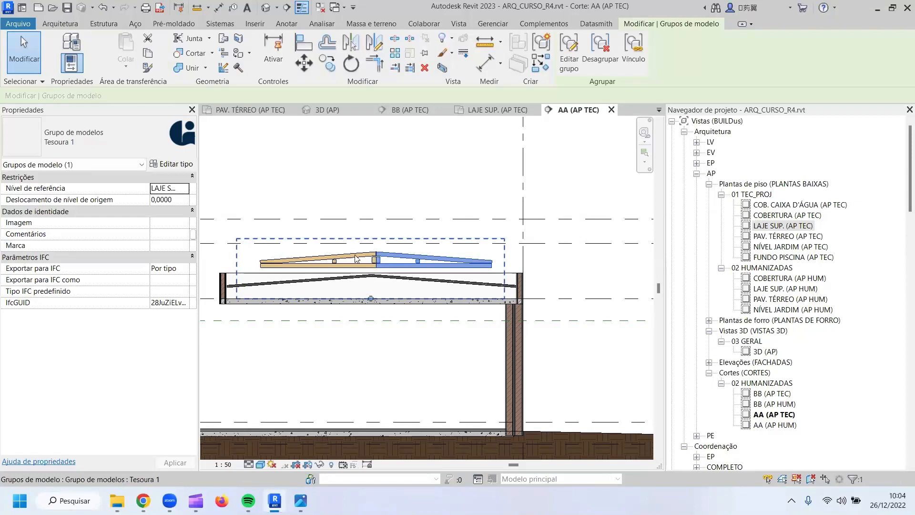
key("Escape")
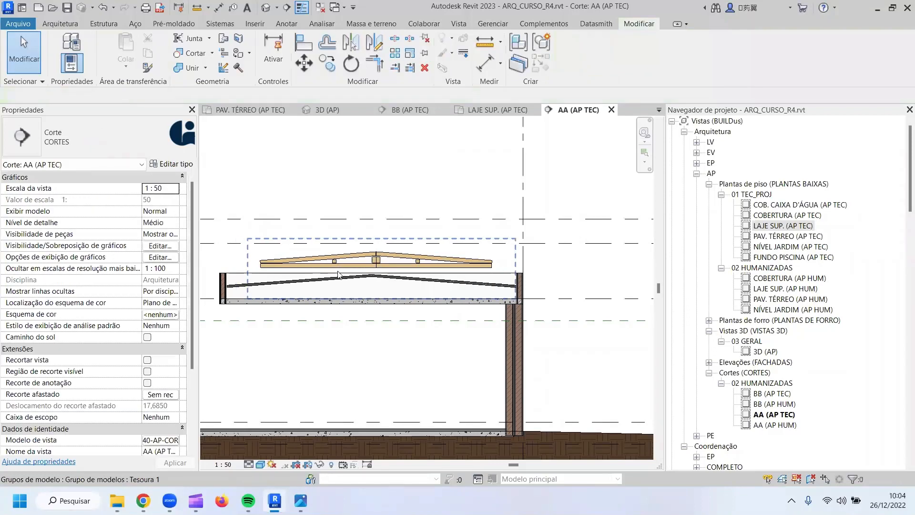
Try to align the bottom chord of the left Tesoura 1 half-truss with the top face of the slab.
left_click(377, 268)
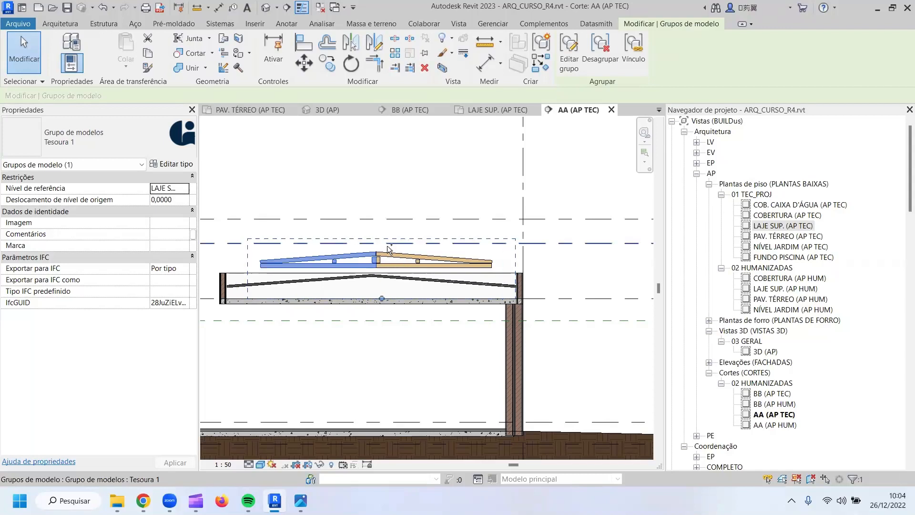
left_click(387, 251, "ctrl")
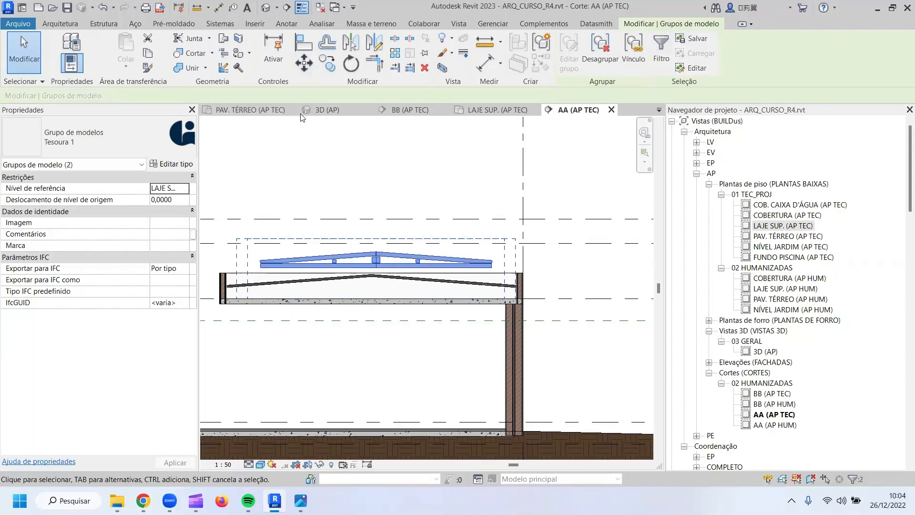
left_click(304, 44)
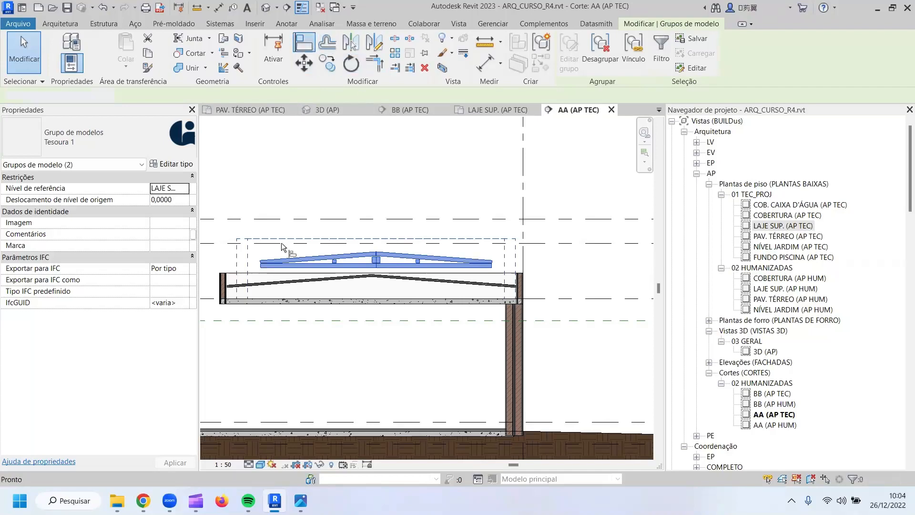
left_click(292, 300)
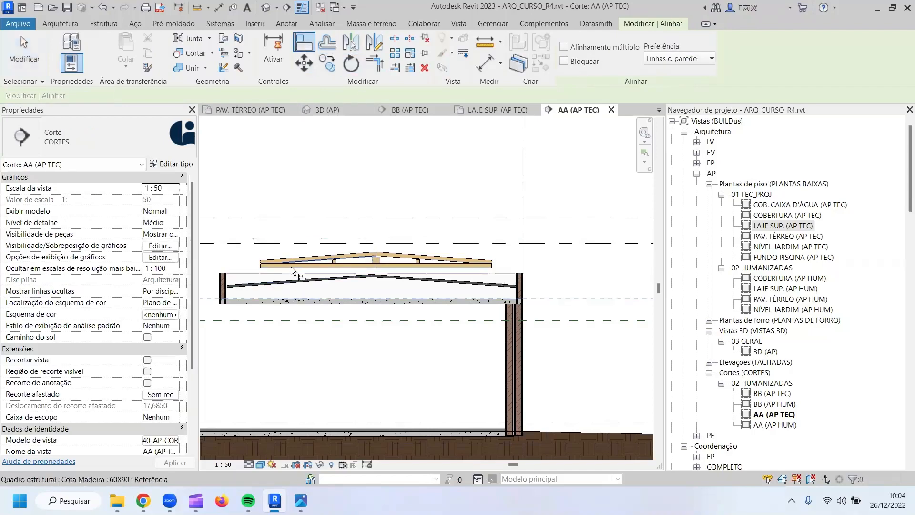
left_click(293, 271)
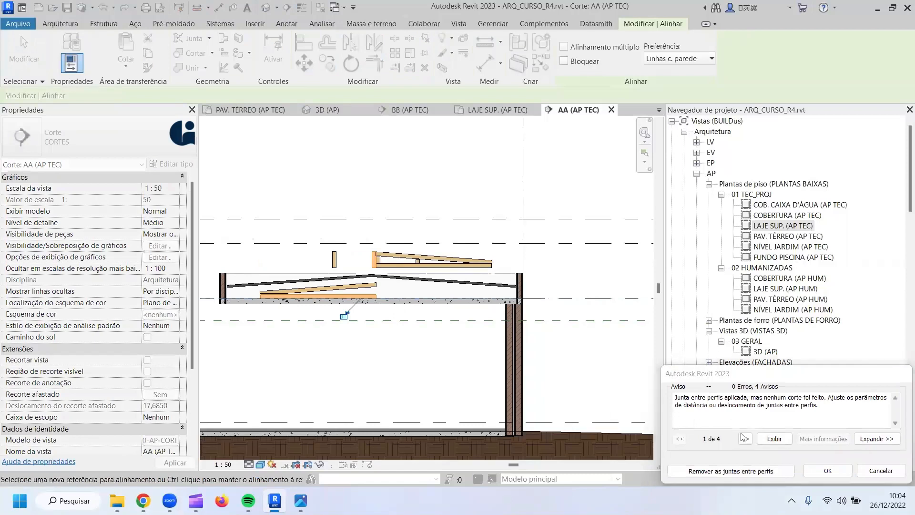
left_click(830, 471)
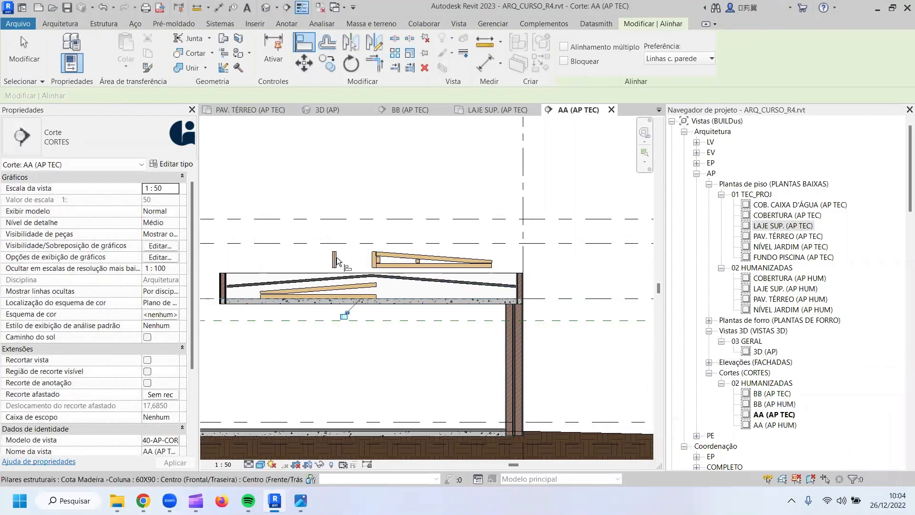
scroll(402, 260, "up", 2)
key("Escape")
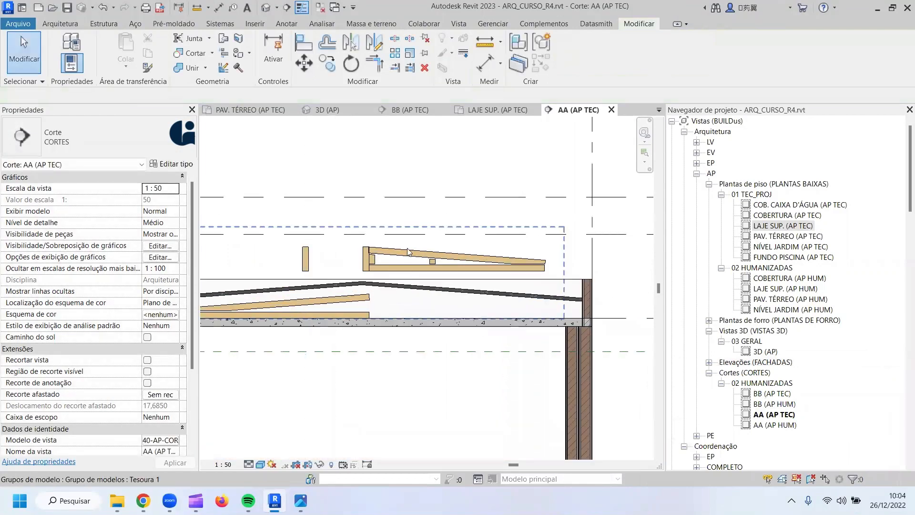
Try to align the bottom chord of the right Tesoura 1 half-truss with the top face of the slab.
left_click(304, 43)
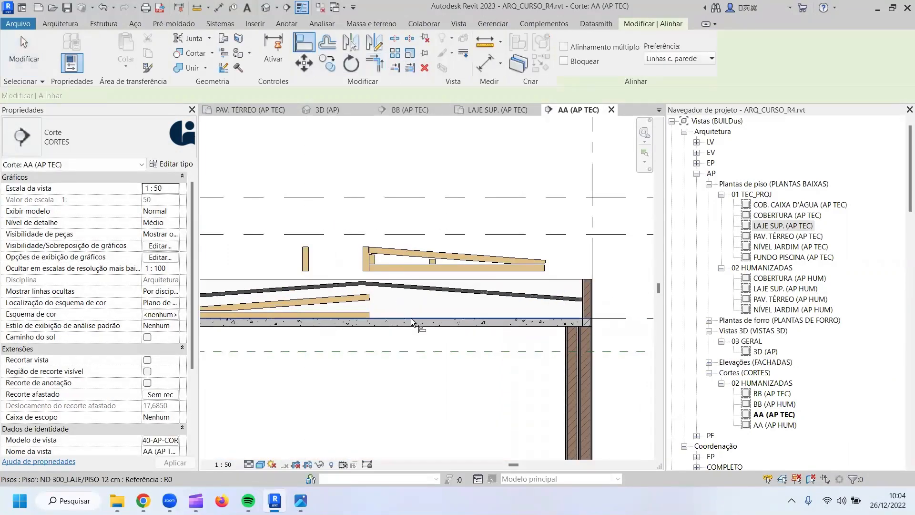
left_click(413, 318)
left_click(396, 268)
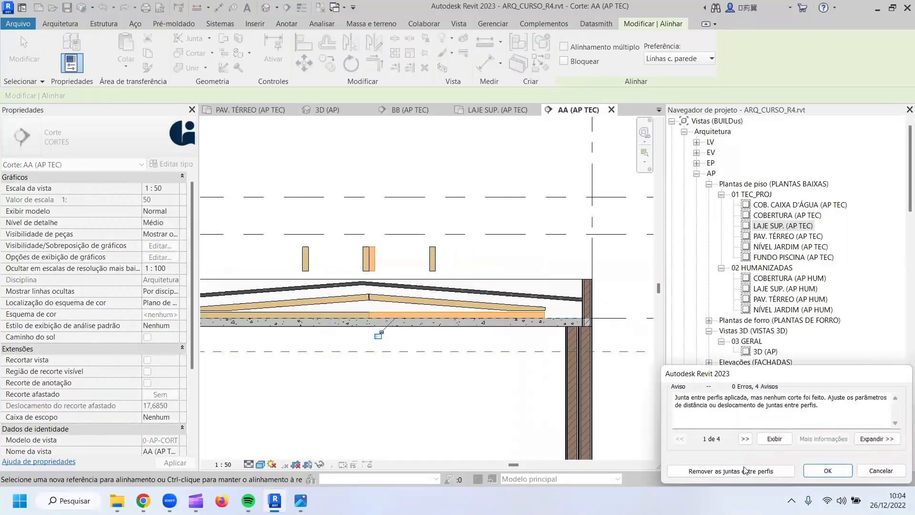
left_click(828, 471)
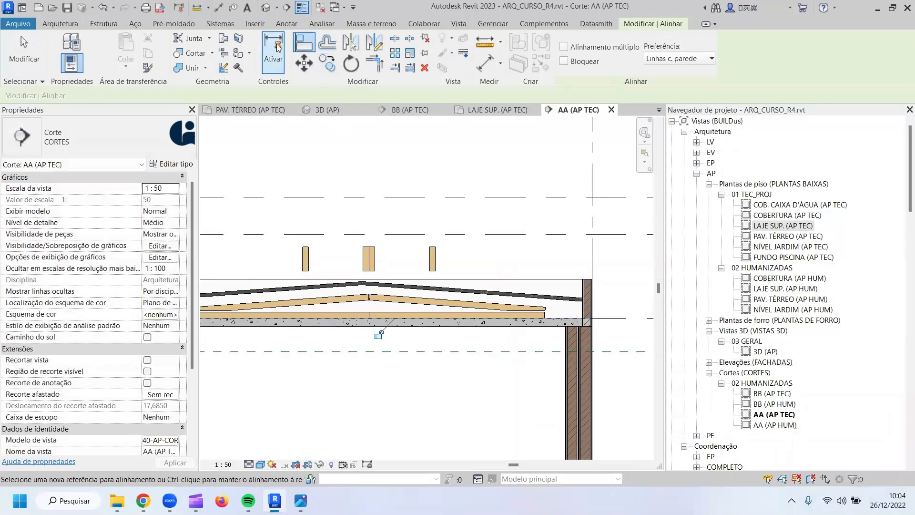
left_click(193, 53)
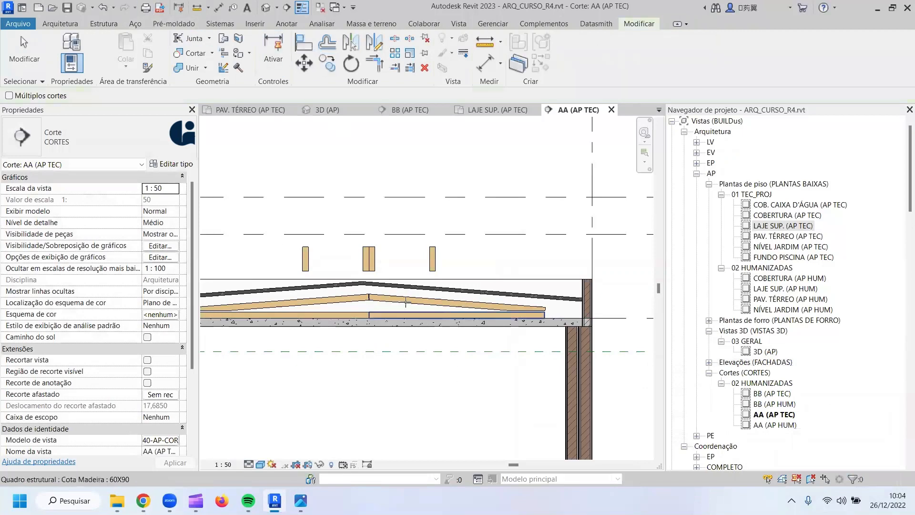
scroll(419, 308, "up", 3)
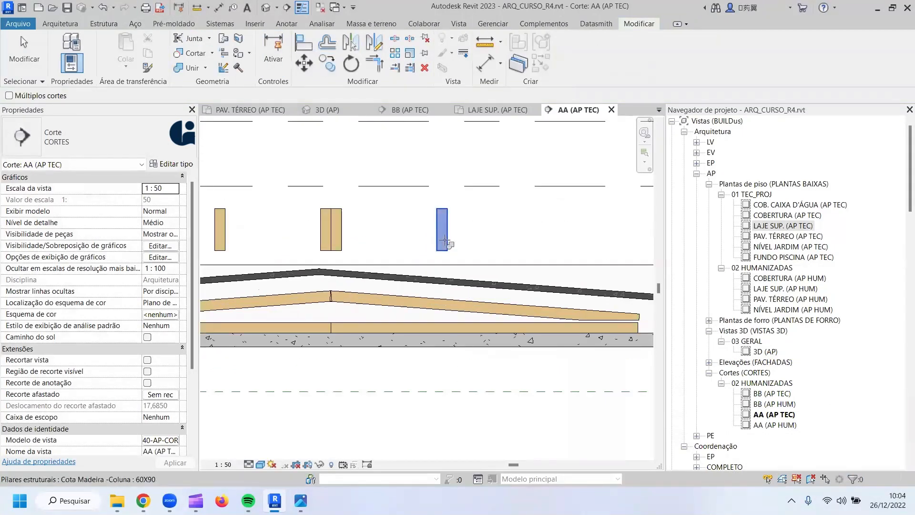
left_click(449, 324)
key("Escape")
Try to move both Tesoura 1 groups together so the posts meet the bottom chord, with the Move tool's Restringir option off.
left_click_drag(461, 214, 229, 234)
middle_click_drag(436, 245, 507, 244)
key("Escape")
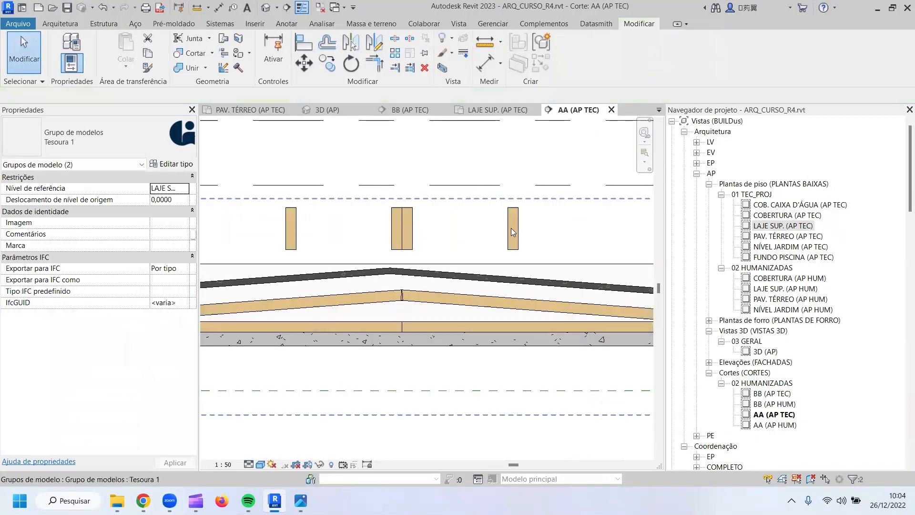
left_click(514, 226)
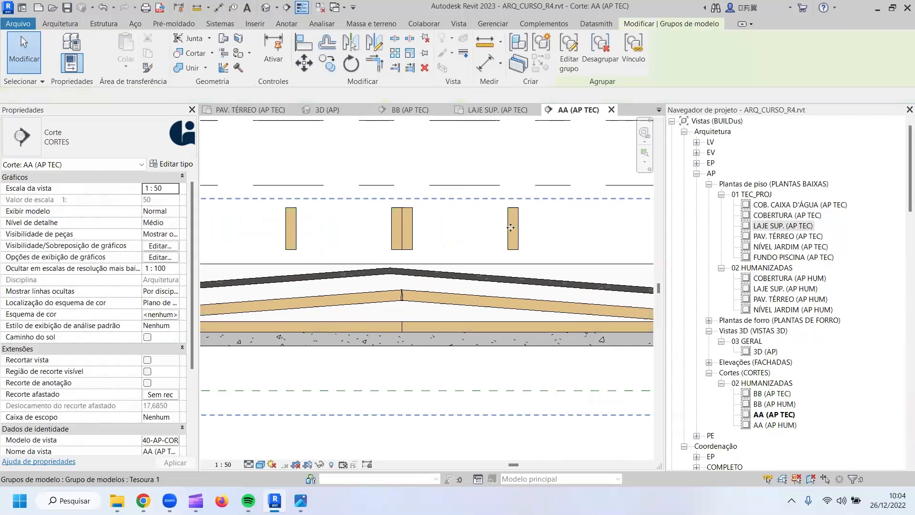
left_click(388, 234, "ctrl")
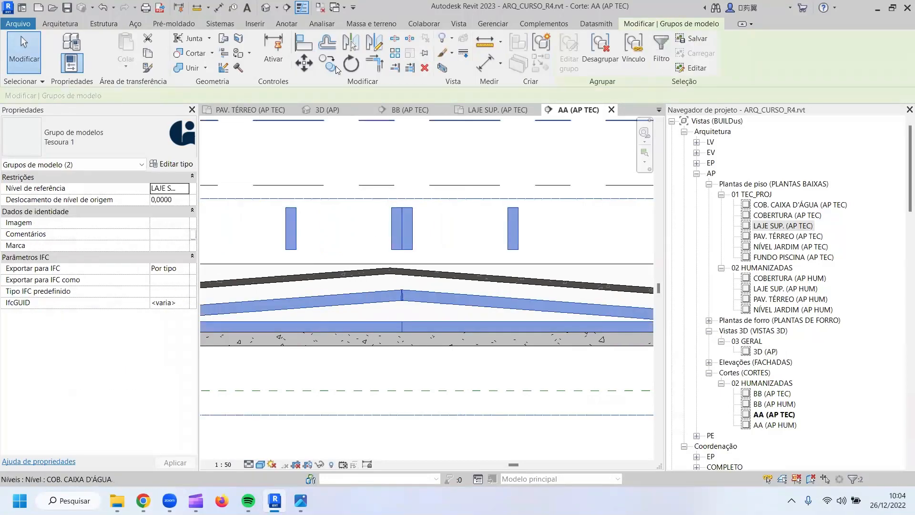
left_click(304, 63)
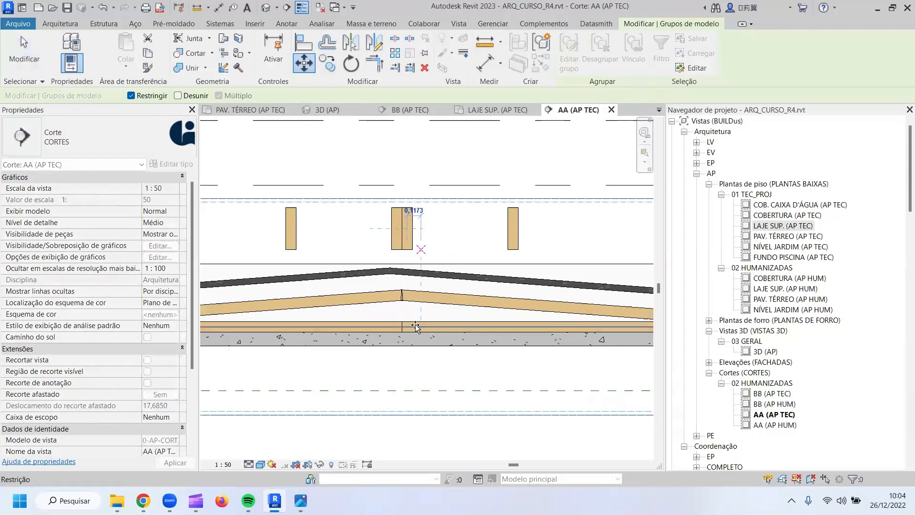
left_click(131, 96)
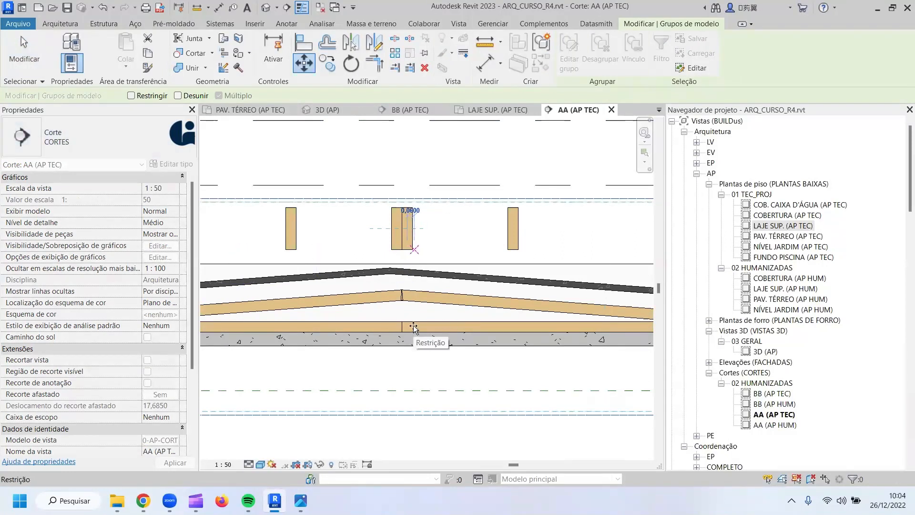
left_click(419, 320)
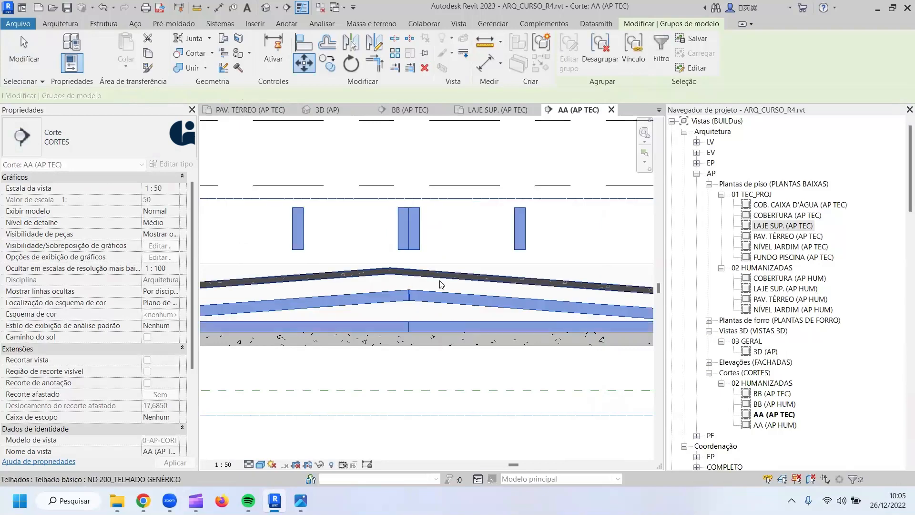
Undo the group move, both chord alignments and the ungrouping of Tesoura 2.
scroll(408, 267, "down", 3)
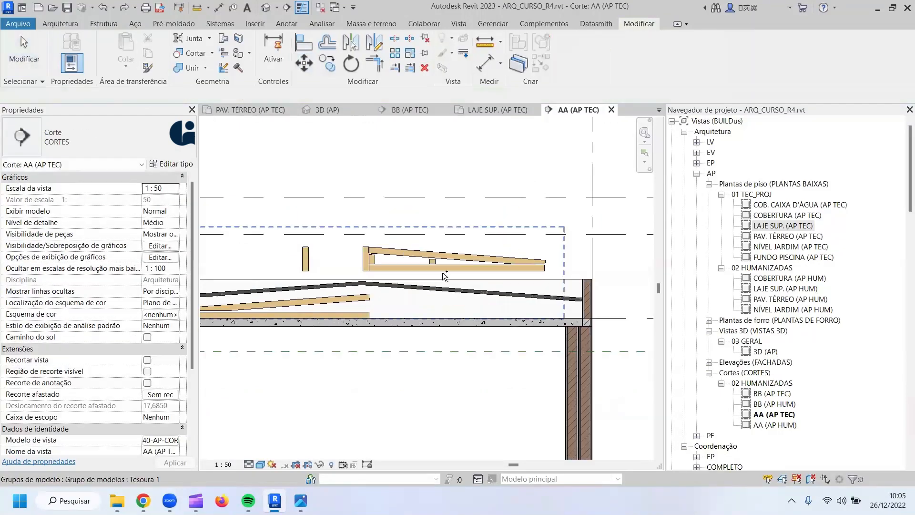
scroll(405, 265, "down", 3)
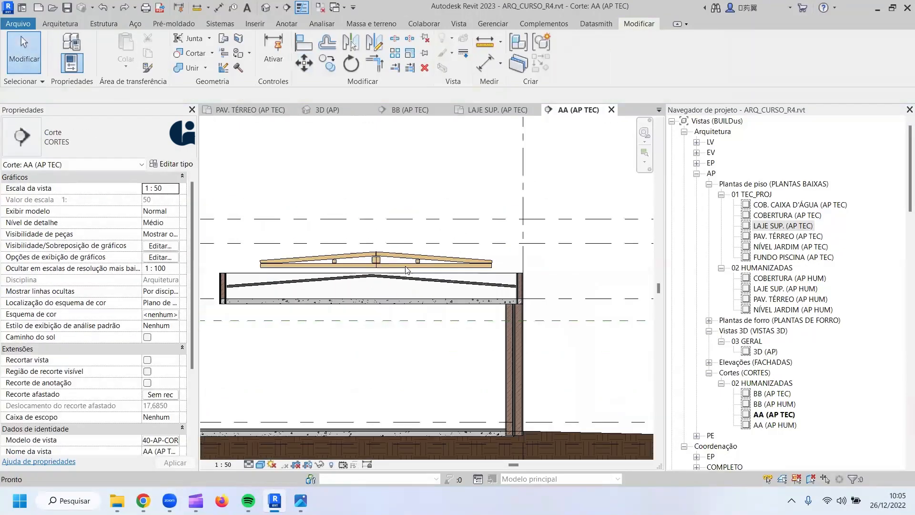
left_click(372, 266)
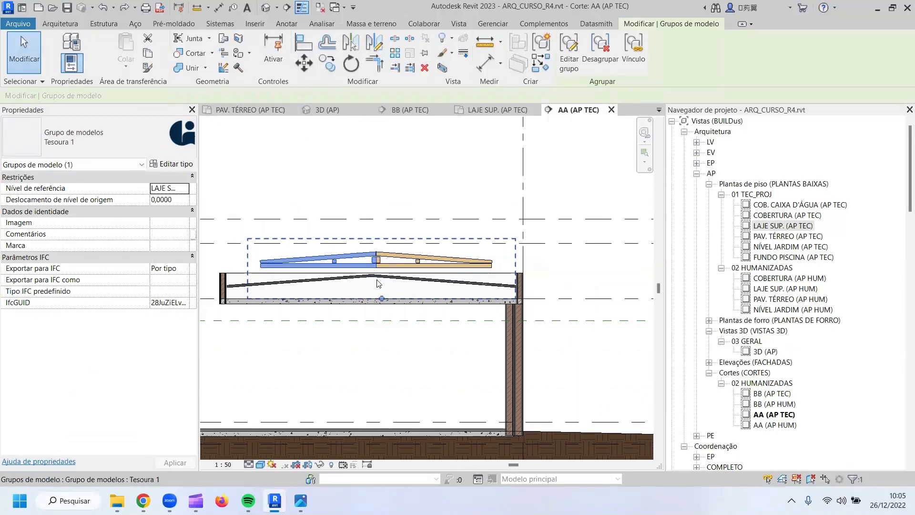
left_click(376, 280)
Try to move the whole Tesoura 2 group down from its bottom chord to the slab with Restringir on.
left_click(383, 257)
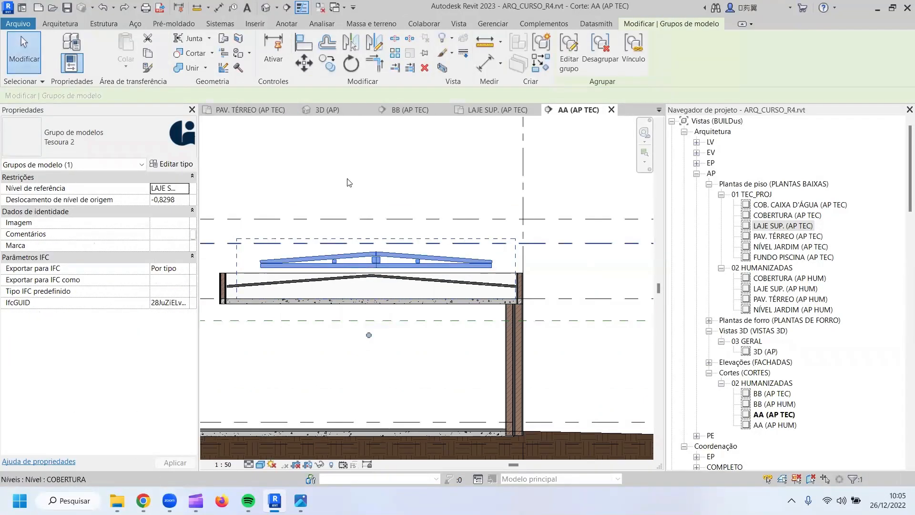
left_click(304, 63)
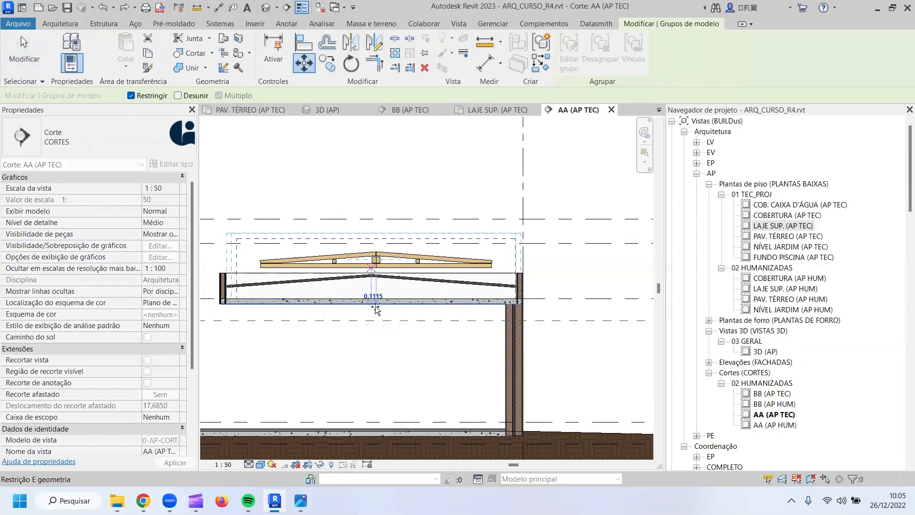
left_click(375, 303)
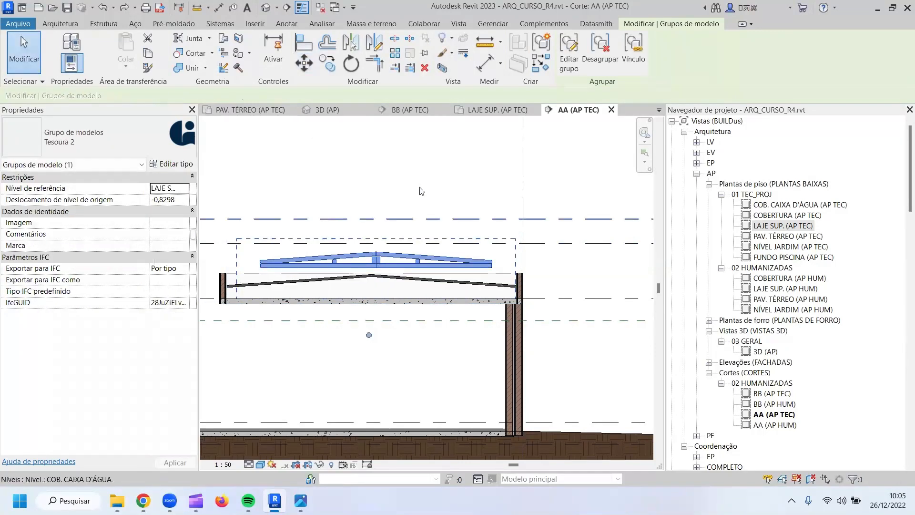
Ungroup the Tesoura 2 truss group above the roof.
left_click(587, 64)
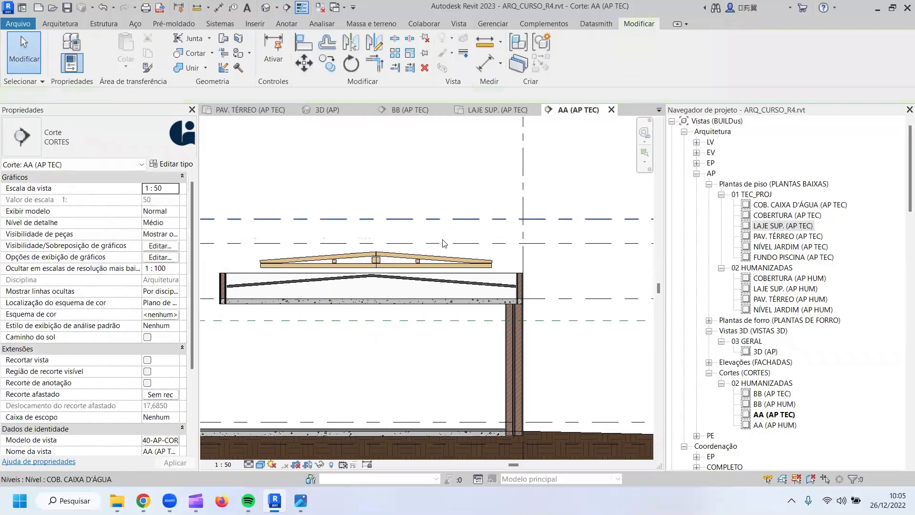
Ungroup both Tesoura 1 truss halves above the roof into their individual timber members.
left_click(401, 265)
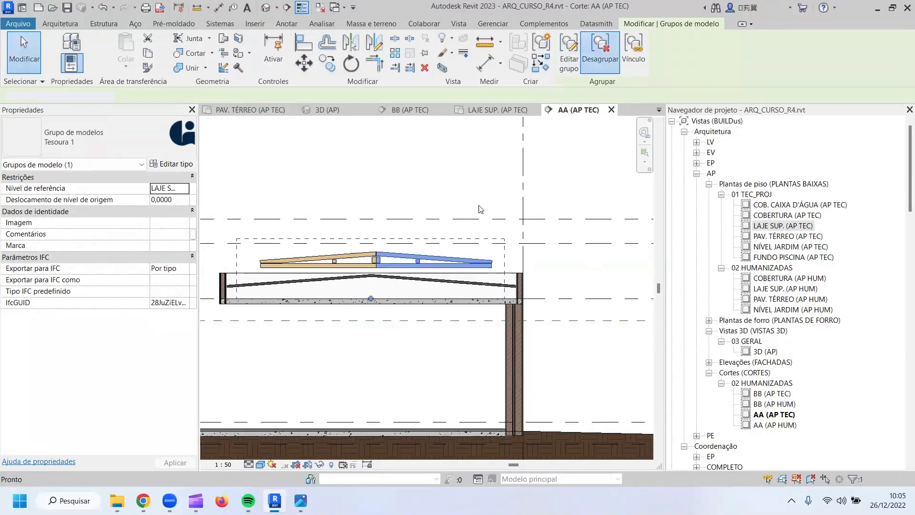
left_click(600, 50)
left_click(320, 262)
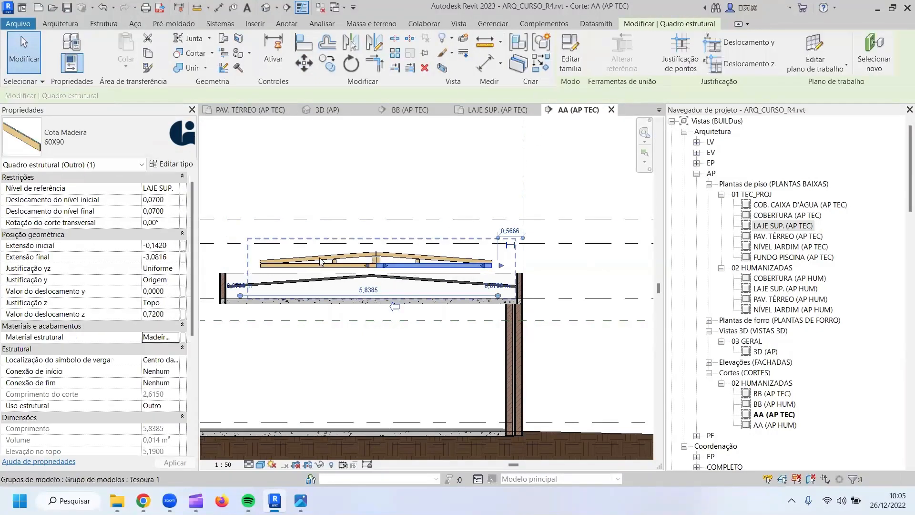
left_click(329, 258)
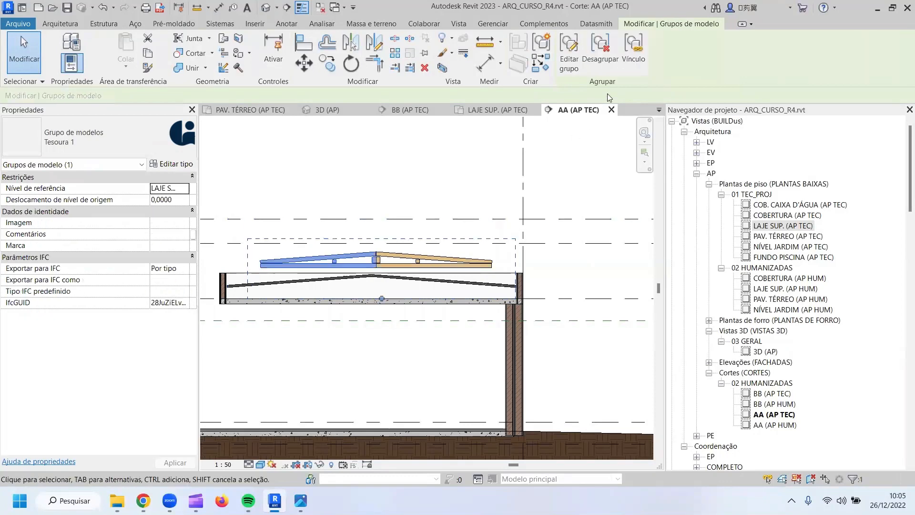
left_click(601, 60)
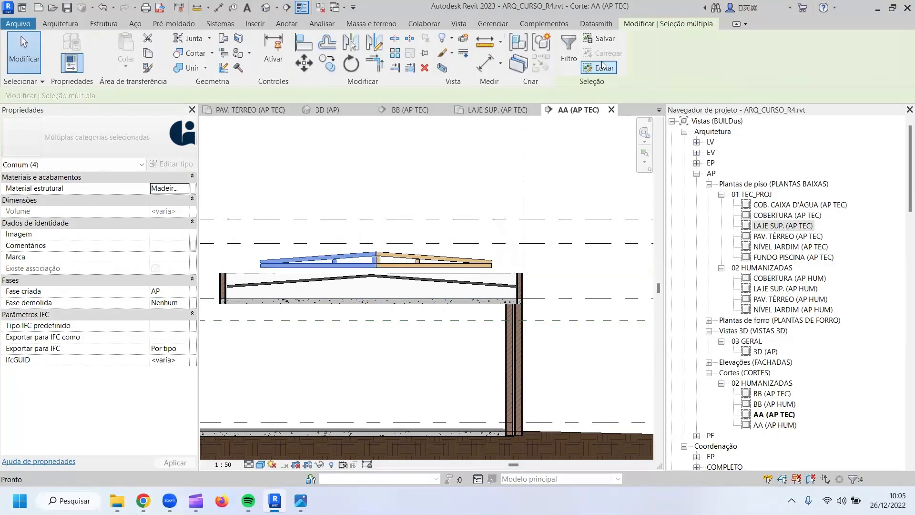
left_click(374, 258)
left_click(249, 234)
left_click_drag(249, 230, 495, 276)
left_click(481, 264, "ctrl")
left_click(472, 267, "ctrl")
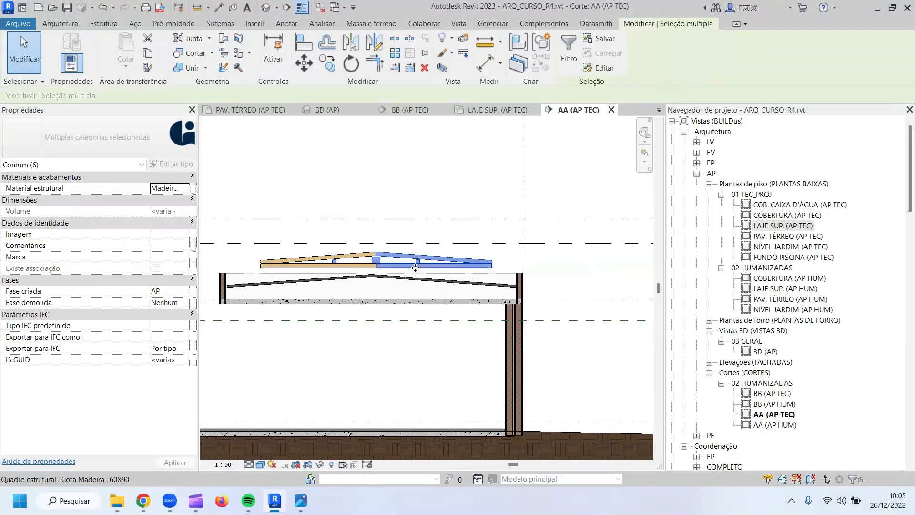
left_click(367, 257, "ctrl")
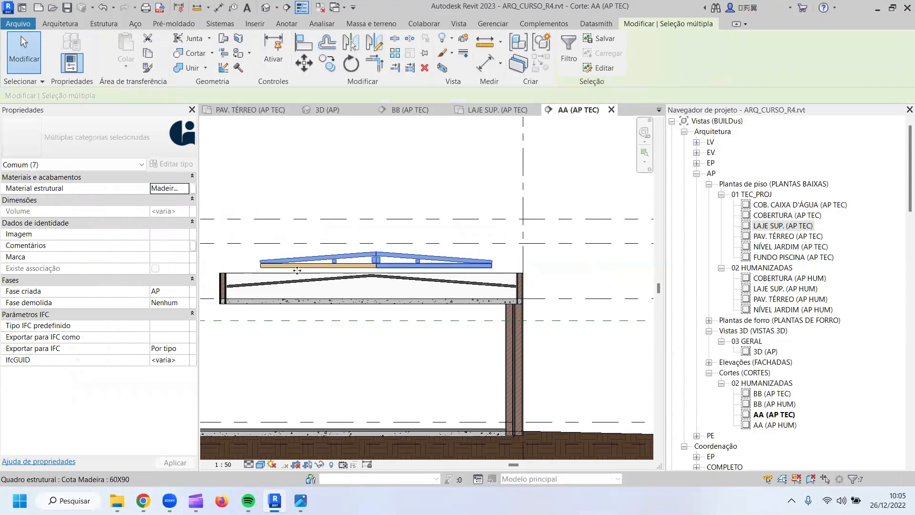
left_click(334, 263)
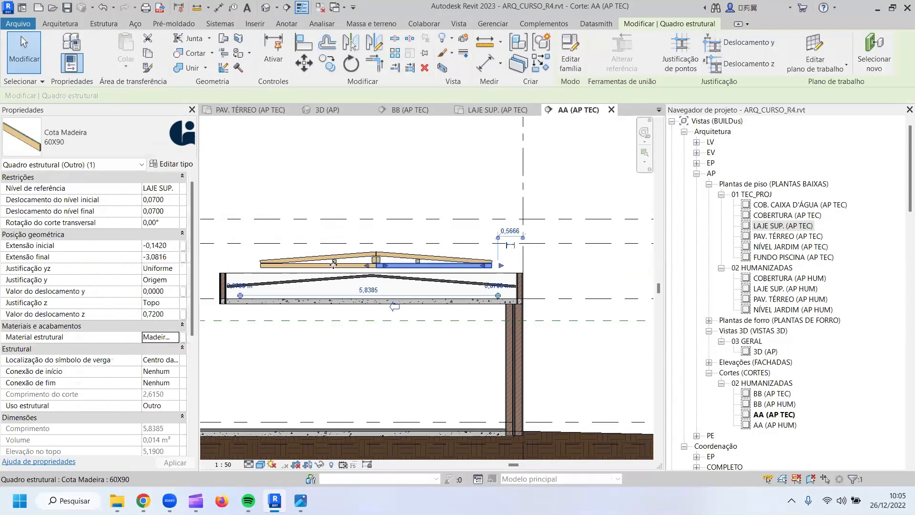
key("Escape")
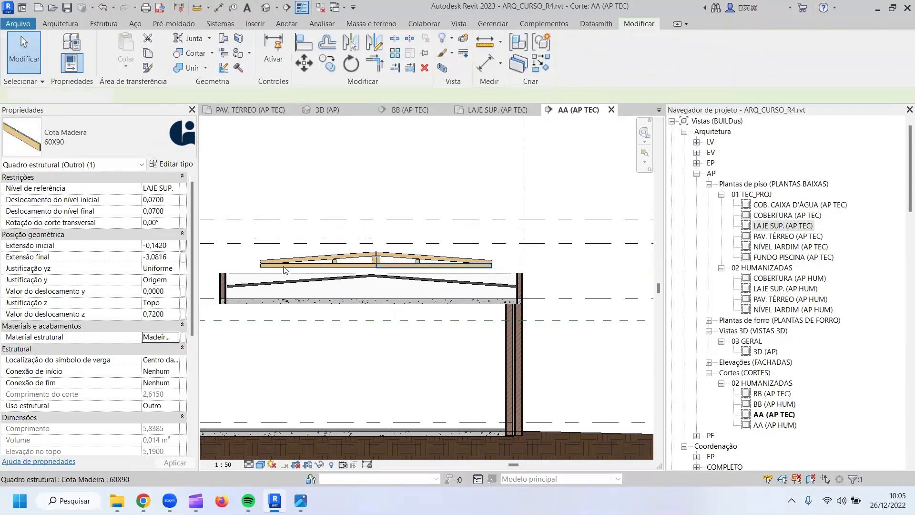
Try to move all eight ungrouped truss members together down to the slab with the Move tool, toggling the Restringir option.
scroll(282, 266, "up", 2)
left_click(477, 268)
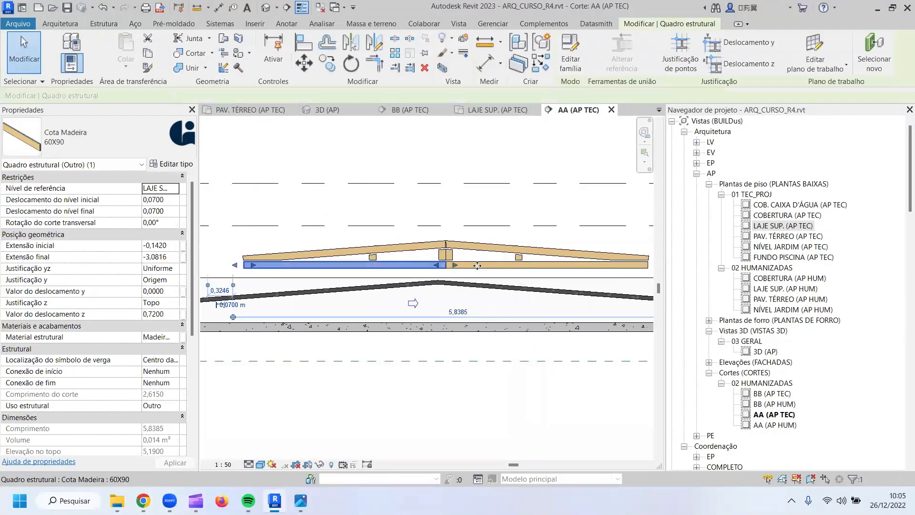
middle_click_drag(531, 269, 464, 269)
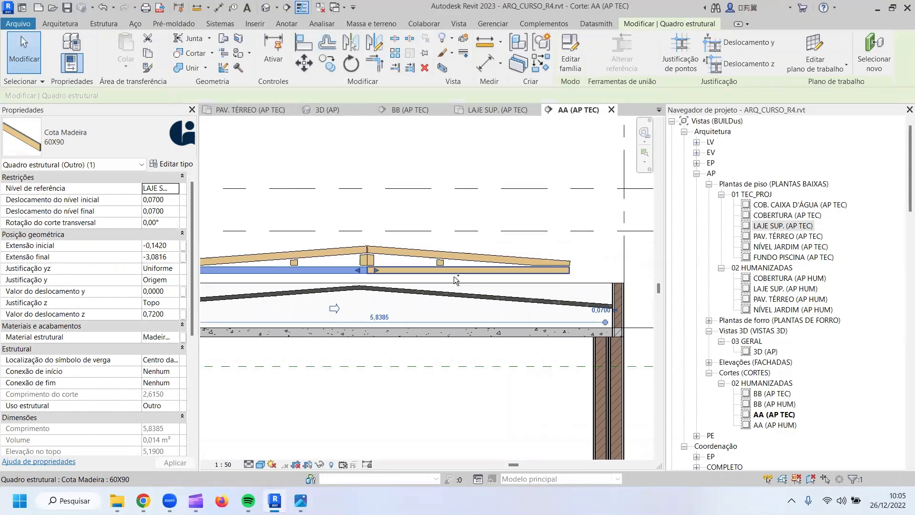
left_click(434, 269, "ctrl")
left_click(432, 254, "ctrl")
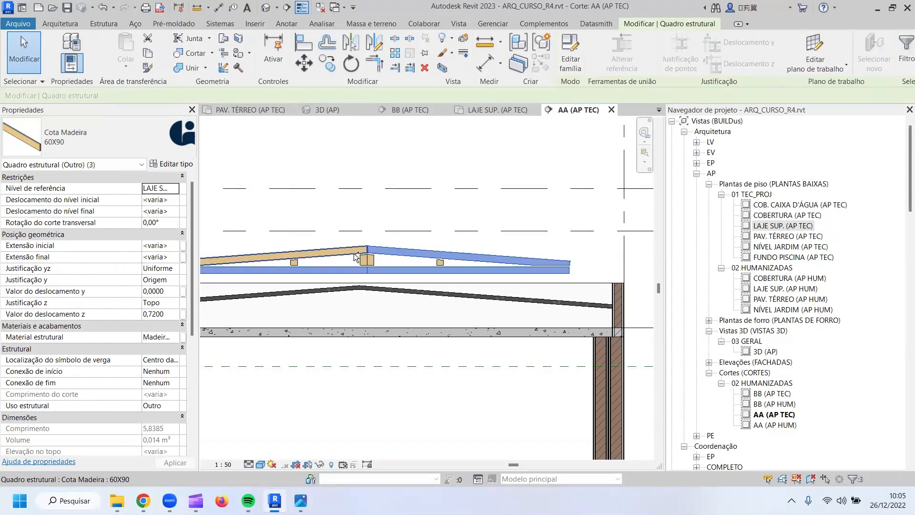
left_click(356, 252, "ctrl")
left_click(376, 263, "ctrl")
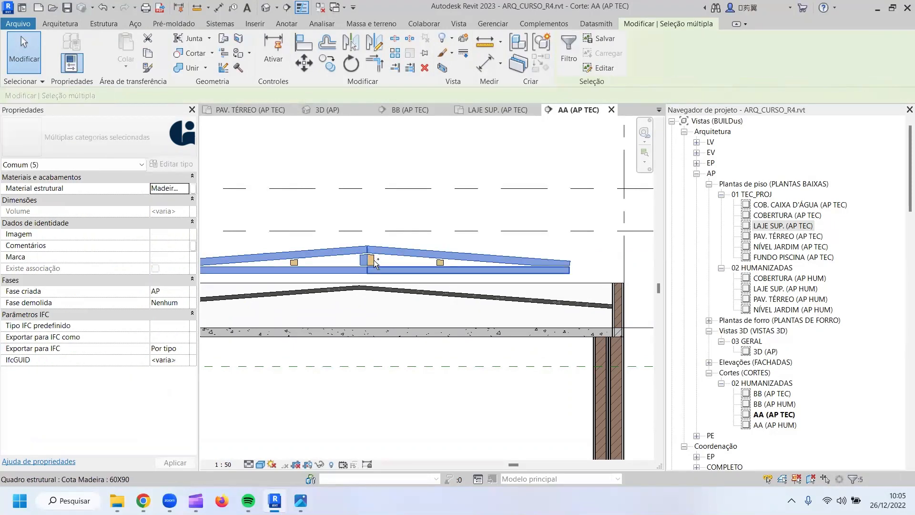
left_click(373, 261, "ctrl")
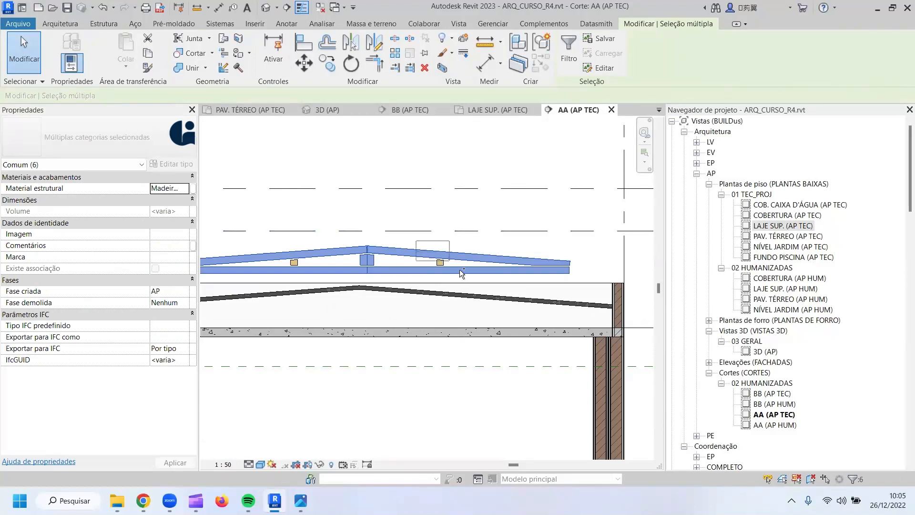
left_click(440, 262, "ctrl")
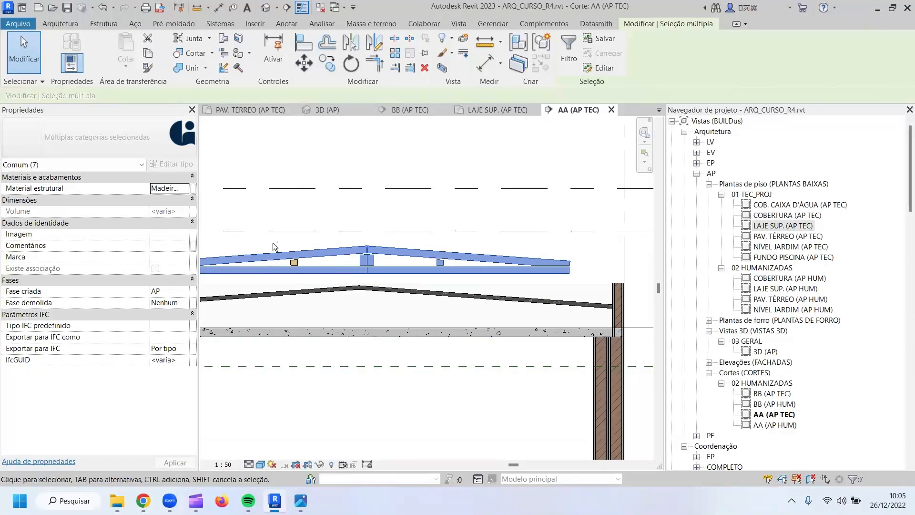
left_click_drag(310, 282, 310, 283, "ctrl")
left_click(303, 70)
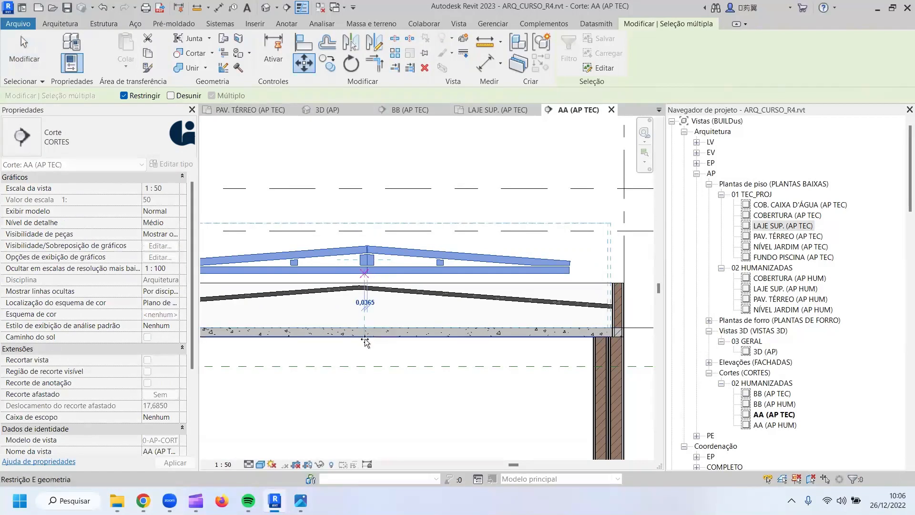
key("shift")
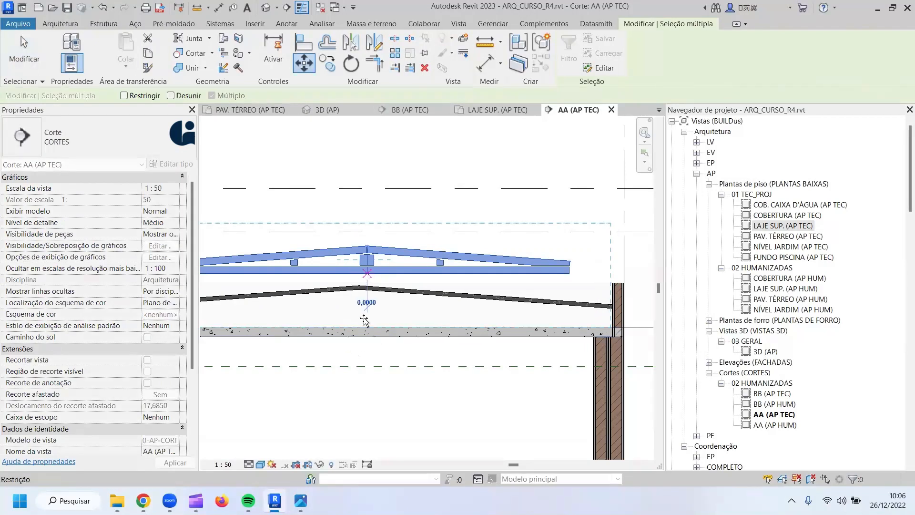
key("shift")
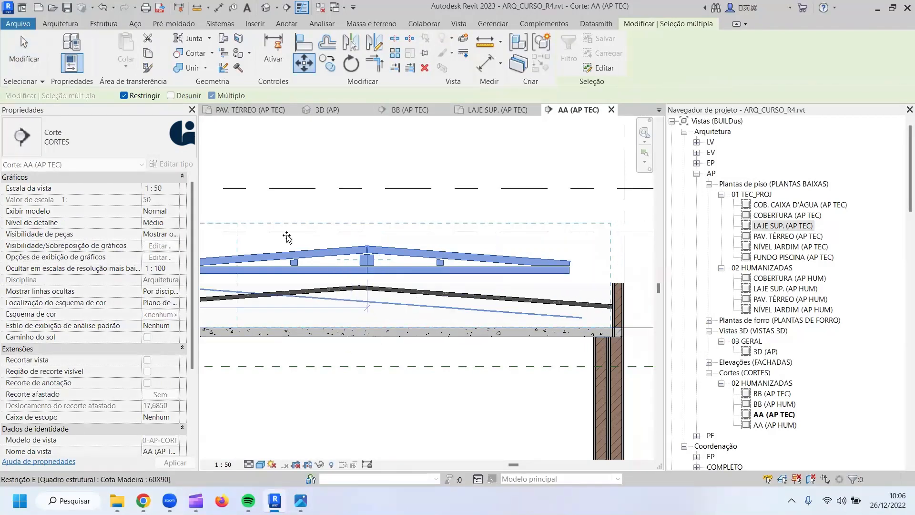
left_click(129, 95)
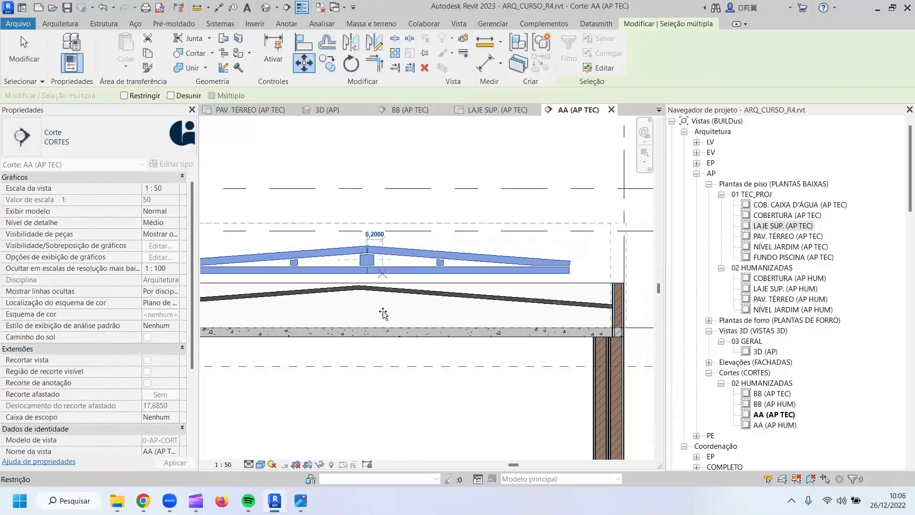
middle_click_drag(384, 315, 421, 343)
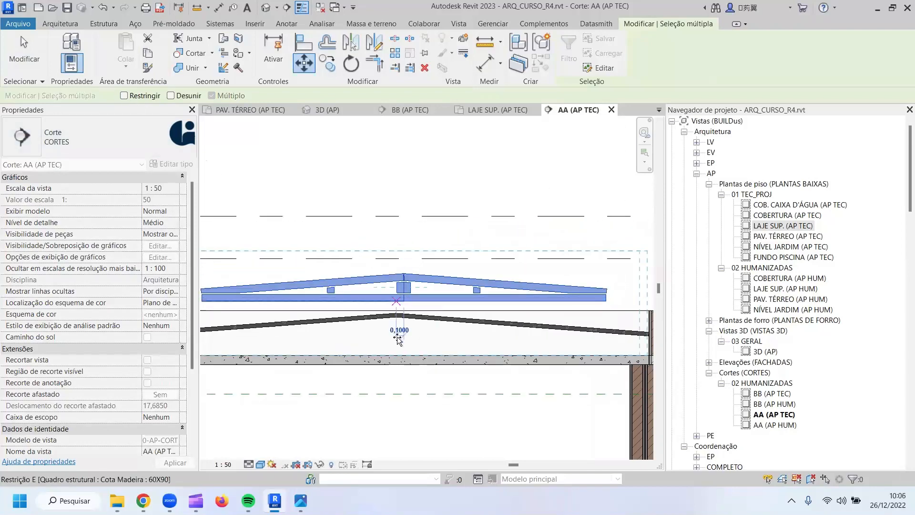
key("Escape")
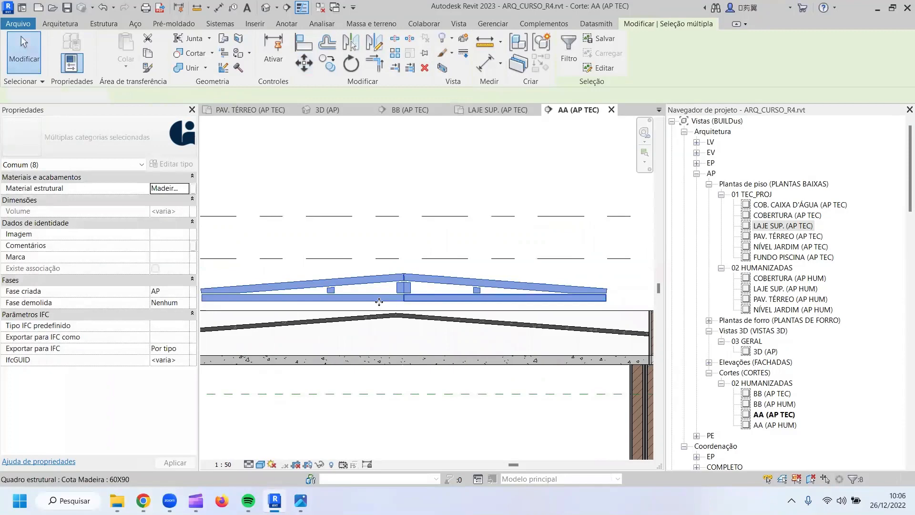
Set both the start and end level offsets of the truss's right-hand bottom chord to 0, accepting the joint warning.
left_click(378, 302)
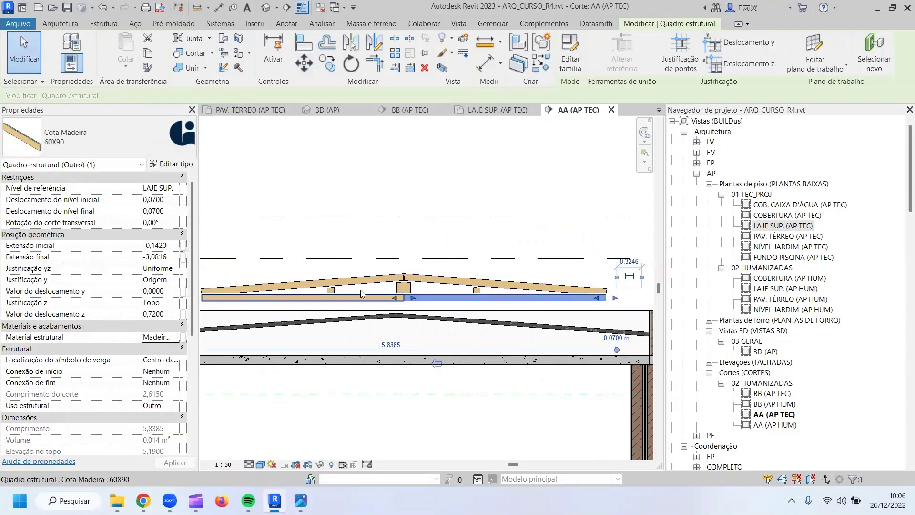
left_click(165, 199)
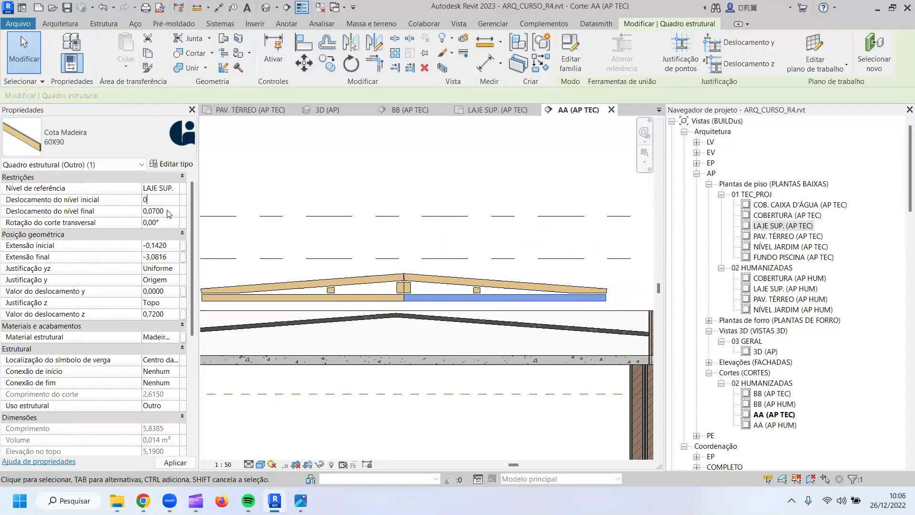
type("0")
left_click(169, 210)
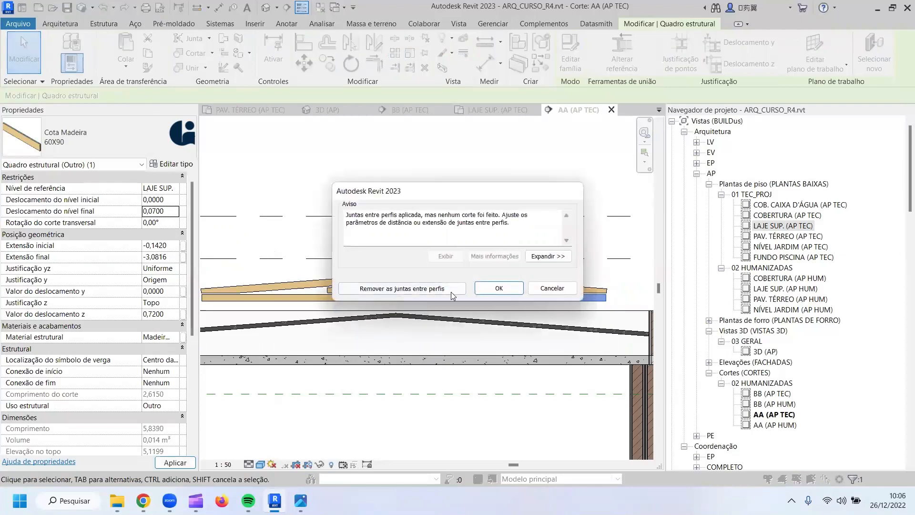
left_click(491, 288)
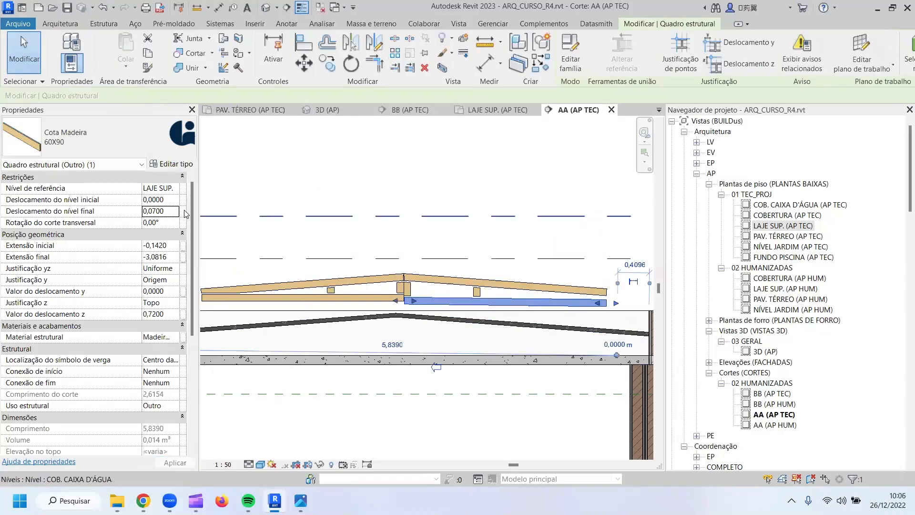
left_click_drag(164, 214, 125, 216)
type("0")
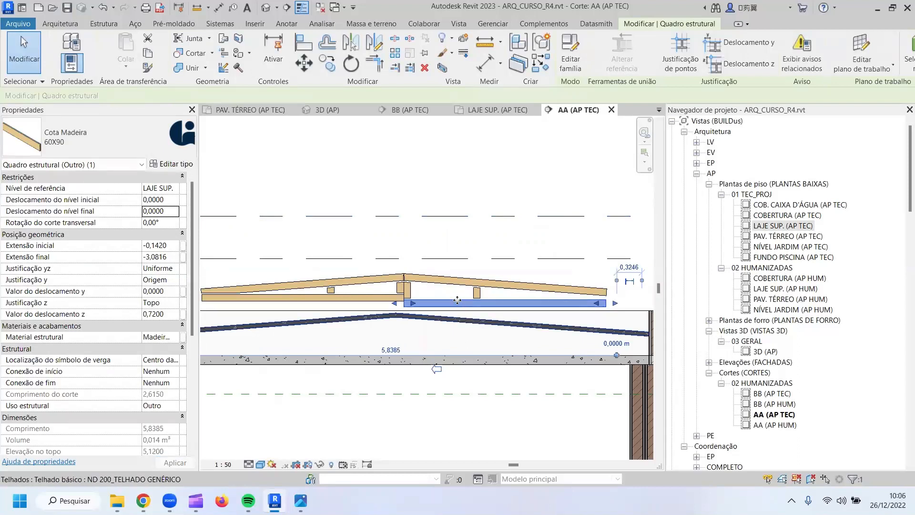
Set the right-hand bottom chord's z offset value to 0 and accept the joint warnings.
scroll(520, 322, "down", 2)
middle_click_drag(519, 326, 457, 320)
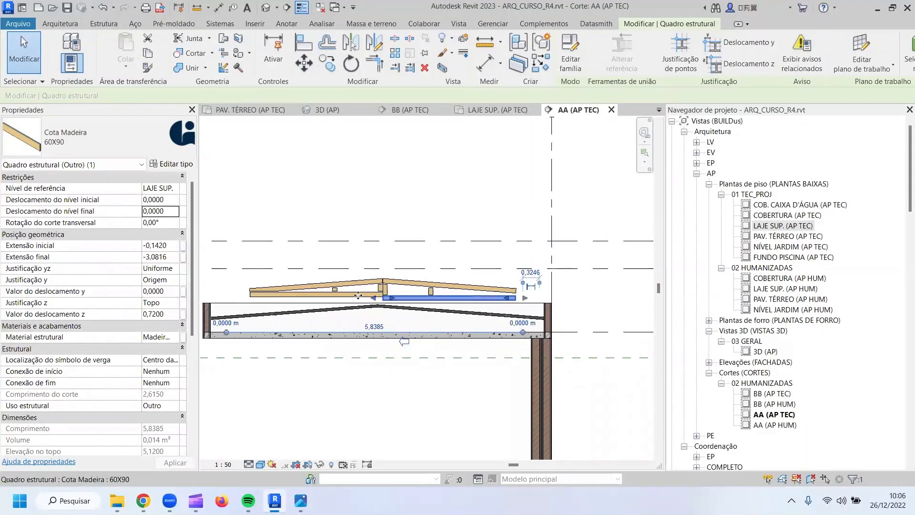
left_click(171, 313)
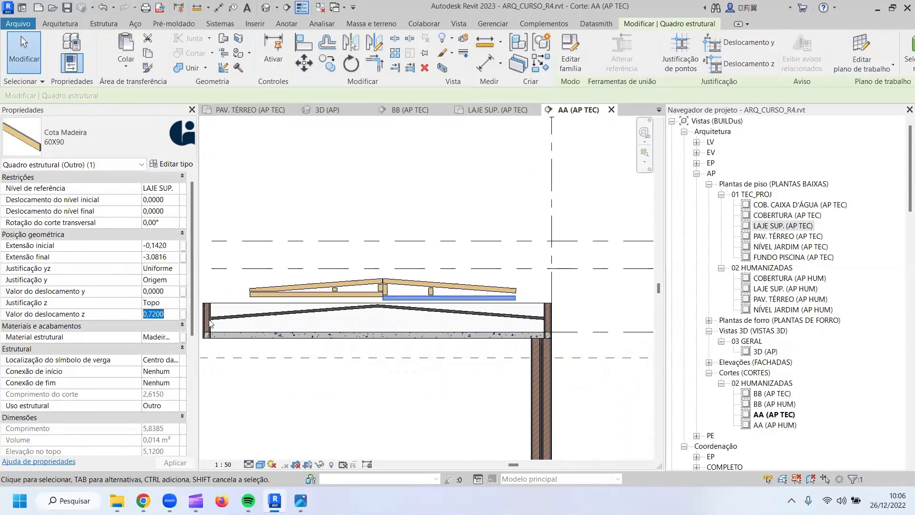
left_click(172, 313)
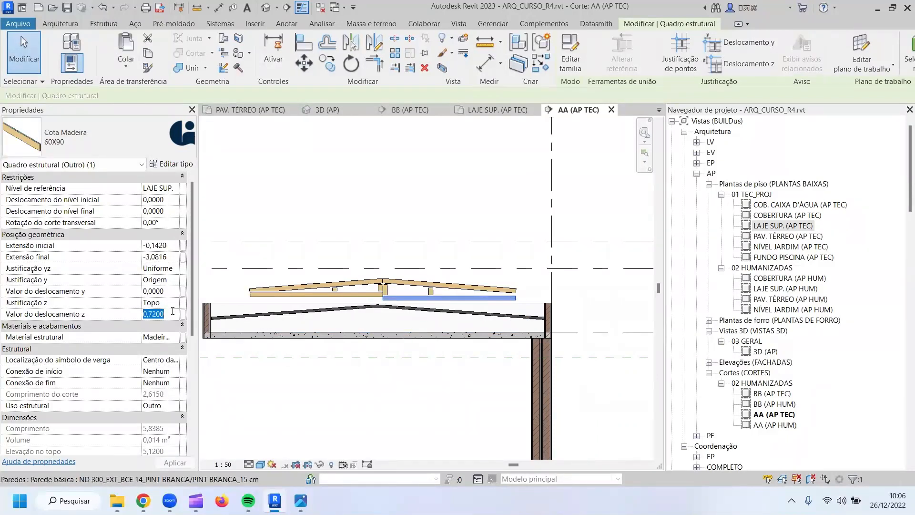
type("0")
key("Return")
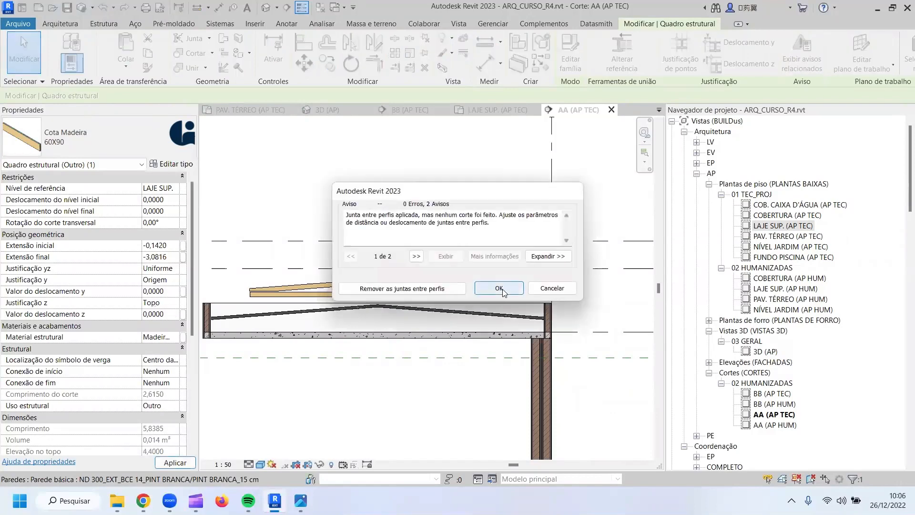
left_click(500, 289)
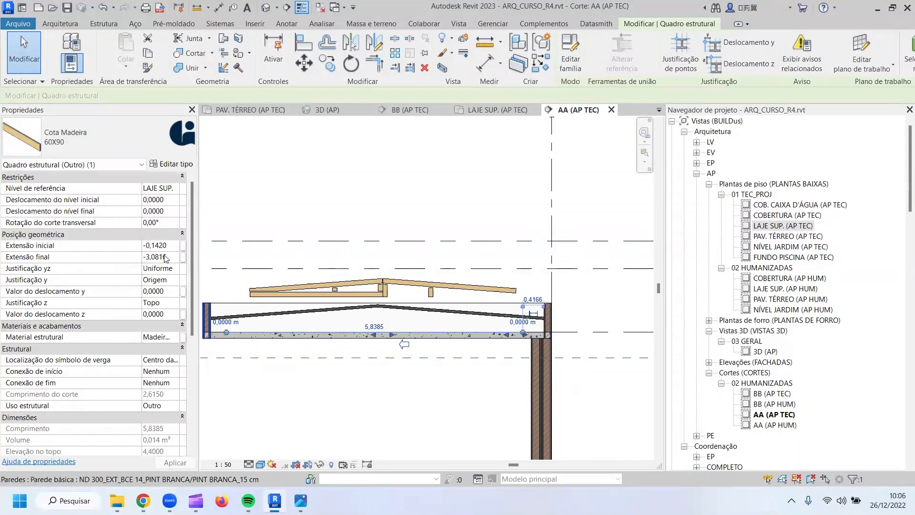
Set the right-hand bottom chord's z offset value to 0,12.
left_click(164, 300)
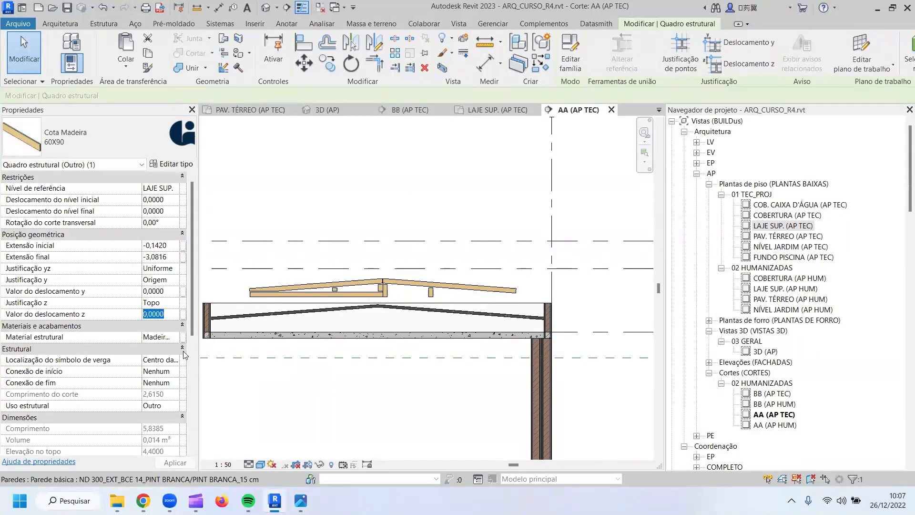
type("0,1")
key("Return")
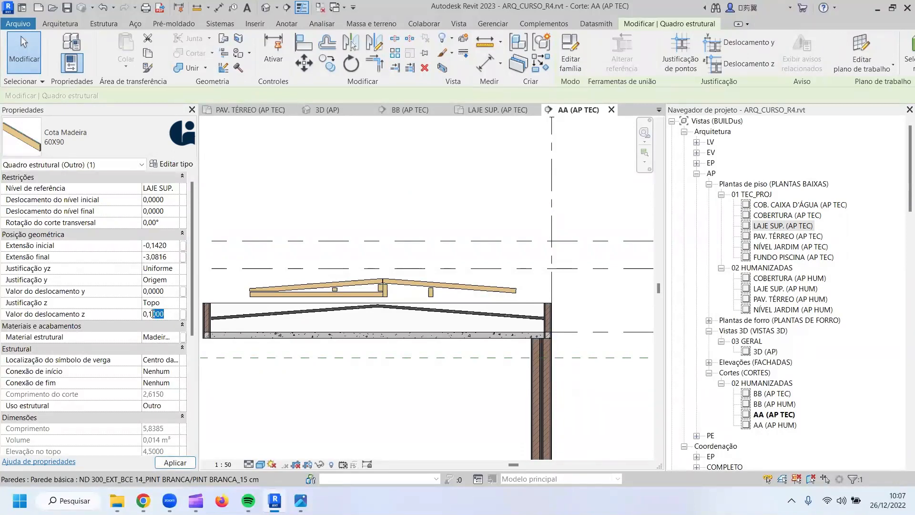
key("Return")
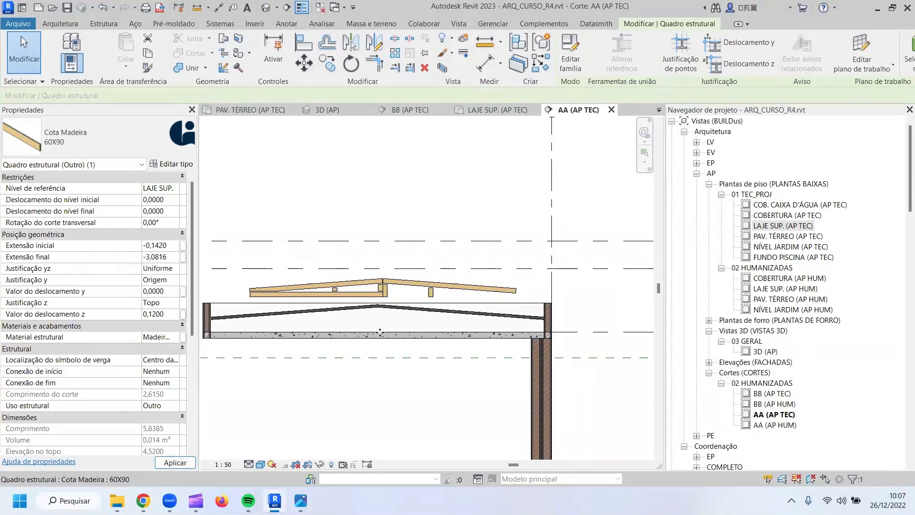
Align the underside of the right-hand bottom chord with the top face of the upper slab.
left_click(304, 43)
scroll(414, 334, "up", 2)
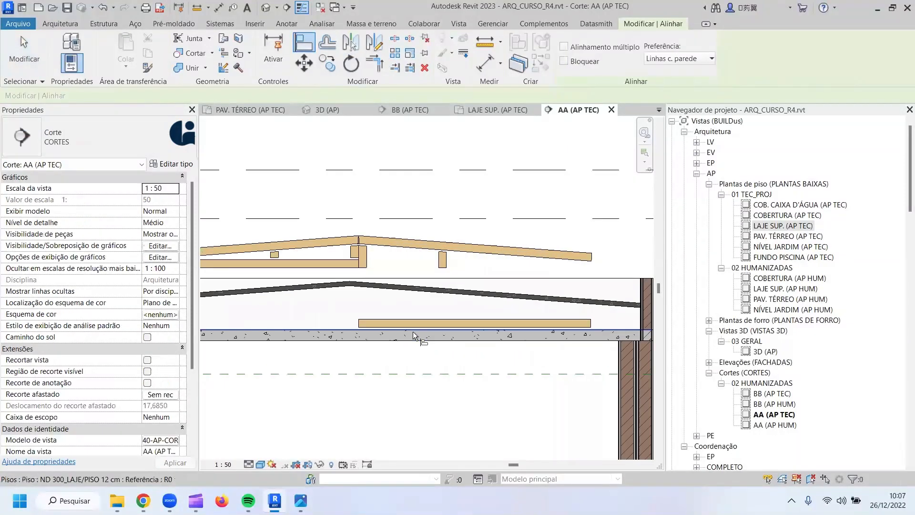
left_click(413, 331)
left_click(412, 328)
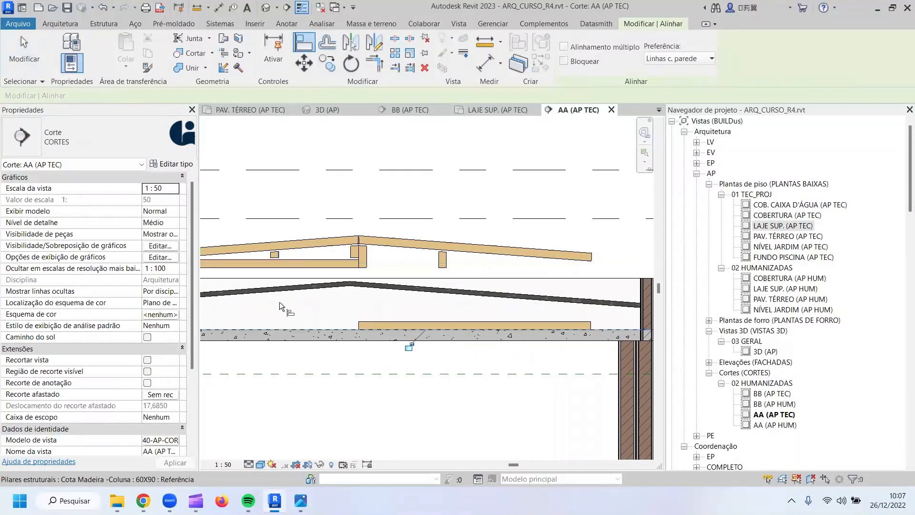
Align the underside of the left-hand bottom chord with the top face of the upper slab, removing the joints between framing members.
left_click(283, 328)
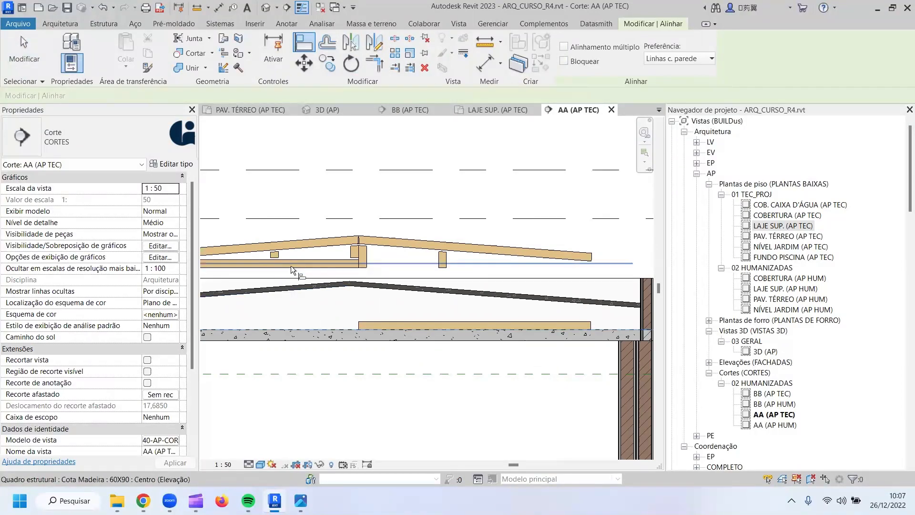
left_click(289, 263)
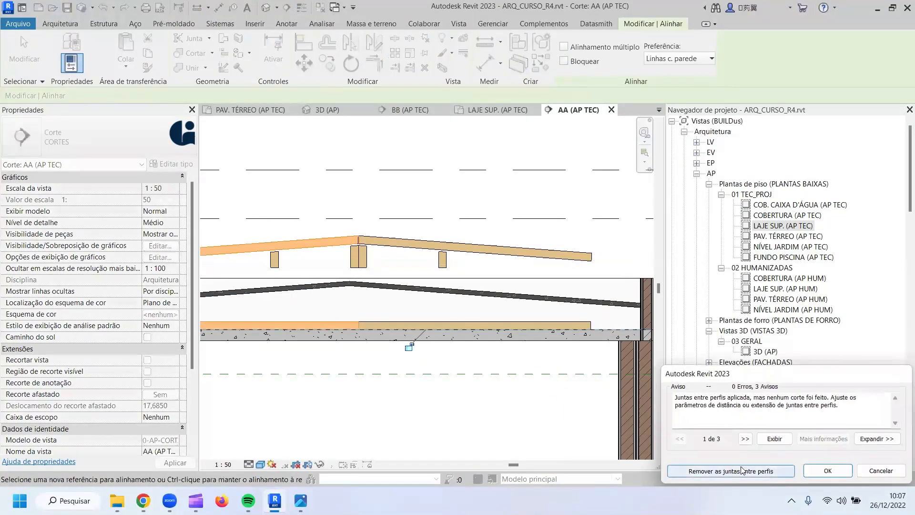
left_click(688, 470)
middle_click_drag(456, 287, 481, 285)
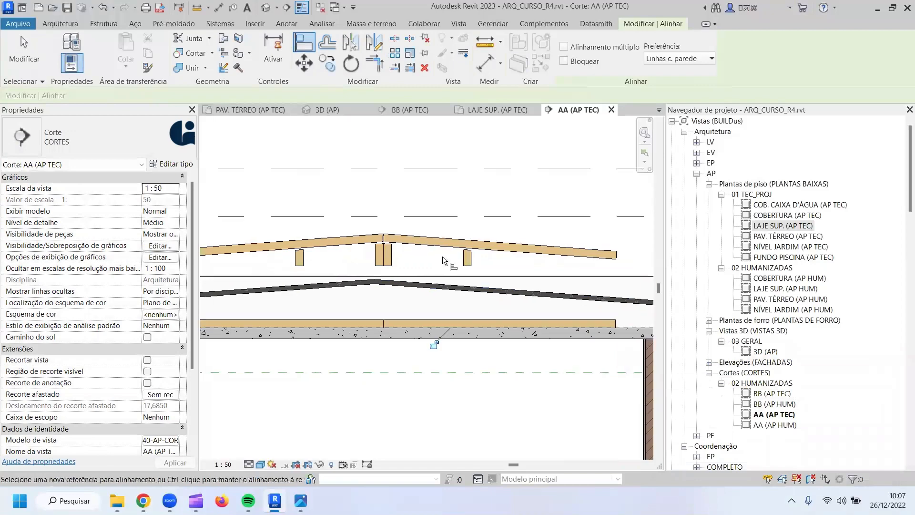
key("Escape")
Set the z offset value of the right-hand top chord to 0,12 and accept the joint warnings.
left_click(500, 249)
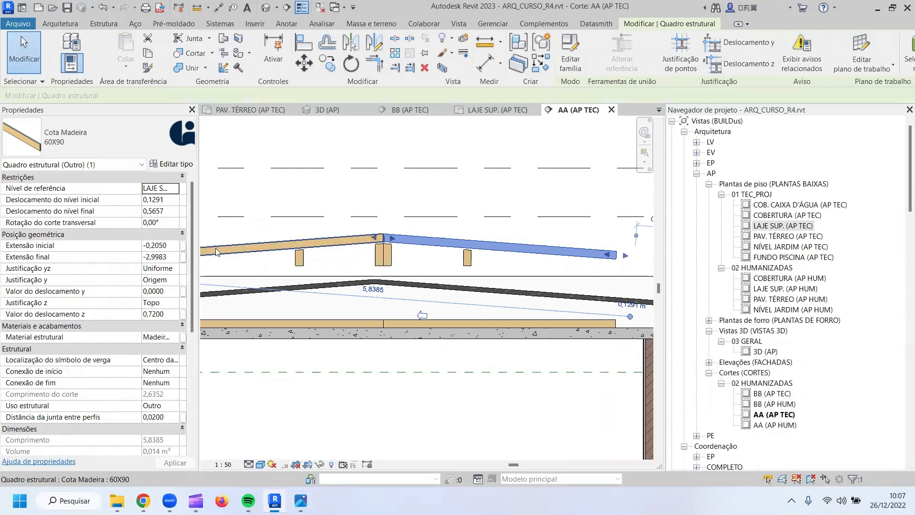
left_click(170, 314)
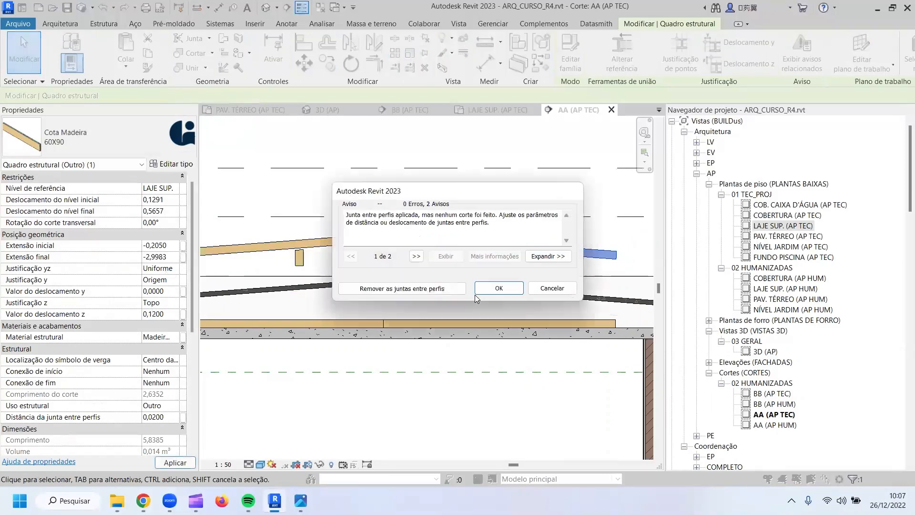
left_click(481, 290)
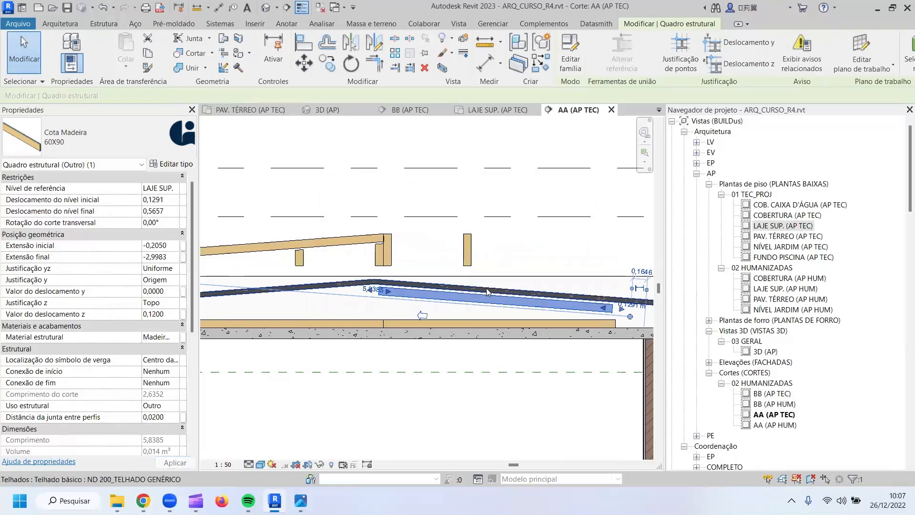
left_click(313, 251)
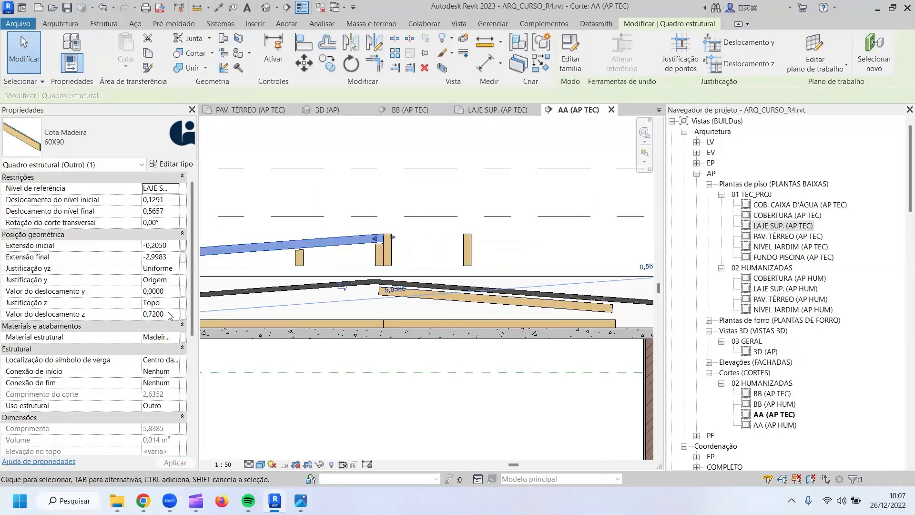
key("Escape")
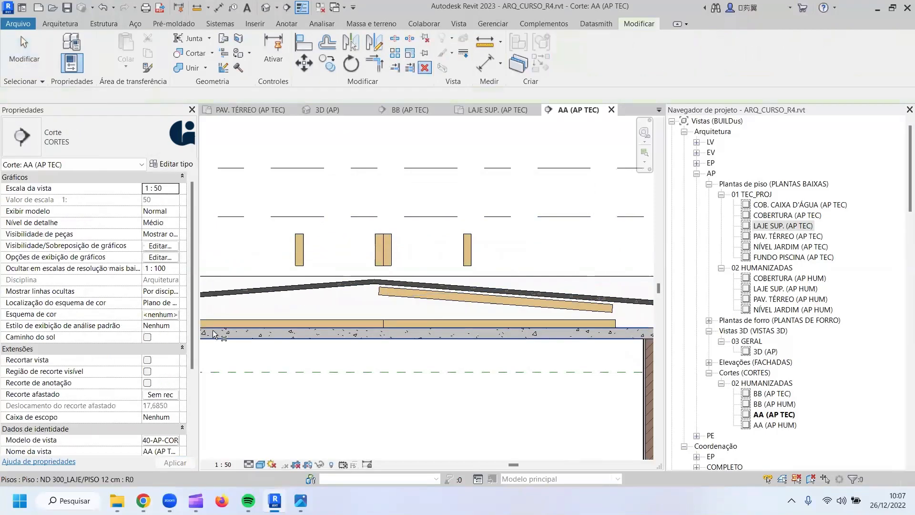
key("ctrl+z")
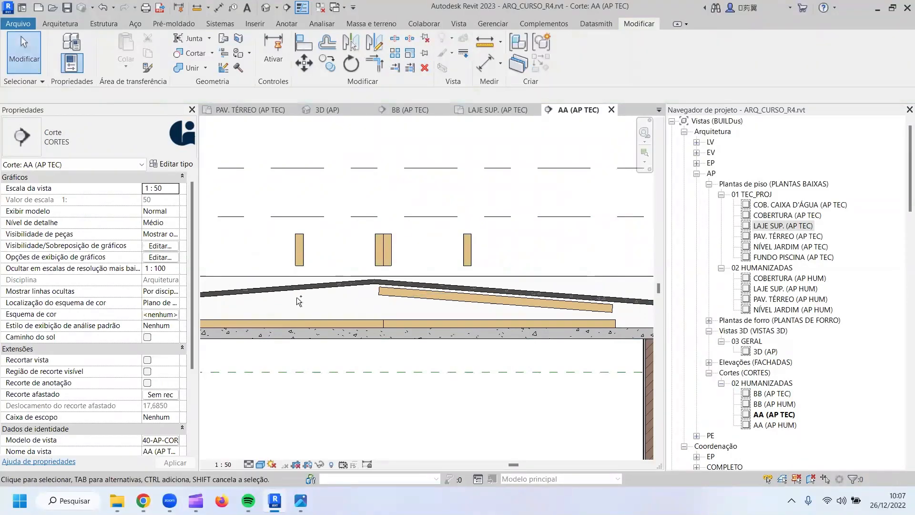
Set the z offset value of the left-hand top chord to 0,12 and accept the joint warnings.
left_click(231, 253)
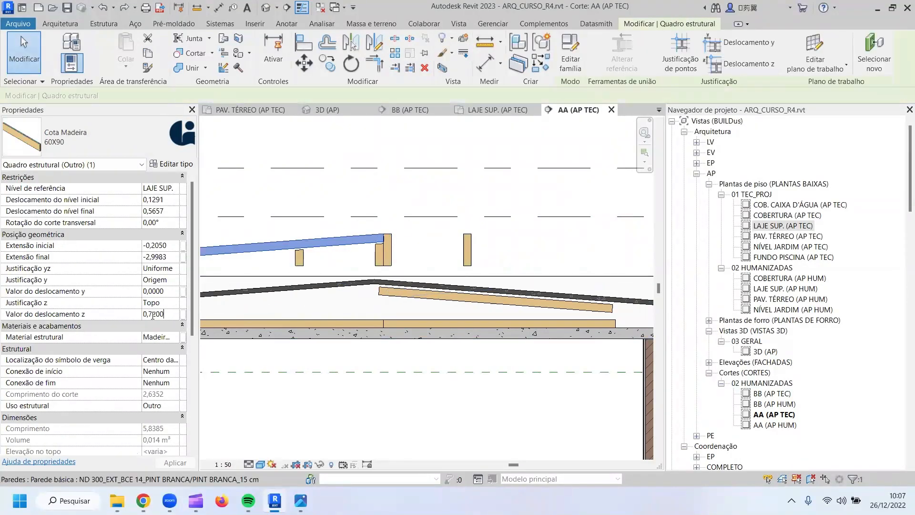
type("0,12")
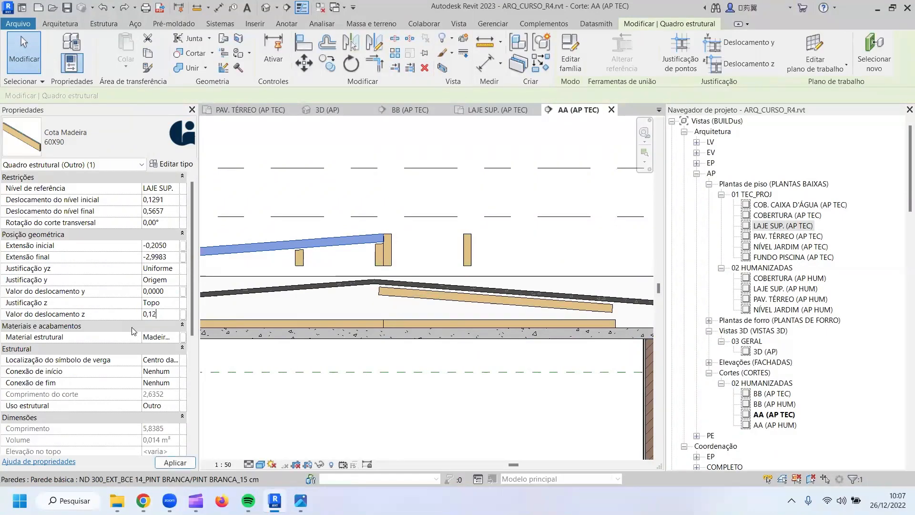
key("Return")
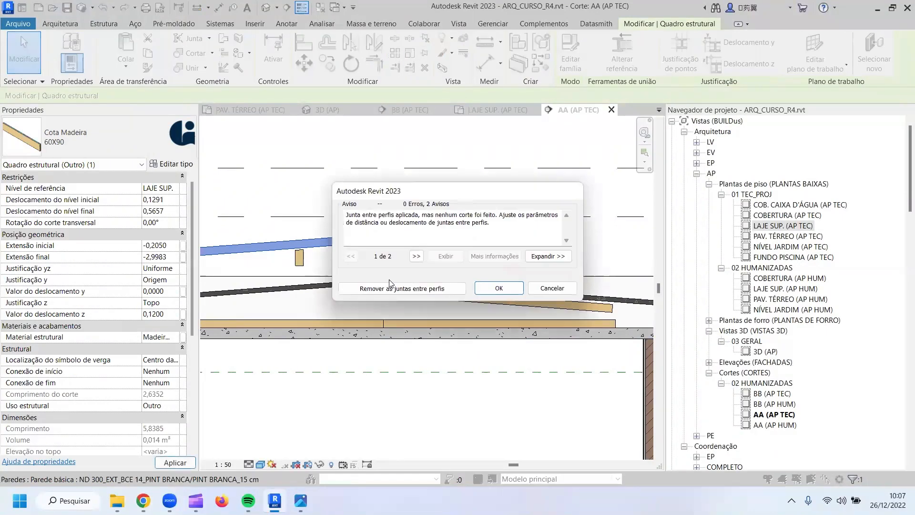
left_click(478, 287)
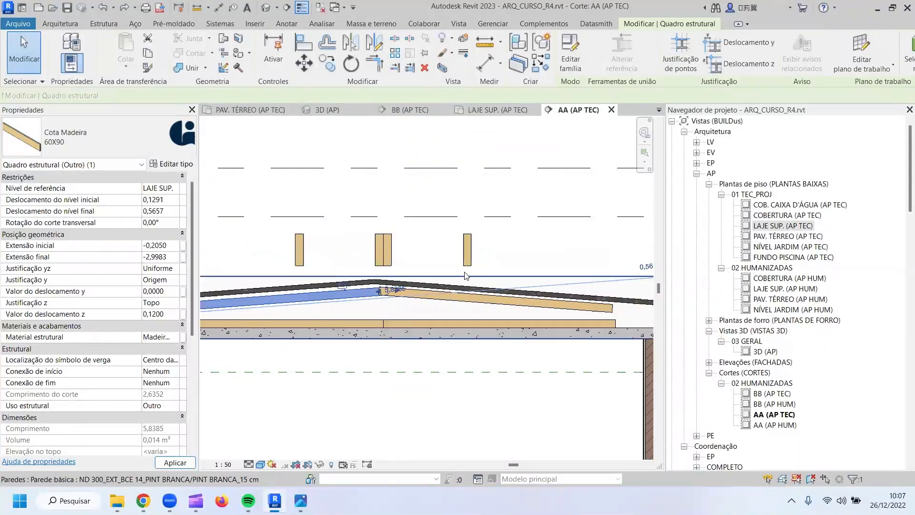
key("Escape")
Try to move the truss's left-hand vertical post down toward the lowered chords.
left_click(298, 250)
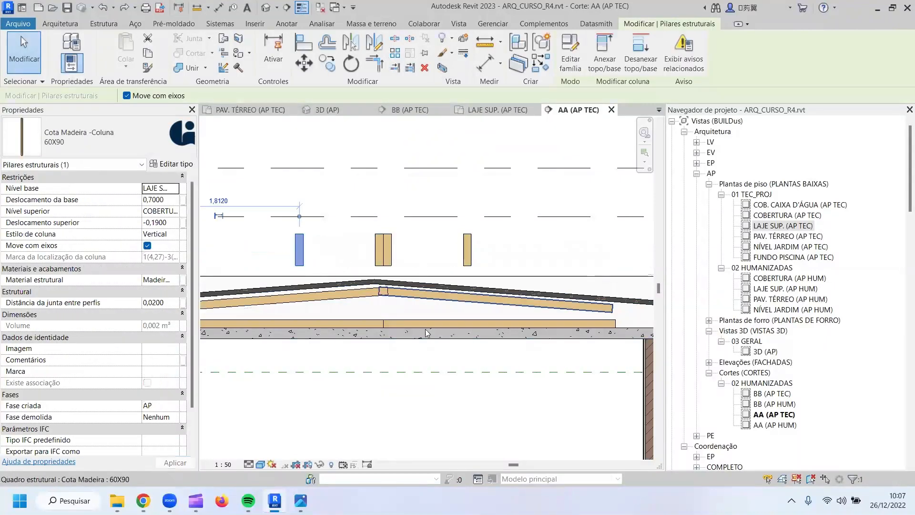
scroll(422, 323, "down", 2)
scroll(382, 302, "up", 2)
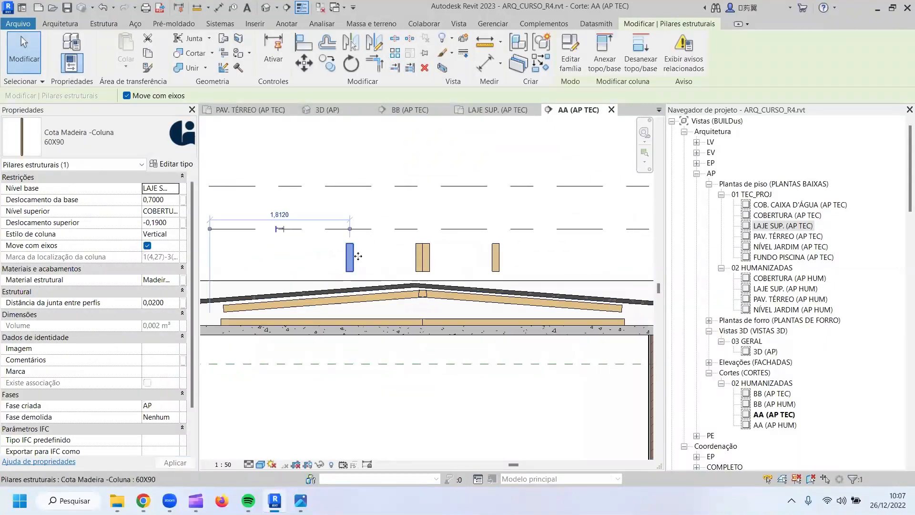
mouse_move(352, 274)
left_mouse_down()
mouse_move(353, 307)
mouse_move(353, 279)
left_mouse_up()
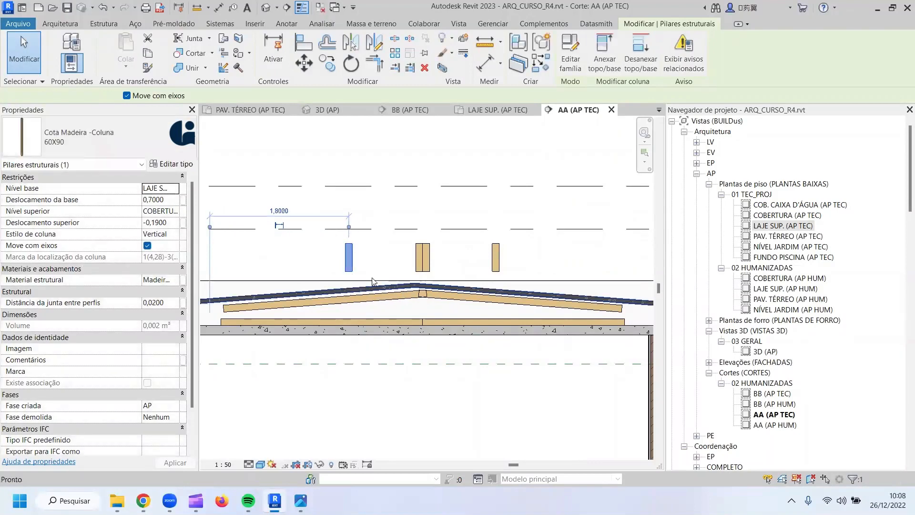
key("Escape")
Set the base offset of all four vertical truss posts to 0.
left_click(355, 256)
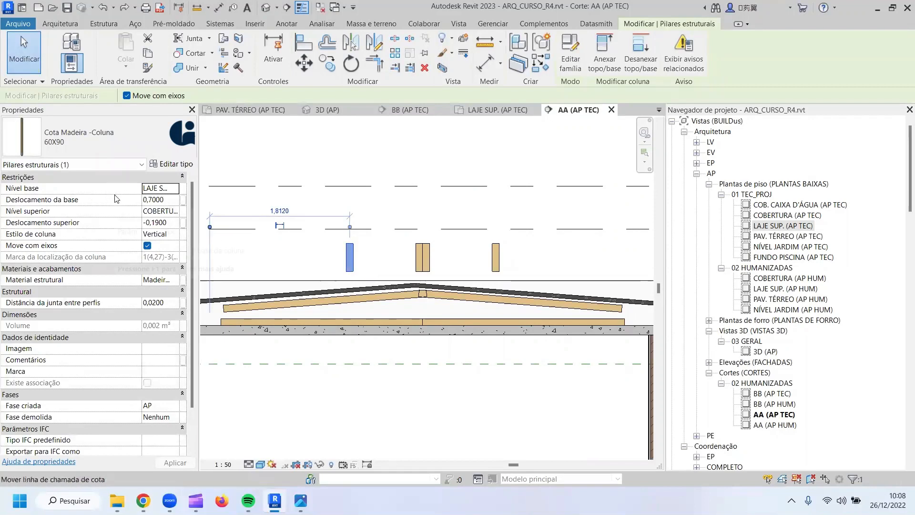
left_click(168, 200)
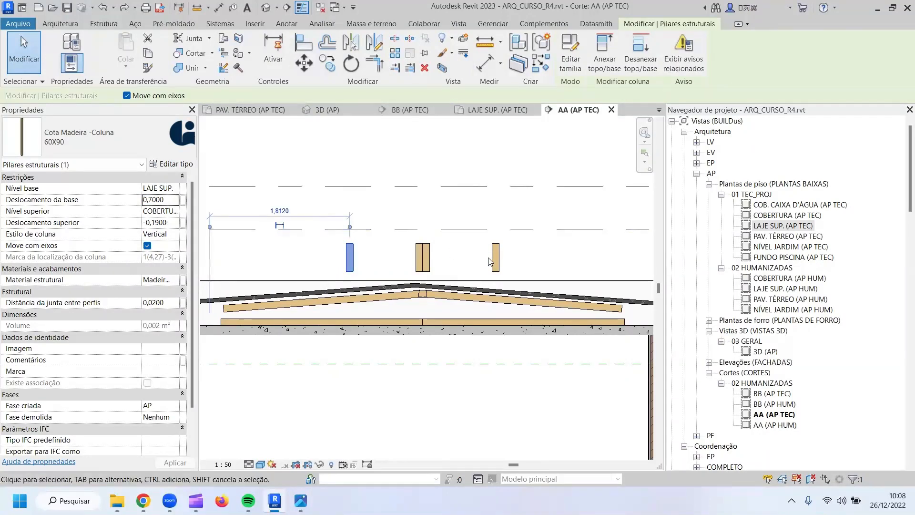
left_click(494, 261)
left_click(430, 258, "ctrl")
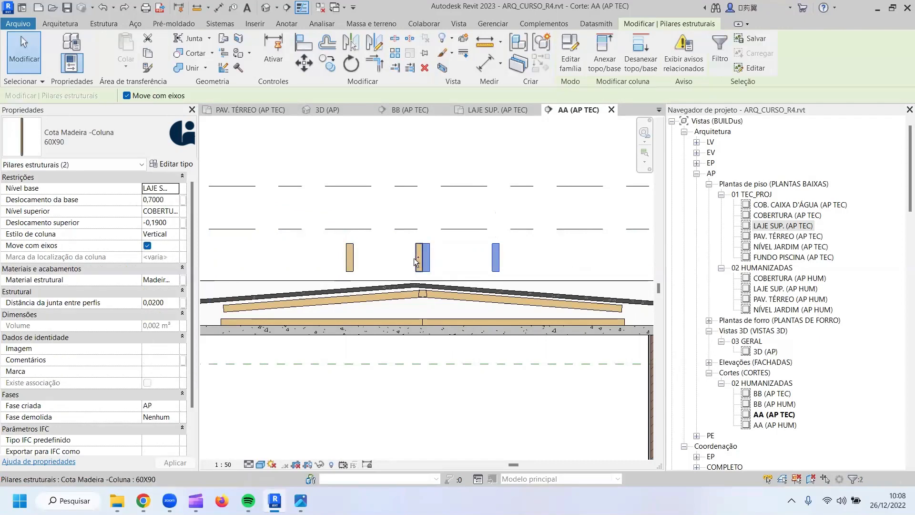
left_click(417, 258, "ctrl")
left_click(352, 262, "ctrl")
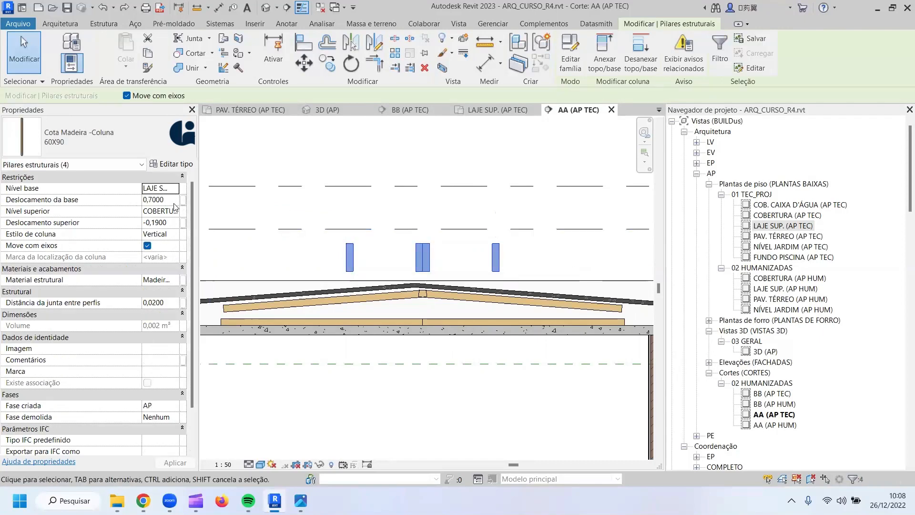
left_click(173, 200)
type("0")
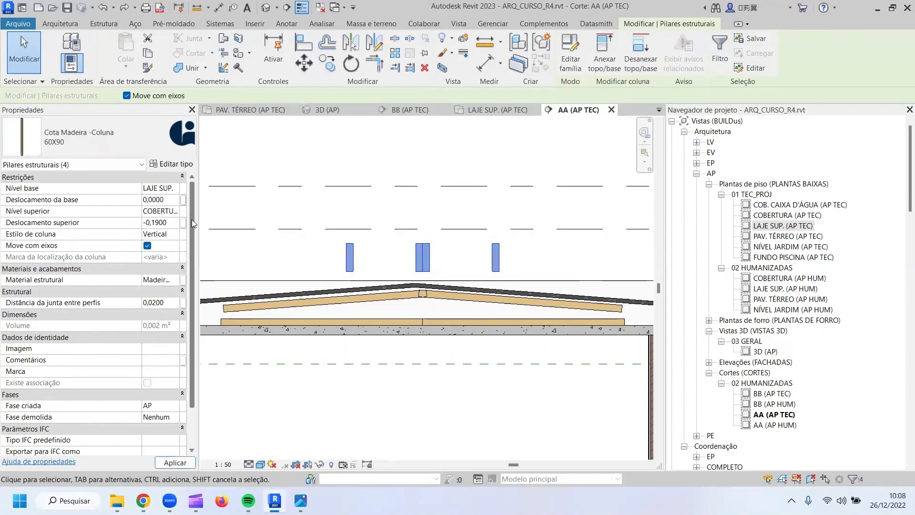
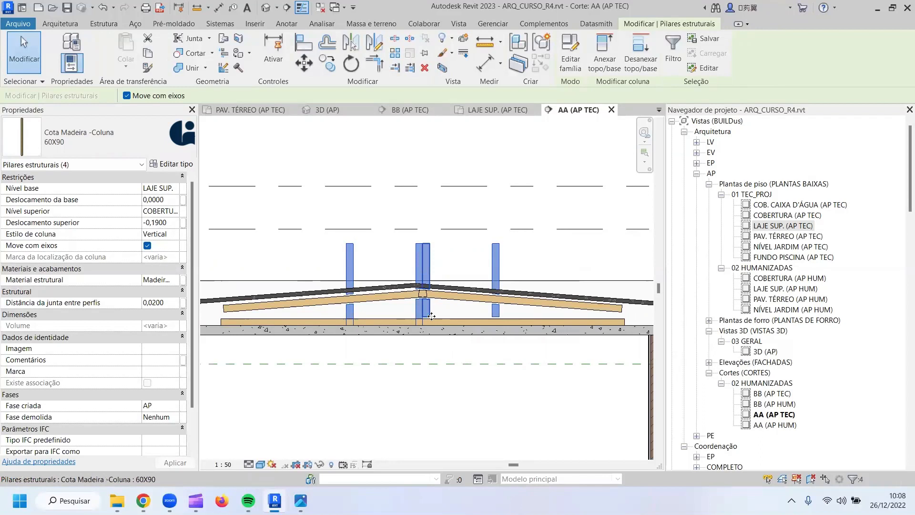
Try PAV. TÉRREO as the top level of the four truss posts and restore COBERTURA.
left_click(175, 211)
left_click(175, 212)
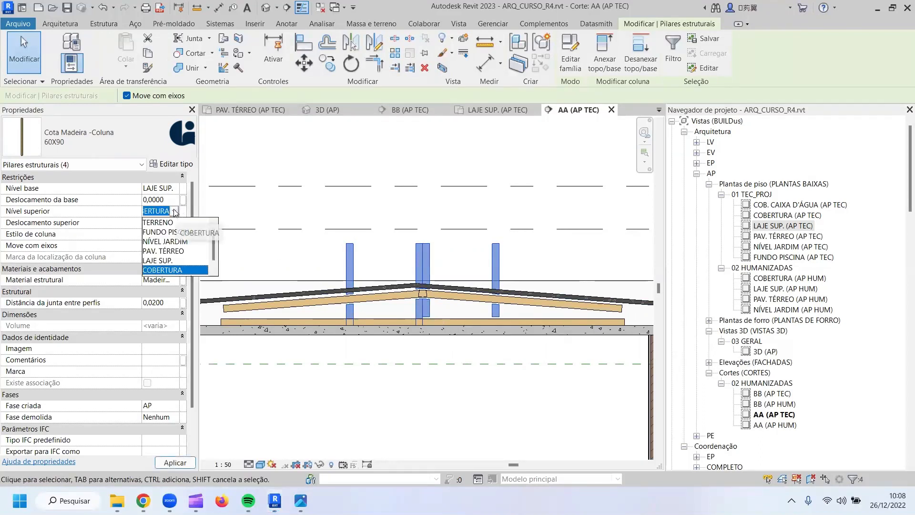
left_click(164, 251)
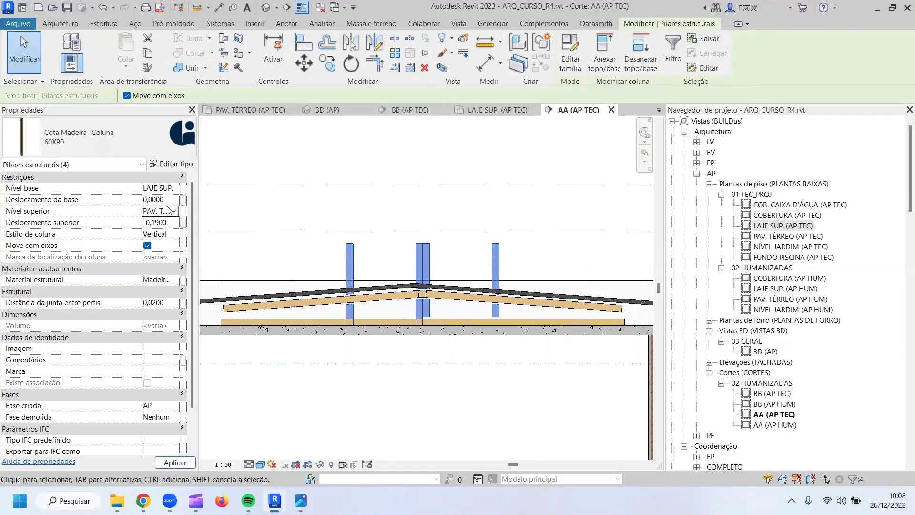
left_click(174, 211)
left_click(163, 270)
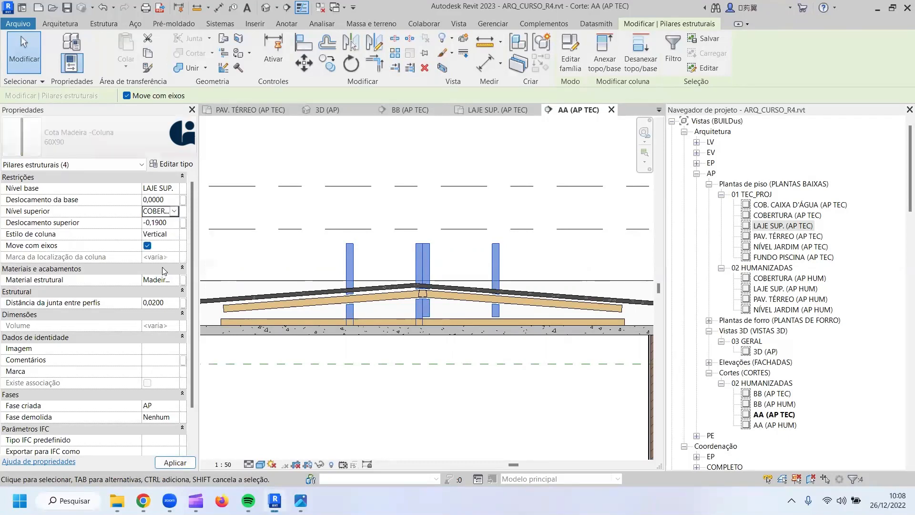
left_click(172, 222)
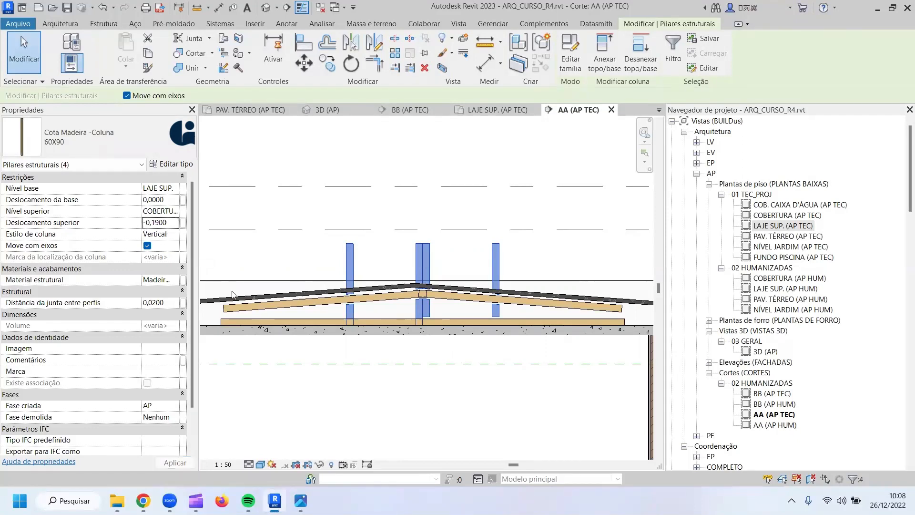
left_click(172, 222)
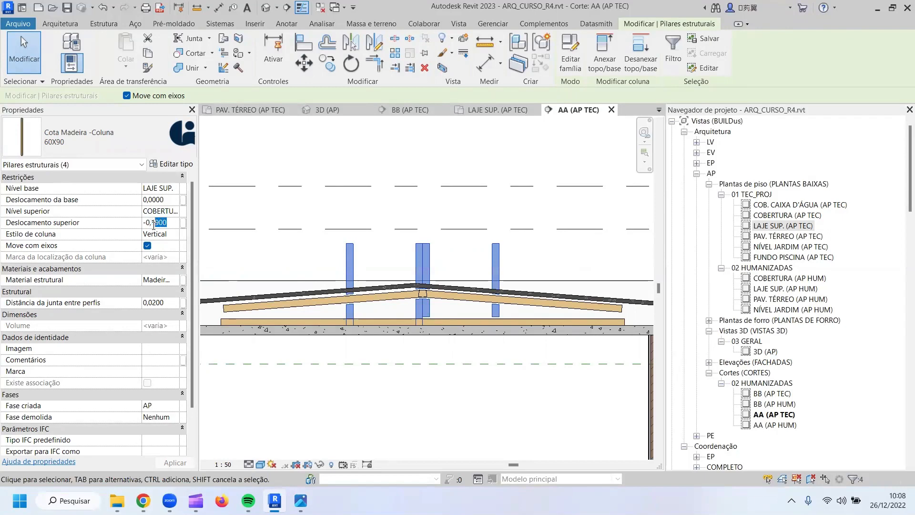
left_click(239, 284)
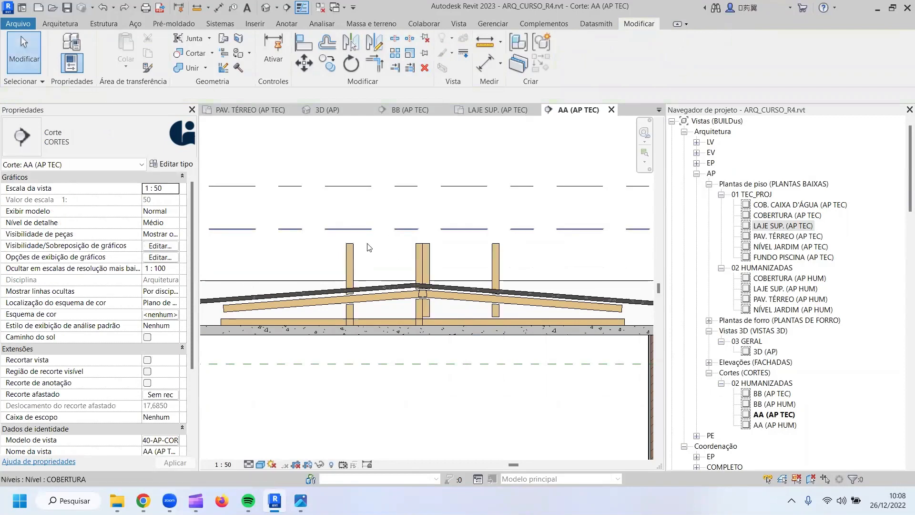
Set the top offset of all four vertical truss posts to -0,79.
left_click(355, 248)
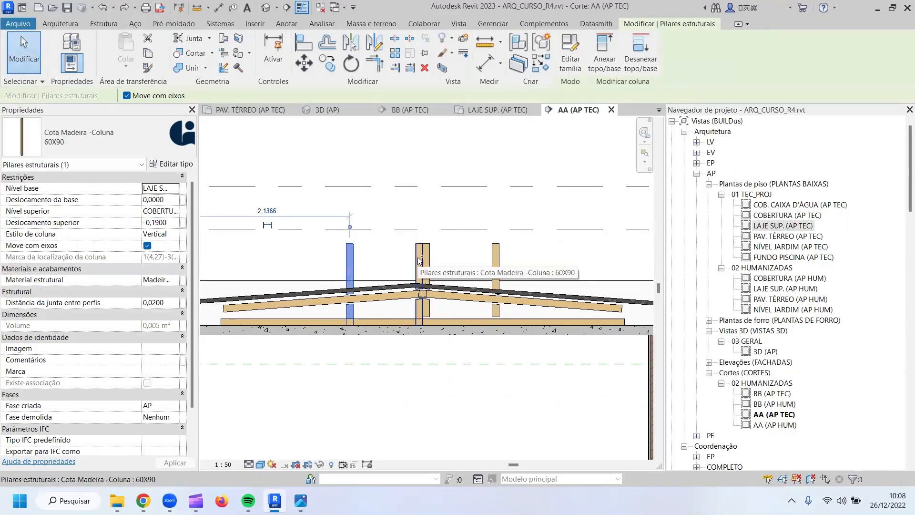
left_click(419, 258, "ctrl")
left_click(427, 257, "ctrl")
left_click(495, 257, "ctrl")
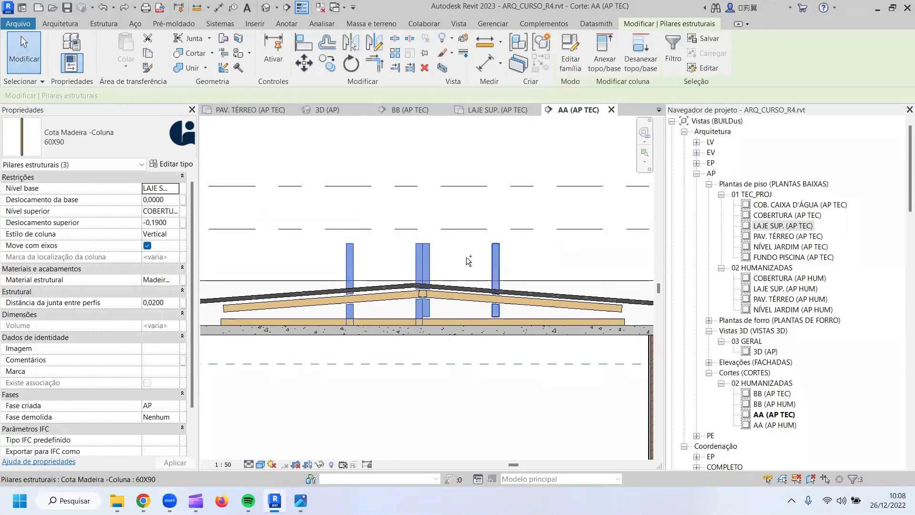
left_click(167, 222)
left_click_drag(168, 222, 156, 222)
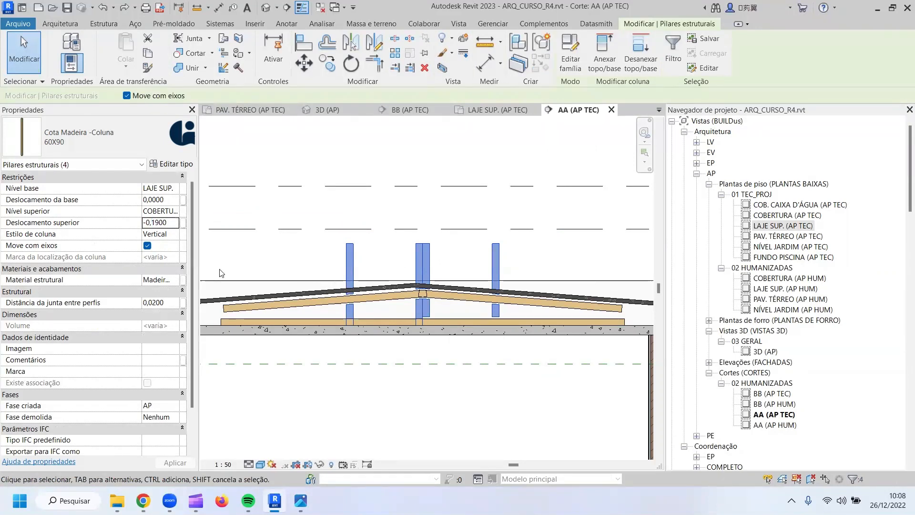
left_click(170, 221)
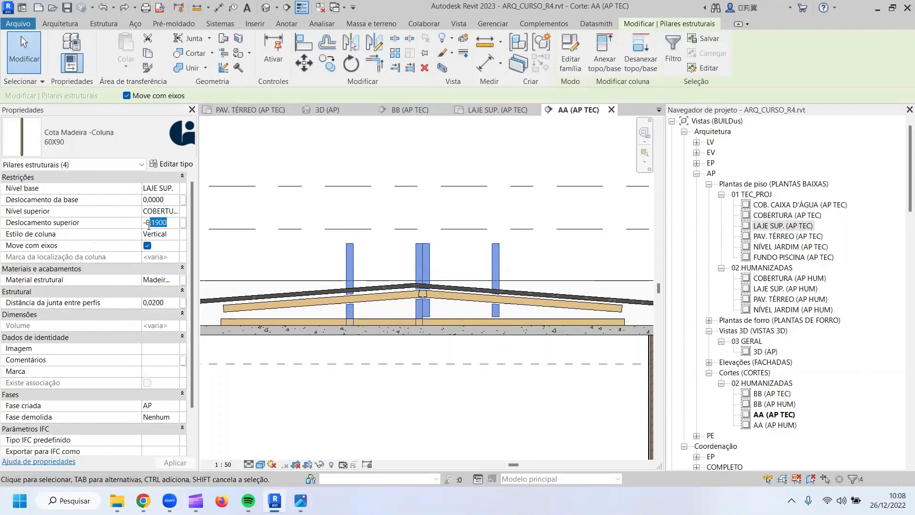
key("Home")
type("79")
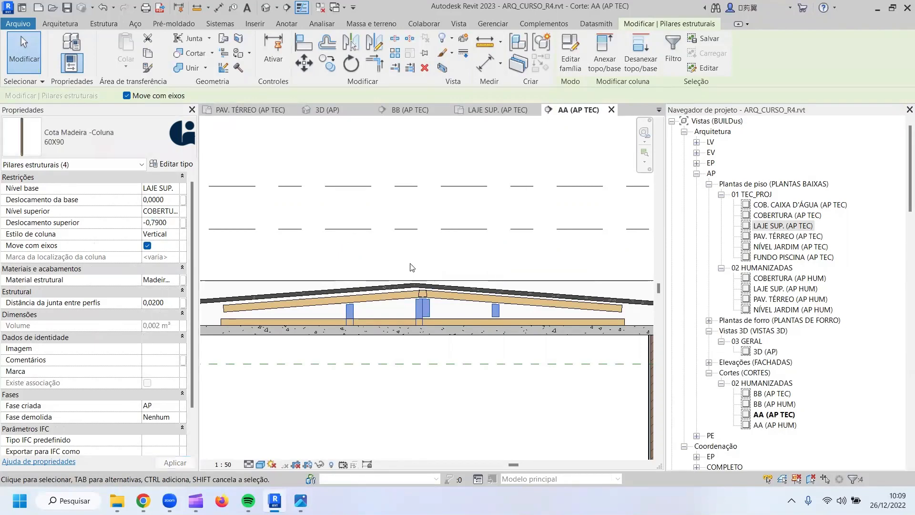
scroll(412, 286, "up", 3)
key("Escape")
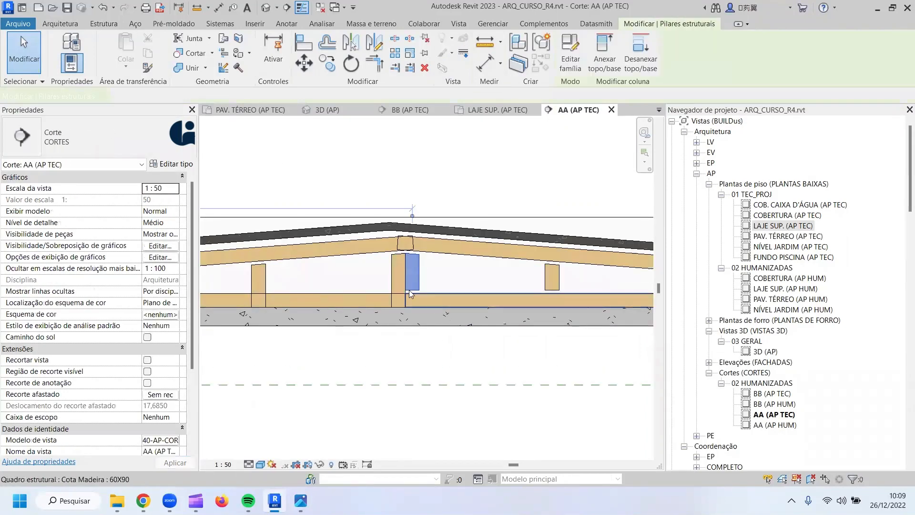
left_click(409, 290)
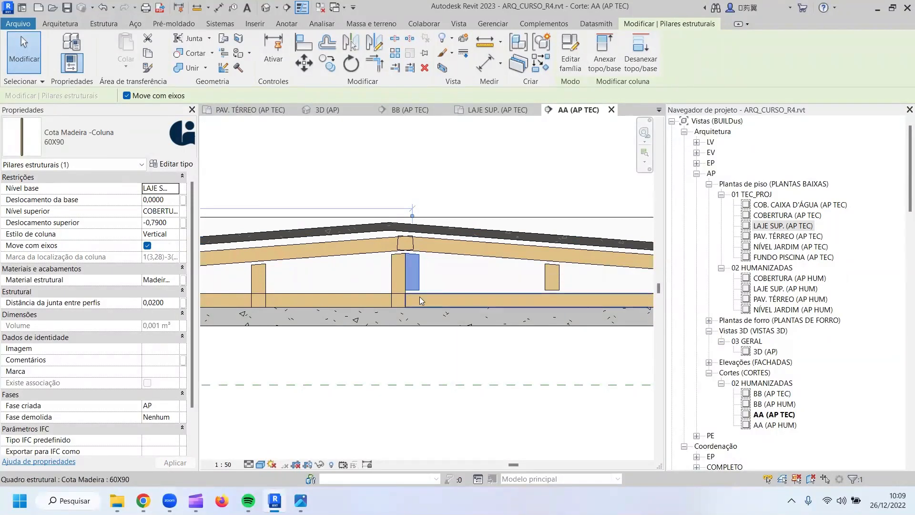
left_click(417, 243)
left_click_drag(404, 245, 410, 245)
key("Escape")
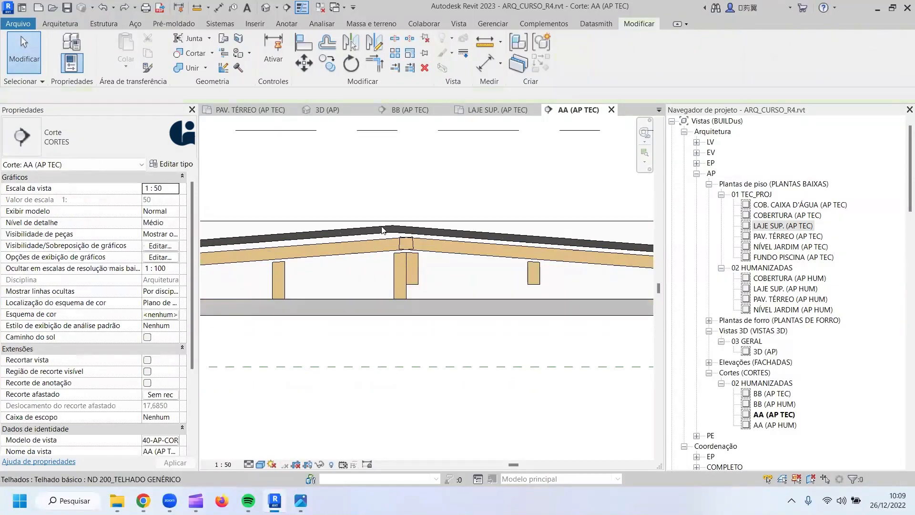
Draw a vertical reference plane upward from the roof's ridge point.
scroll(411, 244, "down", 1)
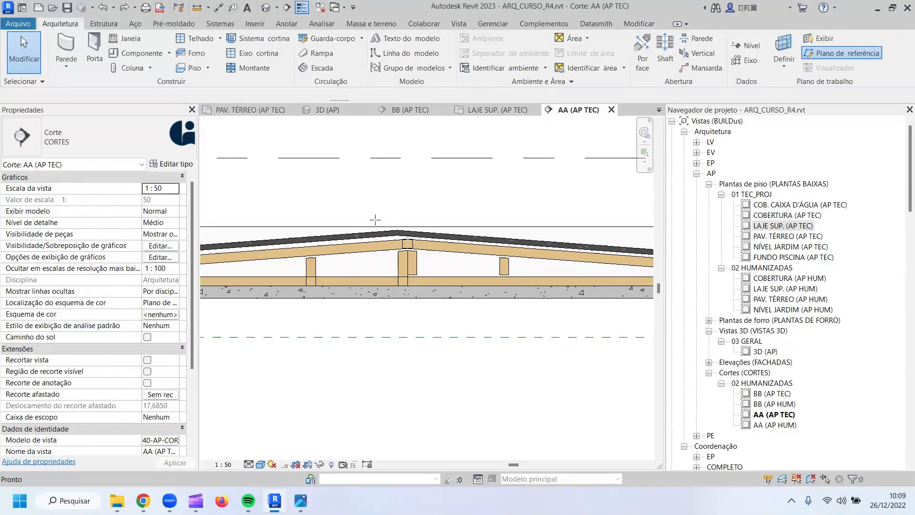
key("r")
key("p")
left_click(397, 232)
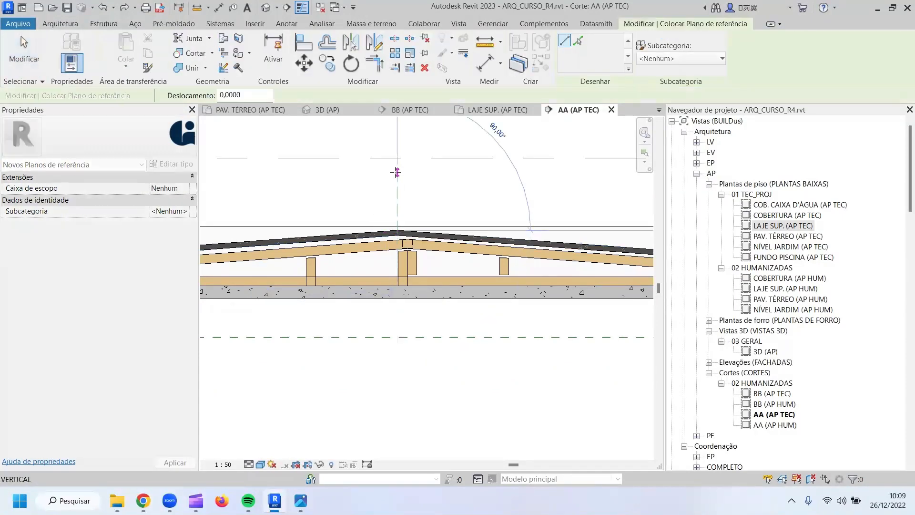
left_click(397, 173)
key("Escape")
key("Escape")
scroll(434, 278, "down", 2)
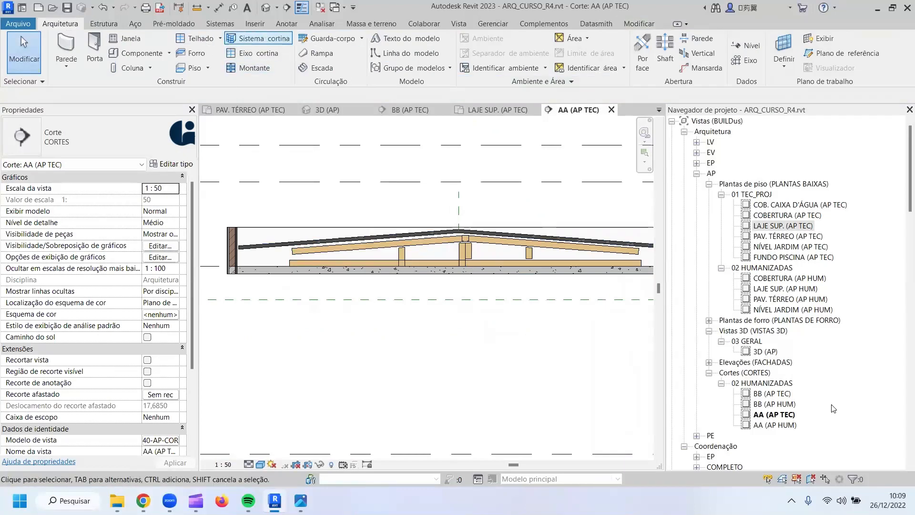
Try to align the short central truss post with the ridge reference plane.
left_click(640, 24)
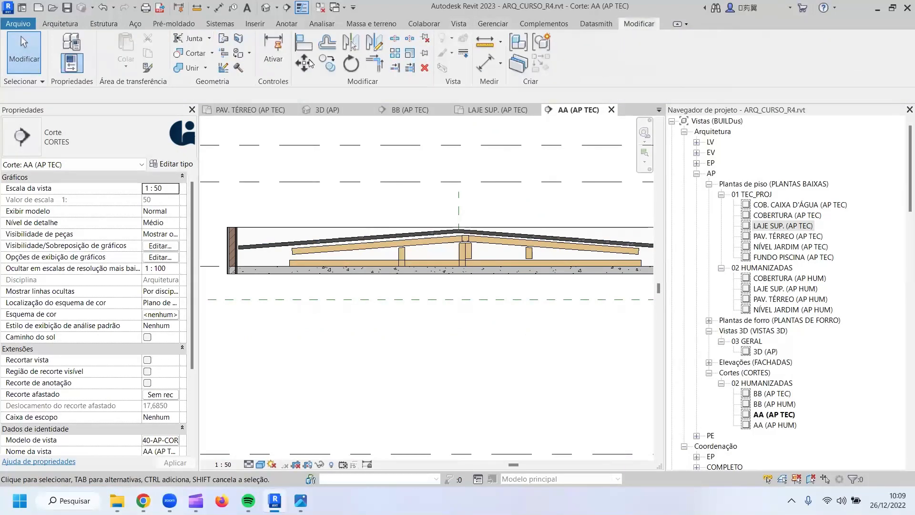
left_click(304, 42)
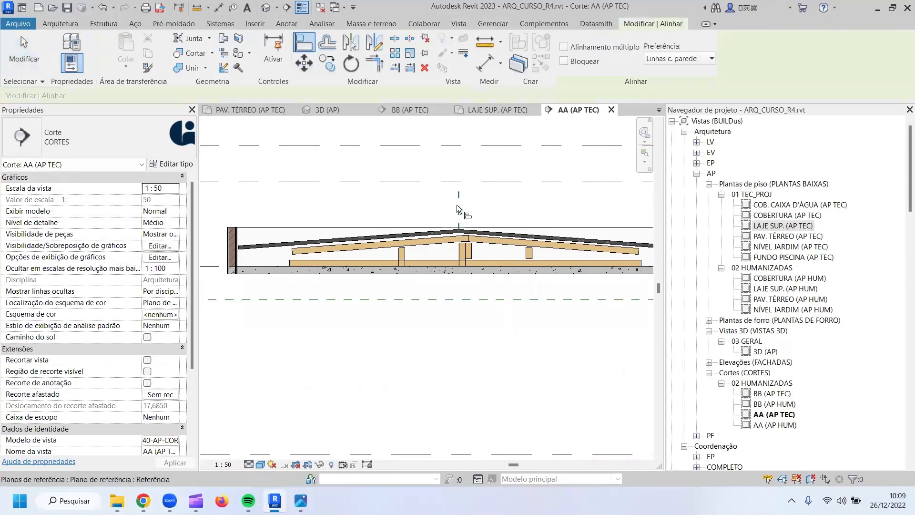
left_click(457, 209)
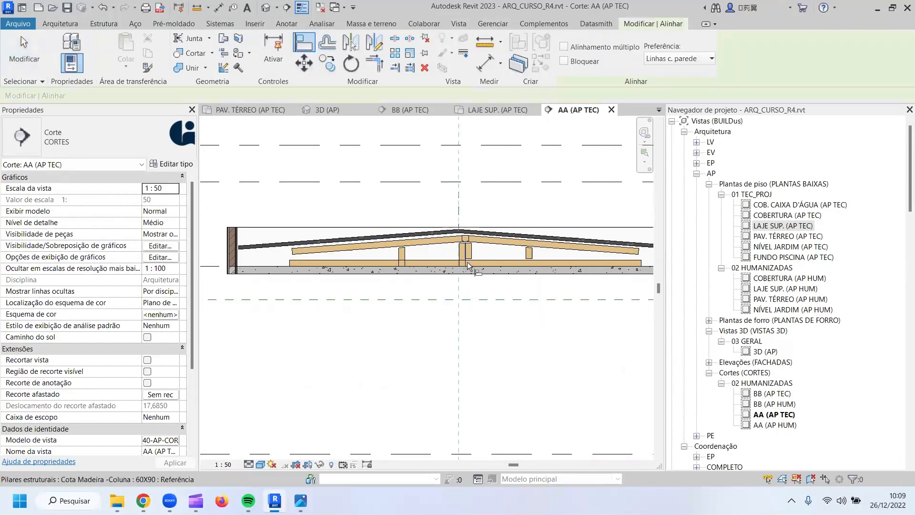
left_click(468, 266)
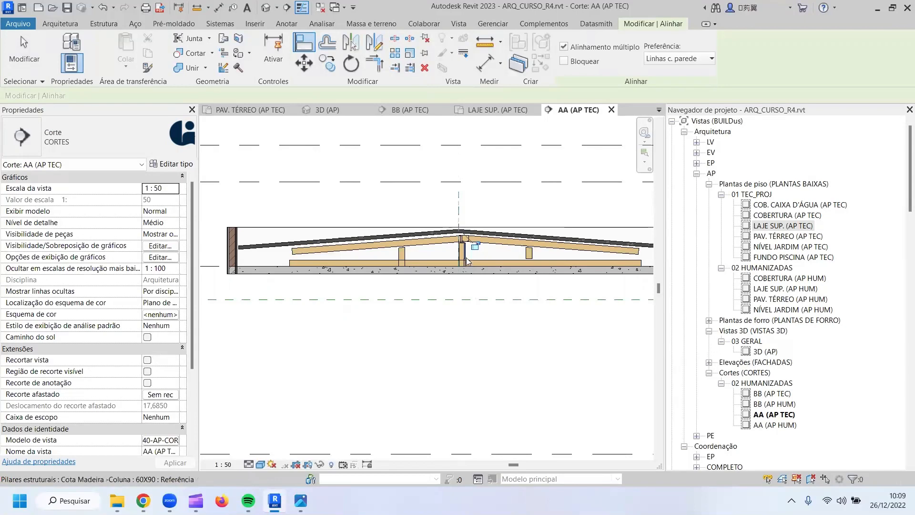
key("Escape")
key("Escape")
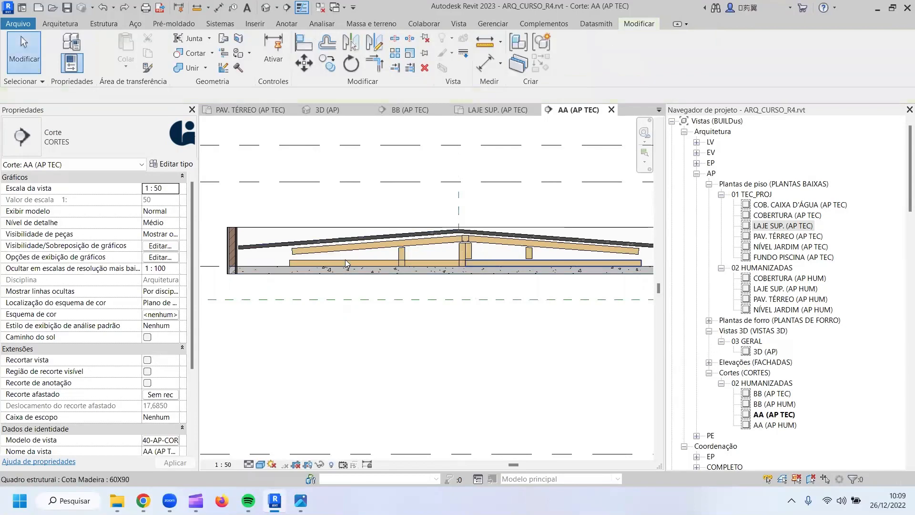
Move the left half-truss, both chords and its two posts, horizontally until the central post's right edge meets the ridge reference plane.
left_click(345, 262)
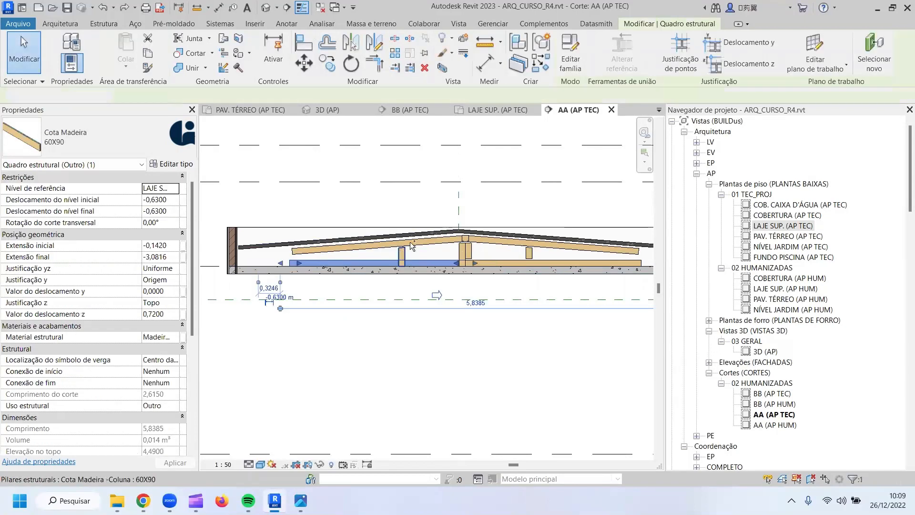
left_click(411, 245, "ctrl")
left_click(429, 242, "ctrl")
left_click(447, 229, "ctrl")
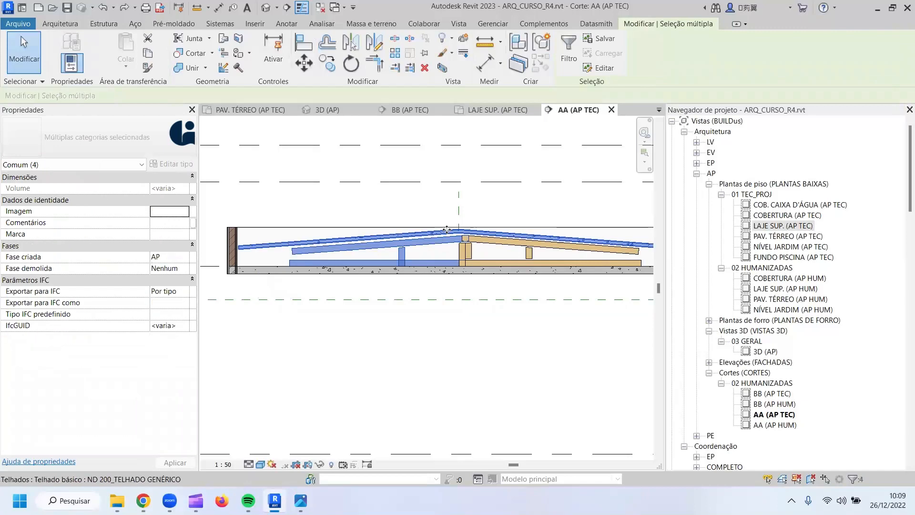
left_click(444, 233, "shift")
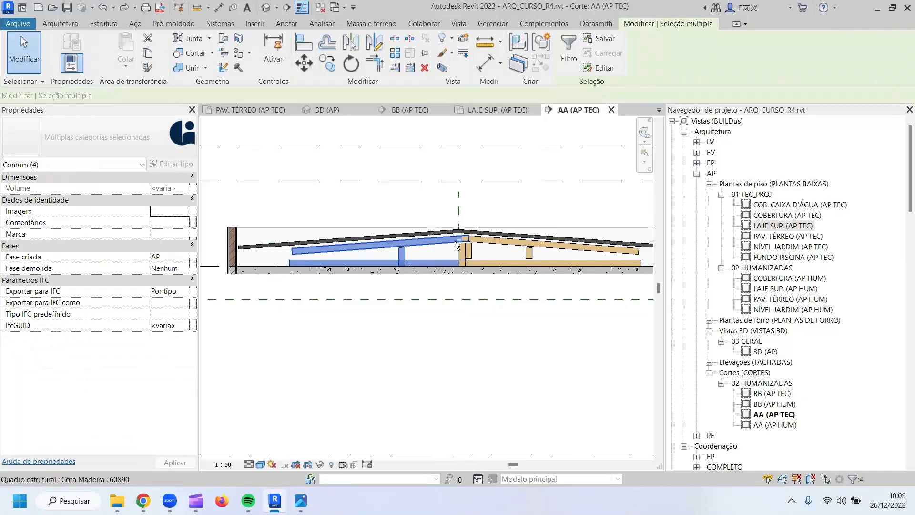
left_click(475, 256, "ctrl")
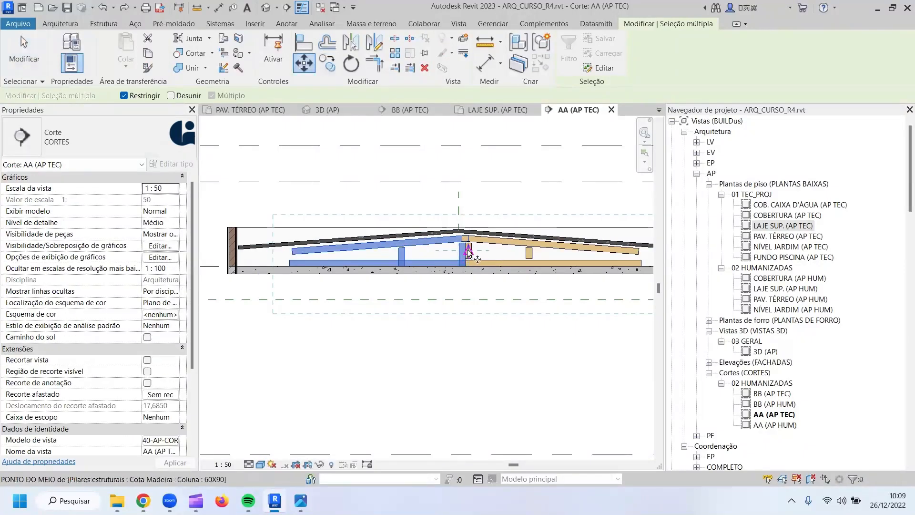
scroll(467, 249, "up", 3)
left_click(465, 250)
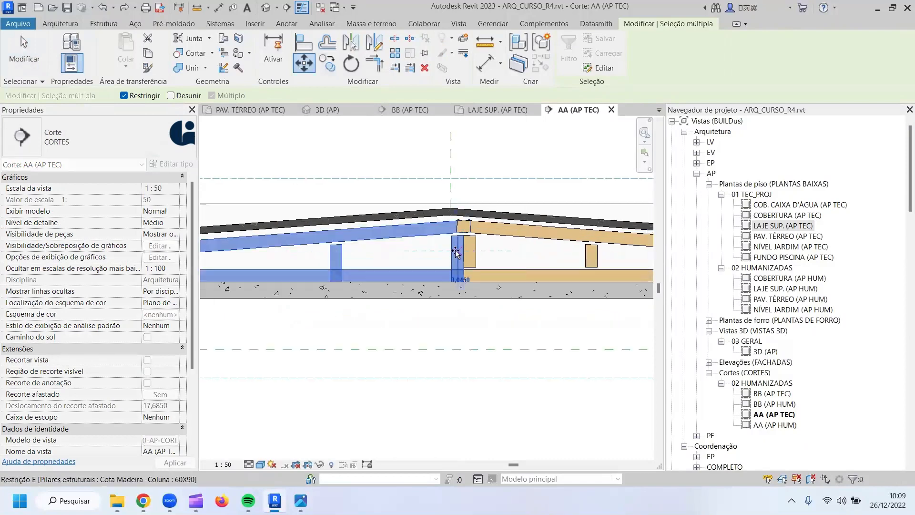
left_click(451, 252)
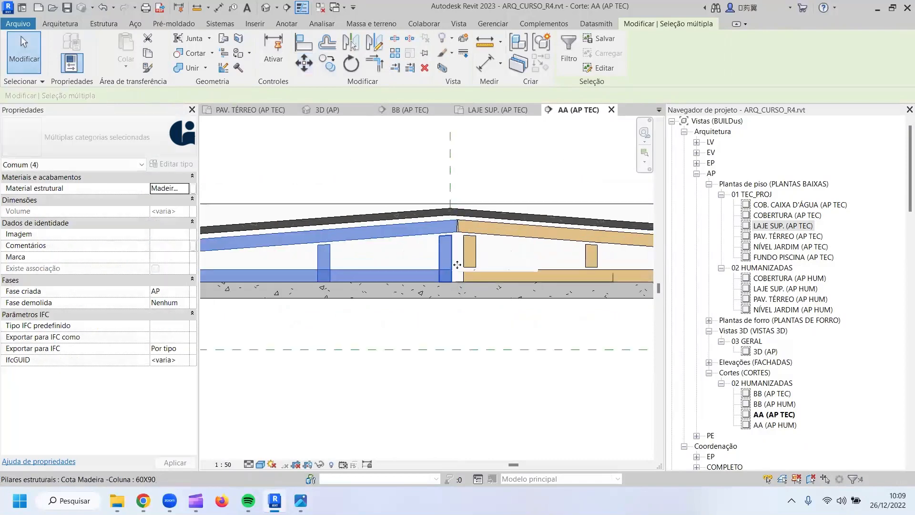
scroll(472, 262, "down", 2)
scroll(496, 270, "down", 2)
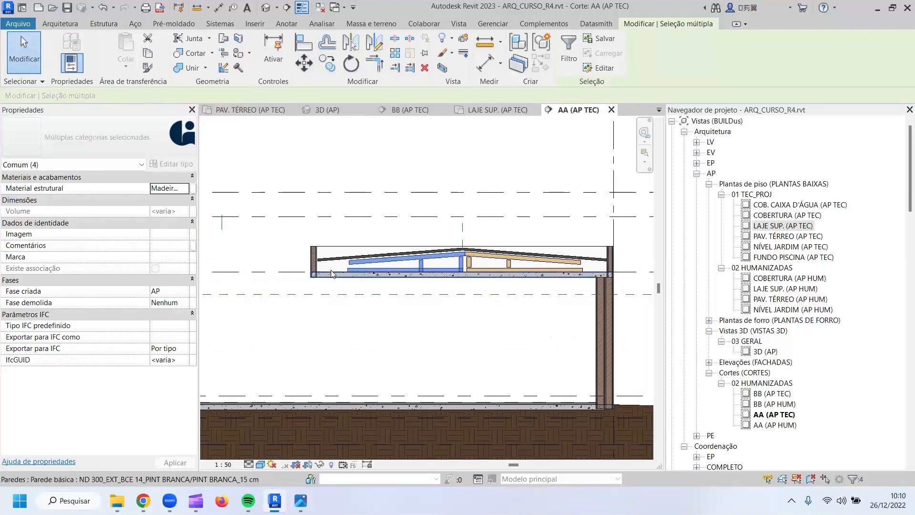
left_click(303, 43)
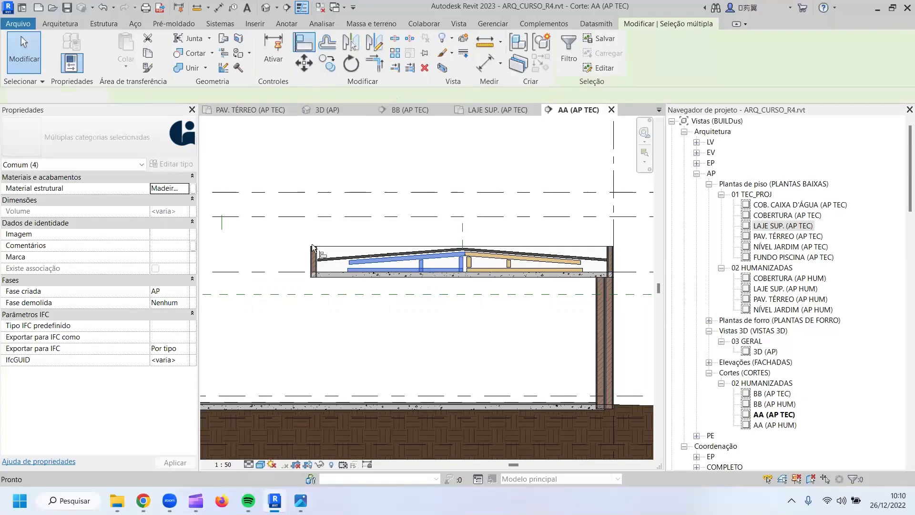
scroll(317, 249, "up", 2)
key("Escape")
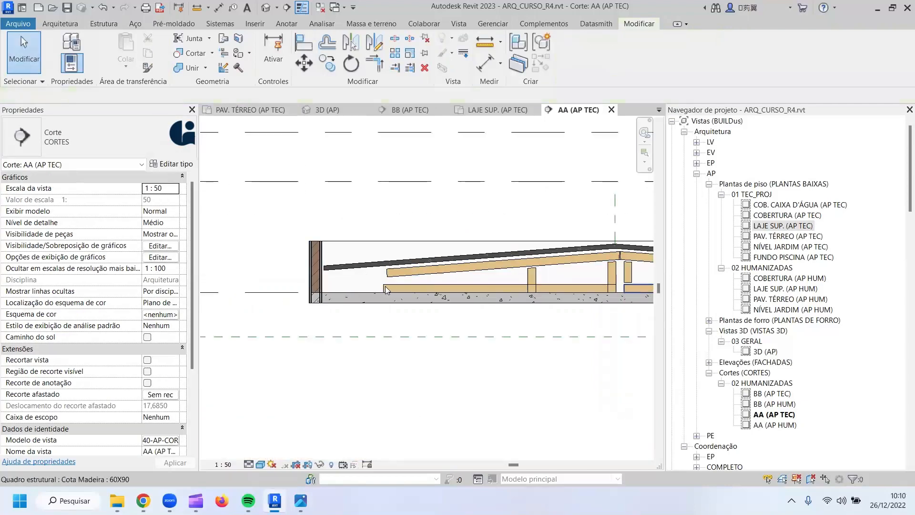
left_click(396, 285)
key("Escape")
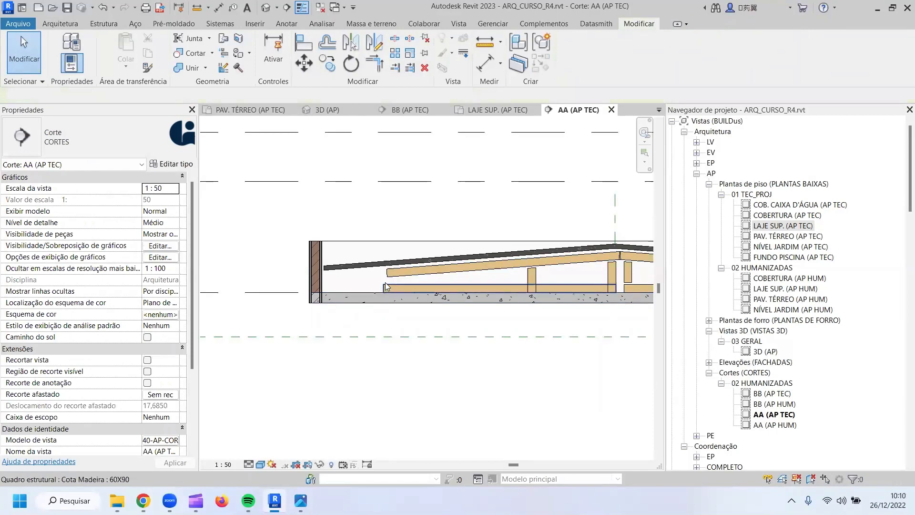
Set the left bottom chord 0,3 from the parapet wall's inner face and stretch its other end back to the central post.
left_click(386, 287)
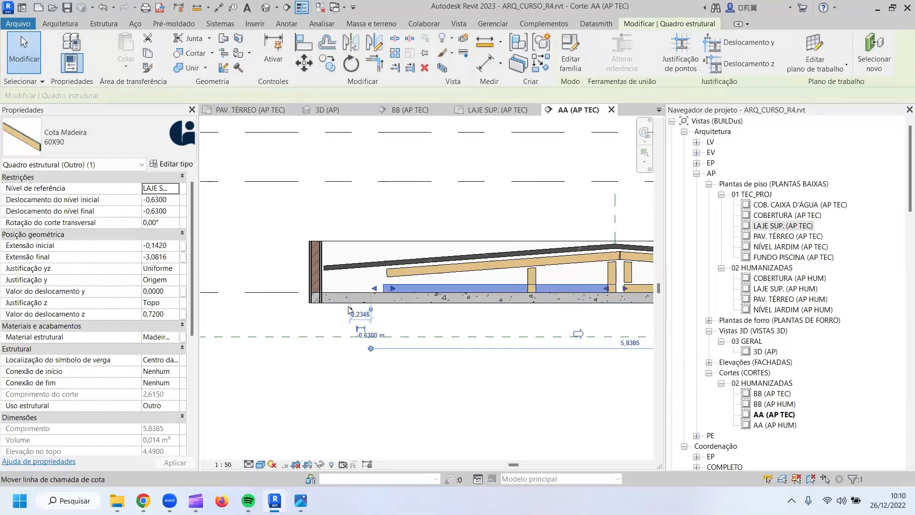
left_click_drag(341, 297, 323, 275)
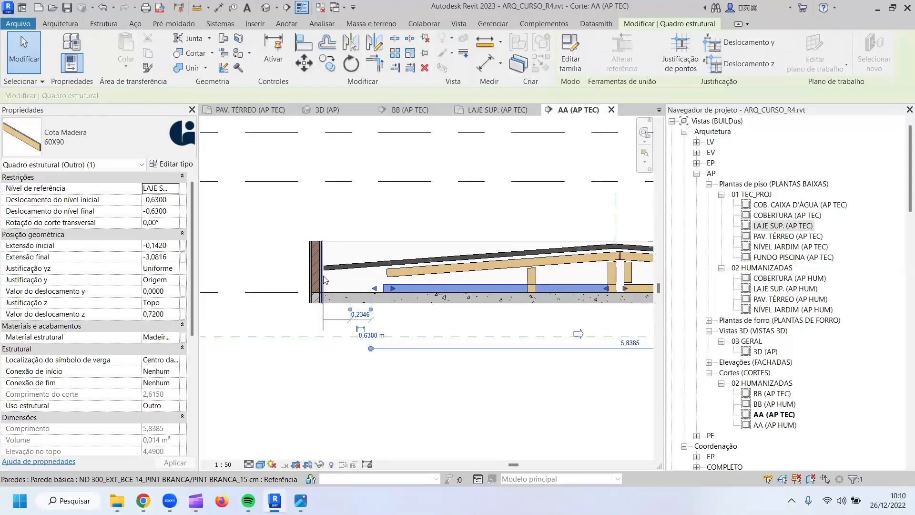
left_click(354, 314)
type("0")
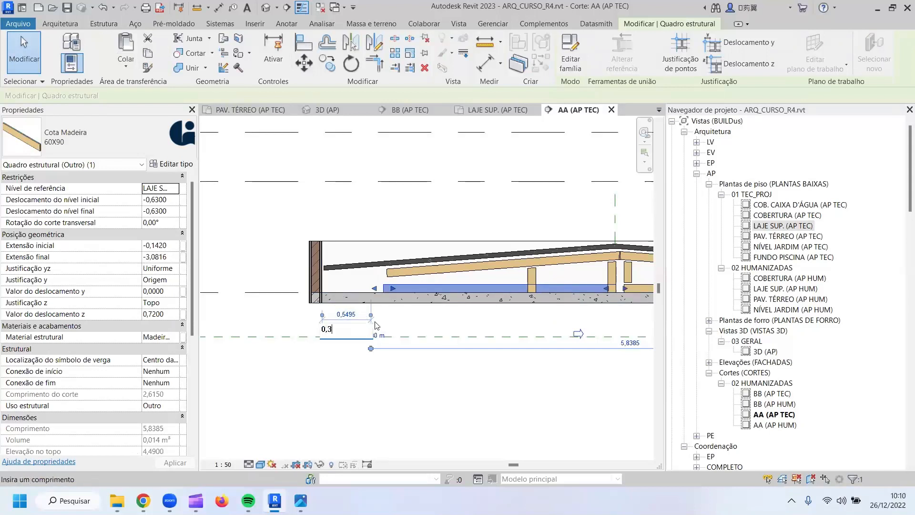
type(",3")
key("Return")
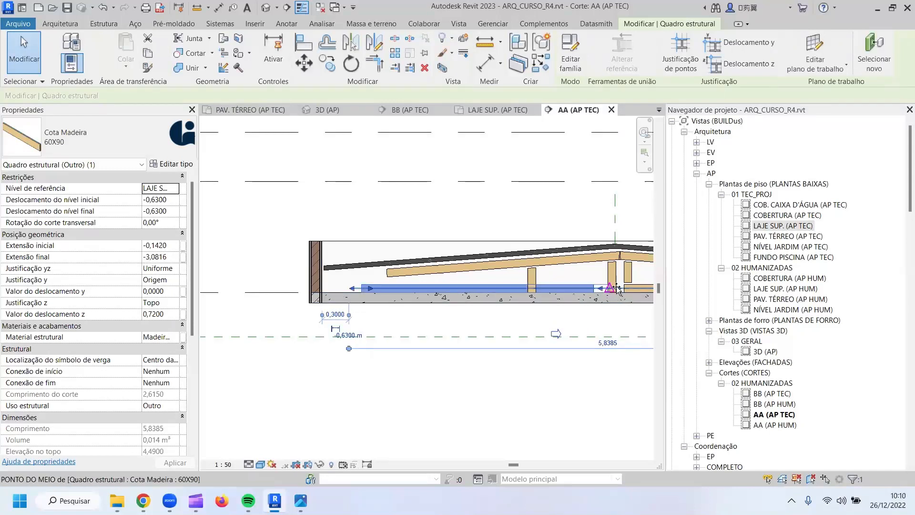
left_click_drag(617, 288, 625, 288)
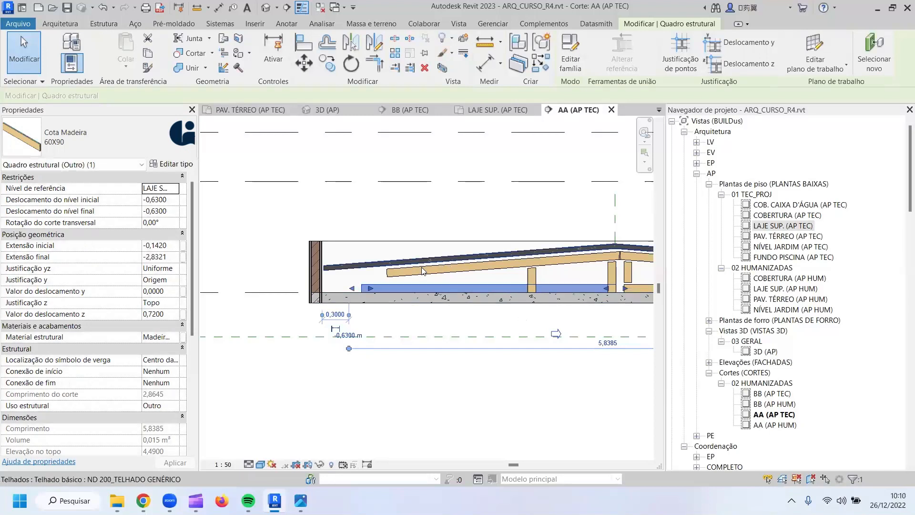
Extend the left top chord's lower end until it lines up with the bottom chord's outer end.
left_click(383, 279)
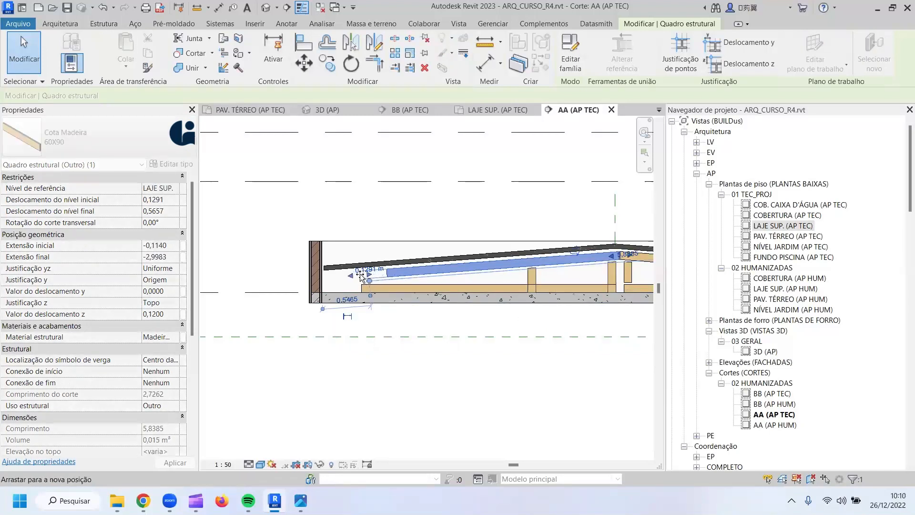
mouse_move(360, 276)
left_mouse_down()
mouse_move(352, 272)
mouse_move(365, 276)
left_mouse_up()
scroll(362, 280, "up", 2)
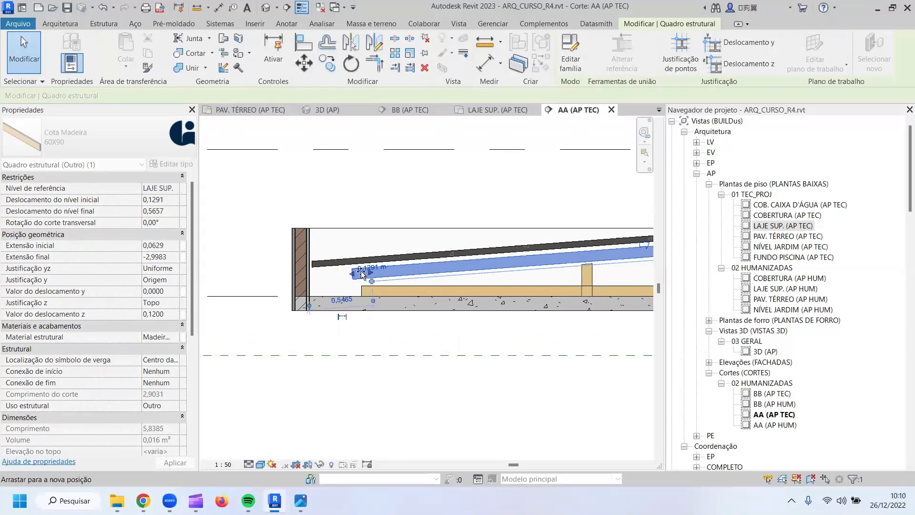
left_click_drag(361, 275, 362, 276)
key("Escape")
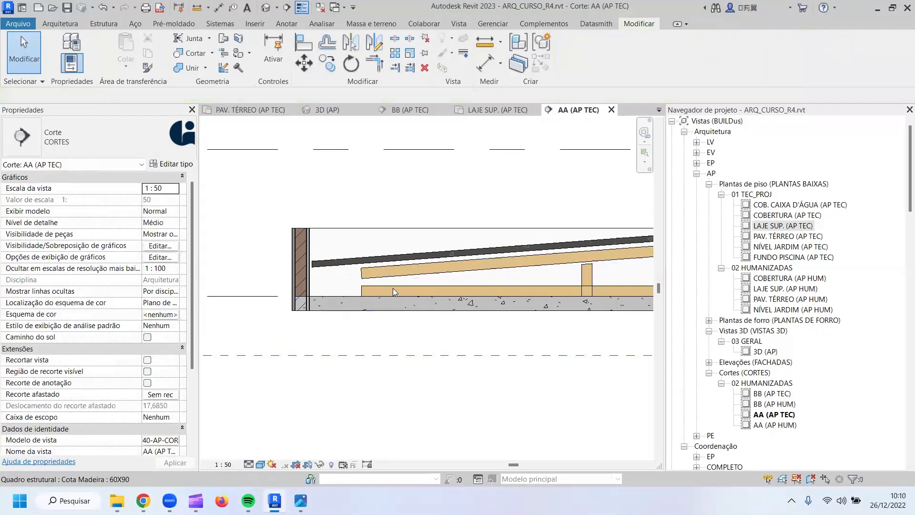
Stretch the left bottom chord's outer end toward the parapet wall, to the chord's end point at 0,3 from the wall.
left_click(394, 289)
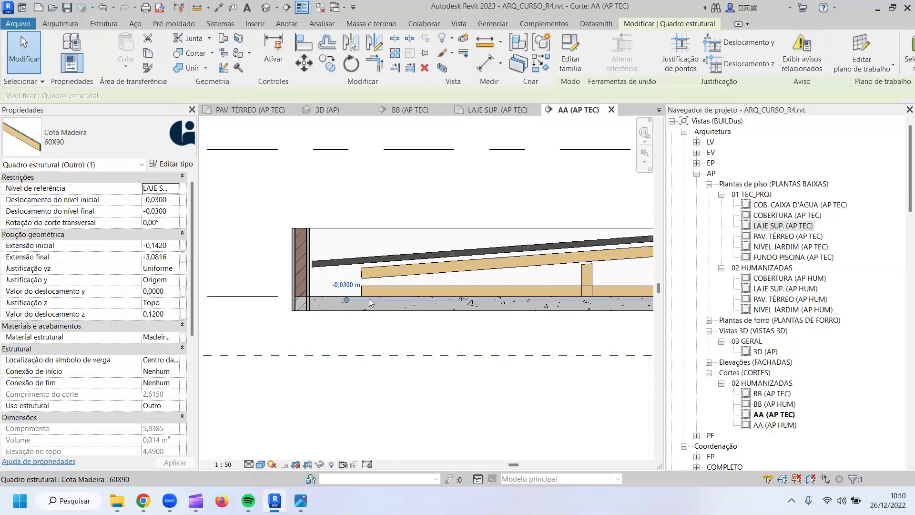
key("Escape")
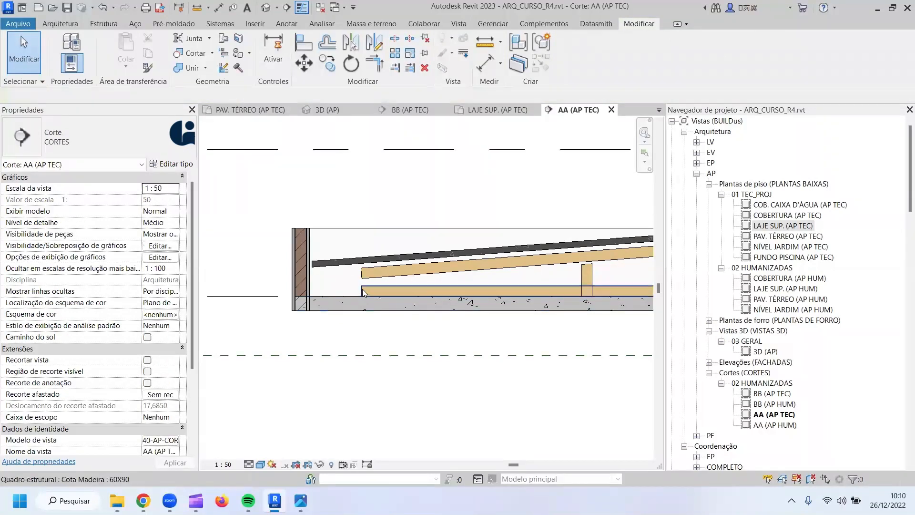
left_click(364, 289)
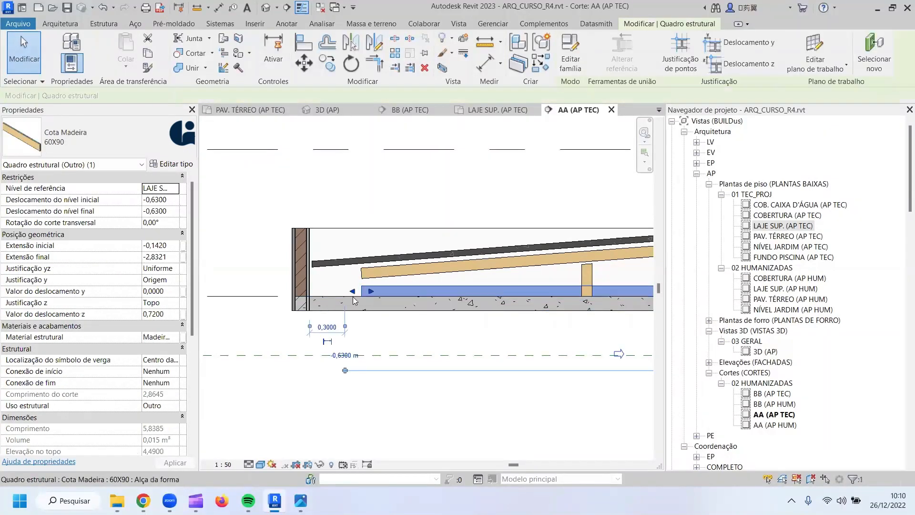
left_click_drag(352, 294, 340, 290)
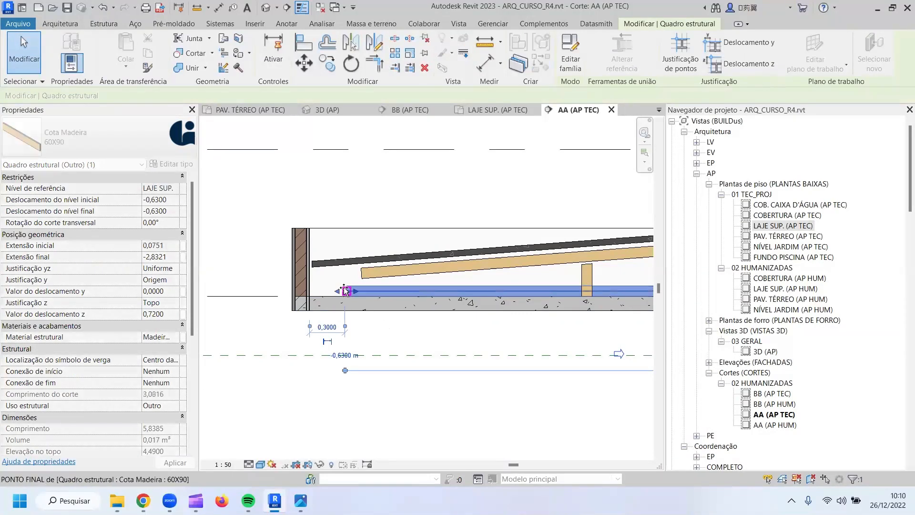
key("ctrl+z")
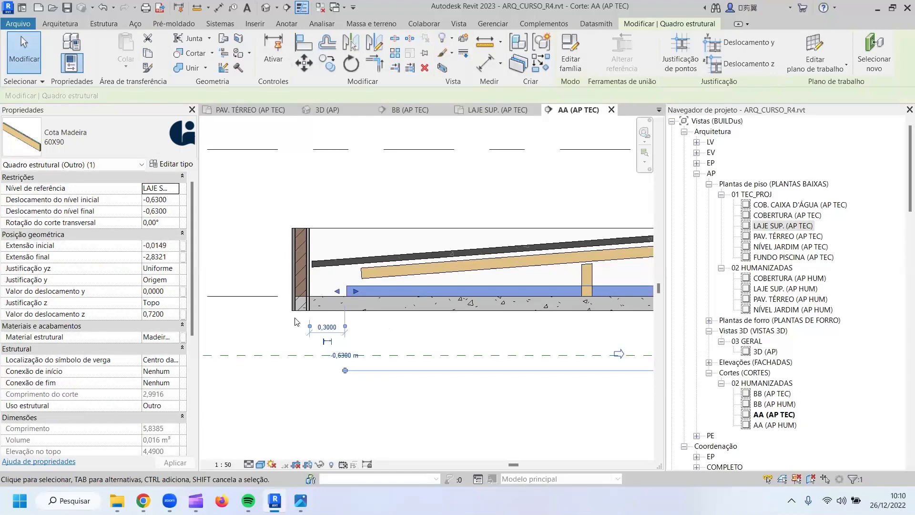
scroll(310, 301, "down", 2)
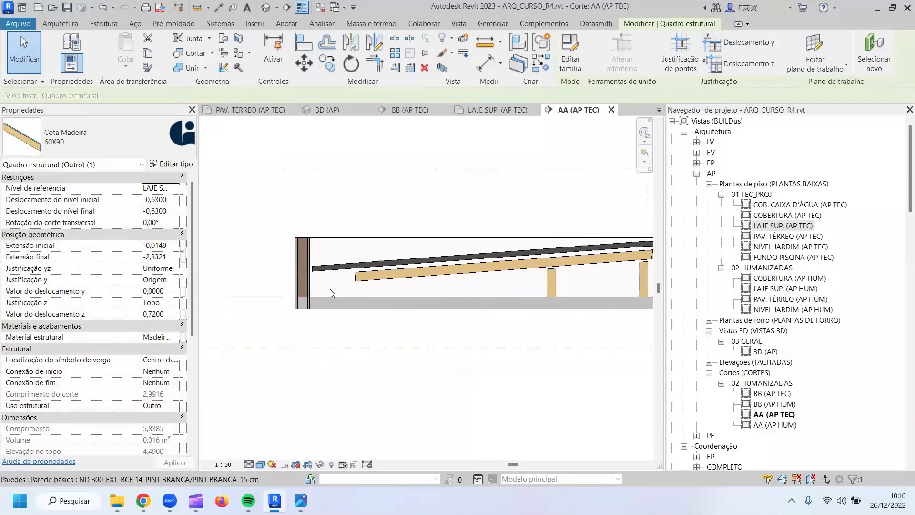
Stretch the left top chord's lower end toward the parapet wall, level with the bottom chord's outer end.
left_click(361, 279)
left_click_drag(349, 282, 336, 279)
Cope the left intermediate post to the left bottom chord so the post is cut where it meets the chord.
left_click(548, 286)
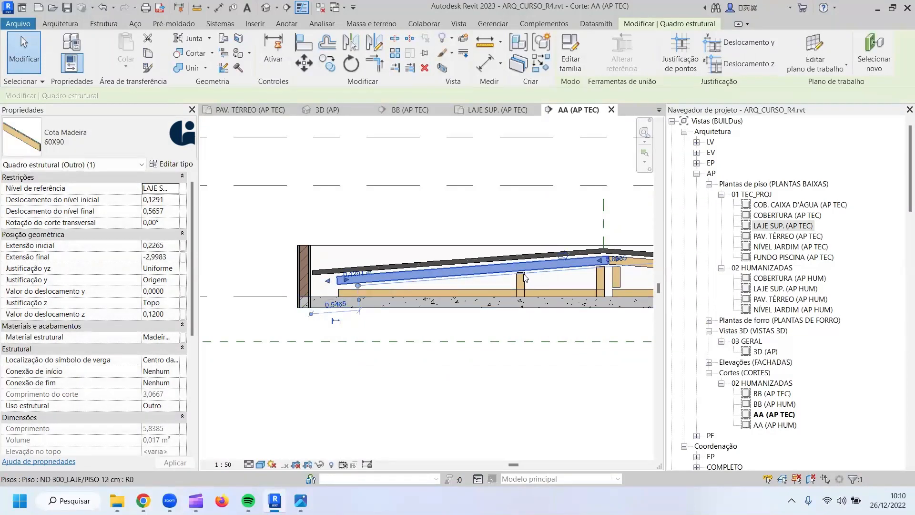
left_click(520, 282)
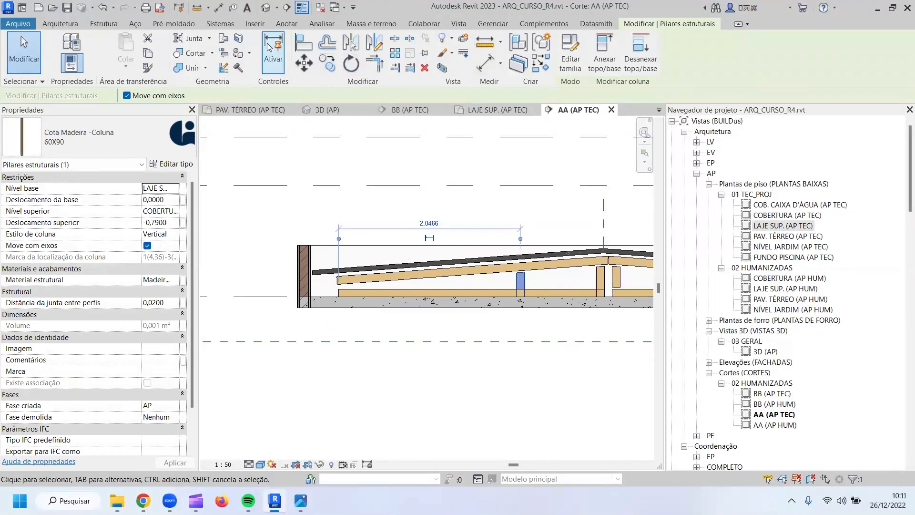
left_click(198, 39)
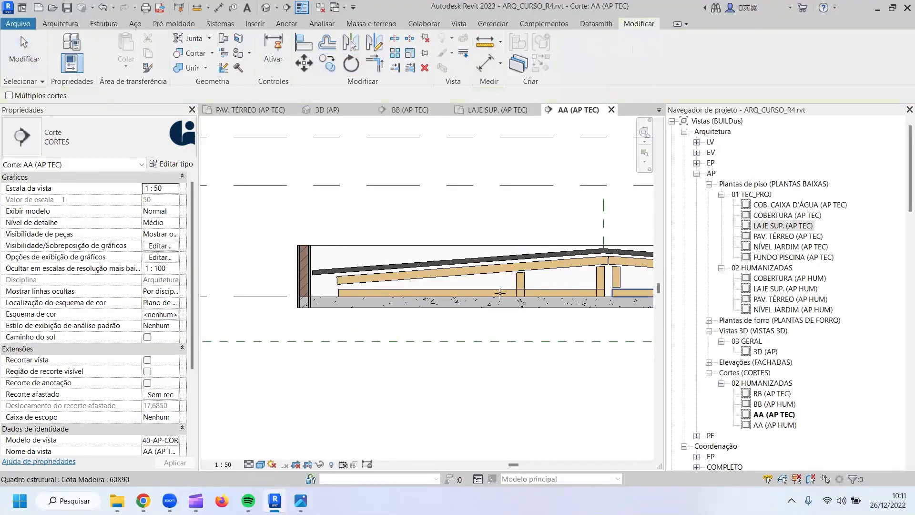
left_click(521, 284)
left_click(510, 291)
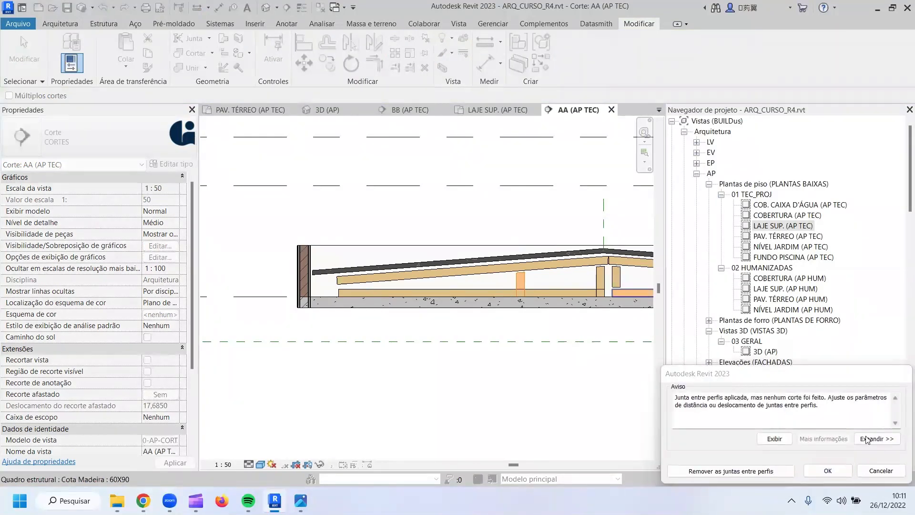
left_click(832, 470)
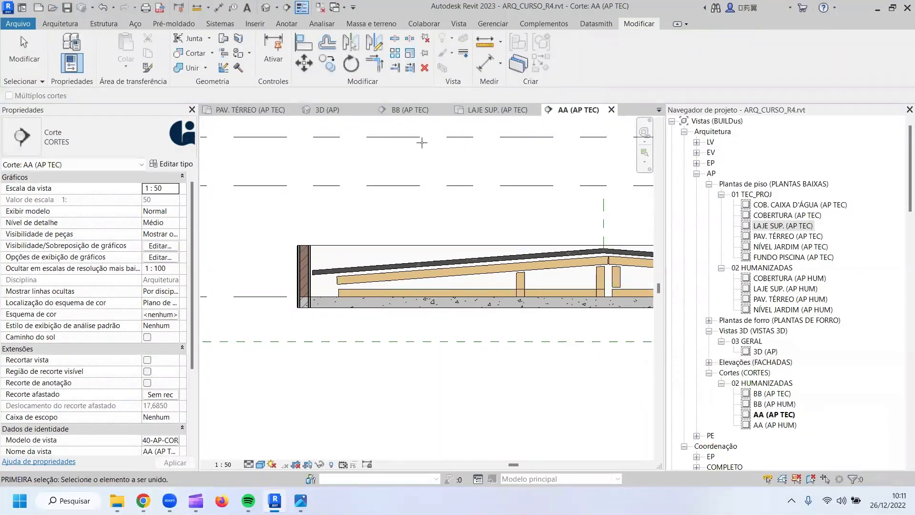
key("Escape")
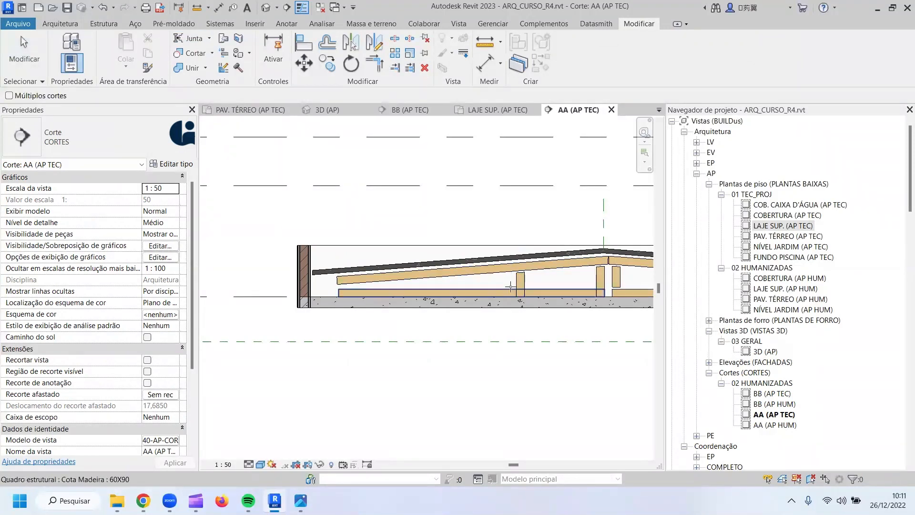
scroll(511, 286, "up", 5)
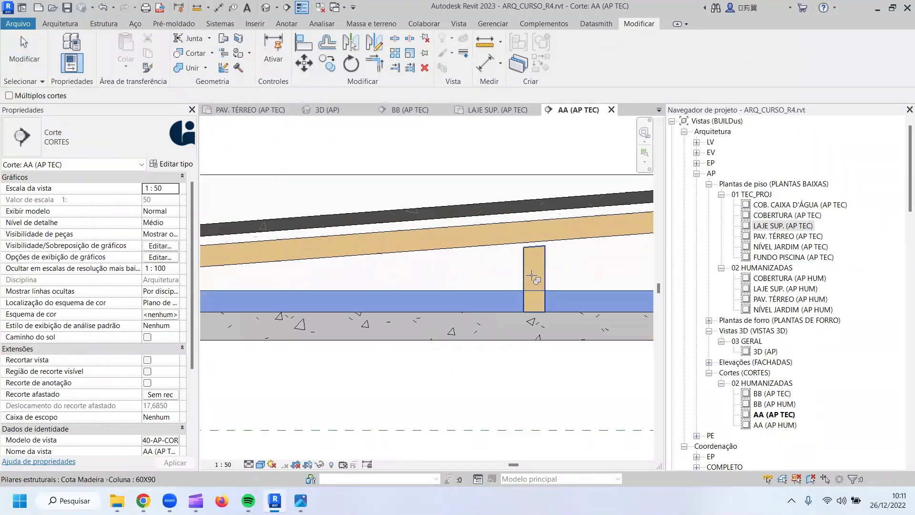
left_click(532, 276)
left_click(524, 293)
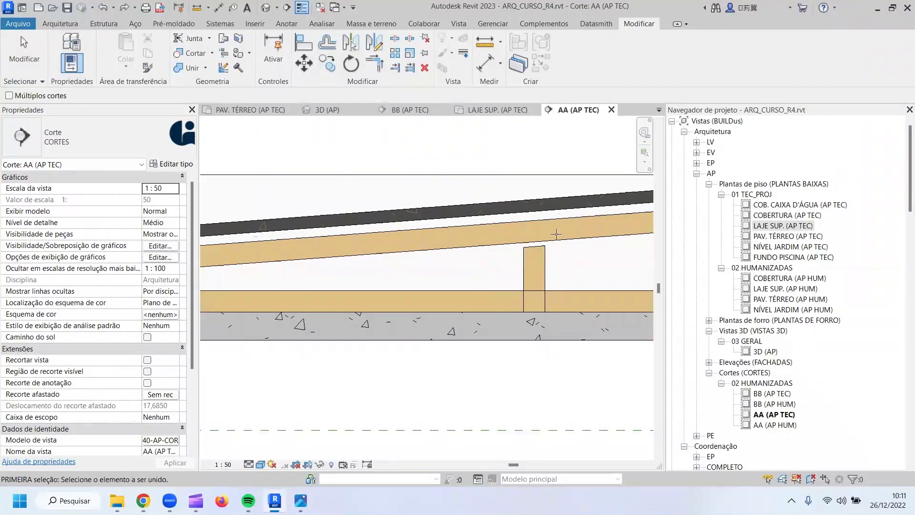
left_click(534, 274)
left_click(511, 290)
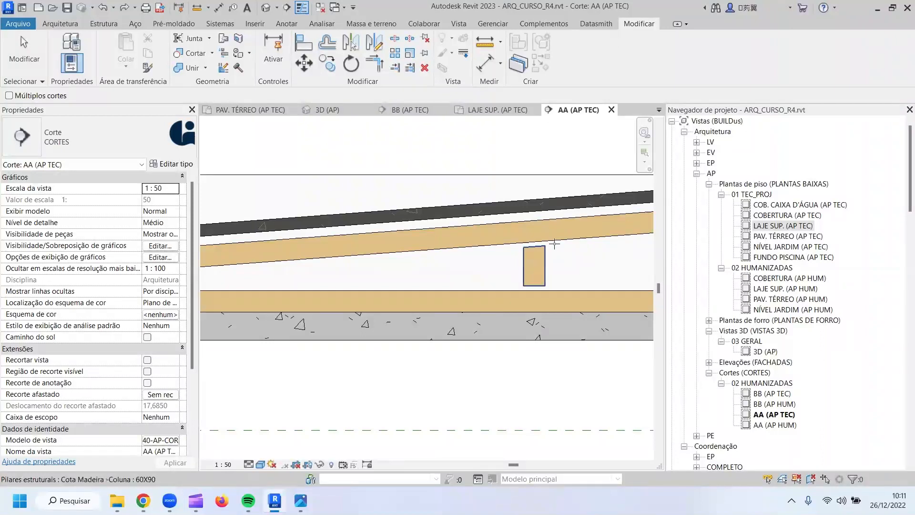
Cope the left central post at the ridge to the left bottom chord.
scroll(506, 277, "down", 3)
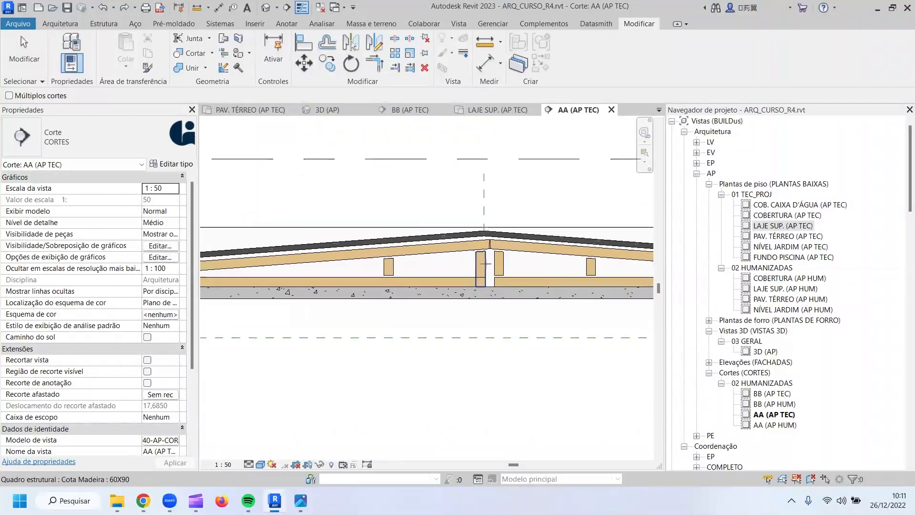
left_click(481, 267)
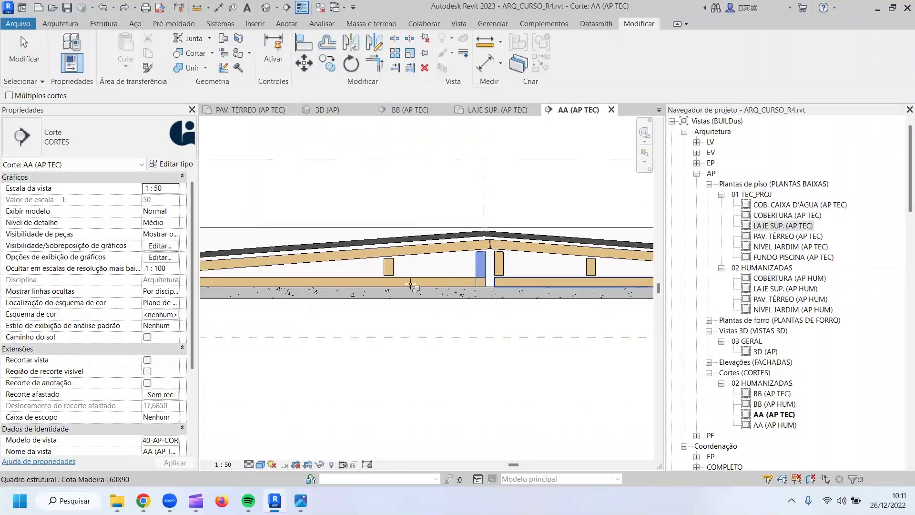
left_click(366, 278)
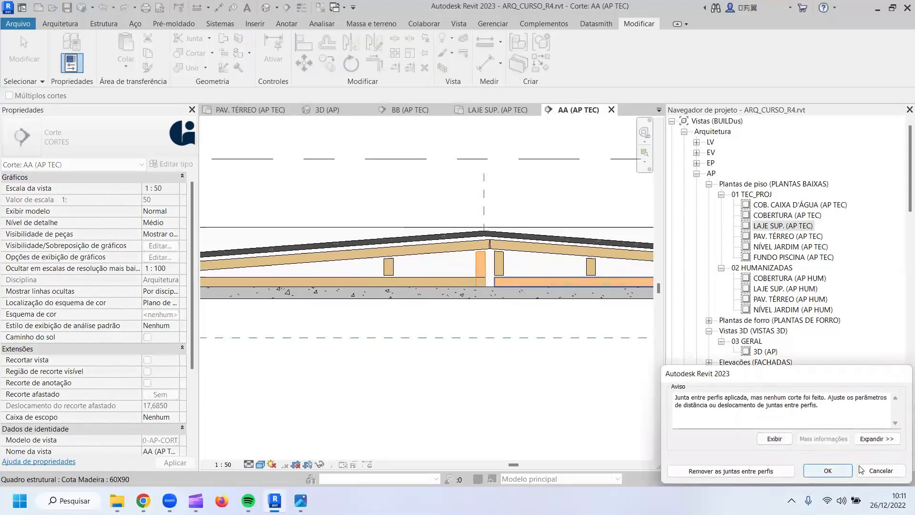
left_click(827, 470)
key("Escape")
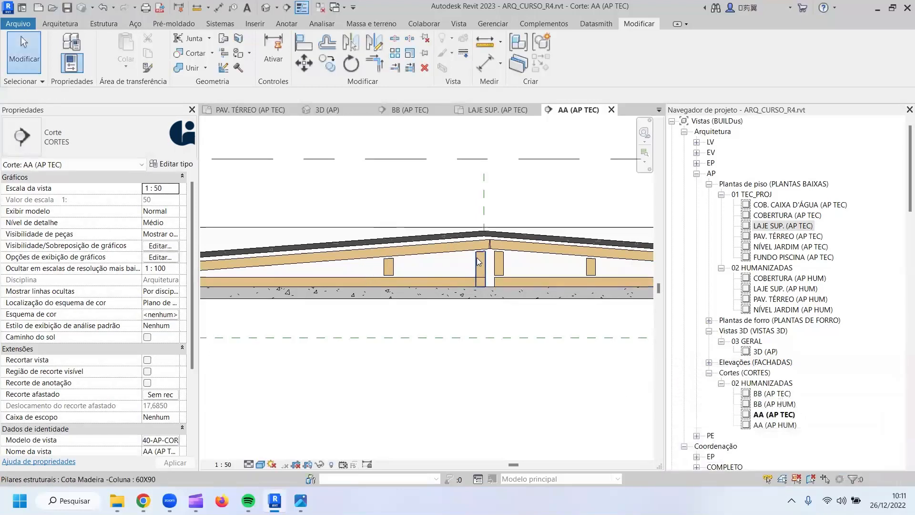
left_click(478, 260)
key("c")
key("p")
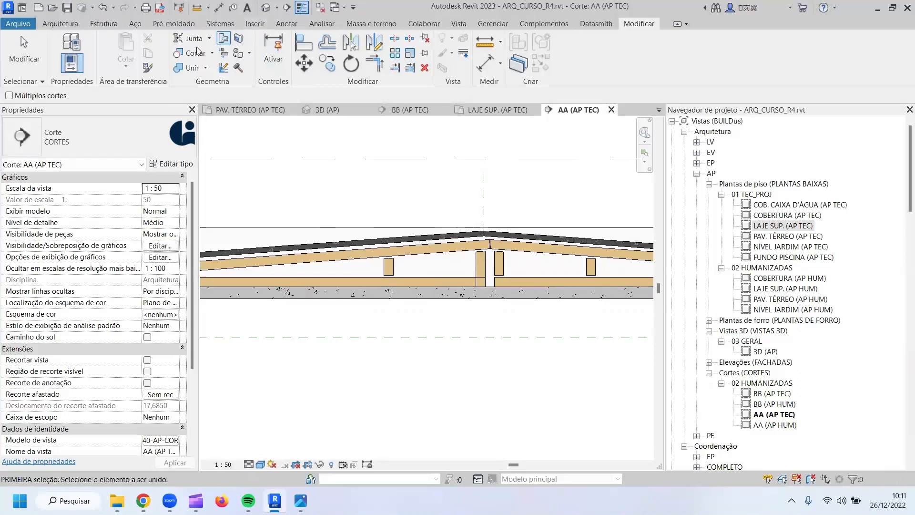
key("Escape")
left_click(482, 263)
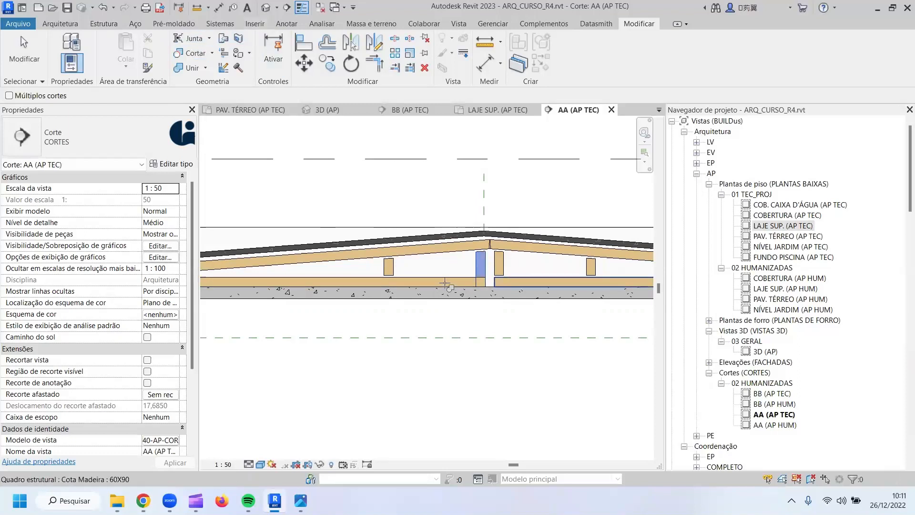
left_click(446, 278)
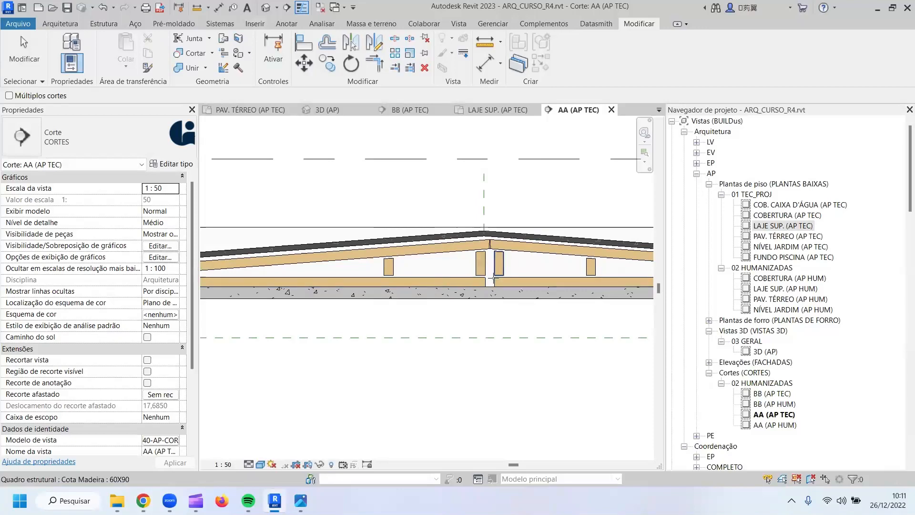
key("Escape")
Adjust the left top chord's upper end so that it finishes at the ridge reference plane.
scroll(494, 259, "down", 2)
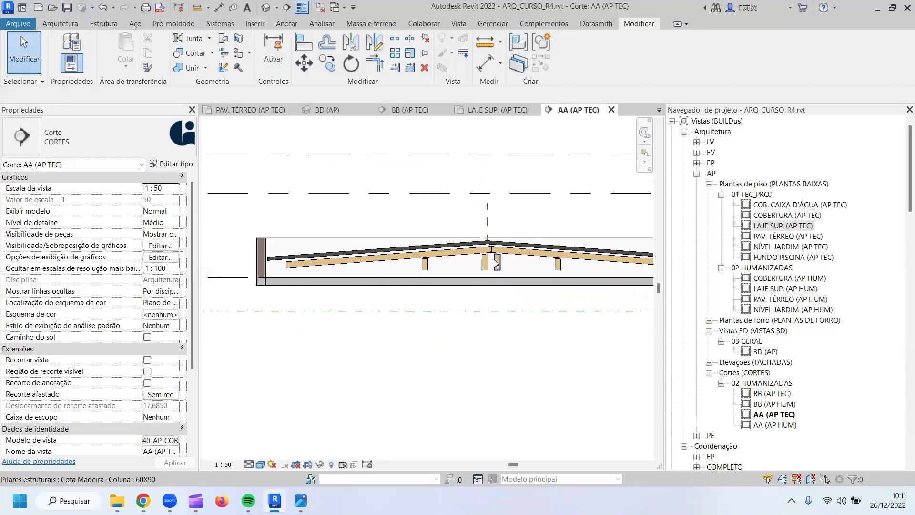
left_click(462, 251)
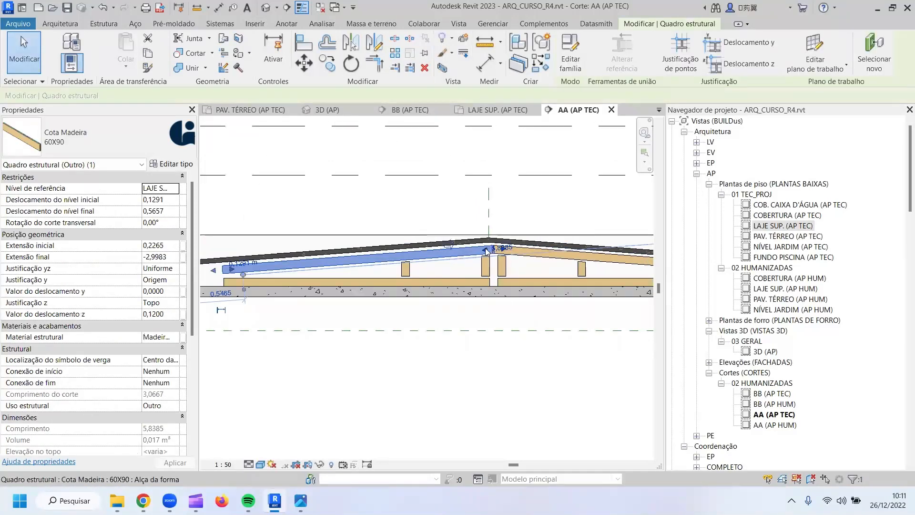
left_click_drag(484, 248, 486, 249)
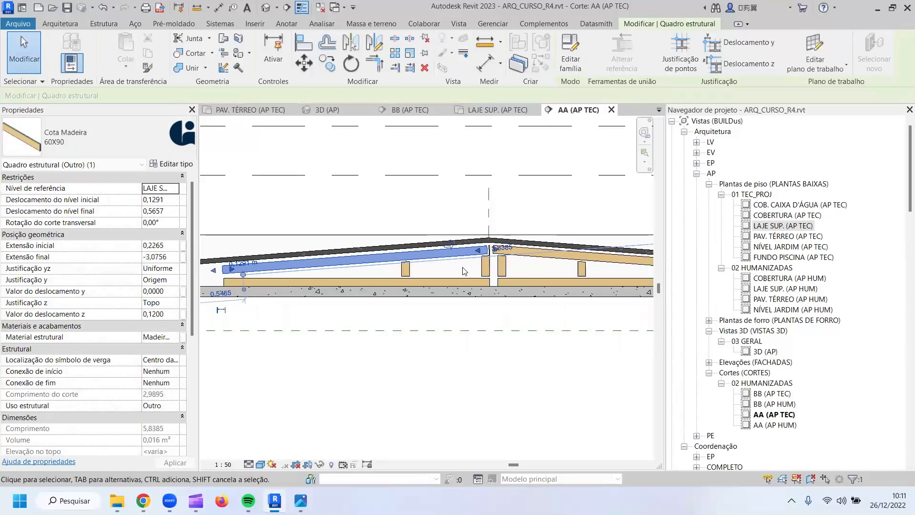
scroll(488, 251, "up", 1)
scroll(488, 253, "up", 3)
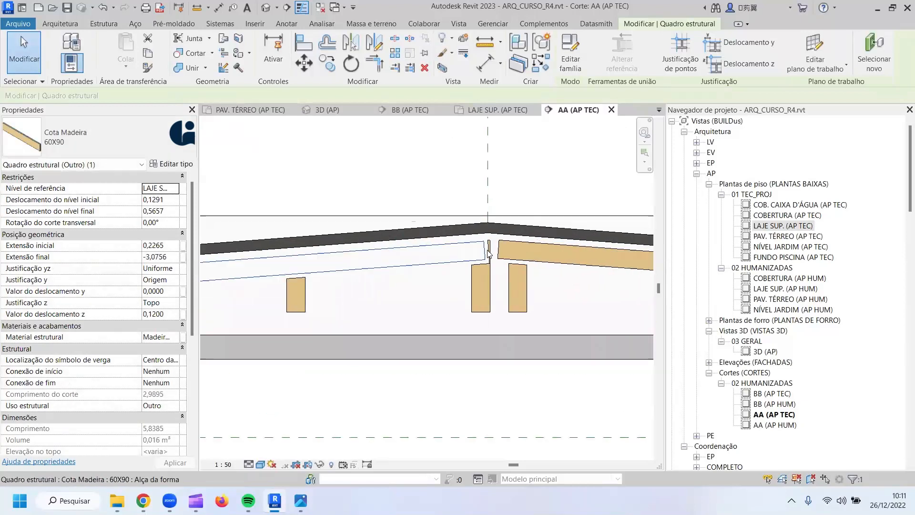
left_click_drag(495, 250, 495, 253)
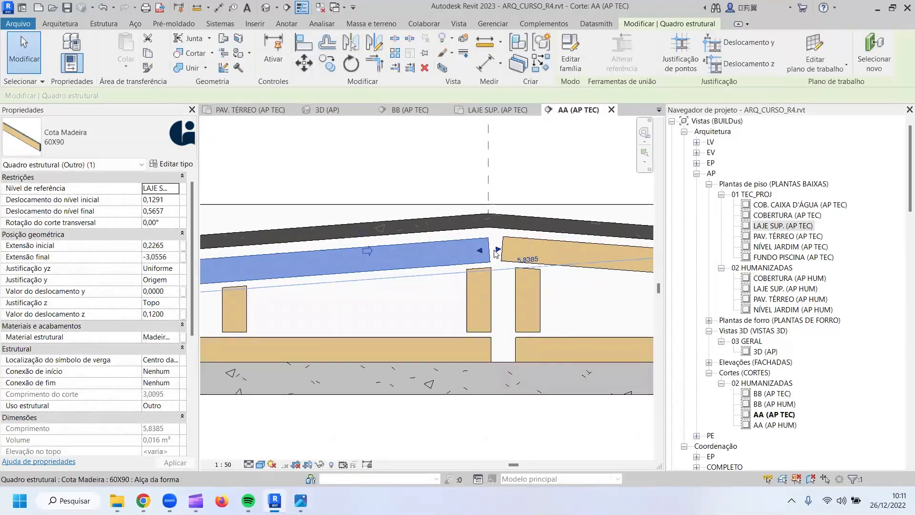
scroll(494, 252, "down", 2)
scroll(438, 309, "down", 4)
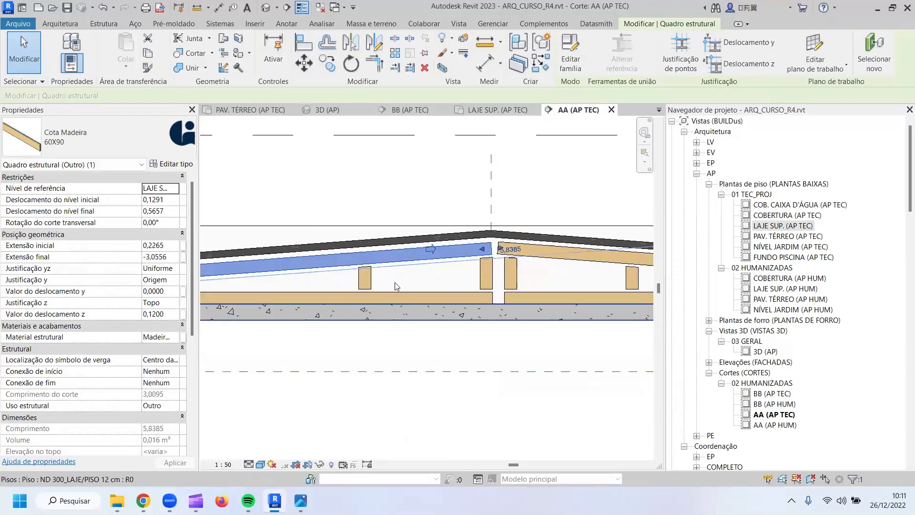
key("Escape")
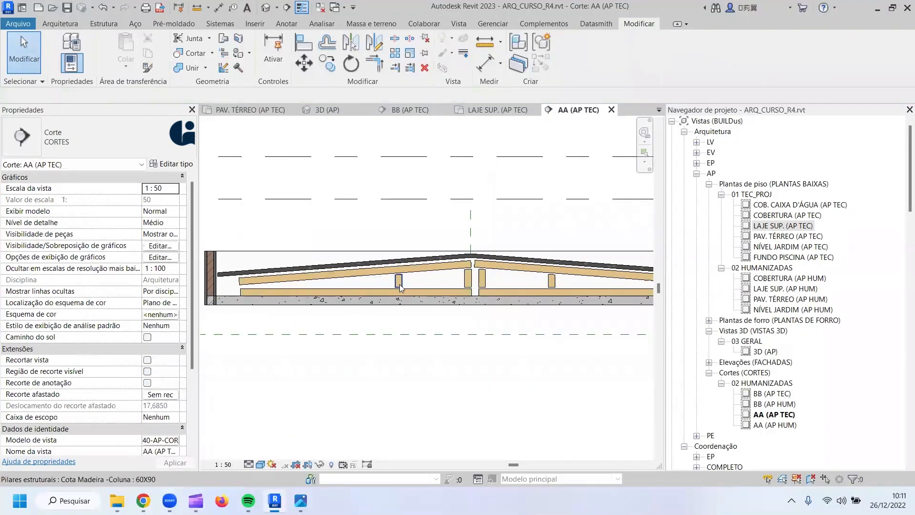
Copy the left intermediate post about 0,95 toward the parapet wall and cope the copy to the left bottom chord.
left_click(399, 285)
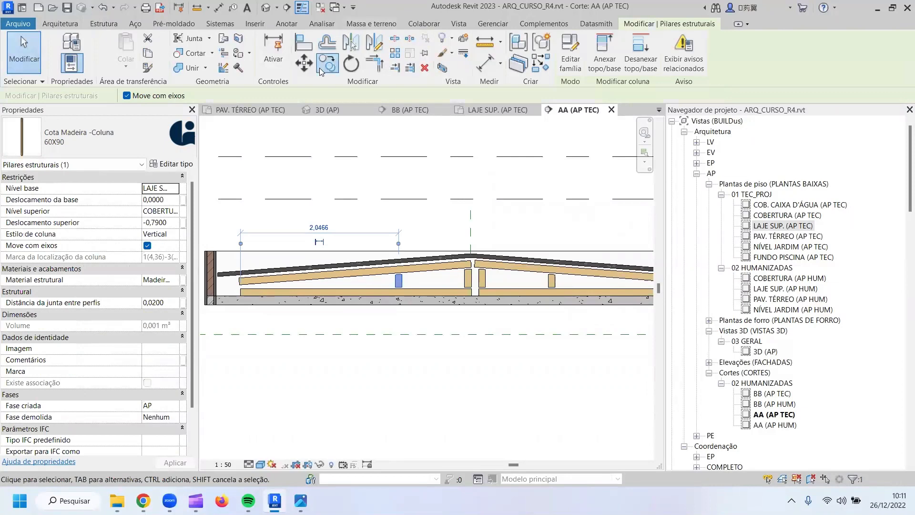
left_click(395, 280)
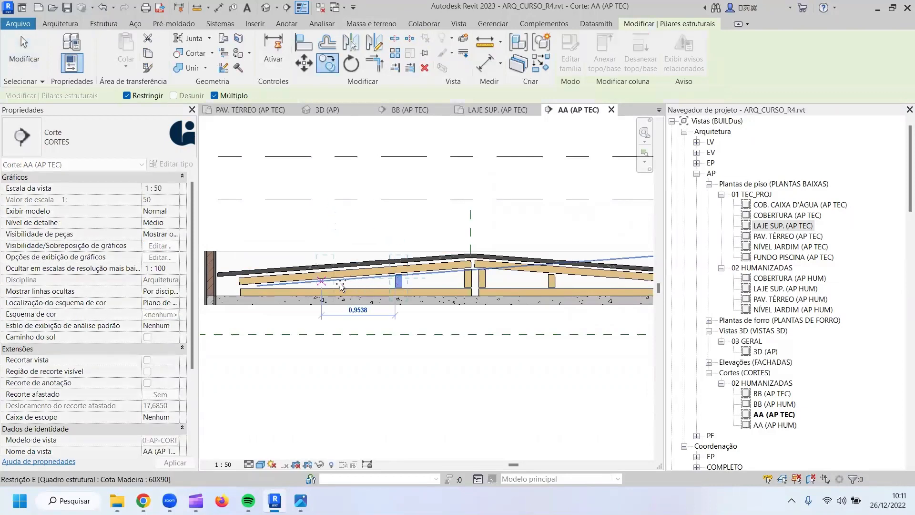
left_click(322, 283)
key("Escape")
key("Escape")
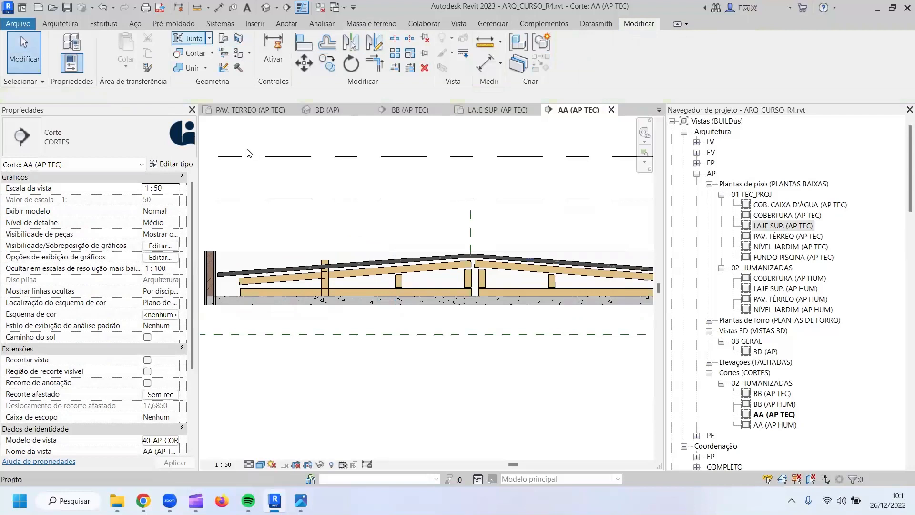
scroll(339, 290, "up", 3)
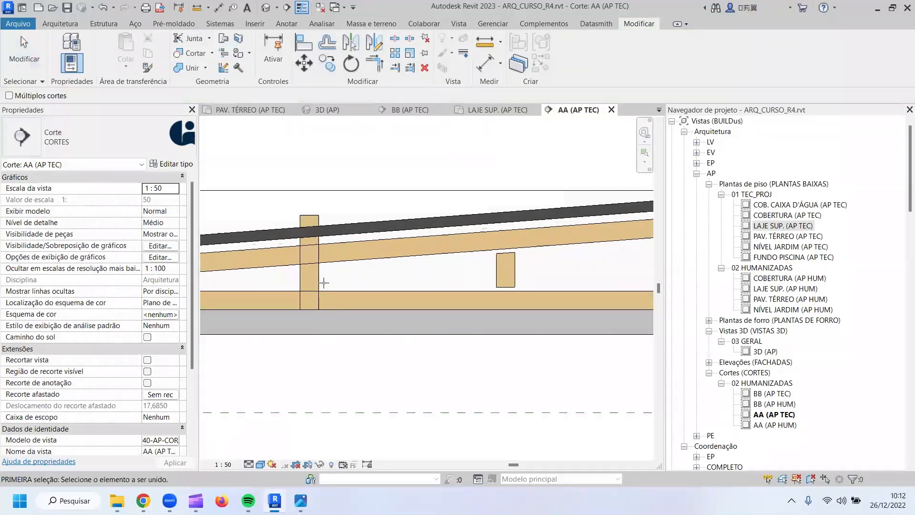
left_click(320, 282)
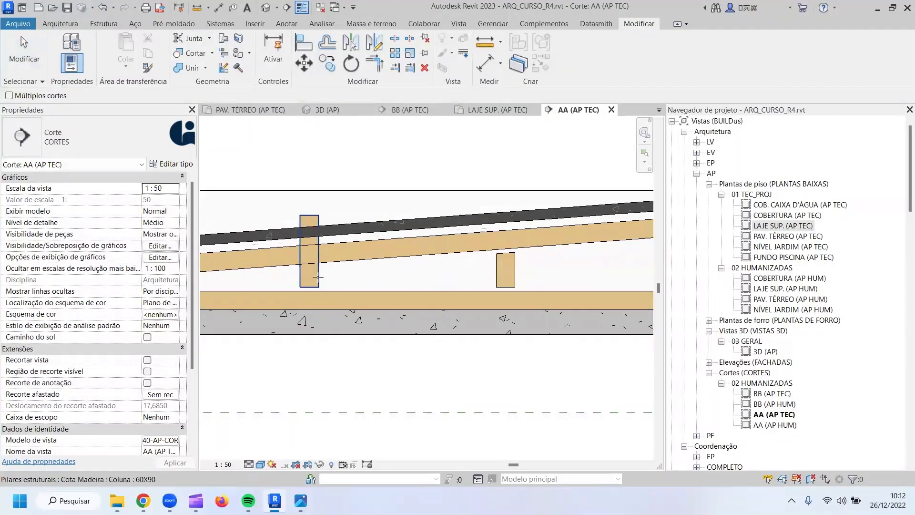
Try to cope the copied post to the left top chord, undoing each attempt.
left_click(323, 259)
scroll(340, 268, "down", 1)
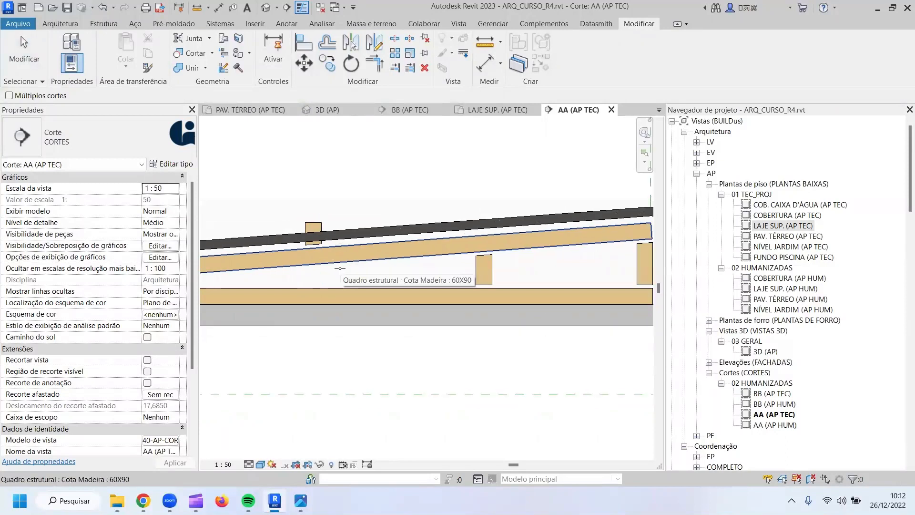
scroll(340, 268, "up", 1)
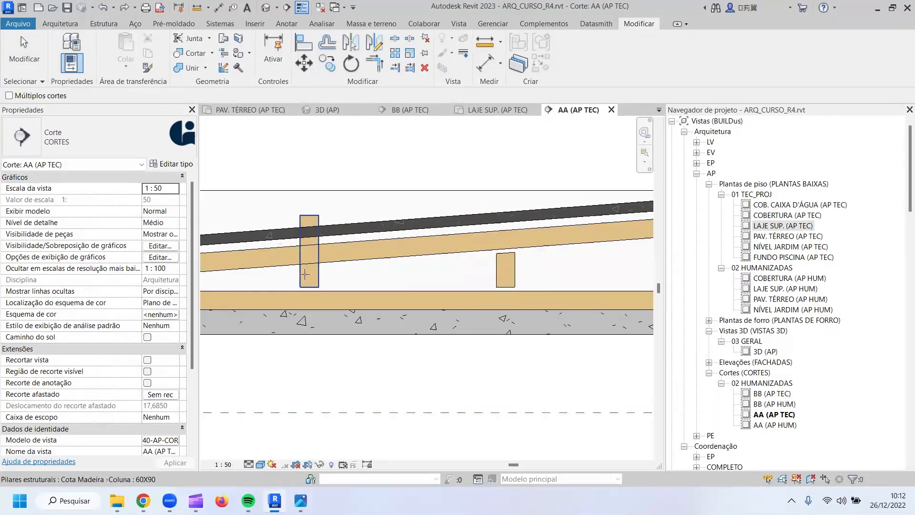
left_click(316, 259)
left_click(317, 259)
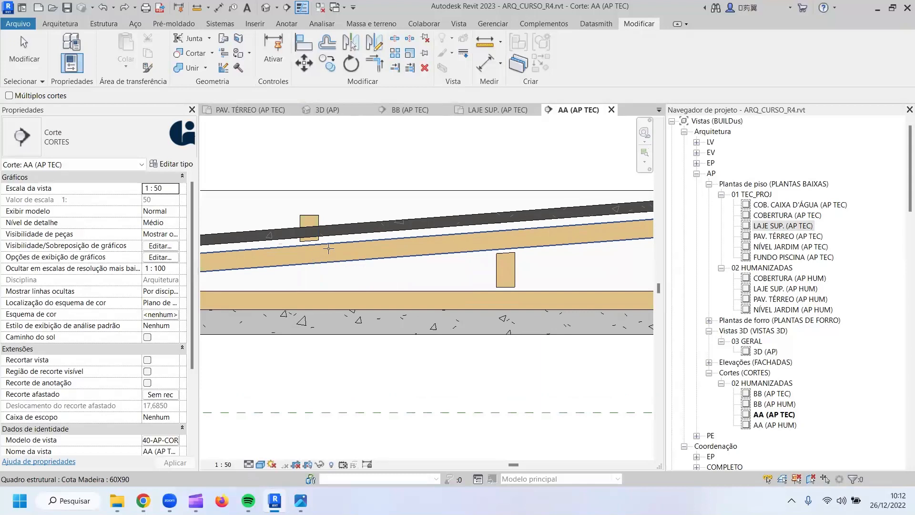
key("ctrl+z")
left_click(312, 217)
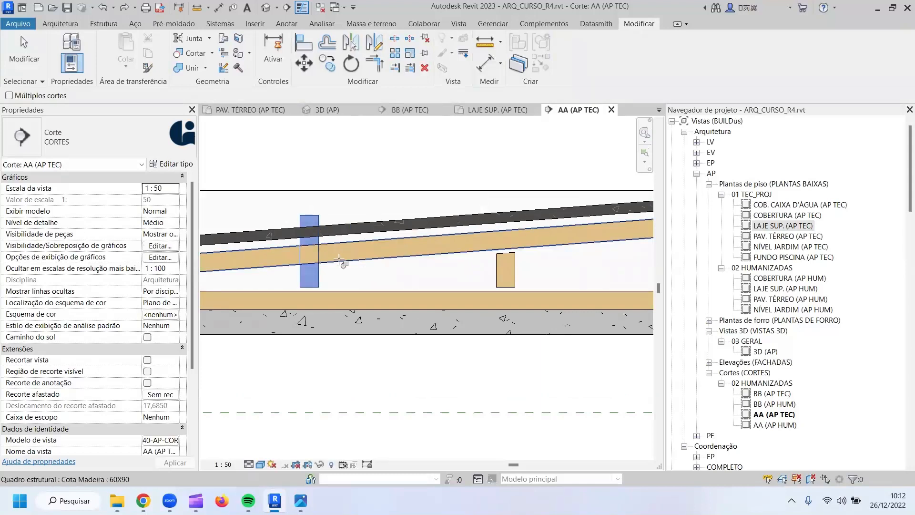
left_click(311, 251)
key("ctrl+z")
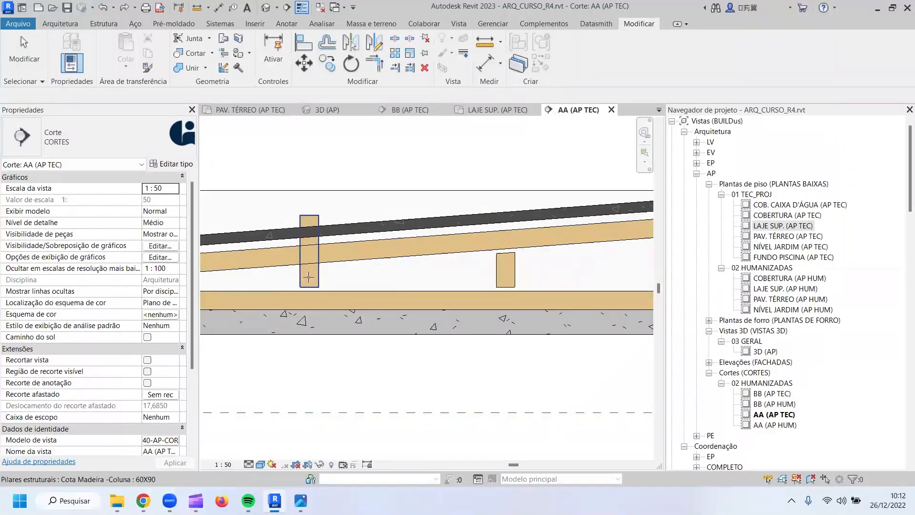
left_click(312, 252)
left_click(329, 258)
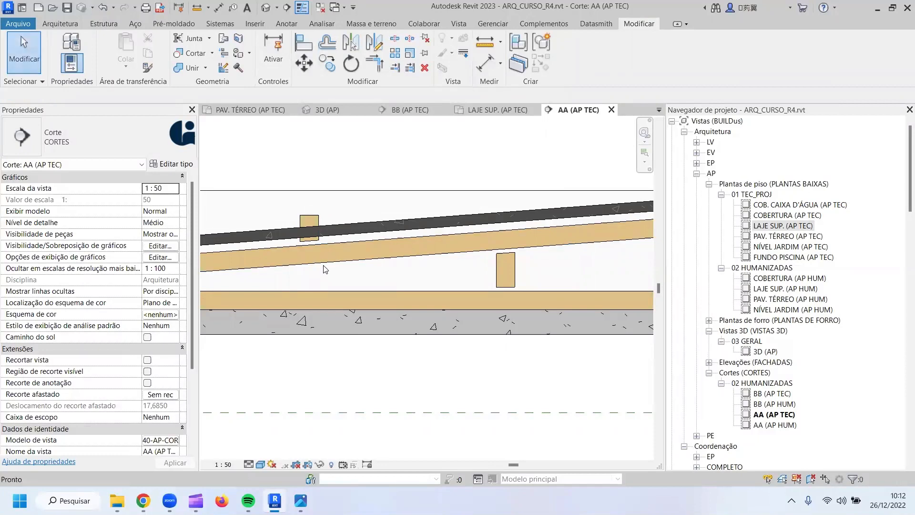
key("ctrl+z")
Set the copied post's top offset to -0,9900 and cope it to the left top chord.
left_click(311, 219)
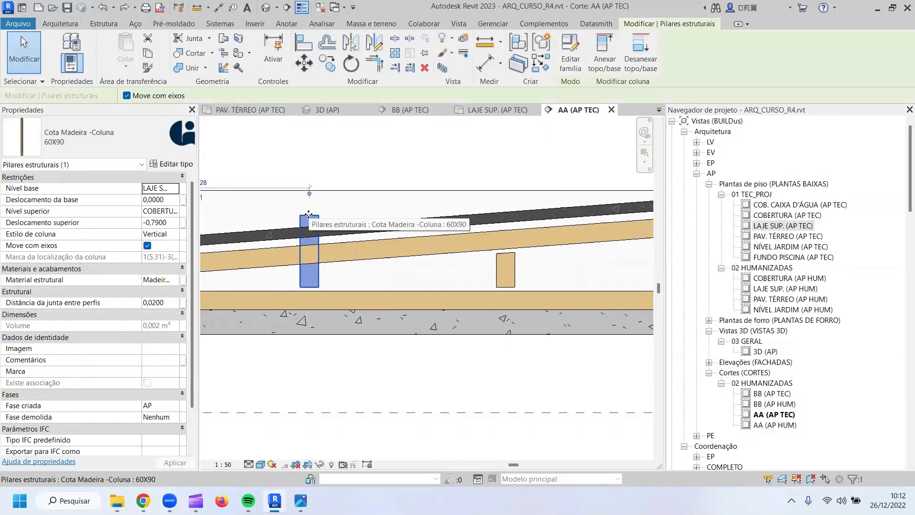
left_click(167, 223)
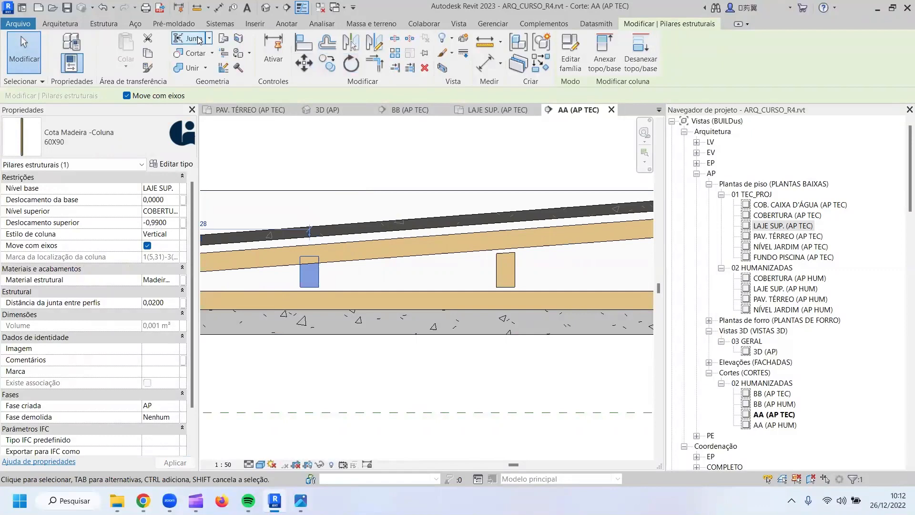
left_click(206, 56)
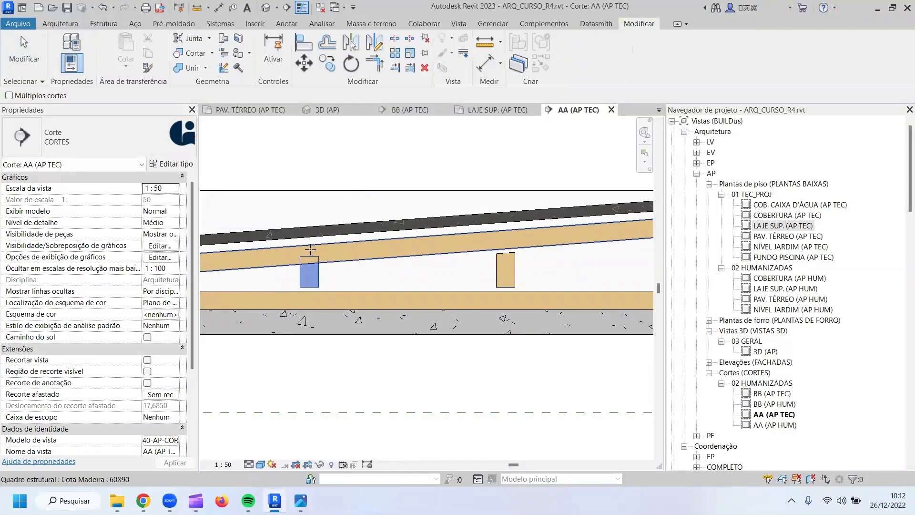
scroll(523, 290, "down", 5)
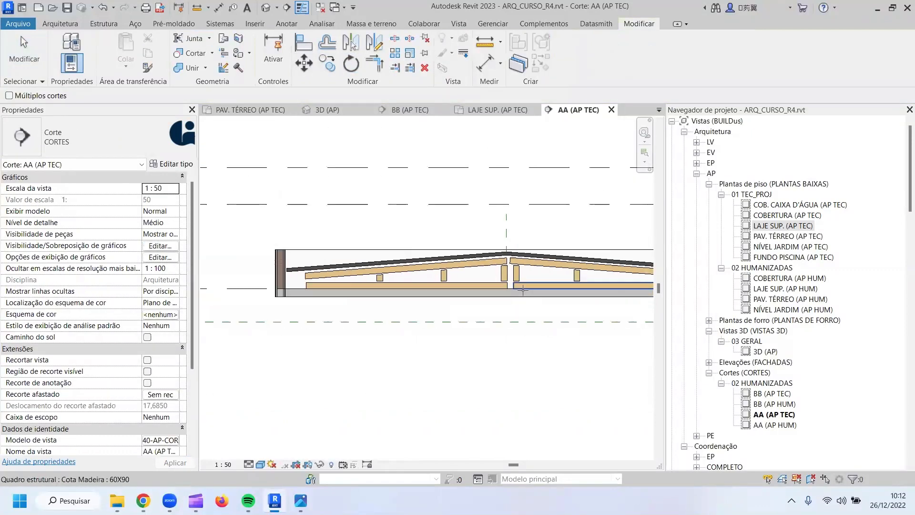
middle_click_drag(523, 290, 459, 286)
key("Escape")
key("Escape")
Delete the right half of the truss: its top chord, two posts and bottom chord.
left_click(456, 273)
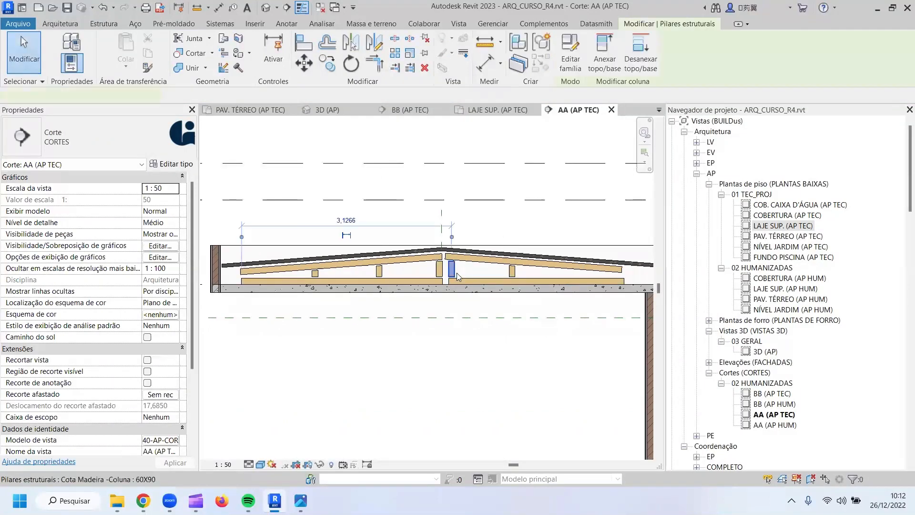
key("ctrl+z")
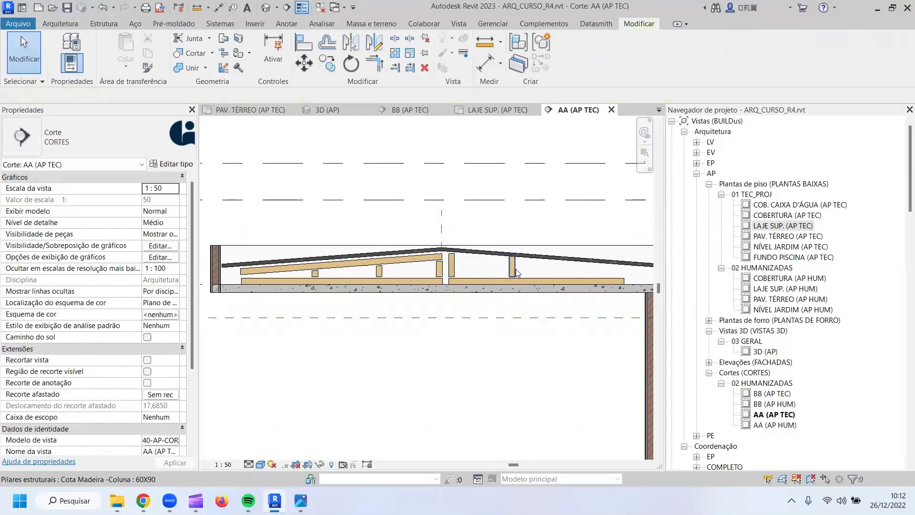
left_click(515, 269)
key("Delete")
left_click(454, 272)
key("Delete")
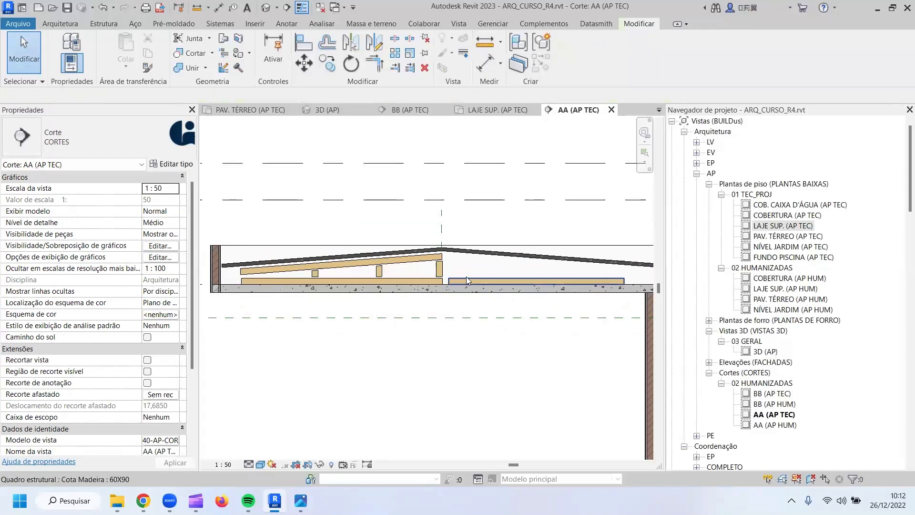
left_click(467, 280)
key("Delete")
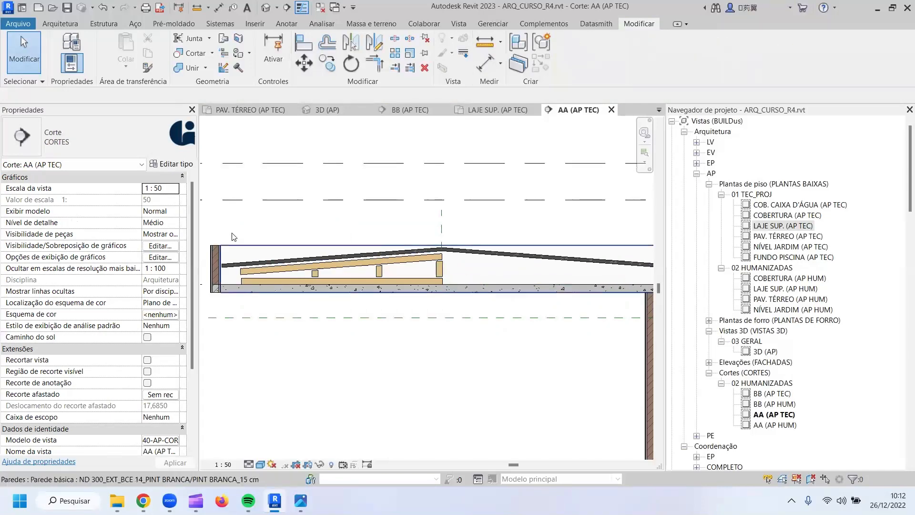
Group the left half's three posts and both chords as a model group named Tesoura 3.
left_click_drag(230, 227, 448, 313)
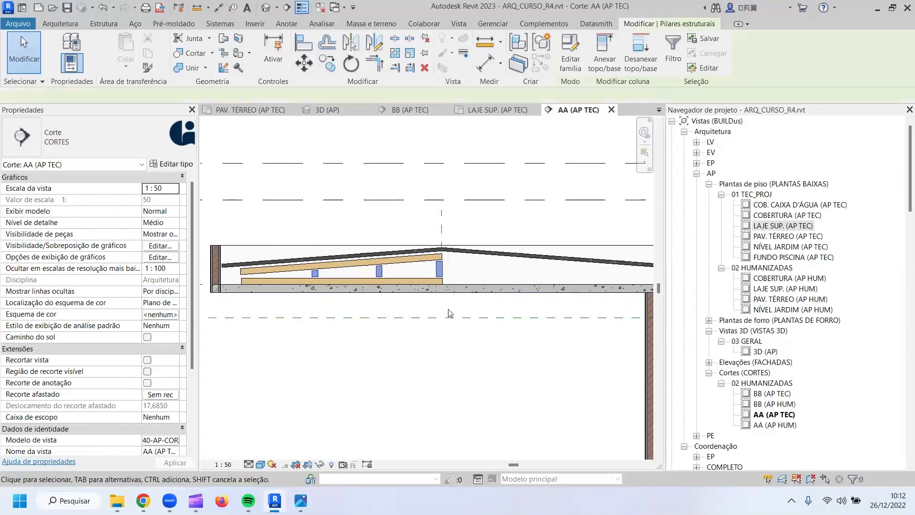
left_click(413, 259, "ctrl")
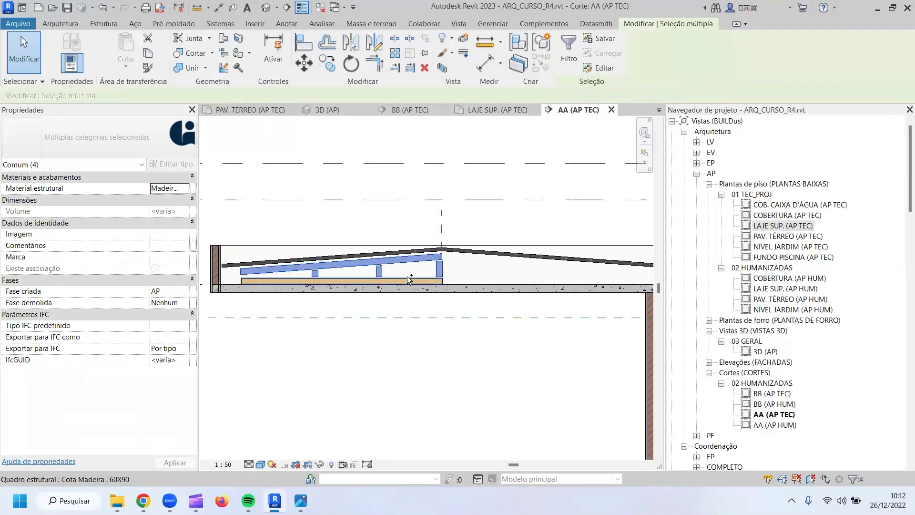
left_click(407, 277, "ctrl")
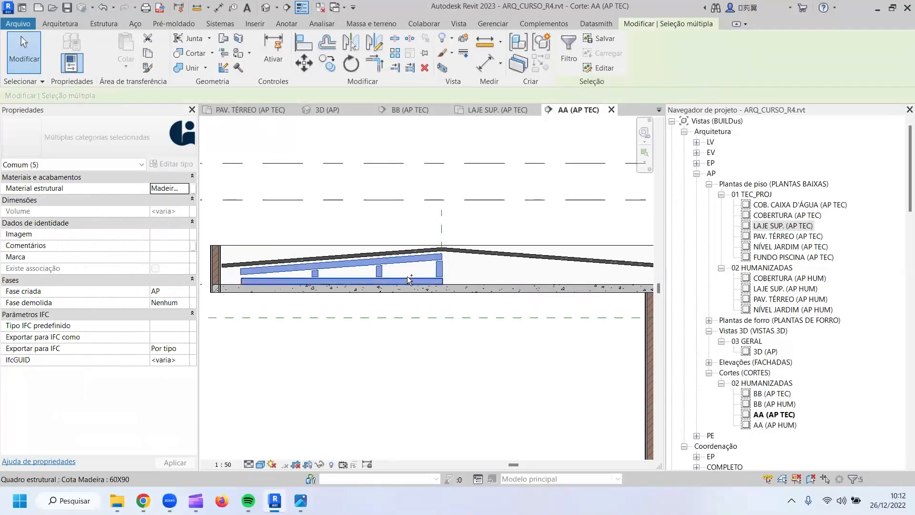
left_click(548, 42)
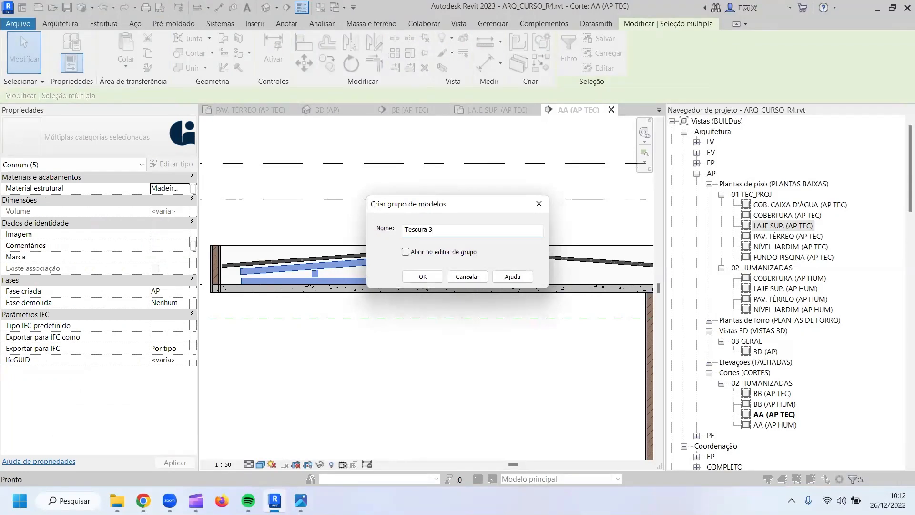
type("Tesoura 3")
key("Return")
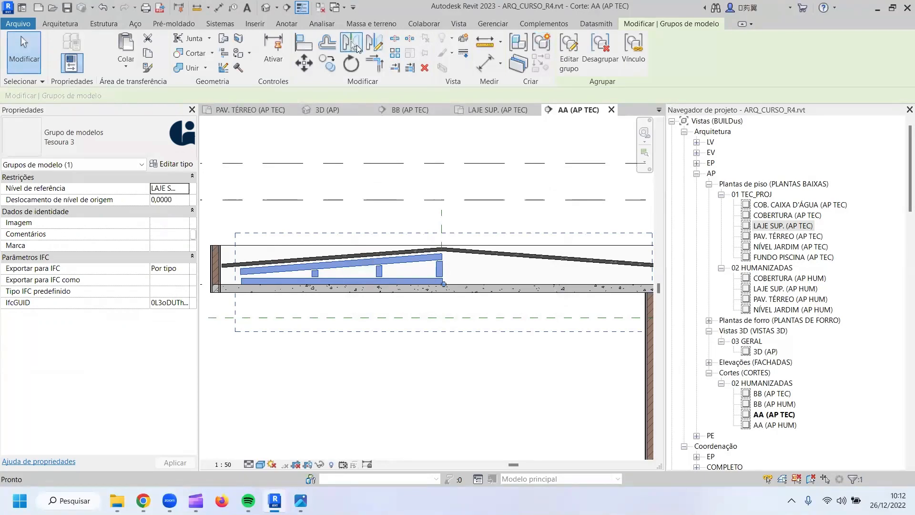
Mirror the Tesoura 3 group about the ridge reference plane to form the right half of the truss.
left_click(357, 46)
left_click(443, 217)
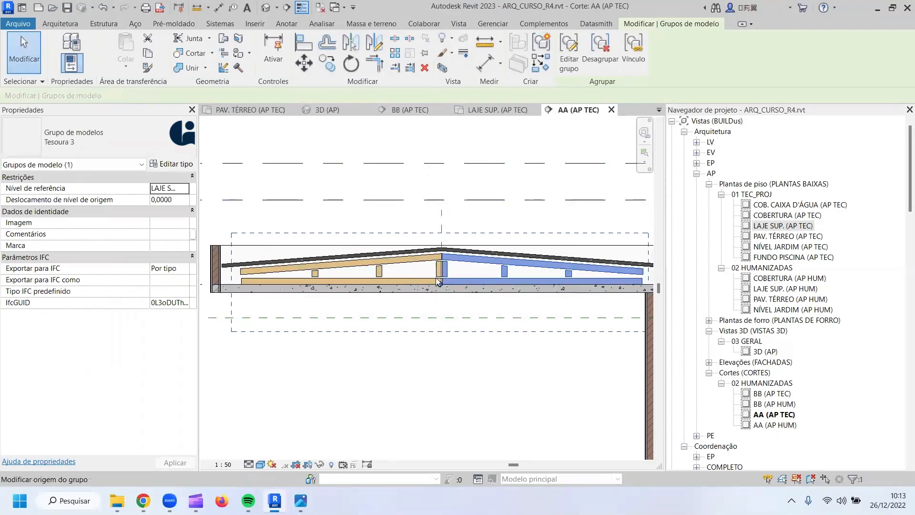
scroll(437, 281, "up", 2)
scroll(438, 278, "up", 2)
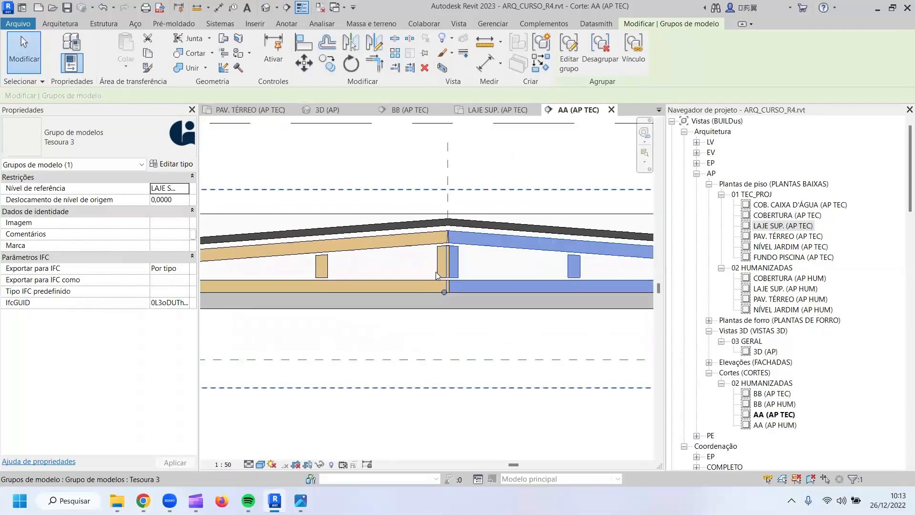
key("Escape")
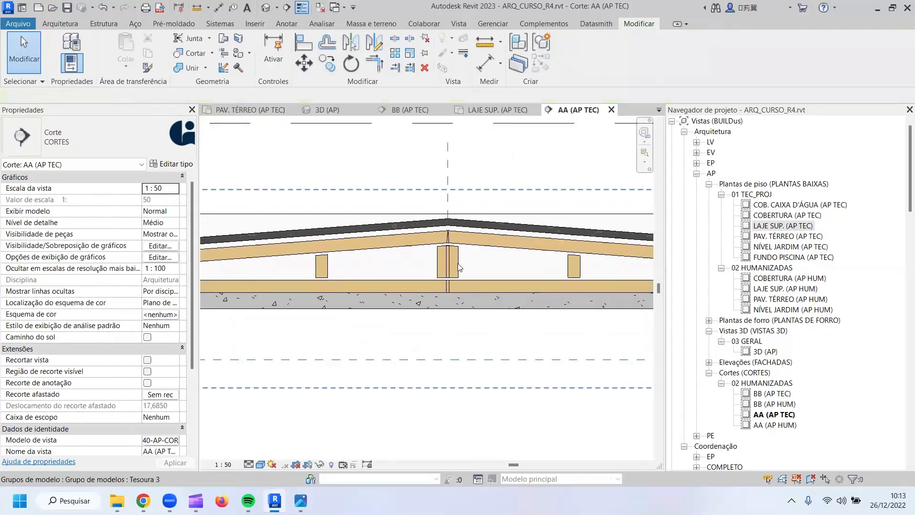
Align the central posts of the two Tesoura 3 groups so that they meet at the ridge reference plane.
left_click(459, 266)
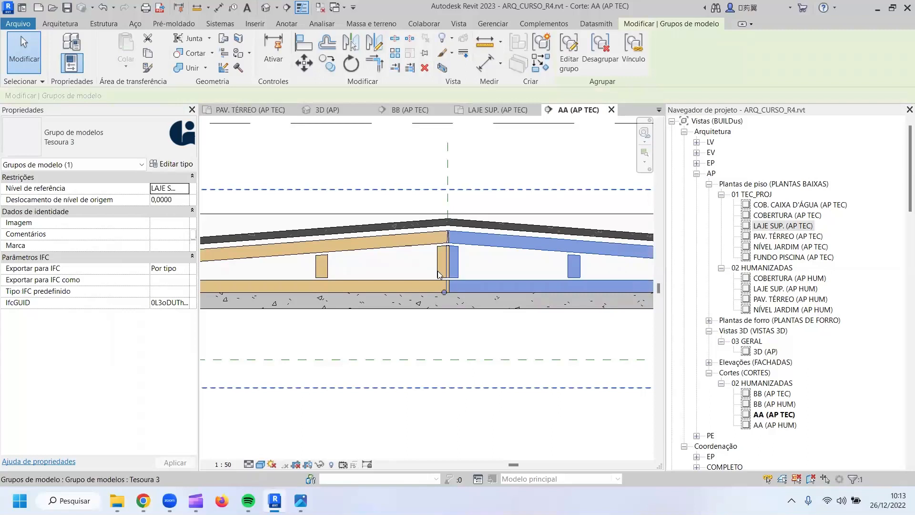
left_click(438, 274)
scroll(444, 242, "up", 2)
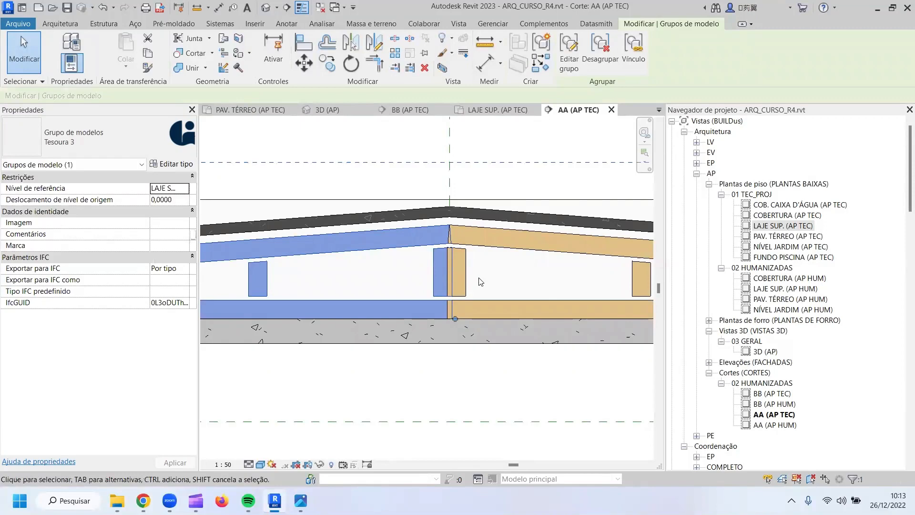
left_click(303, 44)
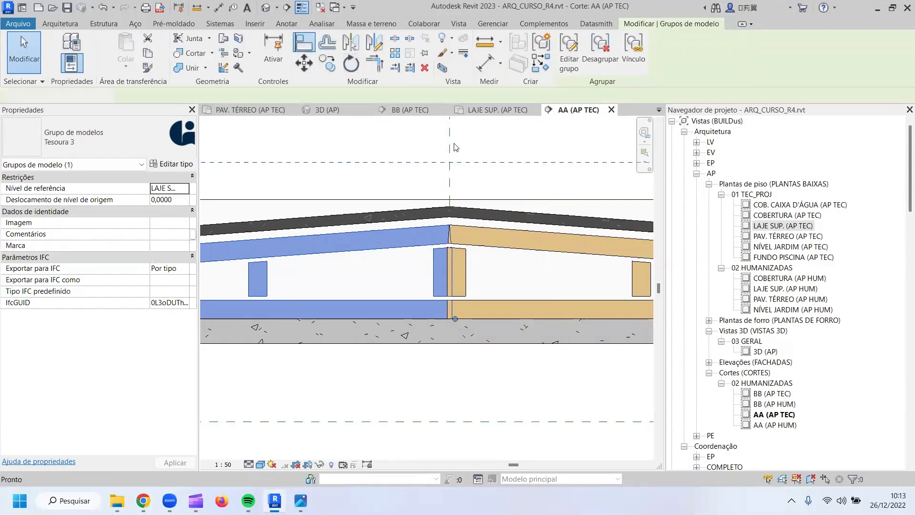
key("Tab")
left_click(451, 273)
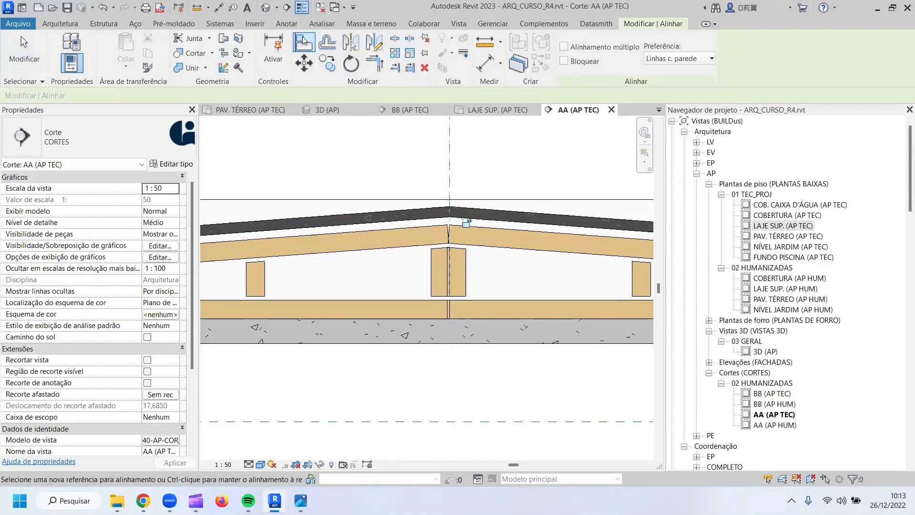
left_click(455, 168)
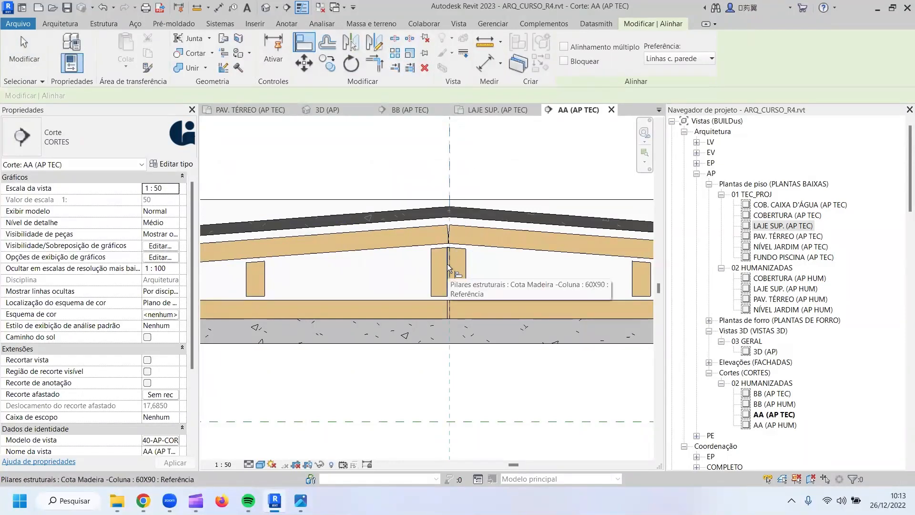
left_click(448, 267)
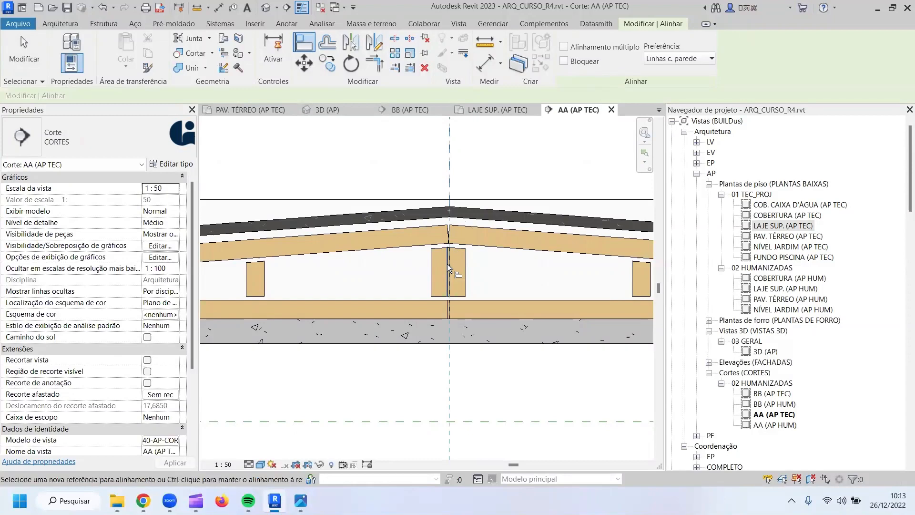
scroll(478, 276, "down", 4)
key("Escape")
Group both truss halves together as a model group named Tesoura 4.
left_click(474, 279)
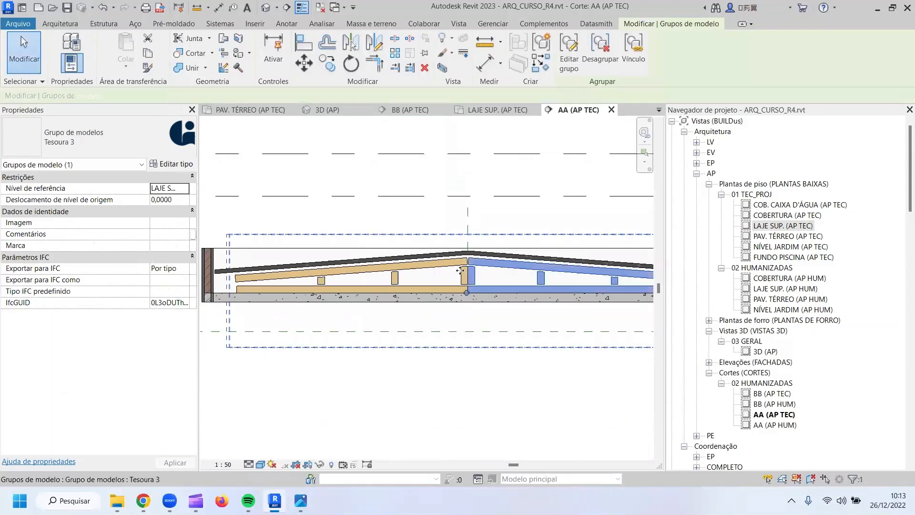
left_click(396, 281, "ctrl")
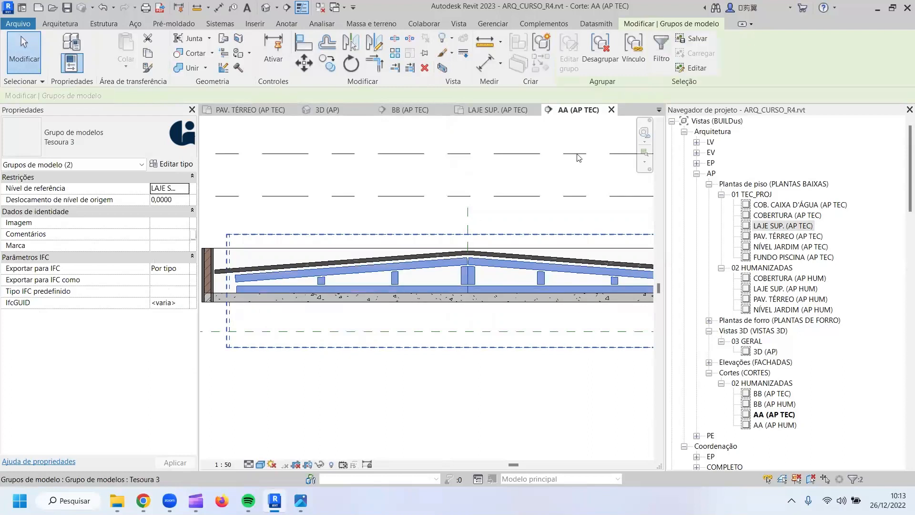
left_click(539, 42)
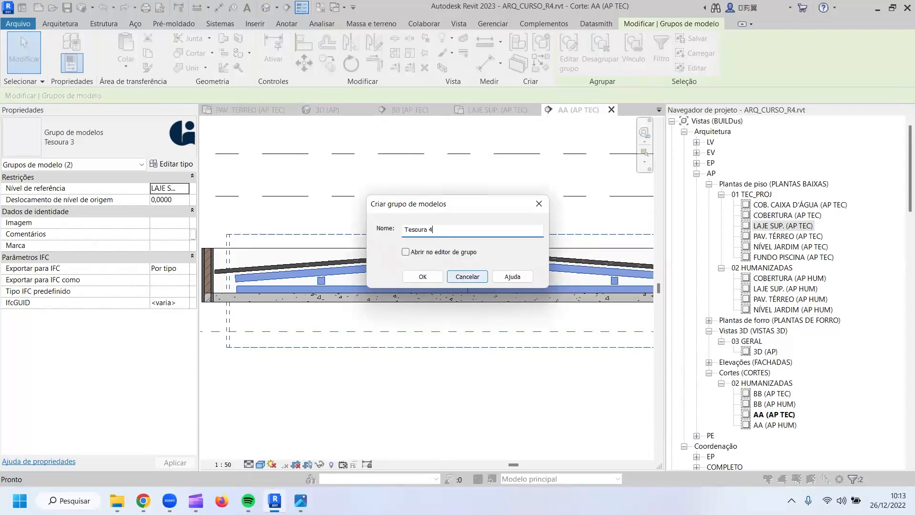
key("Return")
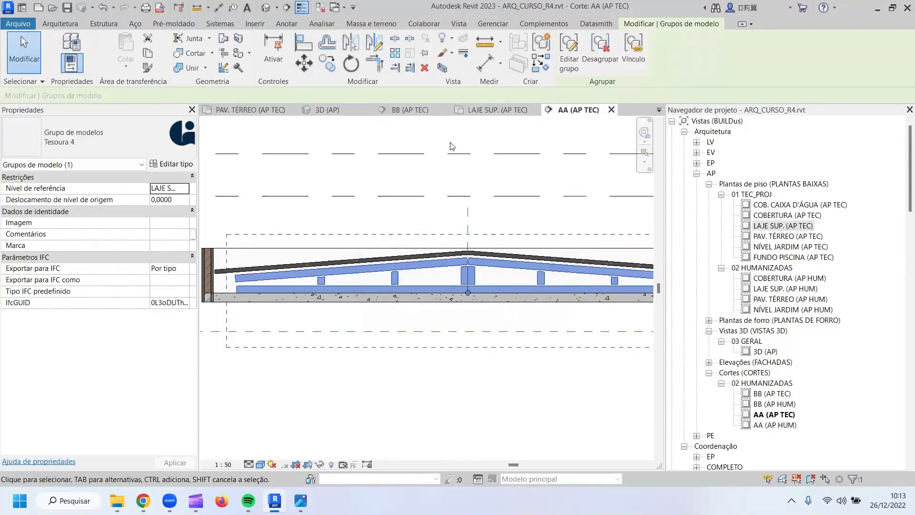
Open the LAJE SUP. (AP TEC) floor plan and locate the Tesoura 4 truss beside the end parapet wall.
left_click(490, 111)
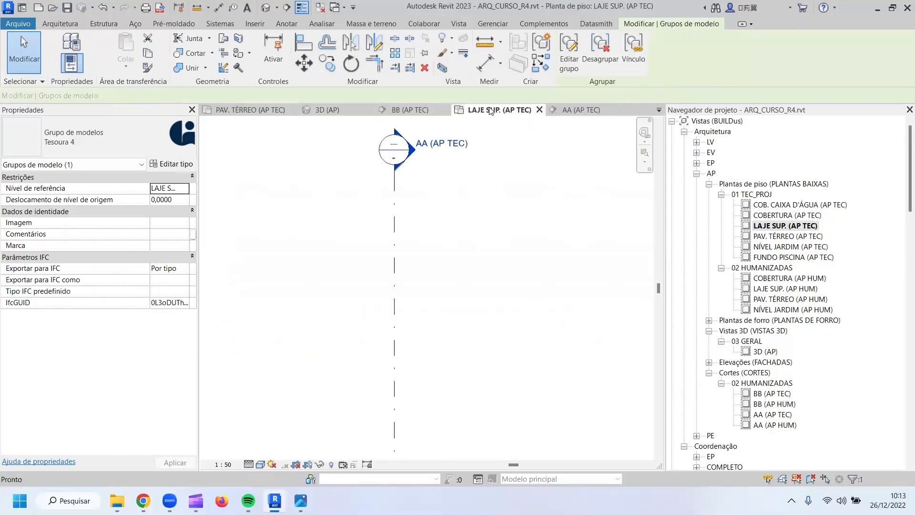
scroll(472, 238, "down", 6)
middle_click_drag(467, 251, 464, 131)
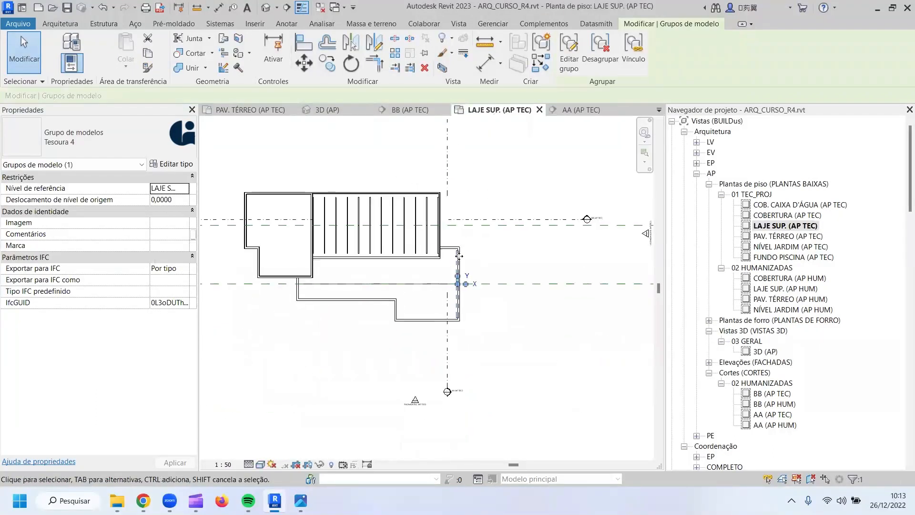
scroll(444, 290, "up", 3)
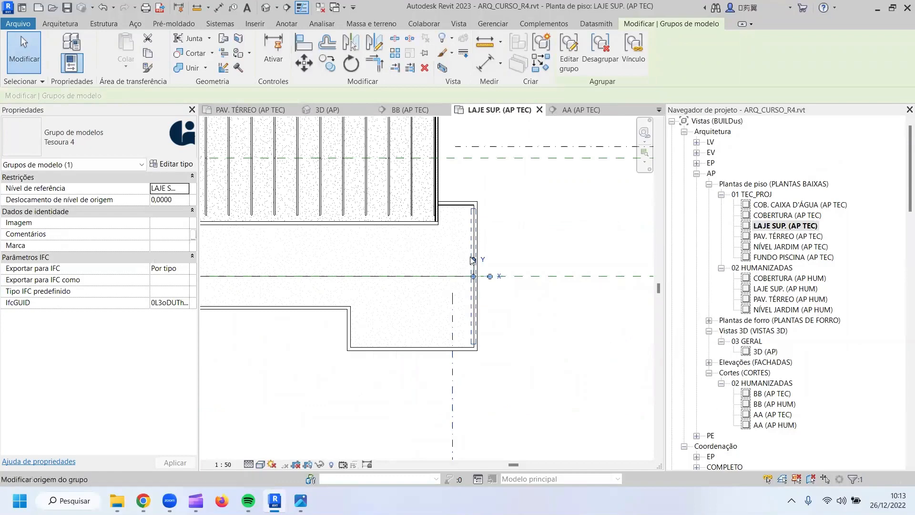
scroll(472, 260, "up", 1)
key("Escape")
left_click(458, 284)
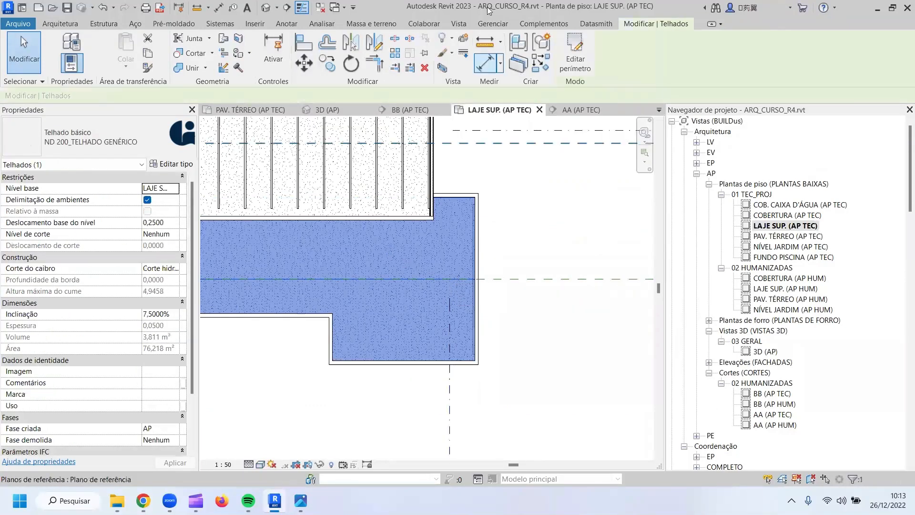
left_click(444, 38)
left_click(499, 59)
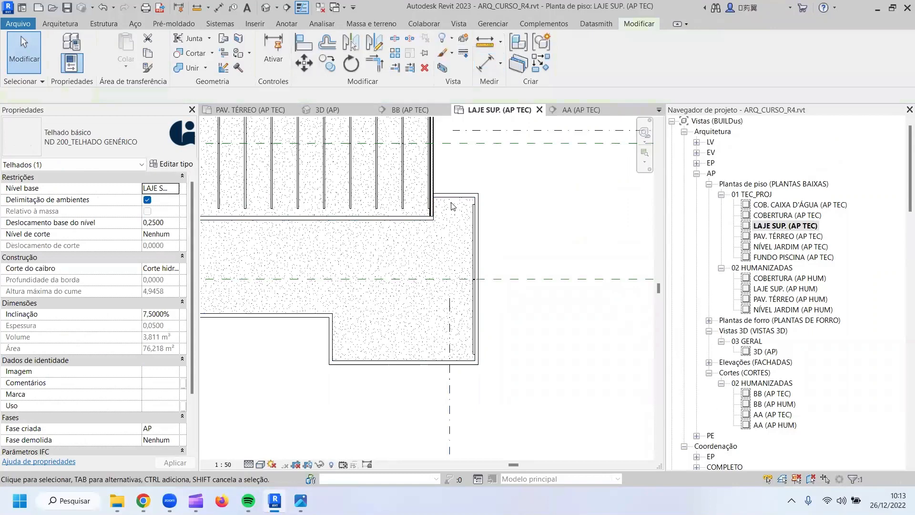
Array the Tesoura 4 truss beside the end parapet wall linearly as 5 associated items, spanning from the first to the last.
left_click(474, 224)
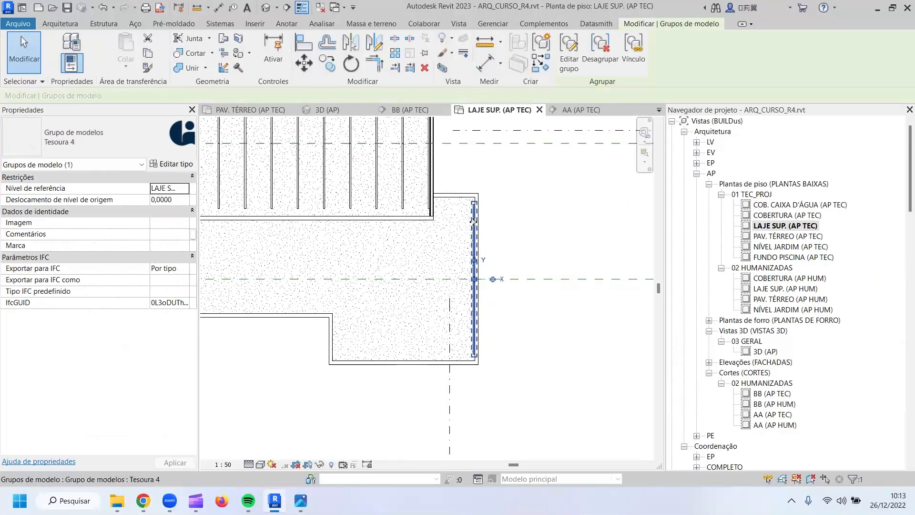
left_click(396, 53)
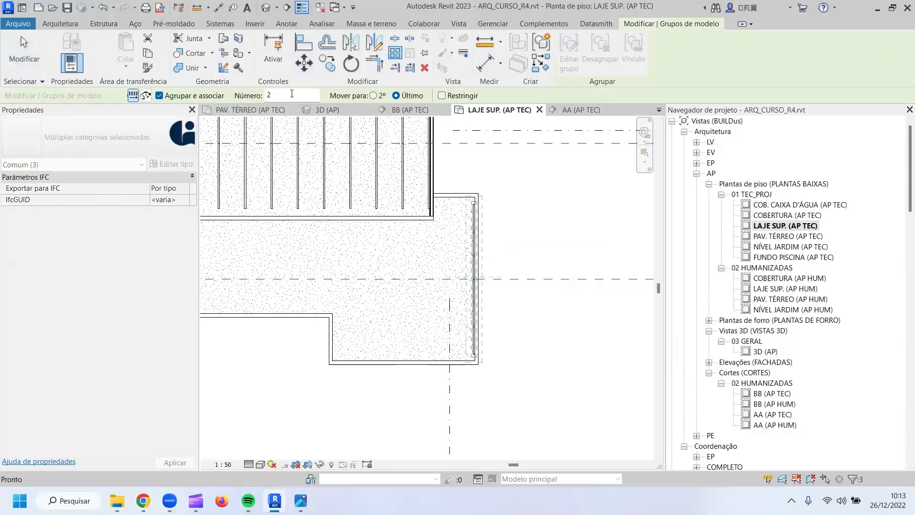
left_click(288, 94)
type("5")
scroll(472, 271, "up", 3)
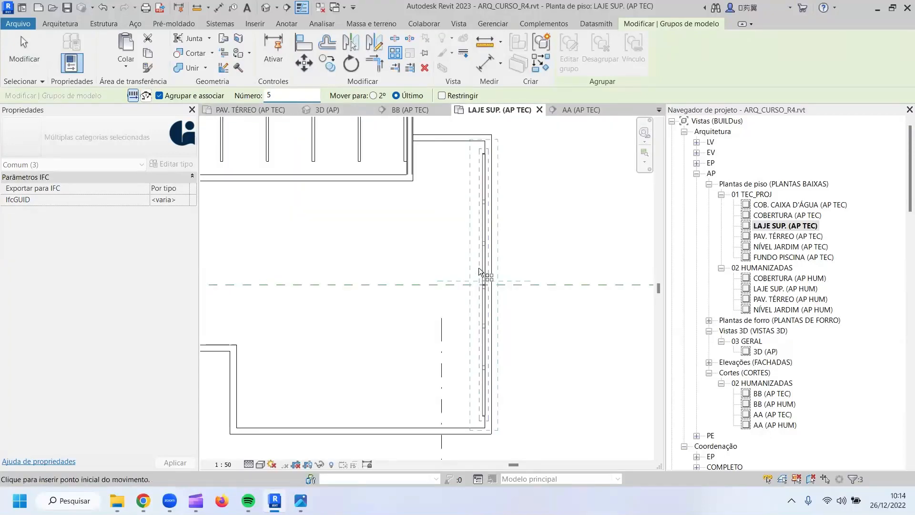
left_click(479, 272)
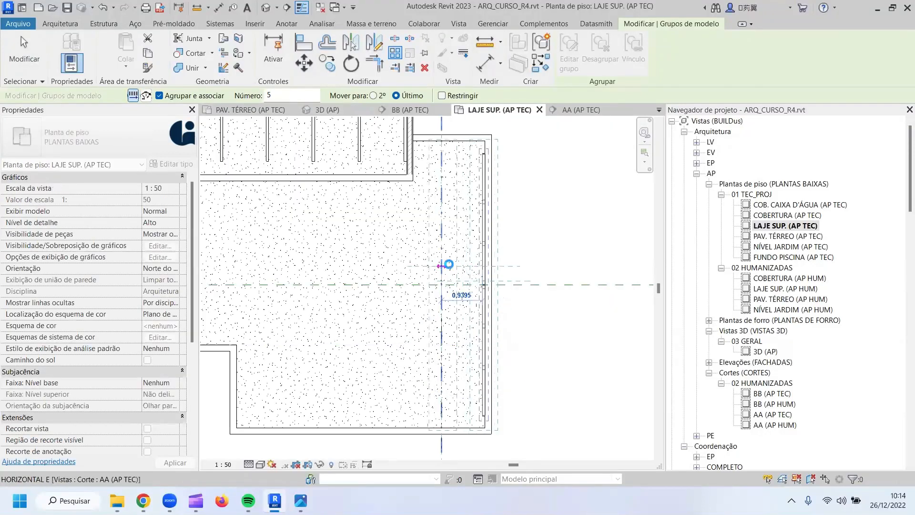
left_click(532, 288)
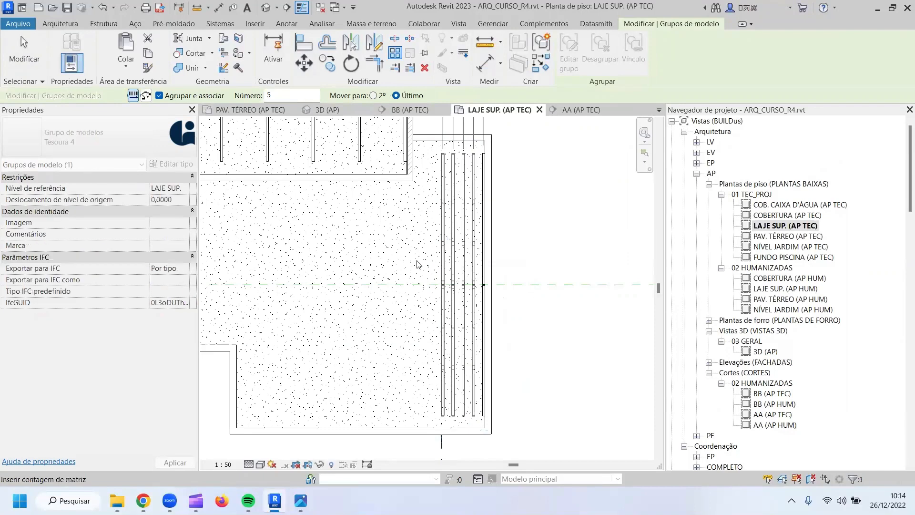
scroll(417, 264, "down", 2)
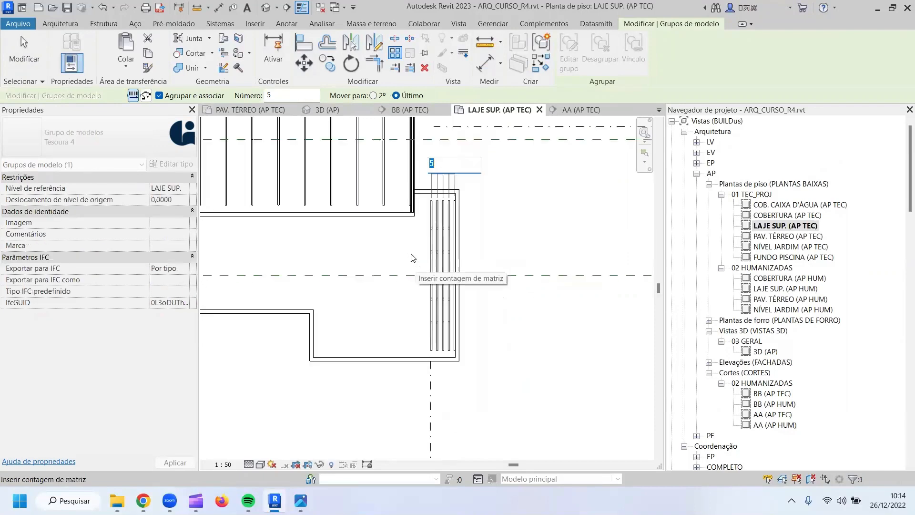
Align the last arrayed truss with the inner face of the parapet wall where the roof outline steps in.
left_click(307, 62)
left_click(304, 43)
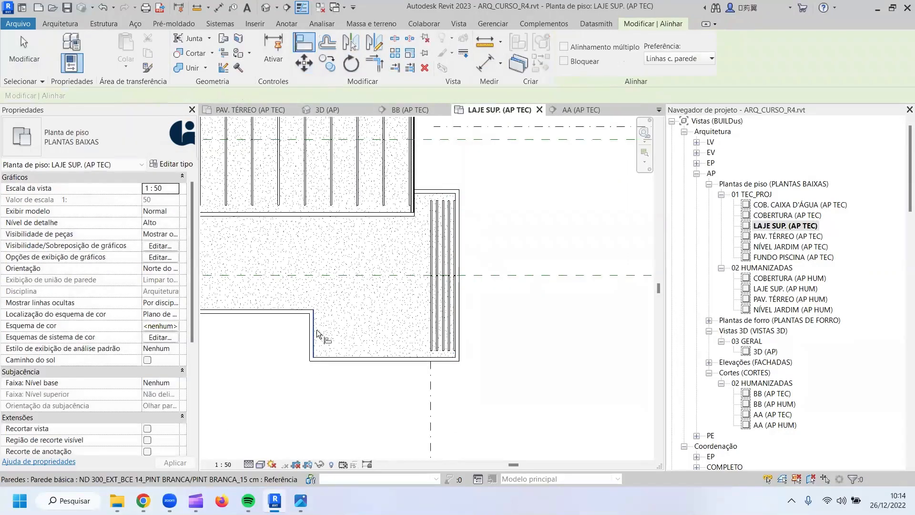
left_click(318, 334)
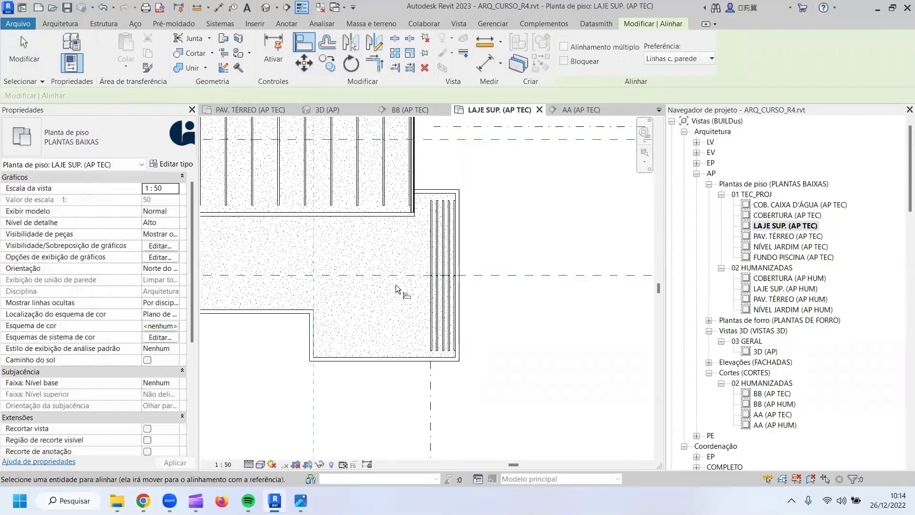
left_click(431, 262)
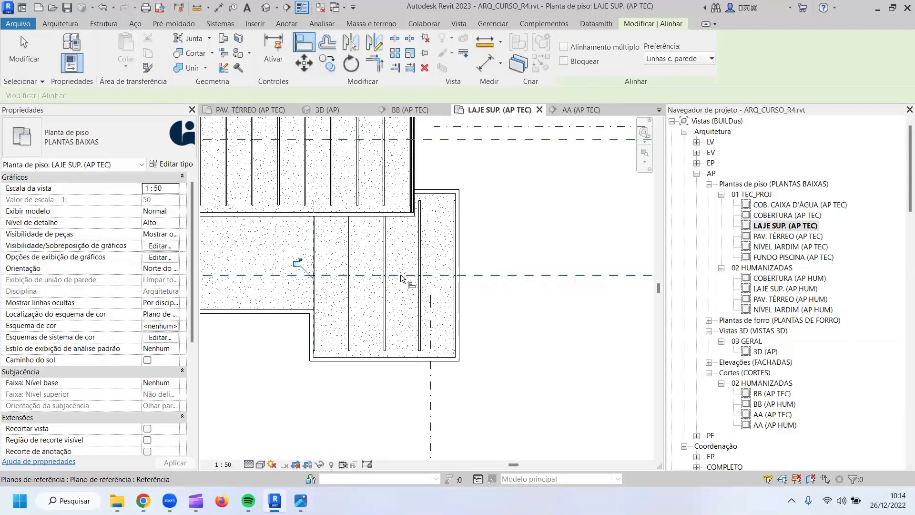
key("Escape")
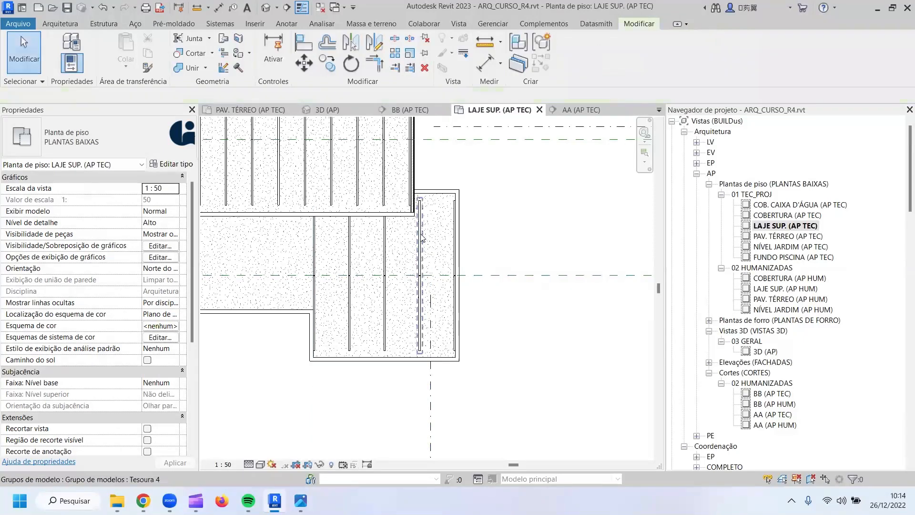
Set the number of trusses in the Tesoura 4 array to 6.
left_click(422, 239)
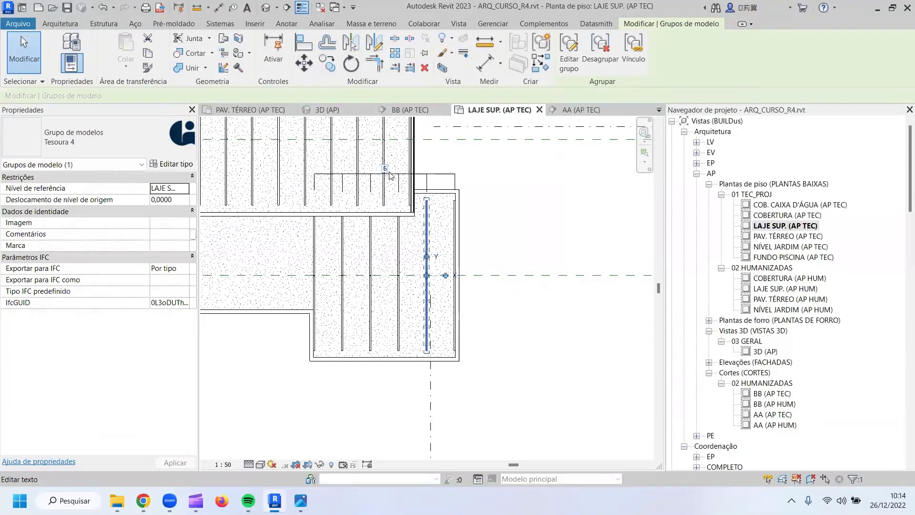
key("Escape")
scroll(390, 260, "down", 3)
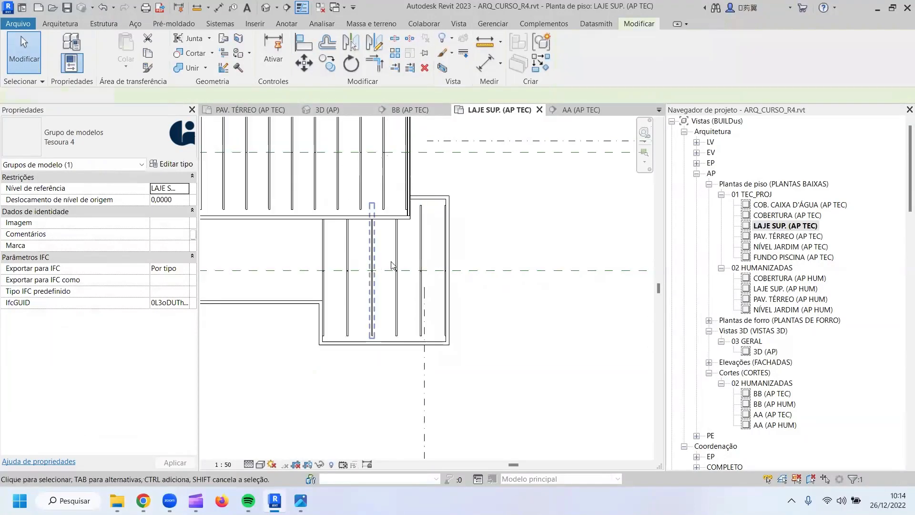
middle_click_drag(408, 263, 449, 265)
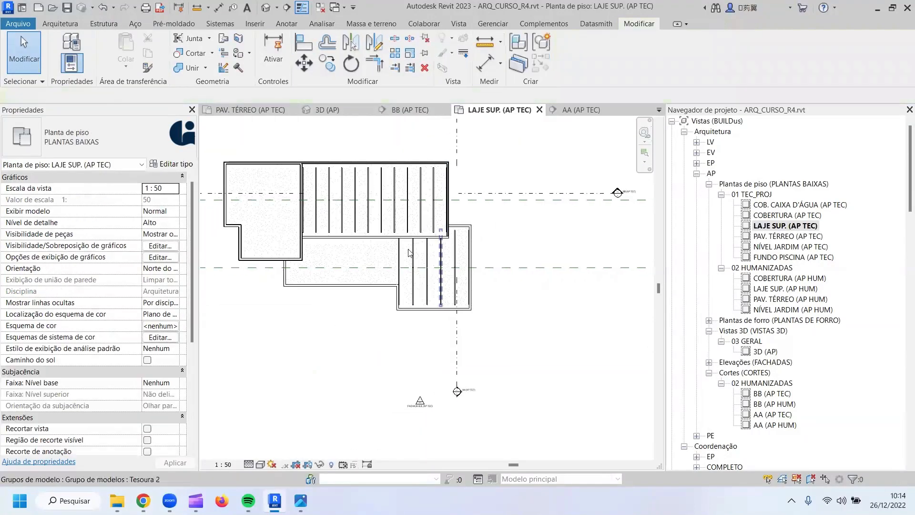
scroll(367, 266, "down", 2)
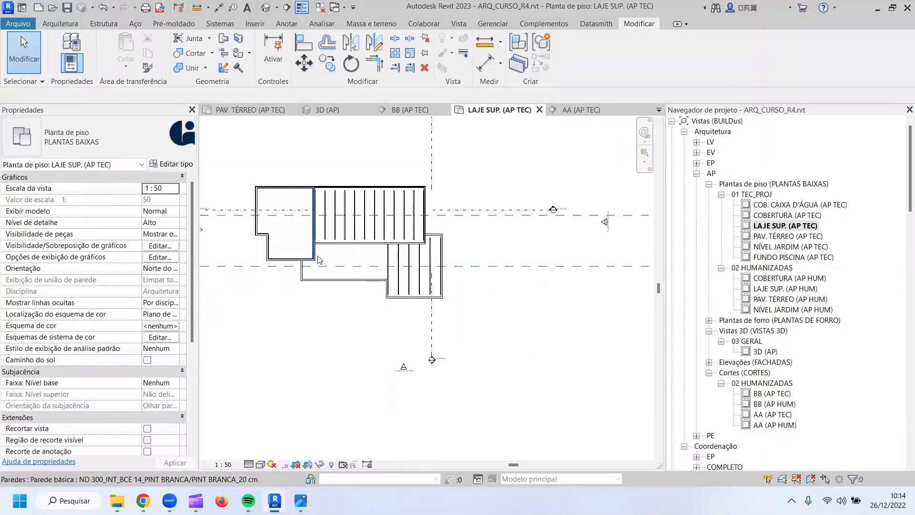
Move the AA section line across the narrower roof stretch, just beyond the last arrayed truss.
left_click(388, 254)
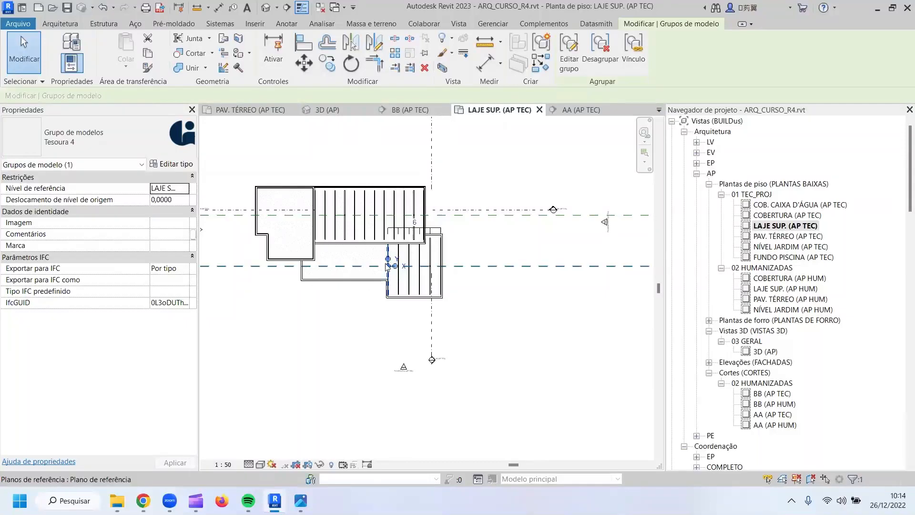
scroll(387, 266, "up", 4)
scroll(469, 234, "down", 3)
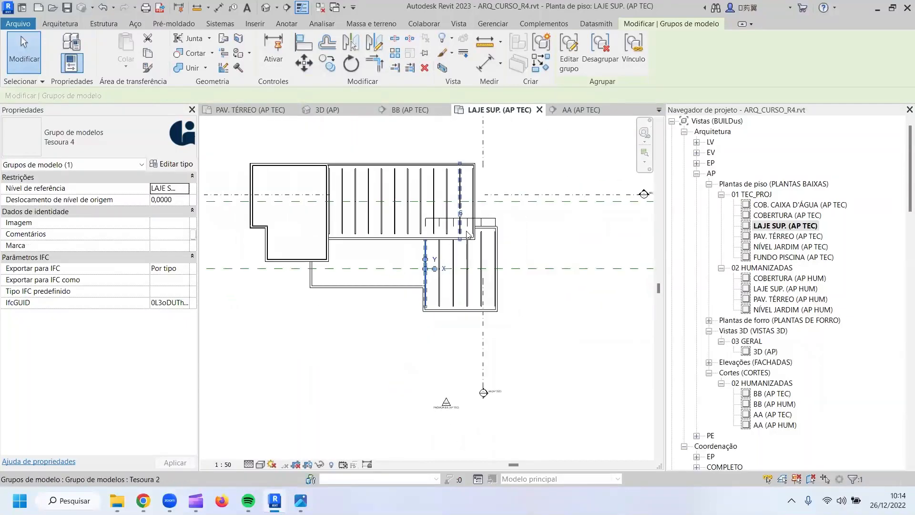
left_click(483, 387)
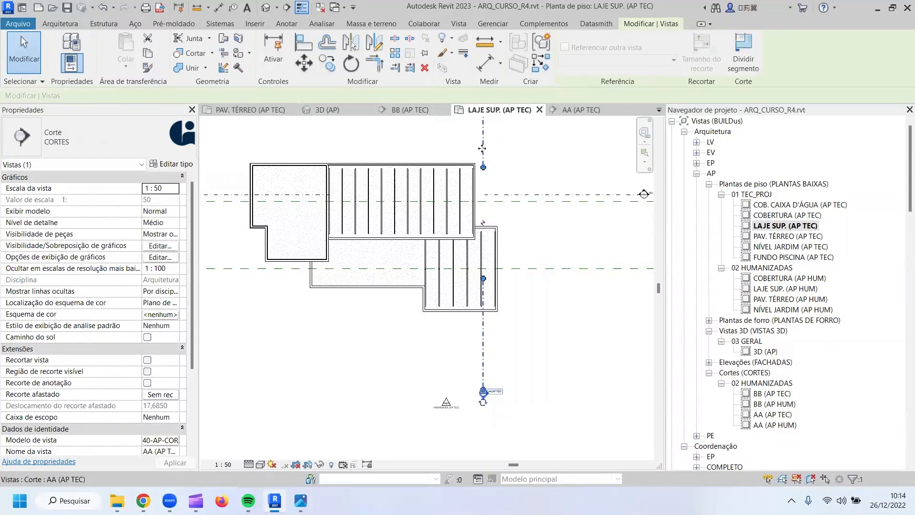
left_click_drag(482, 149, 411, 154)
Ungroup the arrayed Tesoura 4 truss next to the narrower roof stretch into its Tesoura 3 halves.
scroll(424, 255, "up", 2)
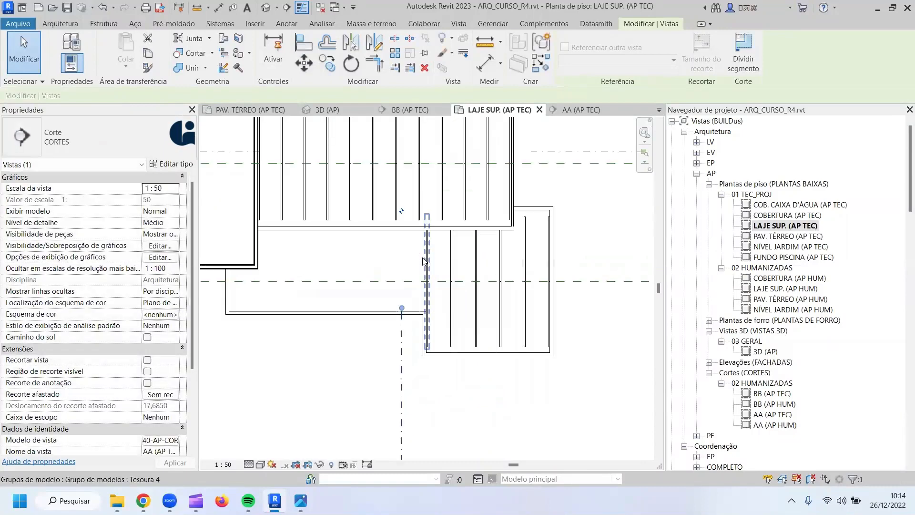
left_click(425, 266)
scroll(426, 266, "up", 1)
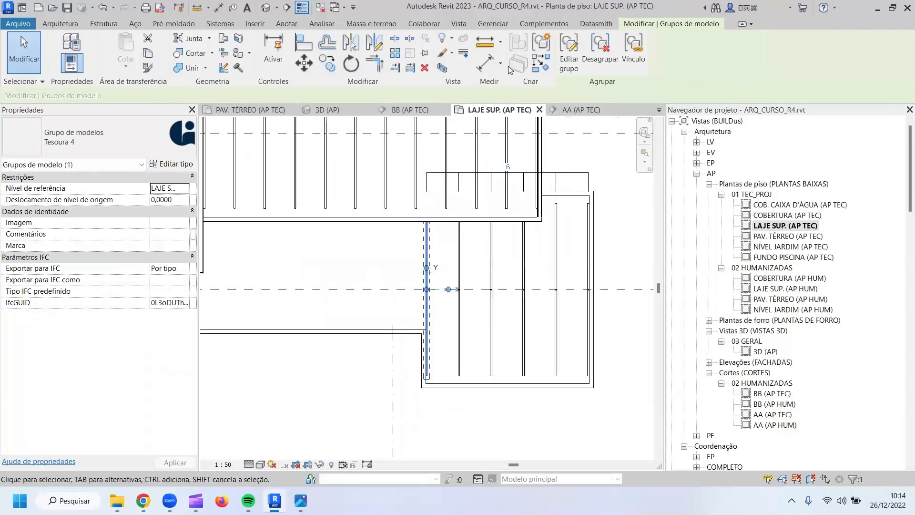
left_click(597, 60)
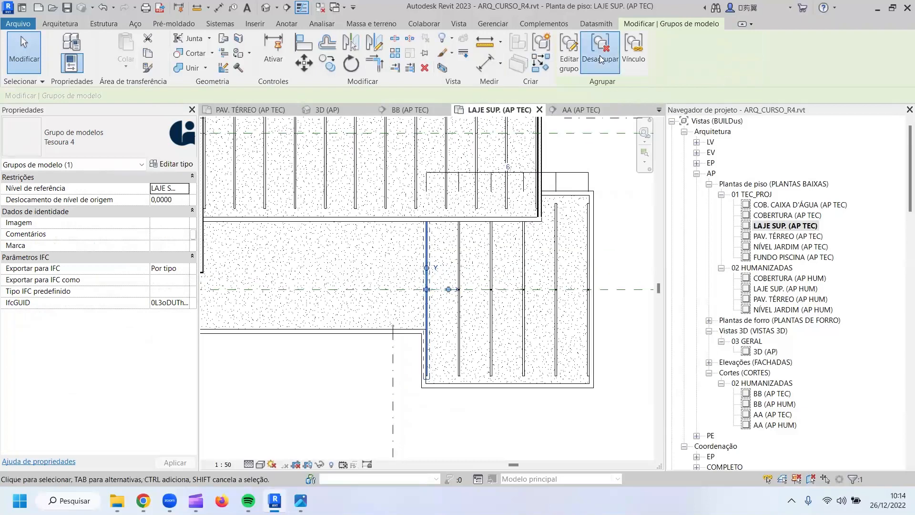
Copy the Tesoura 3 half truss nearest the main roof one truss spacing further along the narrower roof stretch.
left_click(432, 253)
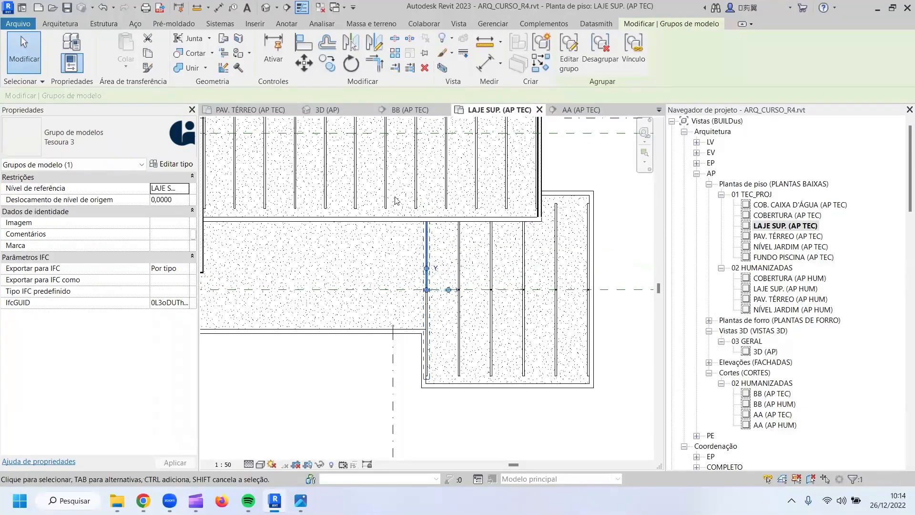
left_click(327, 61)
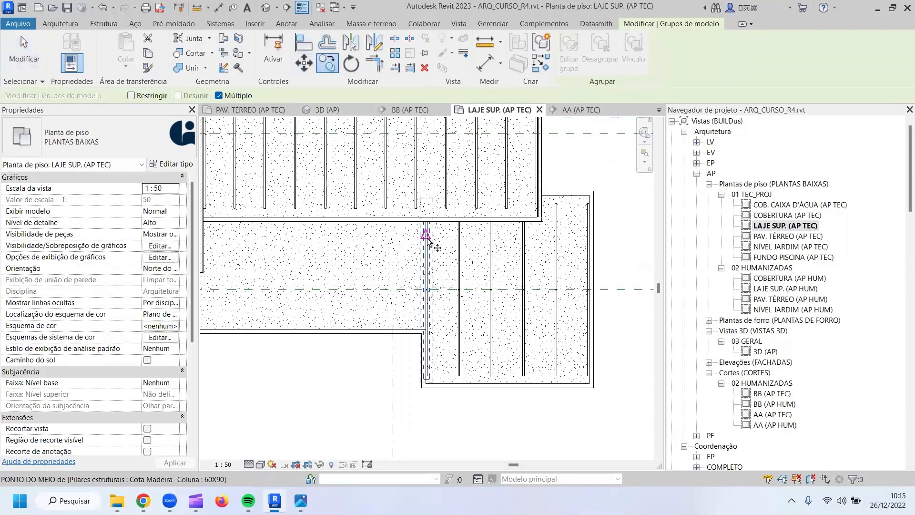
scroll(450, 292, "up", 1)
scroll(450, 292, "up", 5)
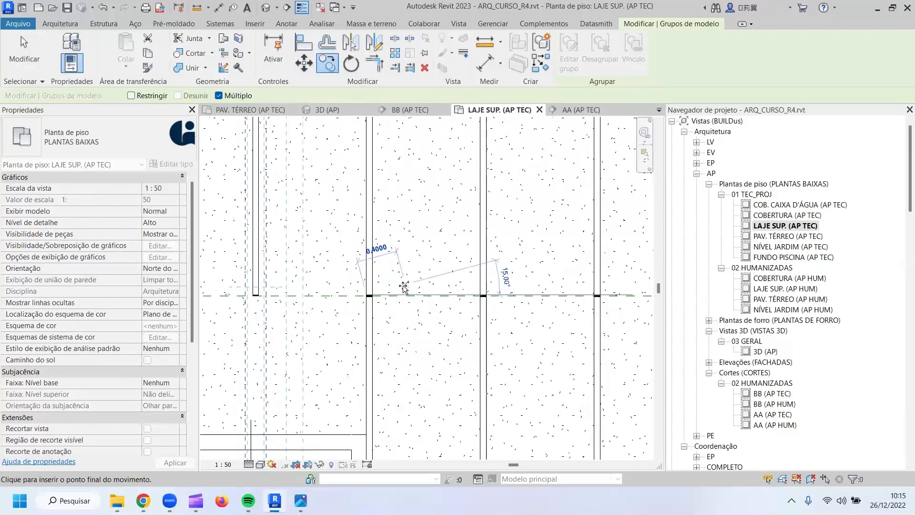
scroll(408, 281, "down", 3)
key("Escape")
key("Escape")
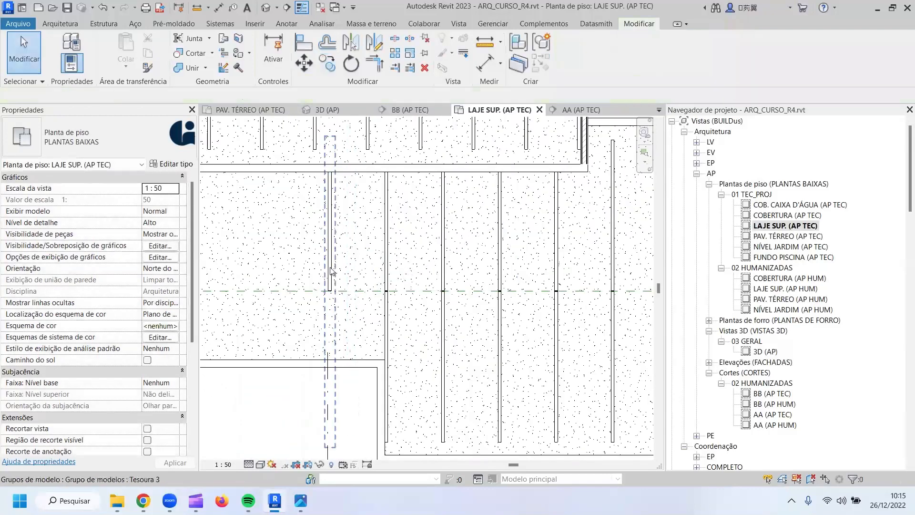
Mirror the copied Tesoura 3 half truss about the ridge reference plane, keeping the original.
left_click(332, 271)
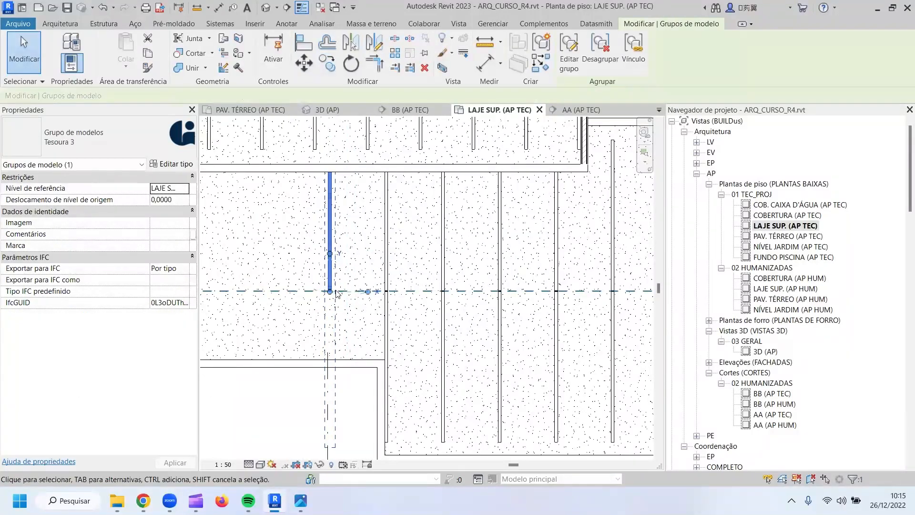
scroll(360, 268, "down", 1)
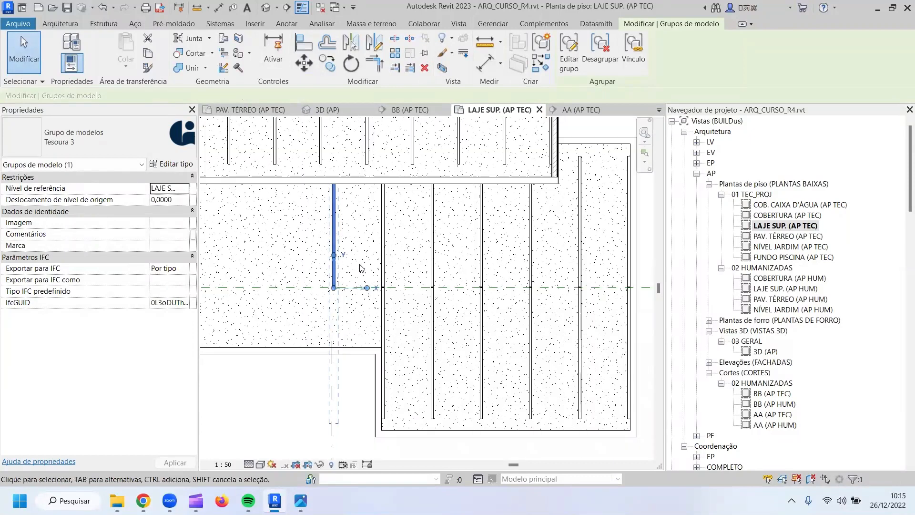
scroll(360, 268, "down", 2)
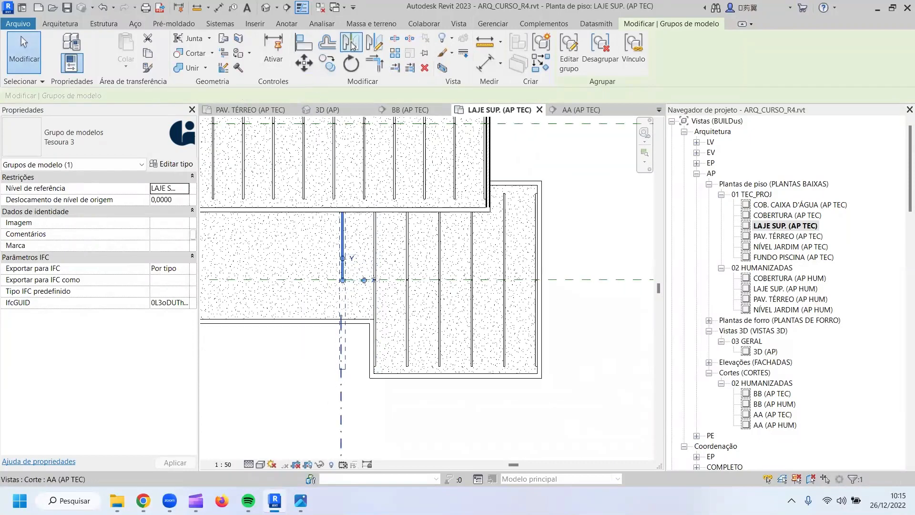
left_click(351, 44)
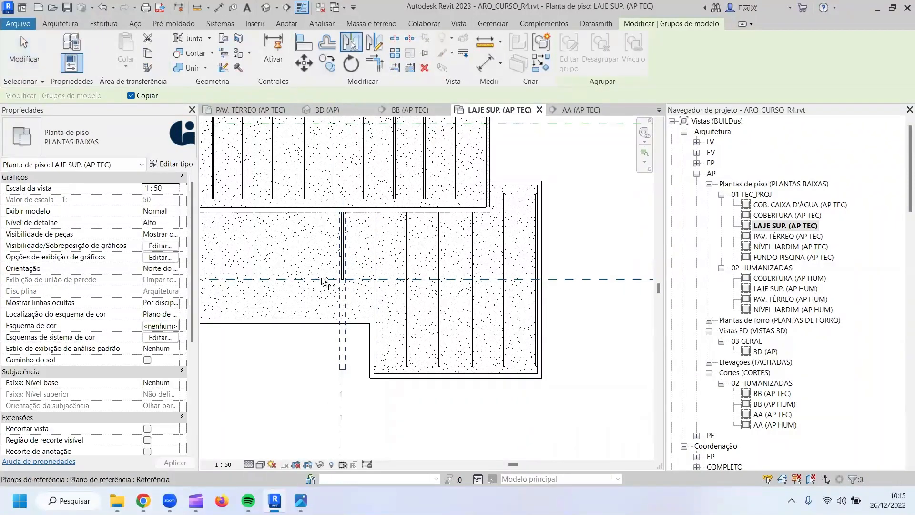
left_click(335, 271)
scroll(363, 337, "up", 3)
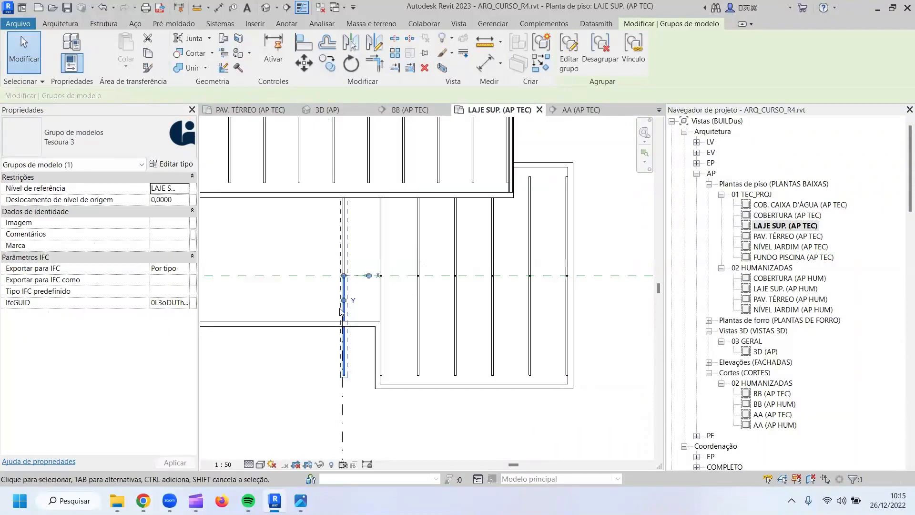
key("Escape")
Shift the AA section line between the new truss and the end truss of the array.
scroll(365, 341, "down", 2)
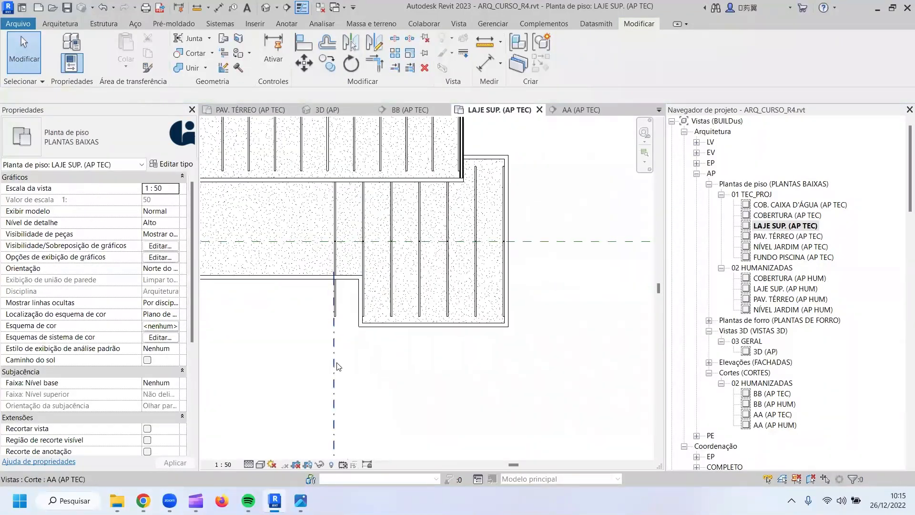
left_click(334, 348)
left_click_drag(342, 342, 348, 323)
left_click(334, 300)
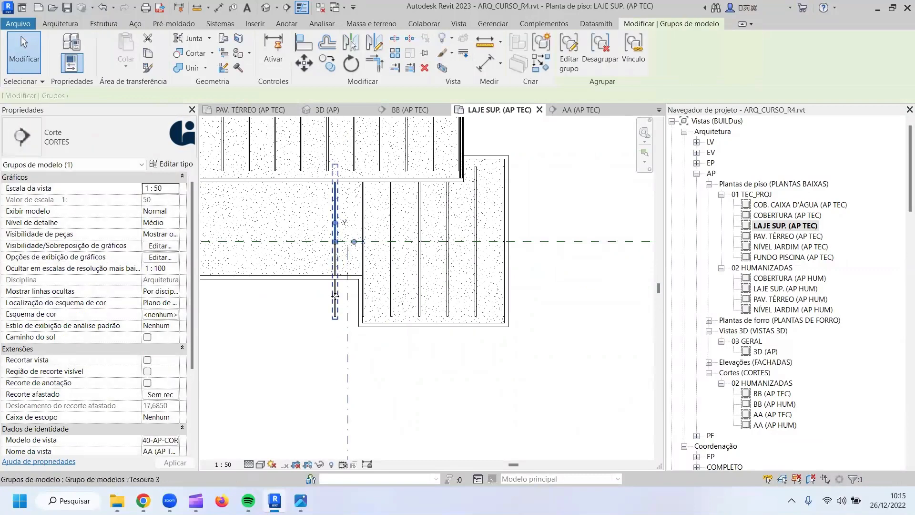
Open section AA (AP TEC) and bring the roof truss and parapet wall into close view.
scroll(352, 253, "down", 2)
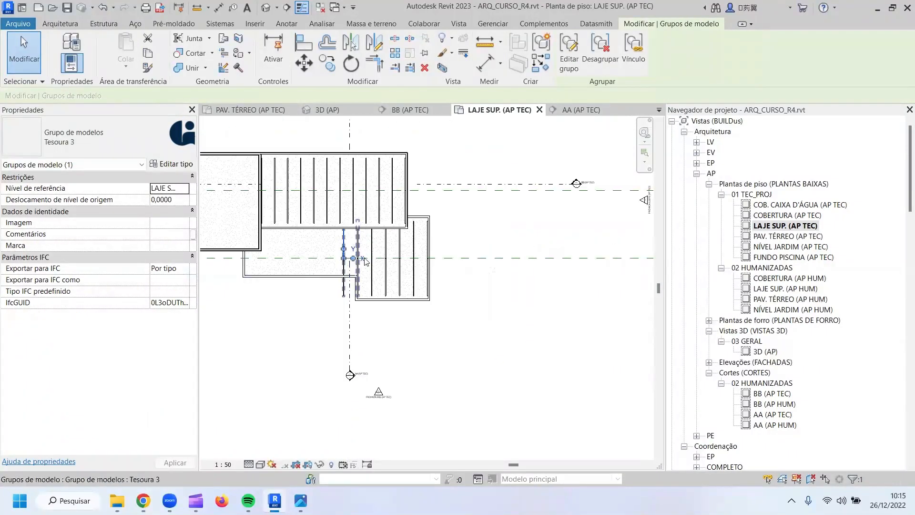
middle_click_drag(371, 172, 356, 287)
left_click(335, 153)
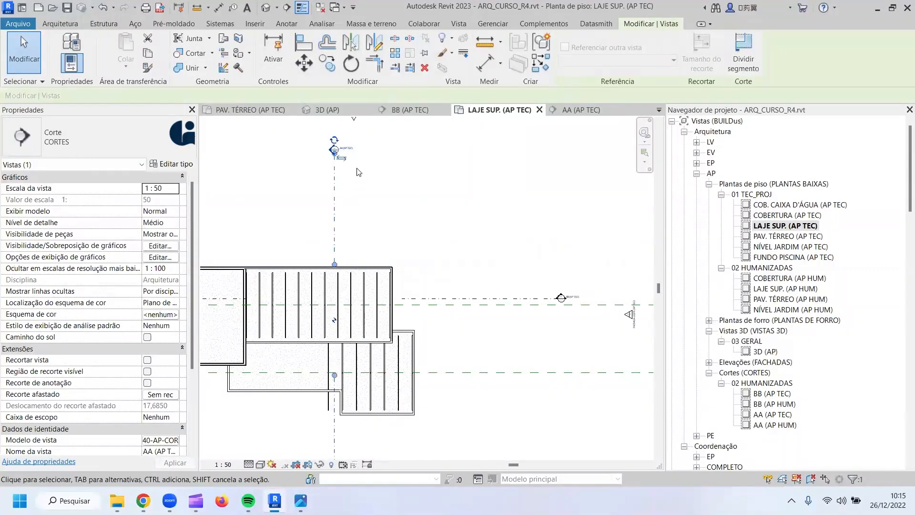
left_click(558, 109)
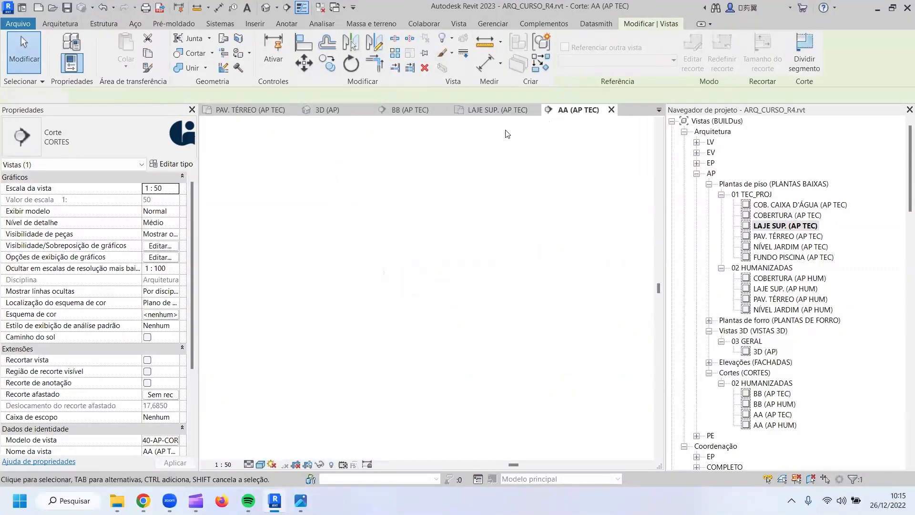
scroll(361, 266, "down", 1)
scroll(321, 242, "up", 2)
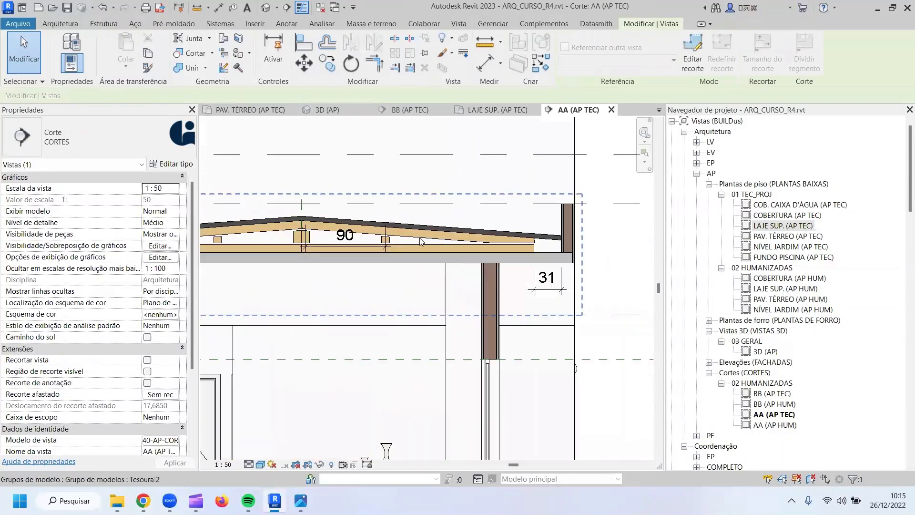
Ungroup the Tesoura 3 half truss that runs past the parapet wall in section AA.
scroll(425, 240, "down", 4)
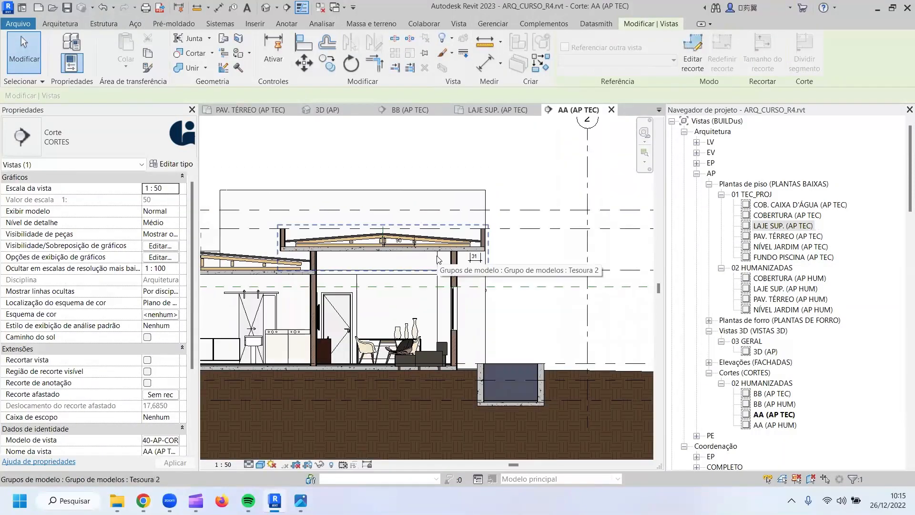
scroll(261, 281, "up", 4)
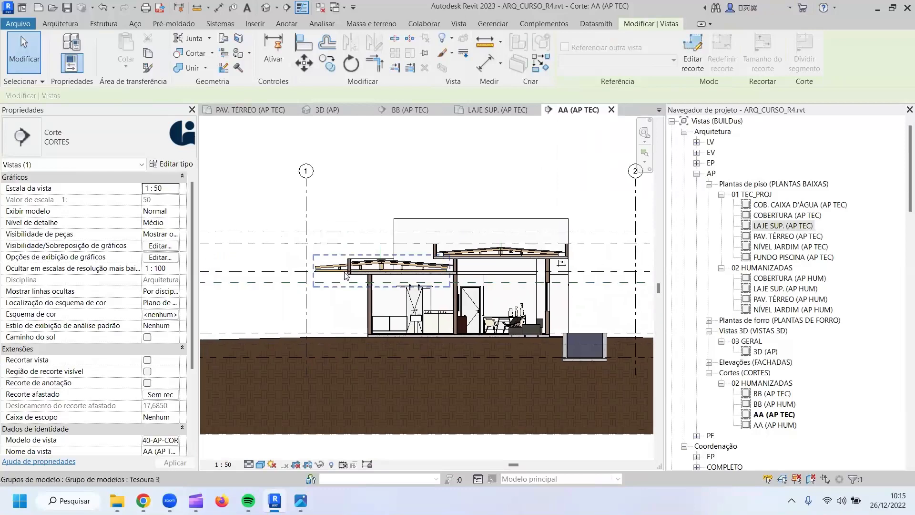
key("Tab")
left_click(333, 251)
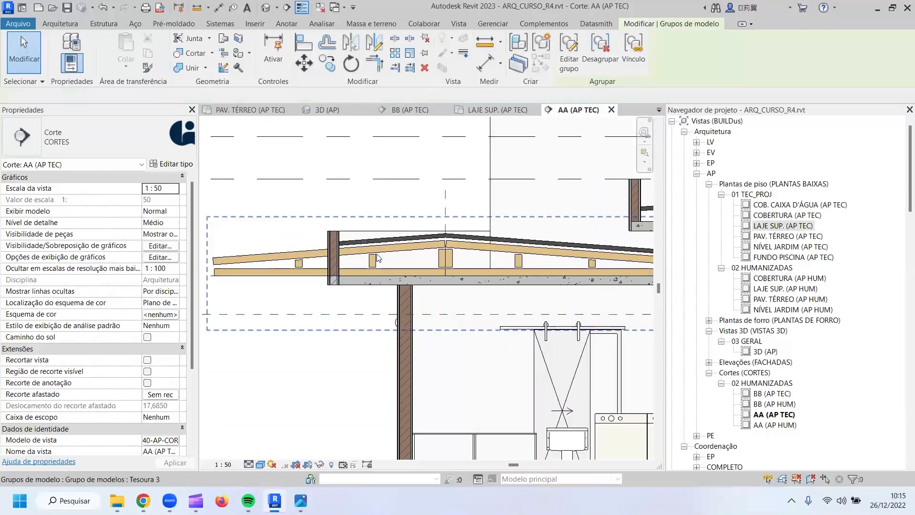
left_click(600, 55)
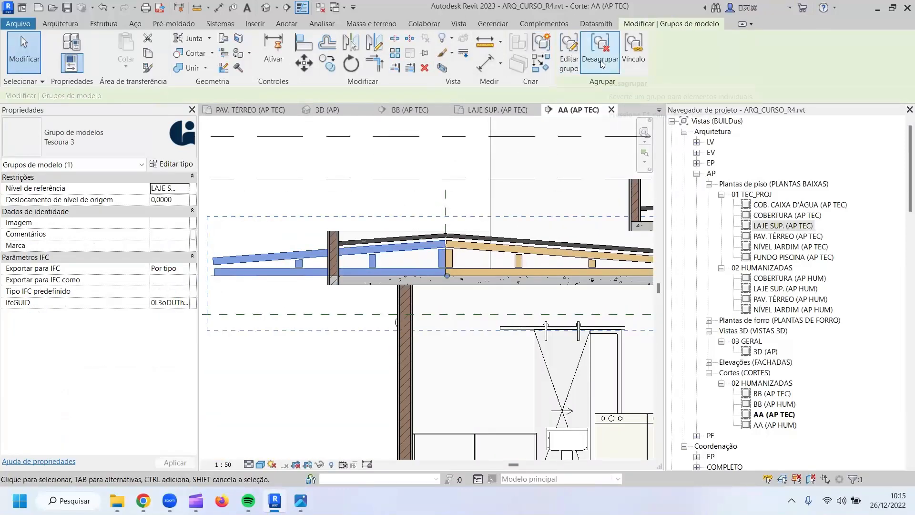
Delete the 60X90 timber post that sits outside the parapet wall.
left_click(328, 269)
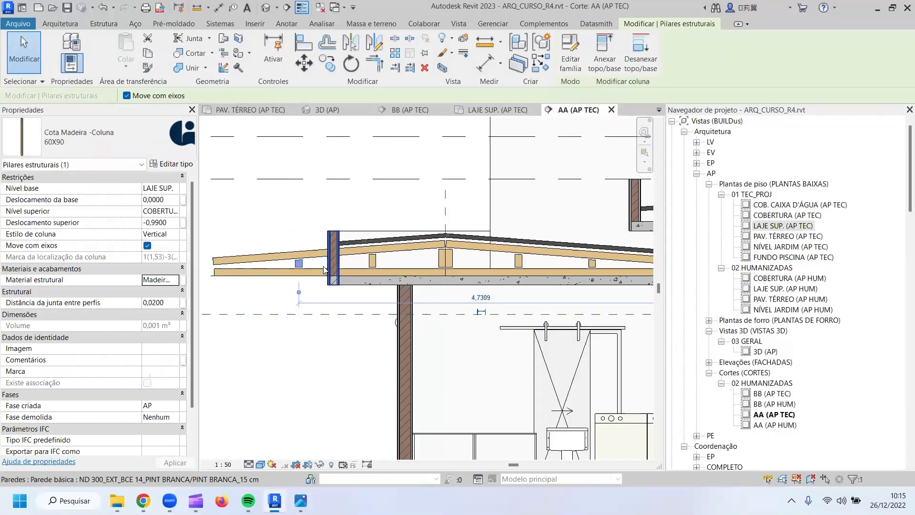
key("ctrl+z")
left_click(275, 268)
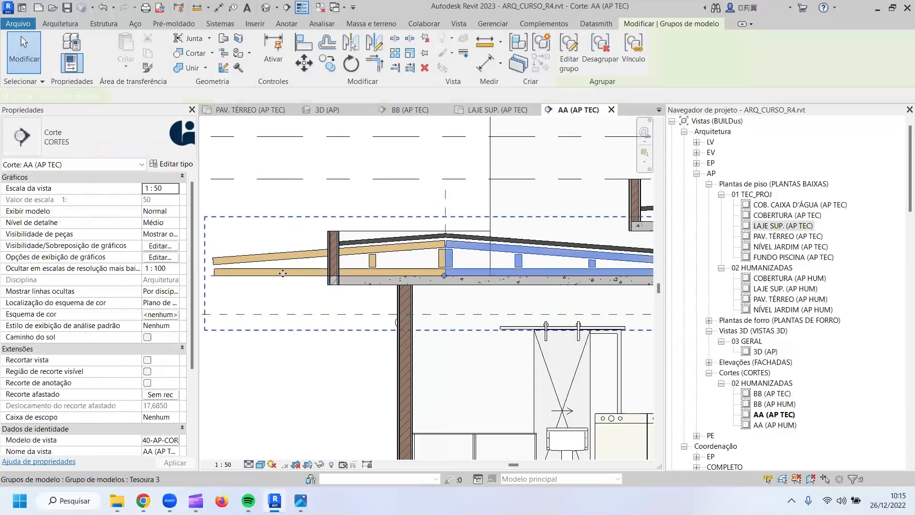
key("Escape")
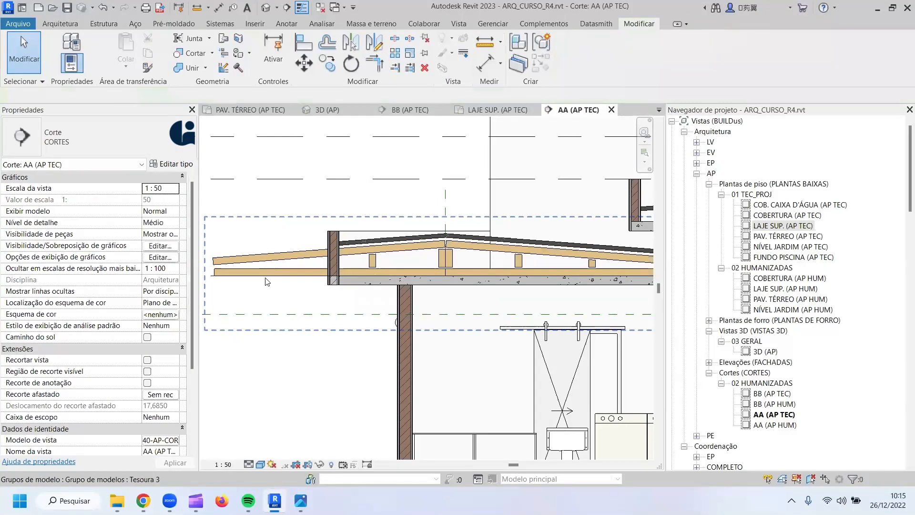
Shorten the ungrouped half truss's bottom and top chords to the inner face of the parapet wall.
left_click(263, 278)
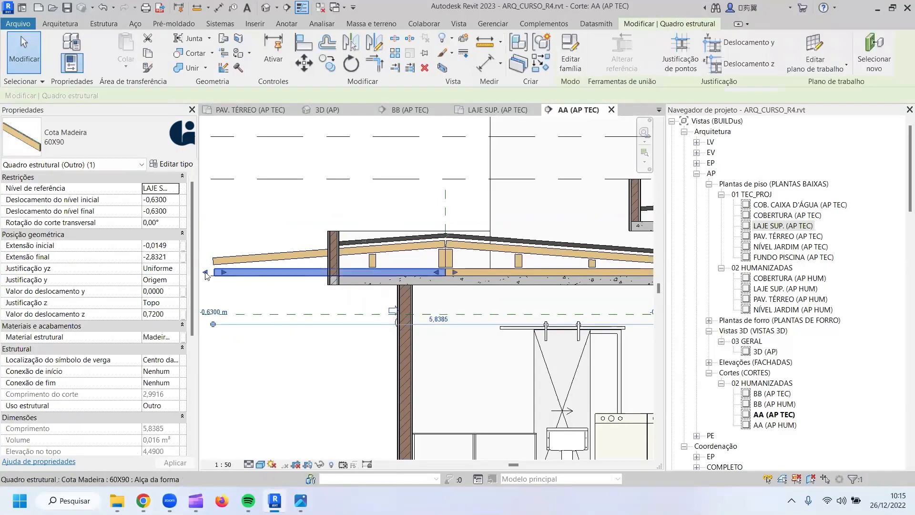
left_click_drag(206, 272, 330, 271)
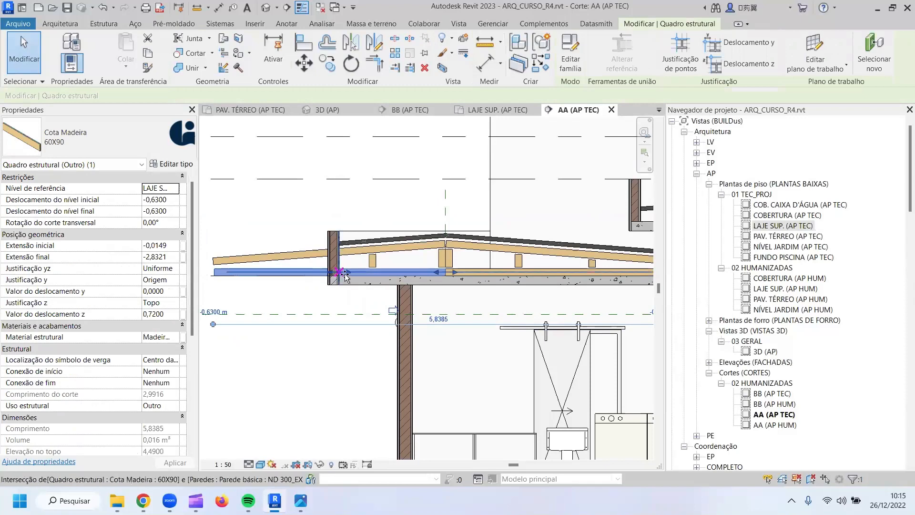
left_click(292, 256)
left_click_drag(232, 261, 340, 252)
scroll(348, 265, "up", 3)
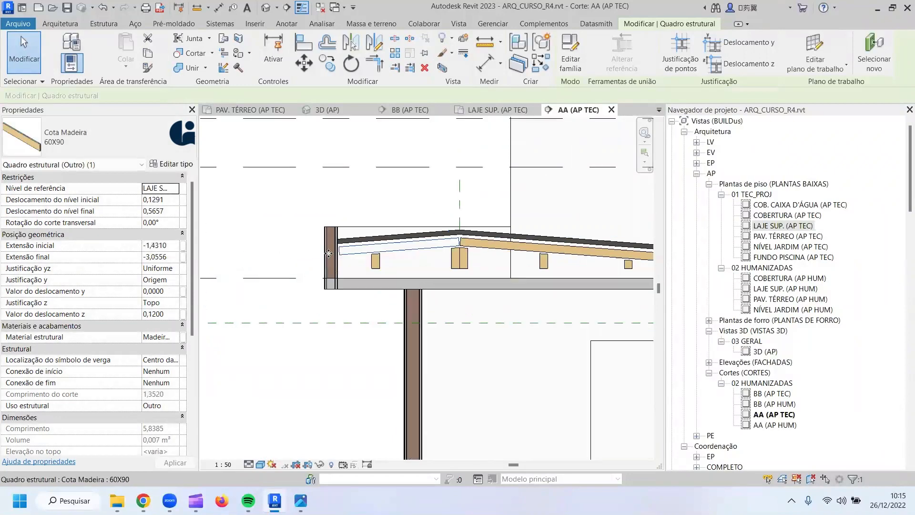
left_click(415, 269)
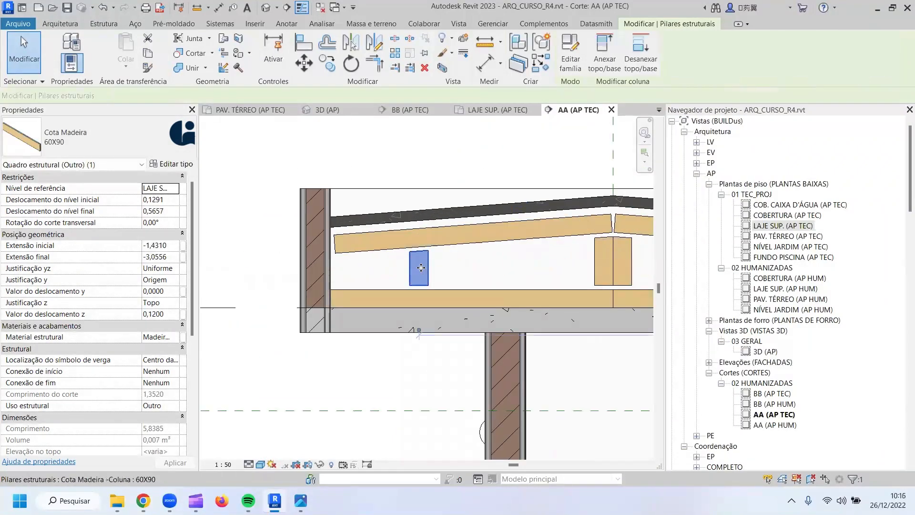
left_click(303, 48)
scroll(381, 196, "down", 2)
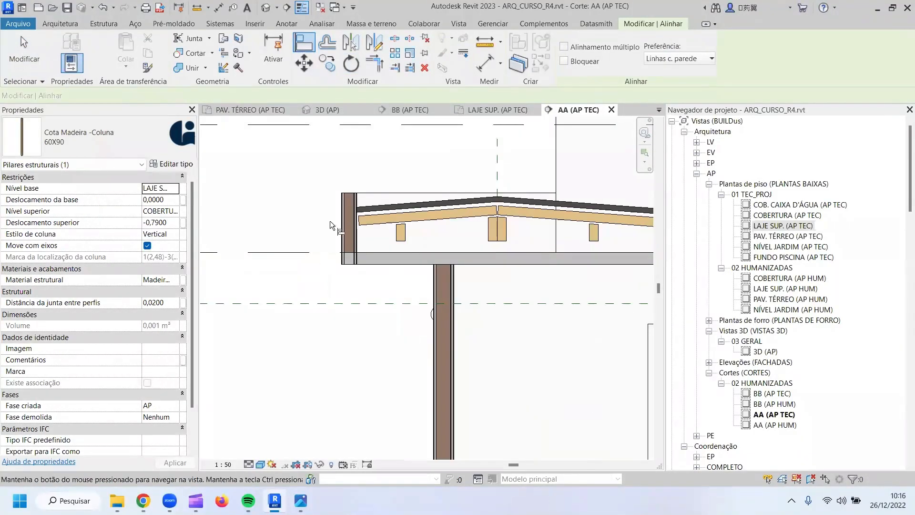
middle_click_drag(345, 234, 262, 265)
scroll(284, 250, "up", 3)
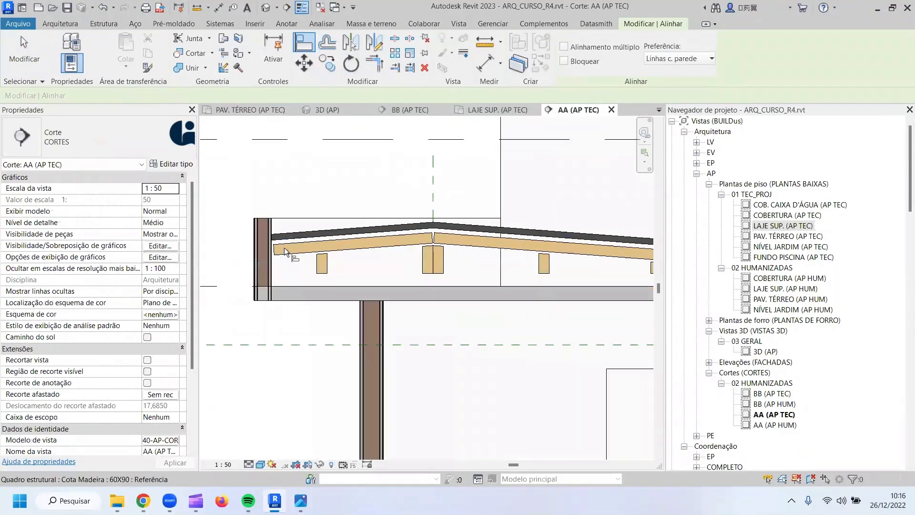
key("Escape")
Pull the bottom chord's end back from the parapet and dimension the gap to the wall's inner face.
left_click(270, 289)
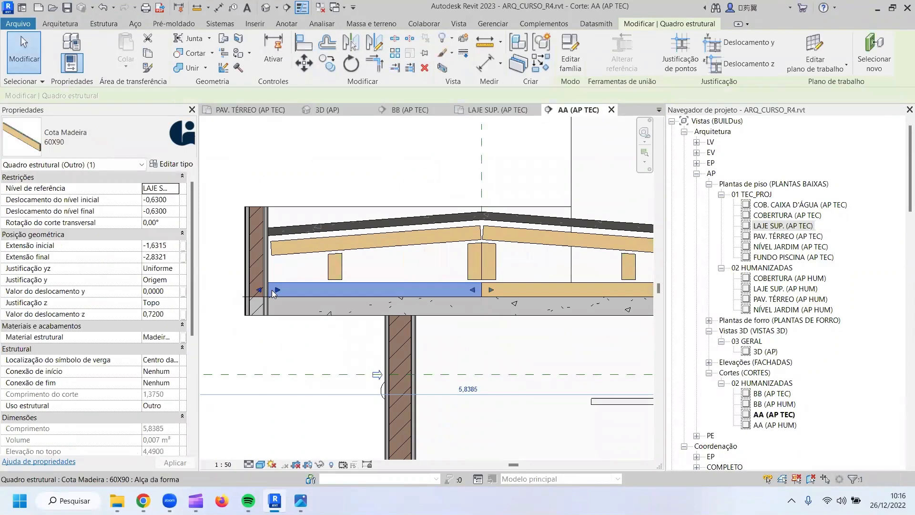
left_click_drag(278, 289, 302, 289)
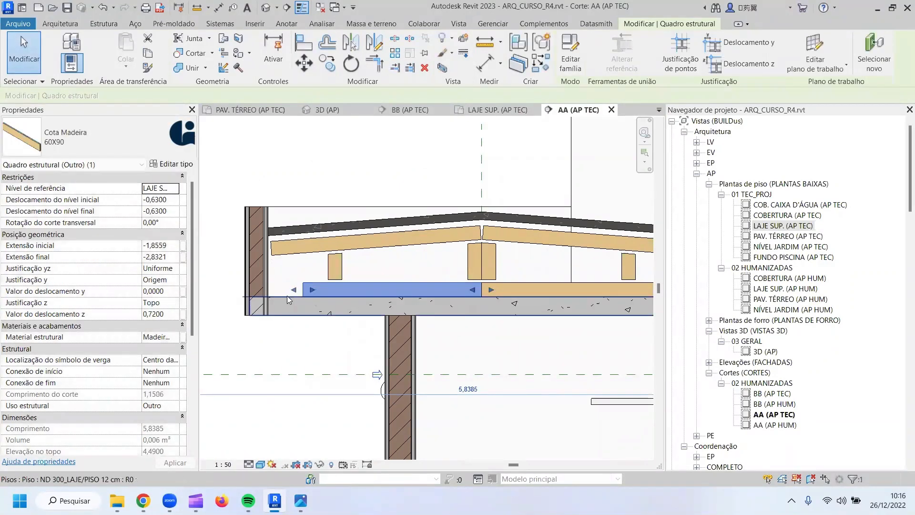
scroll(297, 299, "down", 2)
key("d")
key("i")
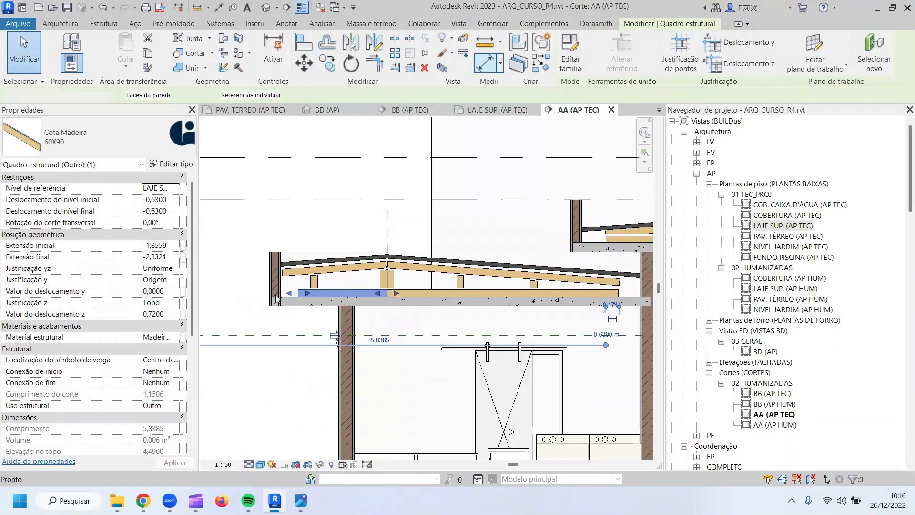
scroll(297, 294, "up", 2)
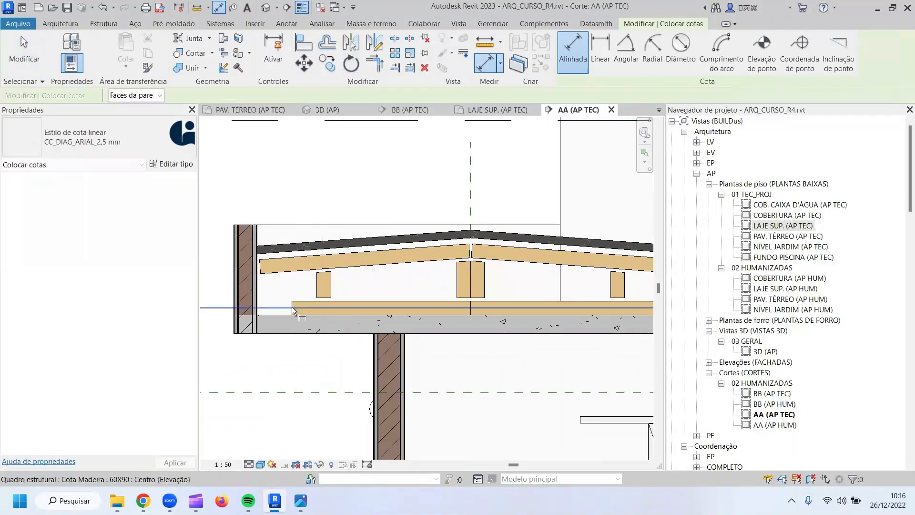
left_click(292, 307)
left_click(261, 302)
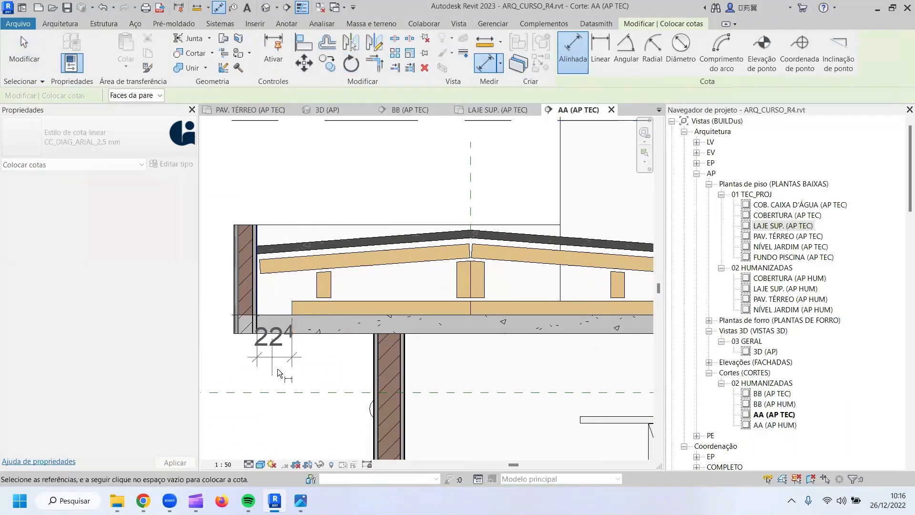
left_click(309, 376)
key("Escape")
key("Escape")
Set the gap between the parapet's inner face and the bottom chord's end to 30 cm.
left_click(294, 305)
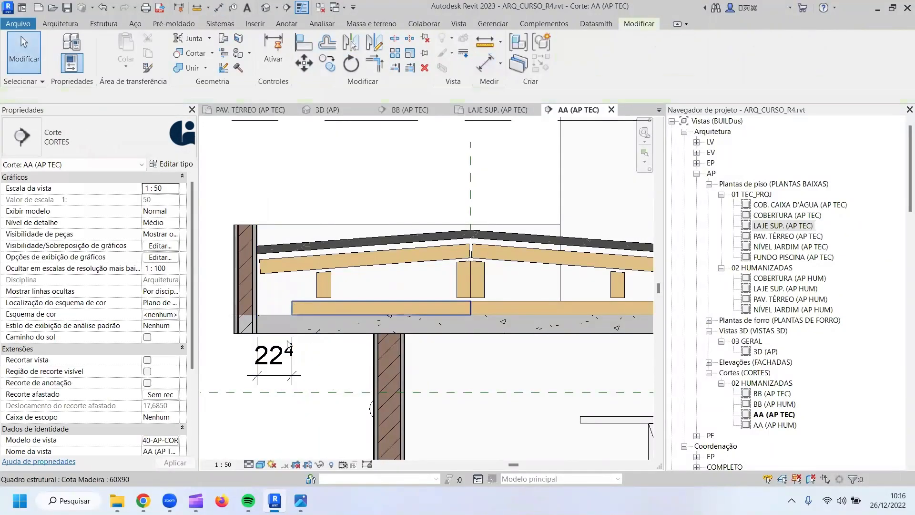
left_click(288, 343)
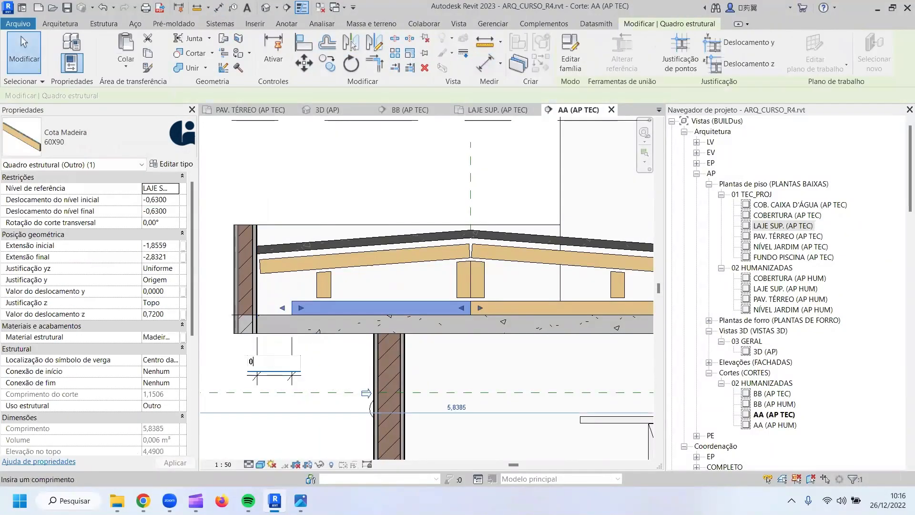
key("Return")
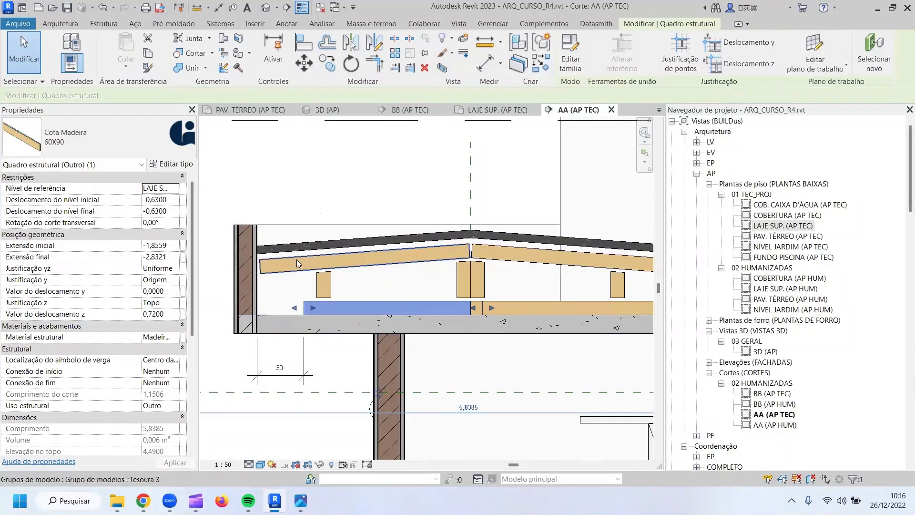
Align the top chord's outer end with the bottom chord's end, and its upper edge with the underside of the roof.
left_click(304, 43)
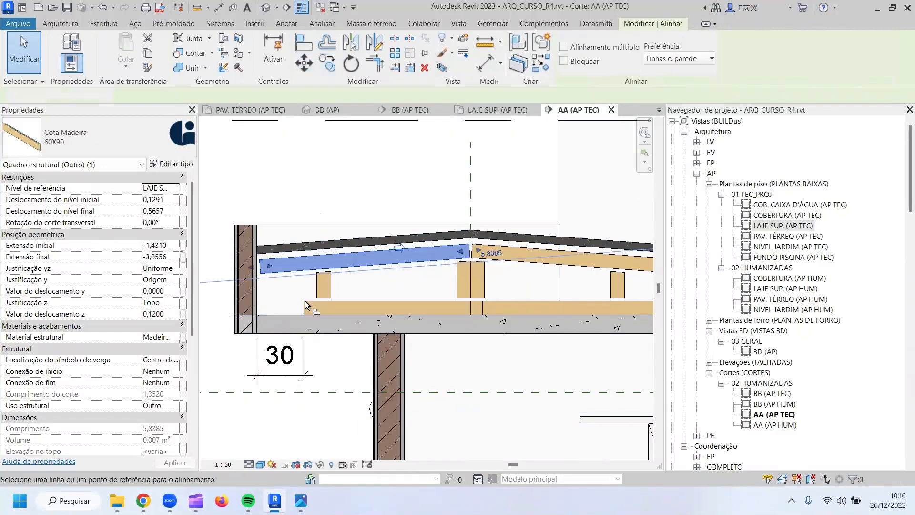
left_click(263, 265)
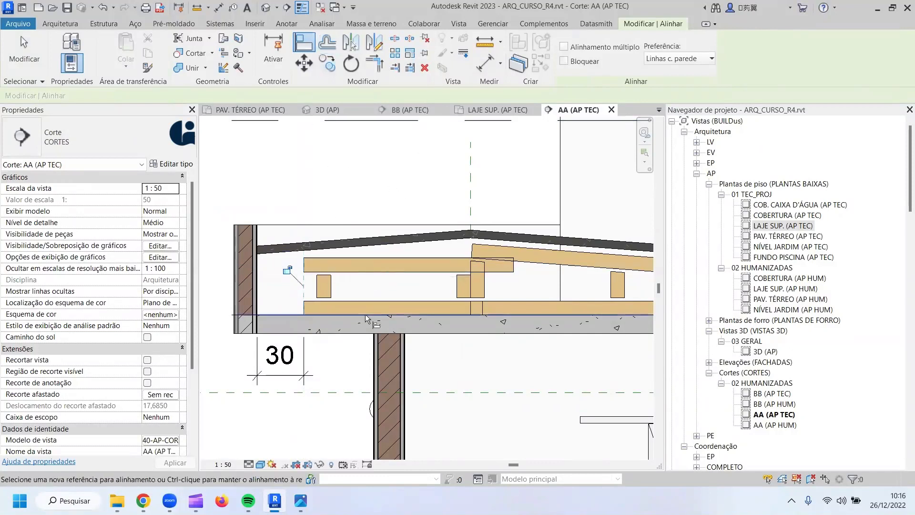
left_click(352, 248)
left_click(355, 259)
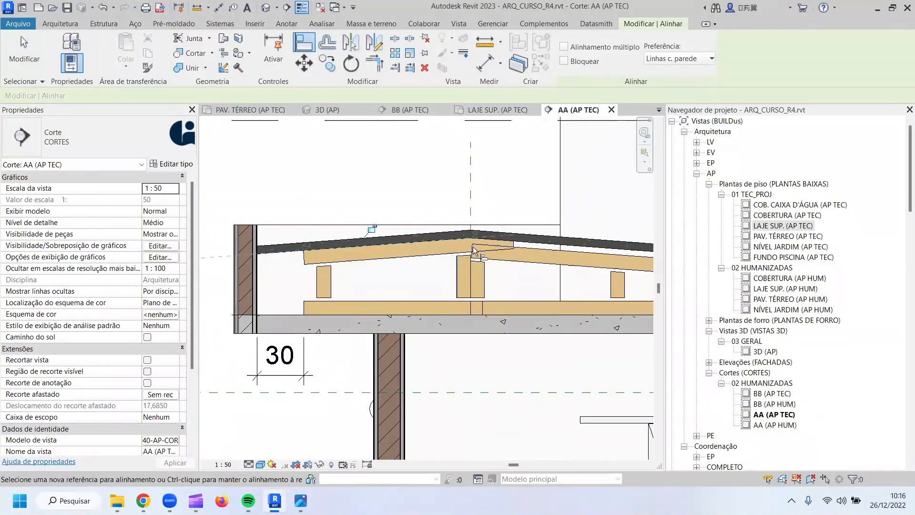
key("Escape")
key("Escape")
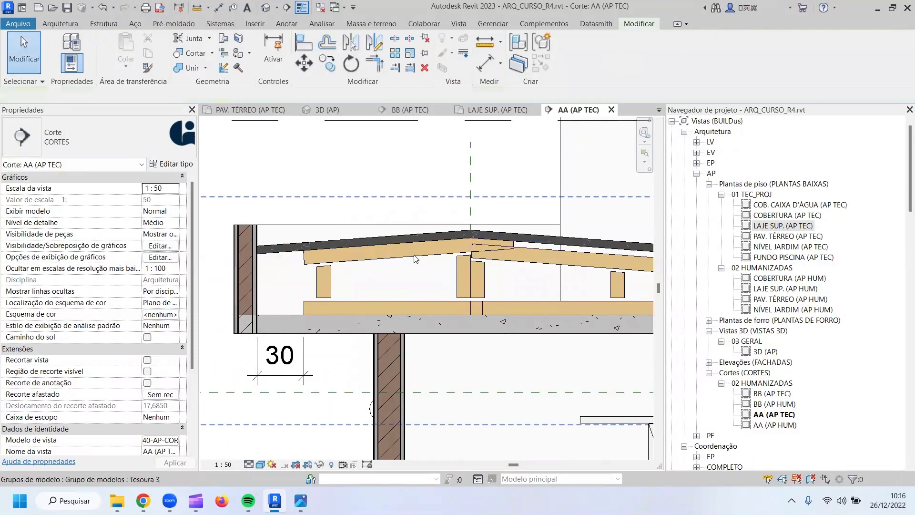
Shorten the top chord's ridge end back to the ridge reference plane.
left_click(508, 244)
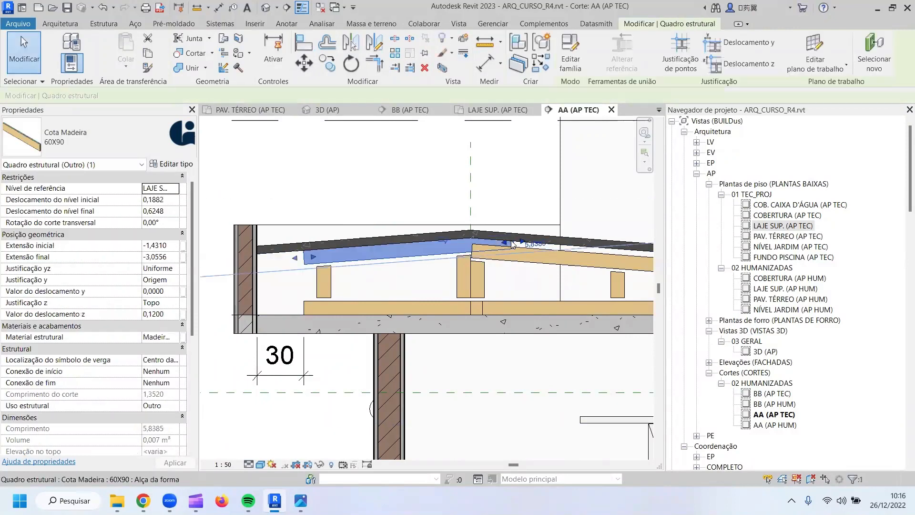
left_click_drag(475, 242, 470, 244)
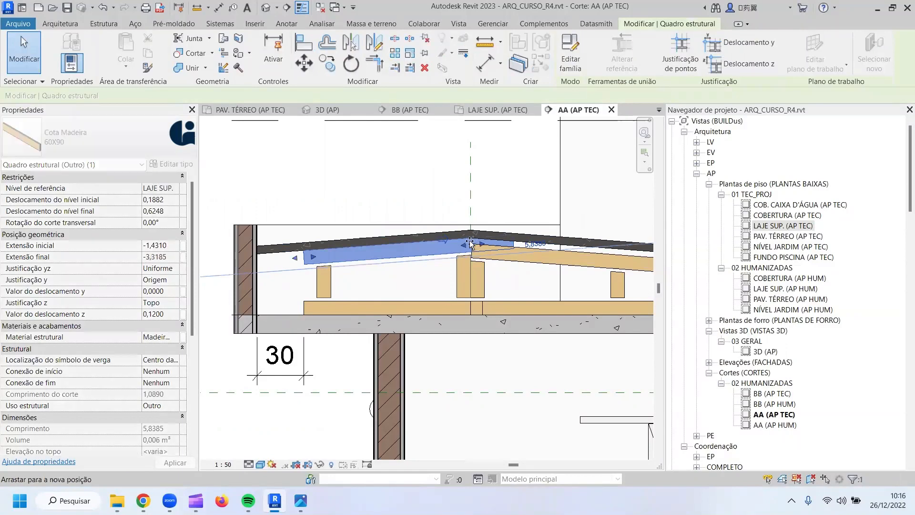
left_click_drag(478, 203, 473, 193)
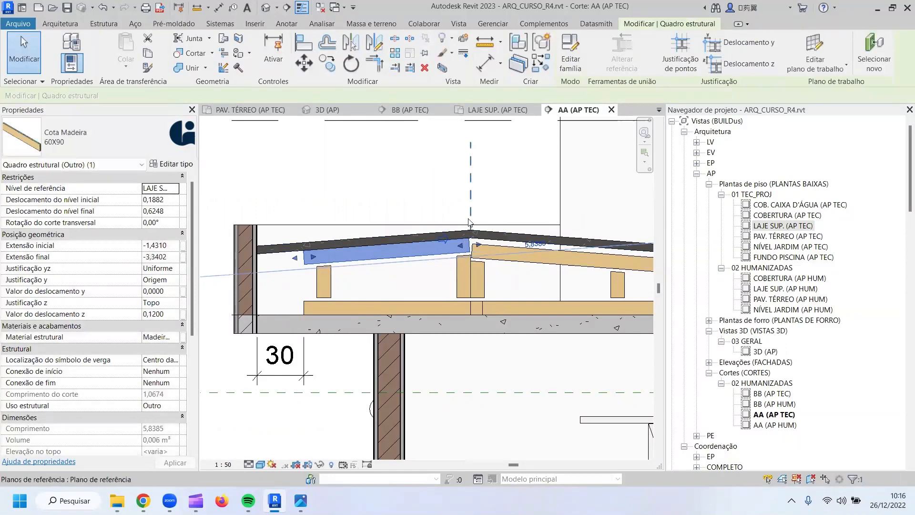
Align the outer face of the post nearest the parapet with the ends of the chords.
left_click(316, 280)
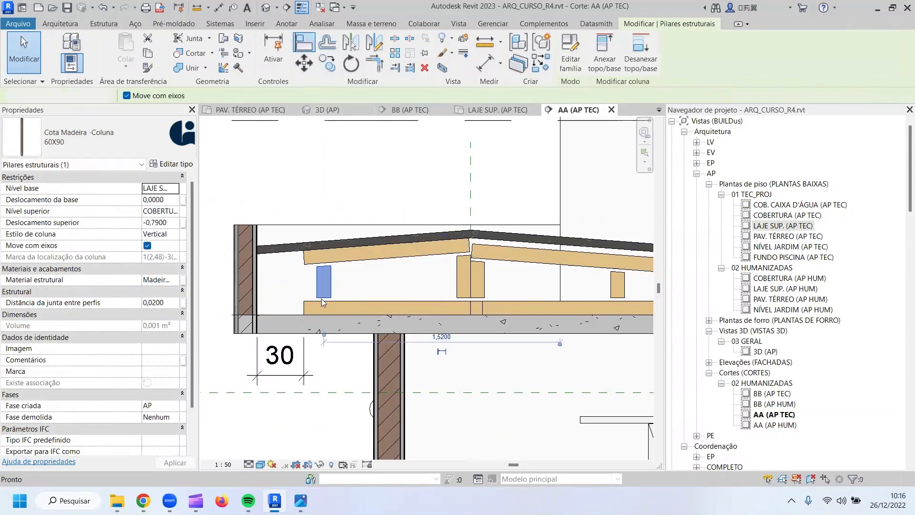
left_click(304, 43)
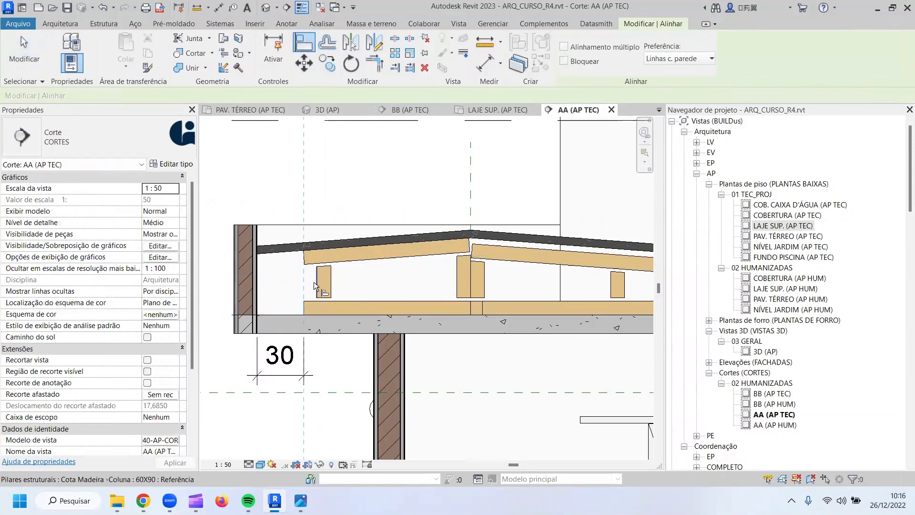
left_click(314, 282)
key("Escape")
key("Escape")
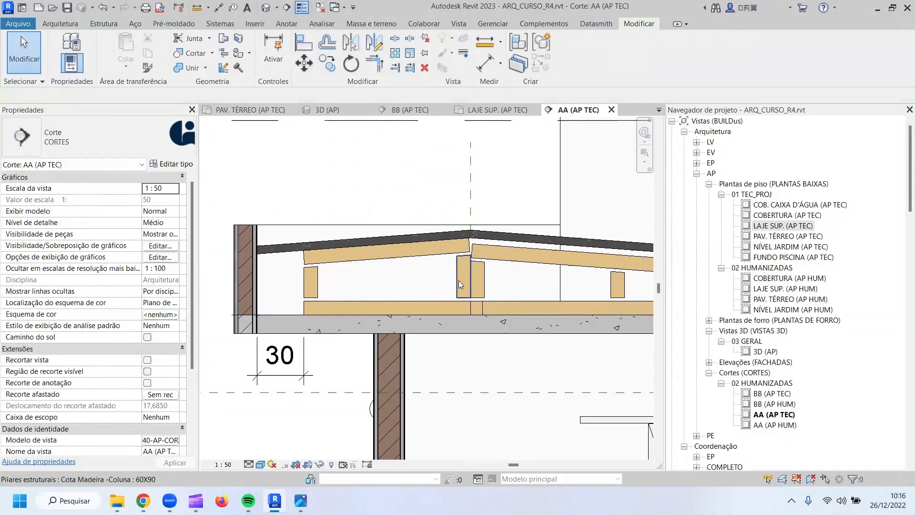
Nudge the shortened top chord down 4 cm to line up with the opposite half's chord at the ridge.
middle_click_drag(459, 280, 398, 275)
scroll(448, 278, "down", 2)
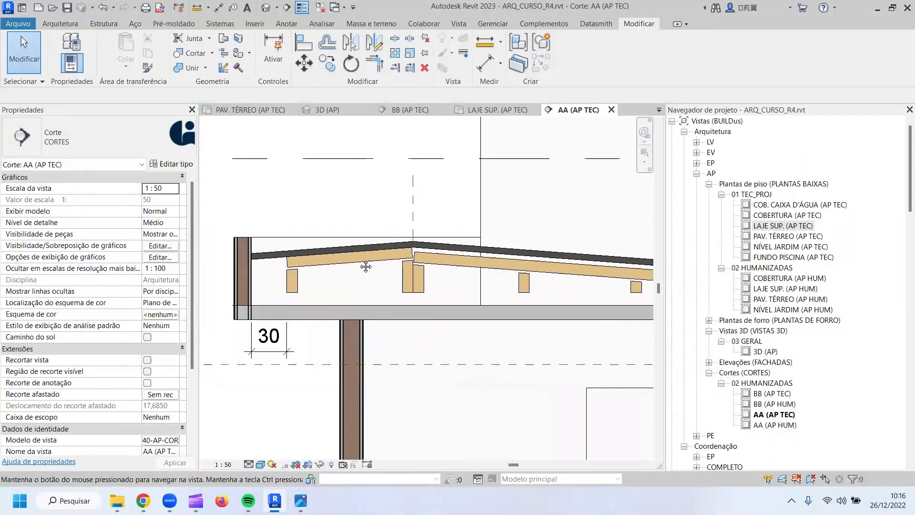
middle_click_drag(407, 258, 351, 262)
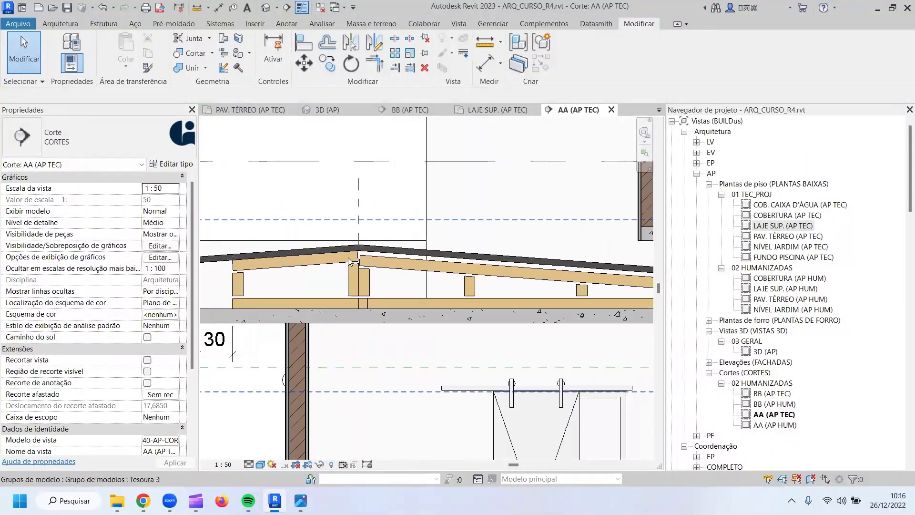
left_click(298, 265)
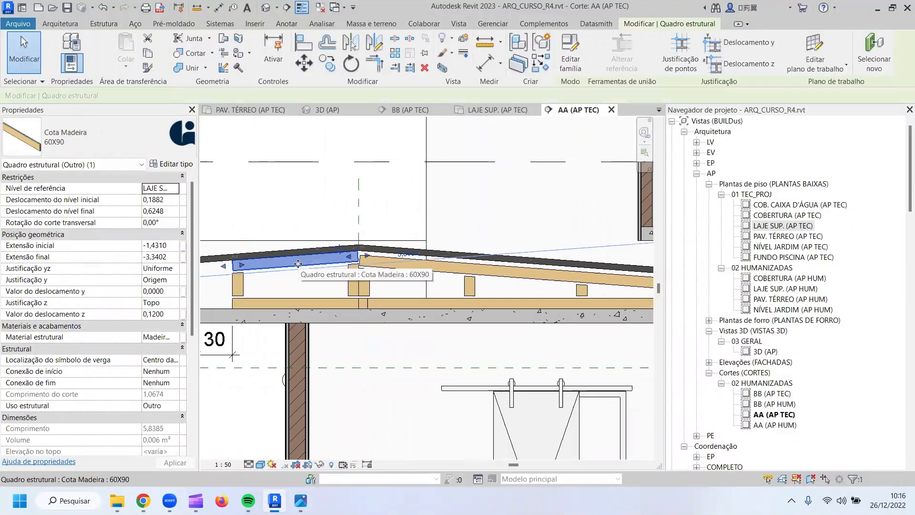
key("Down")
key("Down")
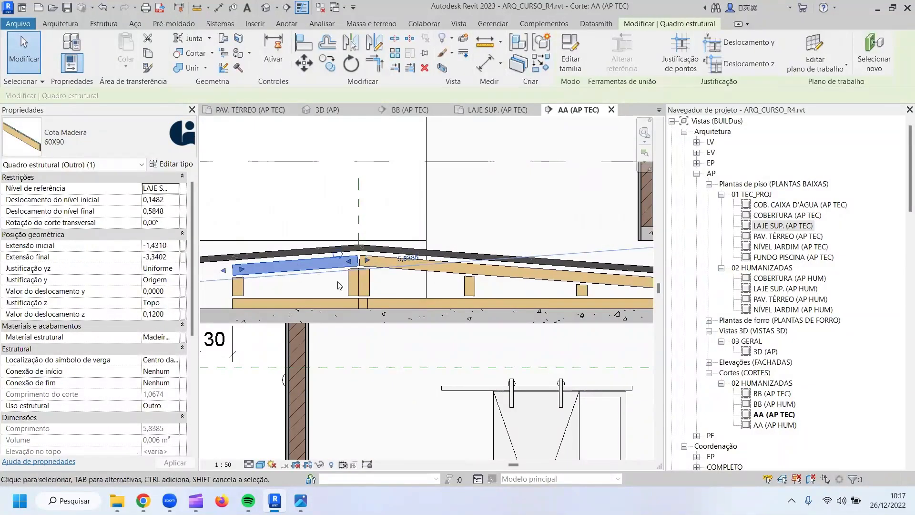
Align the underside of the roof with the upper edge of the shortened half's top chord, removing the unsatisfied constraints.
scroll(346, 264, "up", 2)
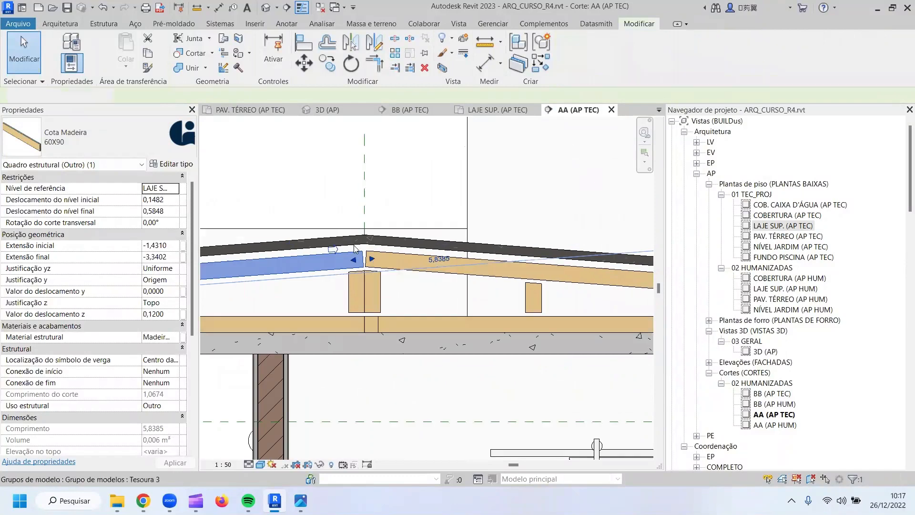
key("Escape")
left_click(304, 43)
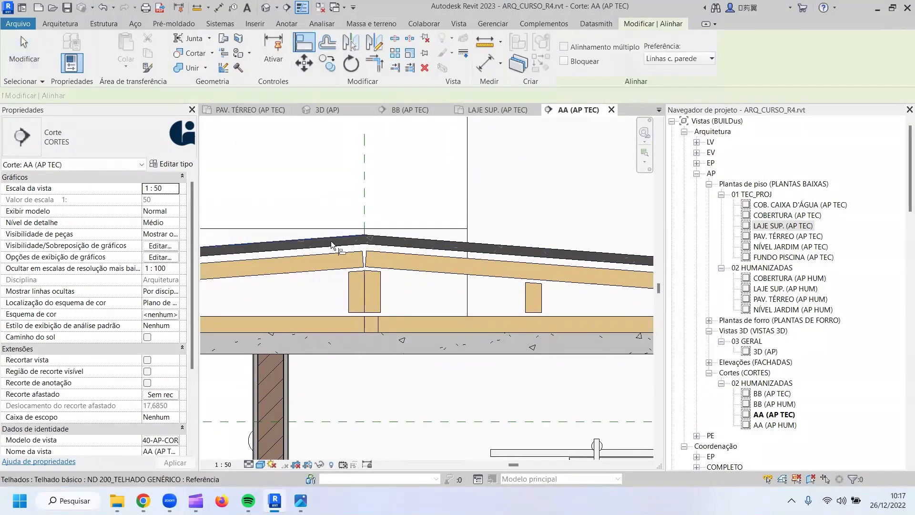
left_click(322, 247)
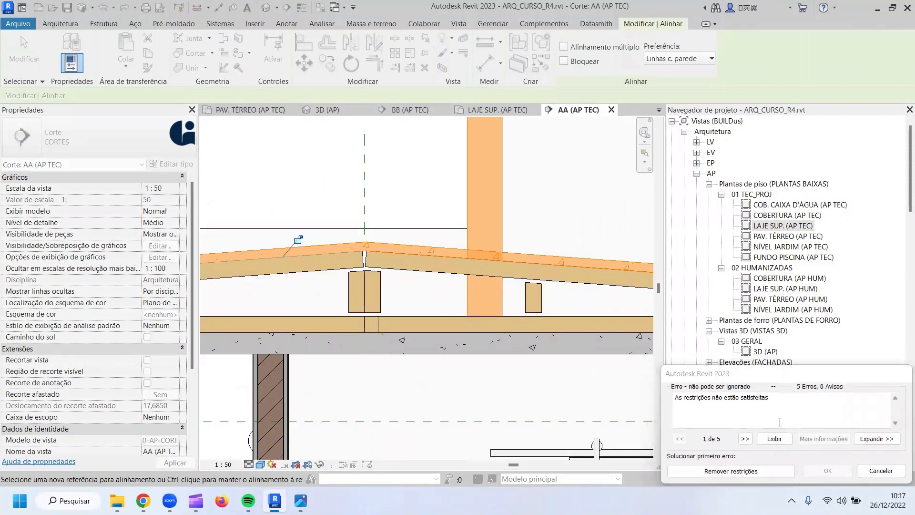
left_click(749, 471)
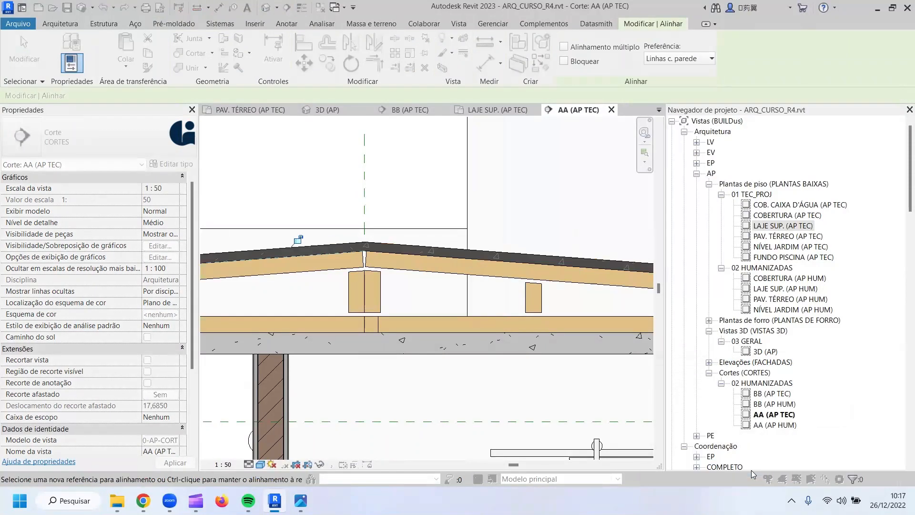
scroll(397, 251, "down", 3)
key("Escape")
key("Escape")
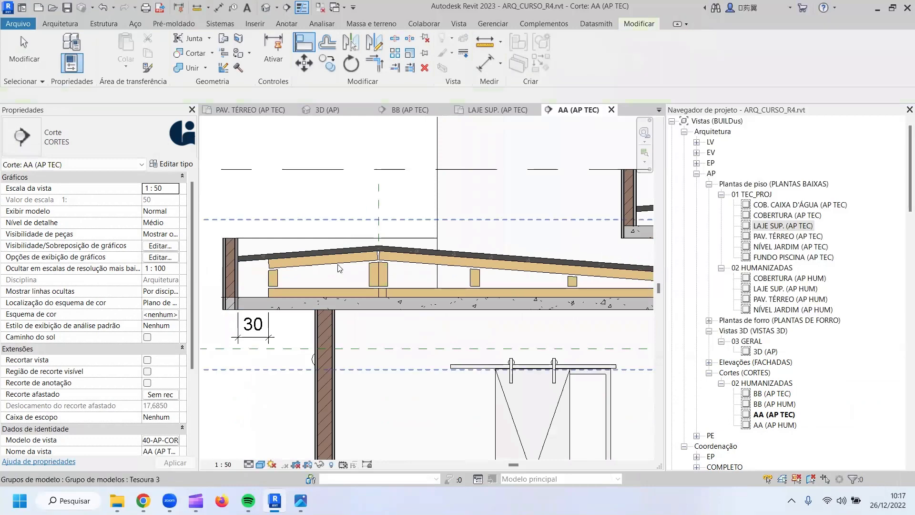
scroll(343, 272, "down", 1)
middle_click_drag(436, 284, 385, 283)
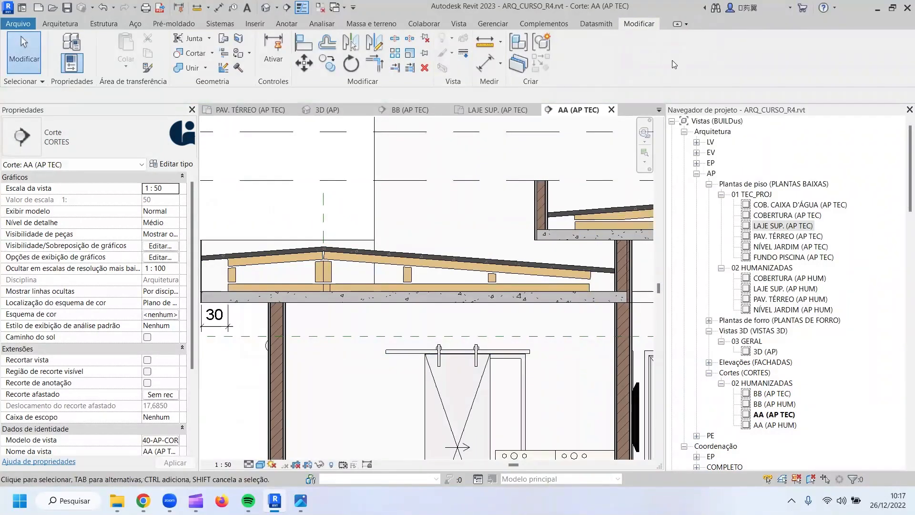
left_click(501, 111)
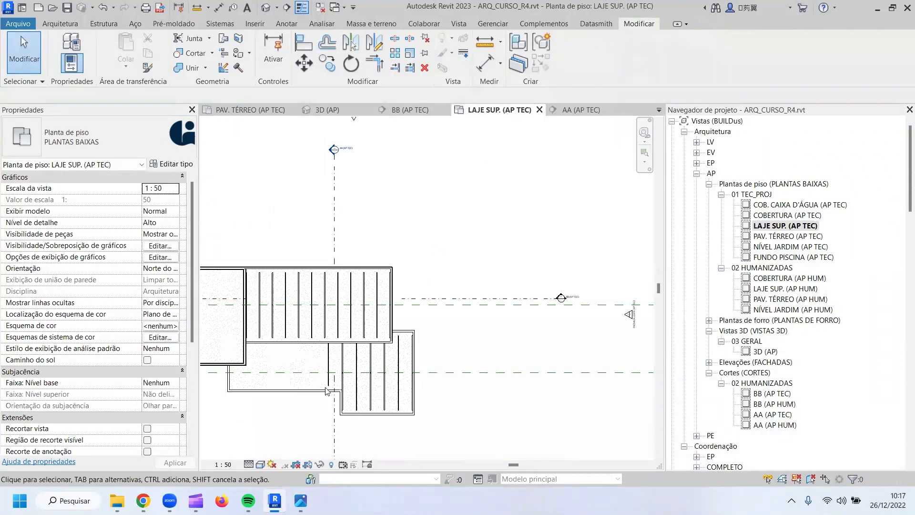
scroll(339, 378, "up", 2)
left_click(333, 367)
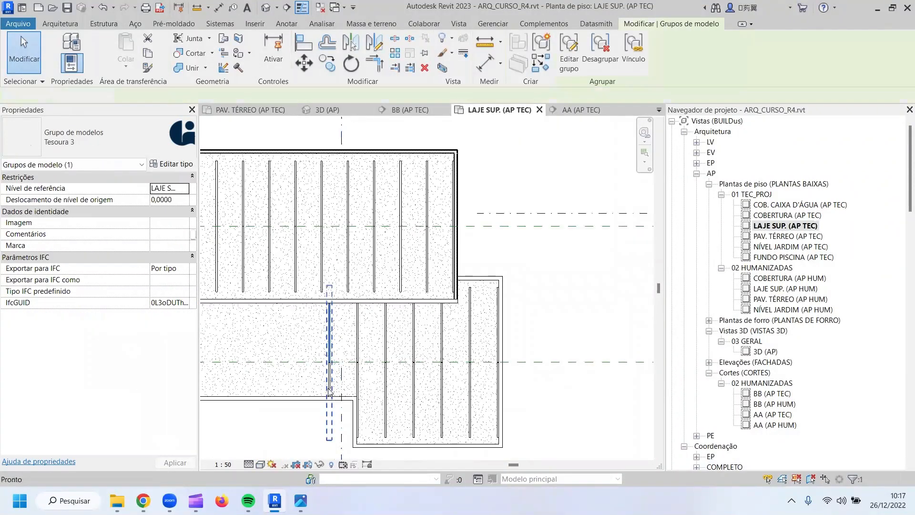
key("ctrl+Tab")
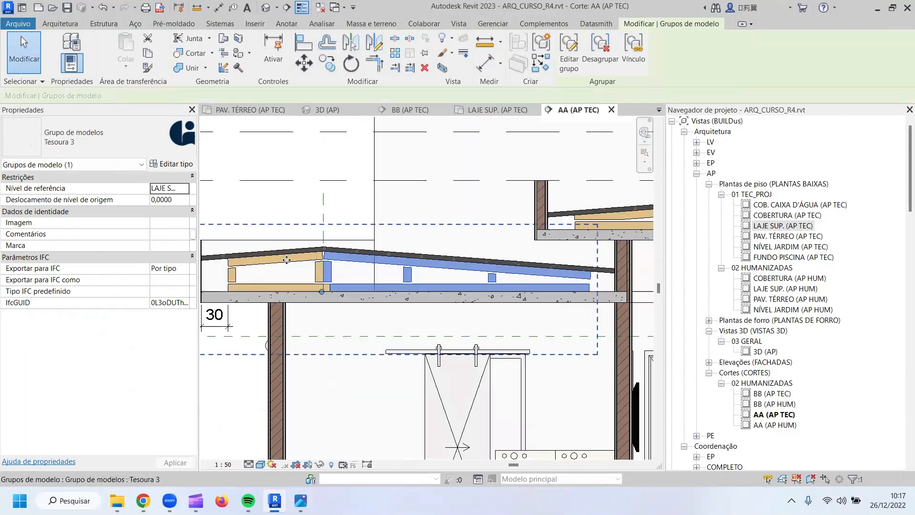
key("Escape")
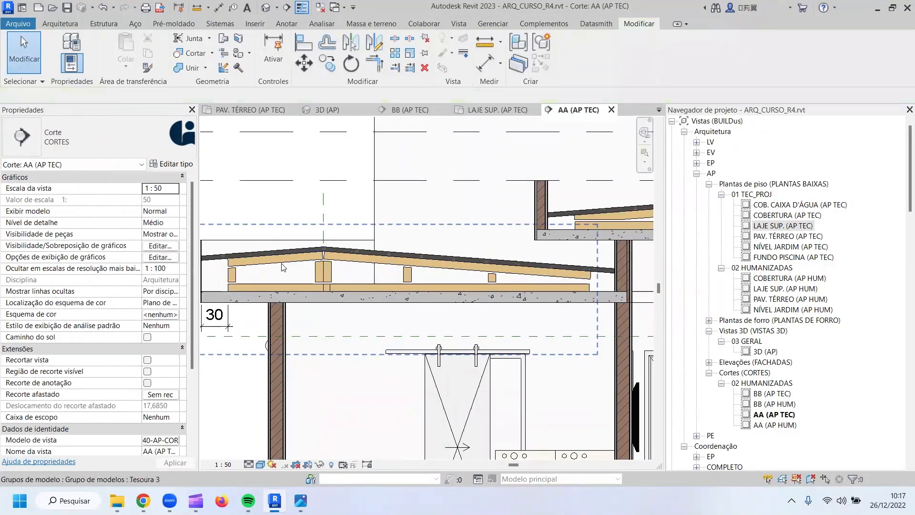
left_click(282, 265)
left_click(269, 269)
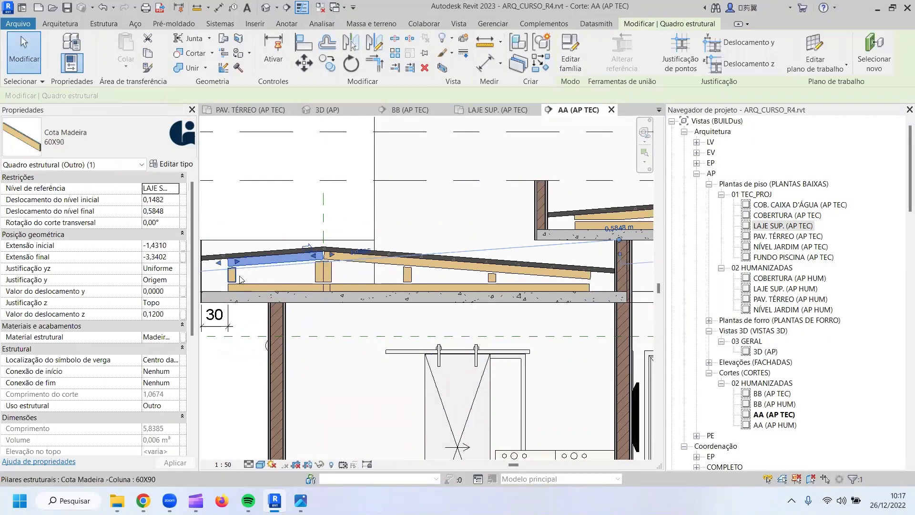
left_click(238, 283, "ctrl")
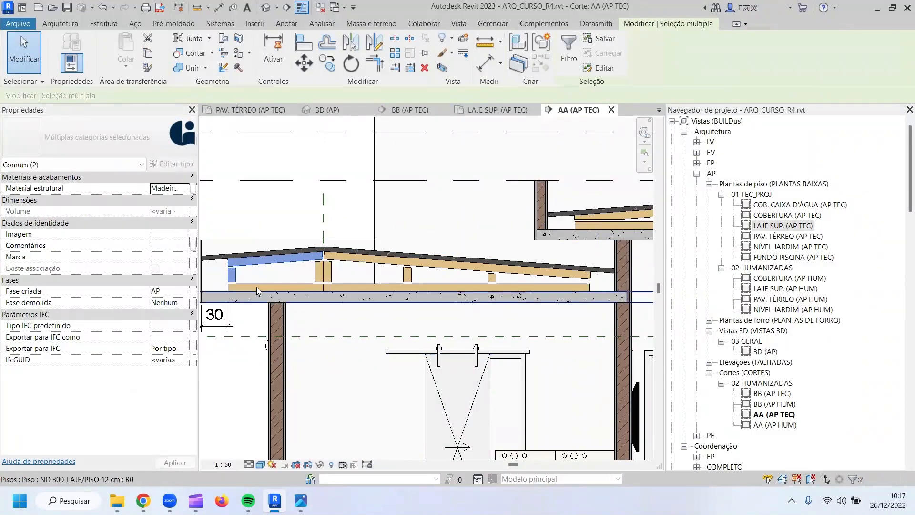
key("Escape")
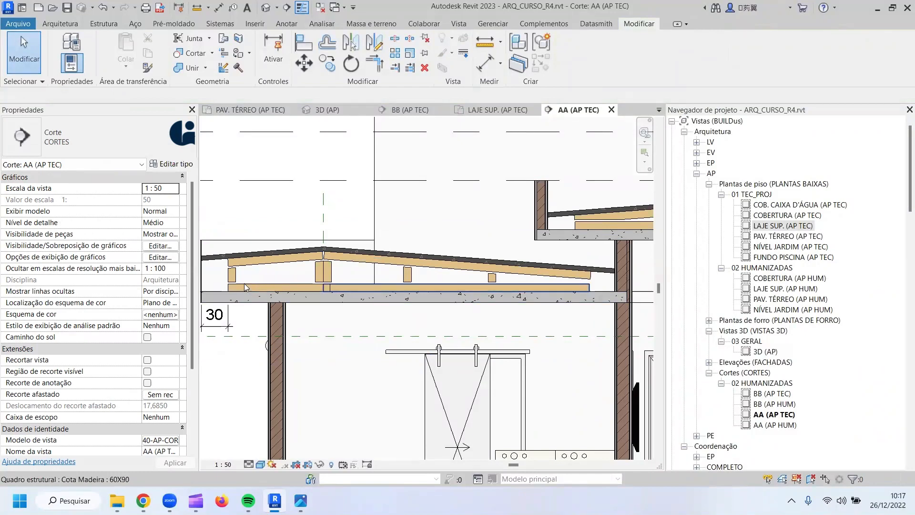
Shorten the ridge end of the shortened half's bottom chord back to the ridge reference plane.
left_click(312, 287)
scroll(330, 296, "up", 2)
scroll(331, 299, "up", 2)
left_click(330, 293)
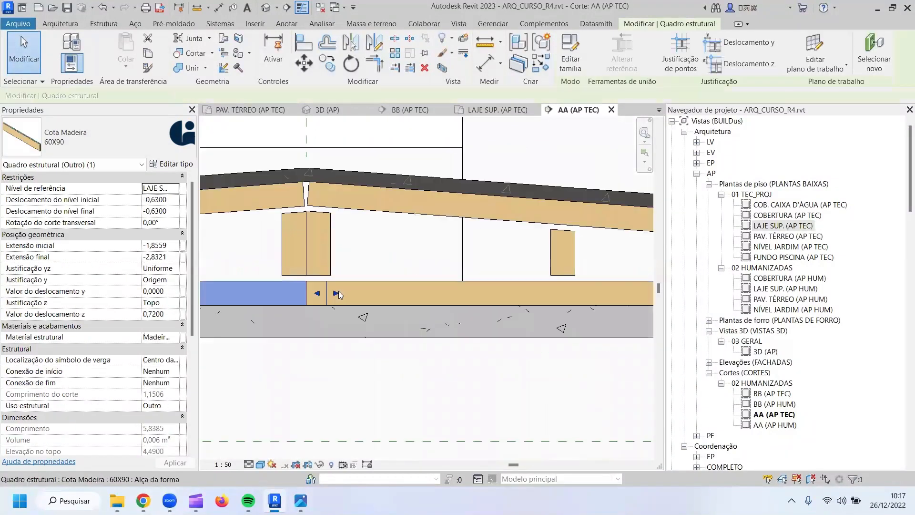
left_click_drag(331, 293, 311, 293)
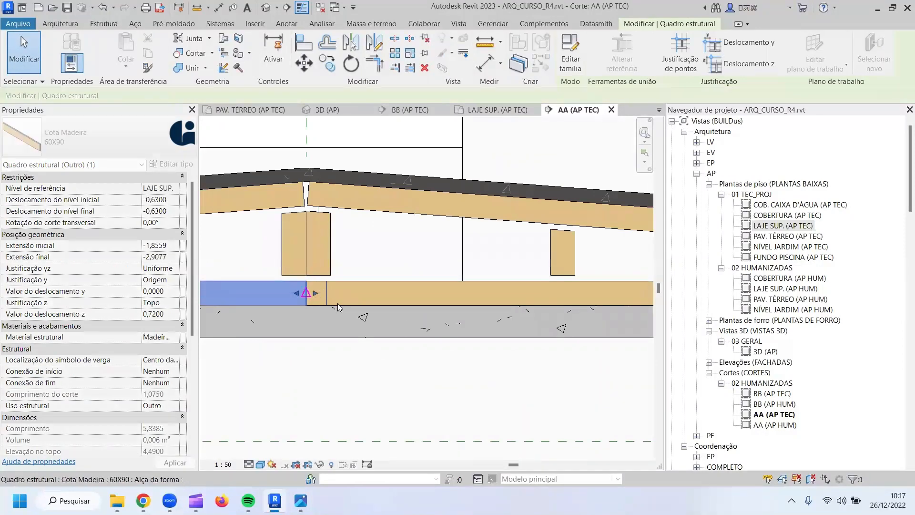
middle_click_drag(308, 300, 428, 304)
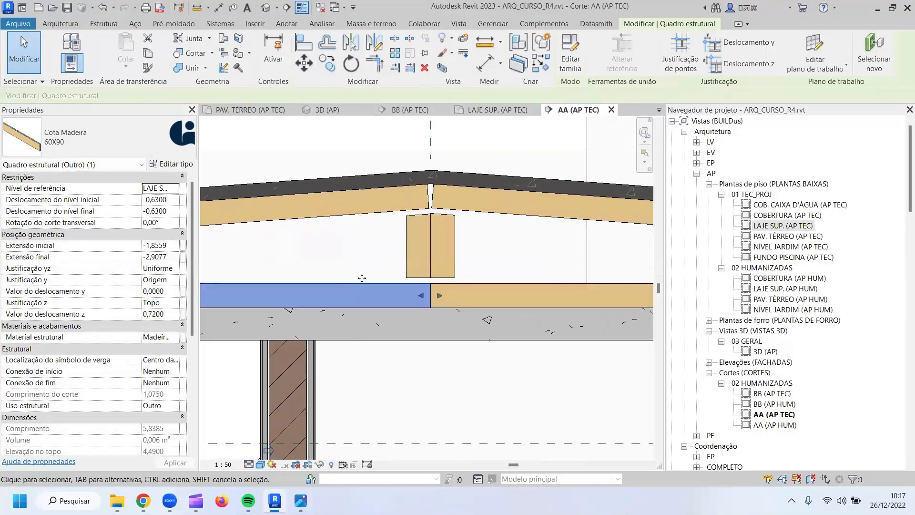
Group the two chords and two posts of the shortened truss half as a new model group.
scroll(362, 278, "down", 2)
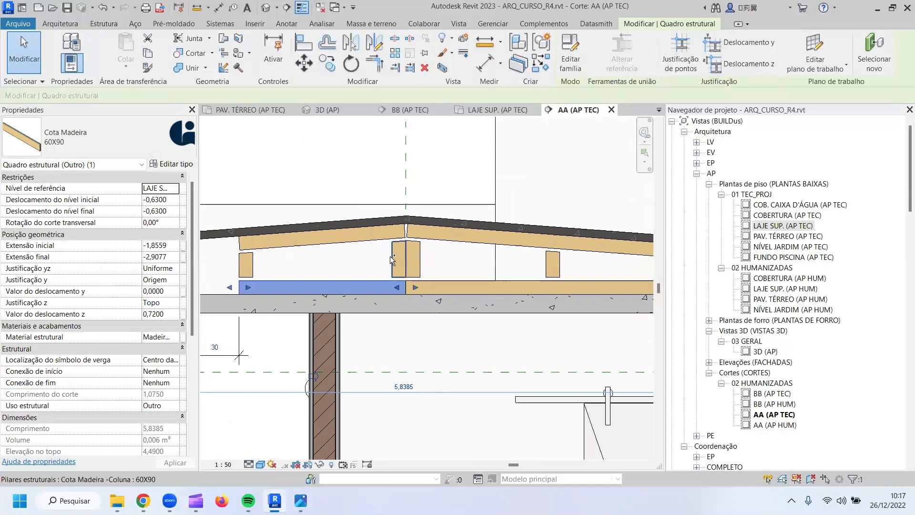
left_click(393, 257, "ctrl")
left_click(365, 239, "ctrl")
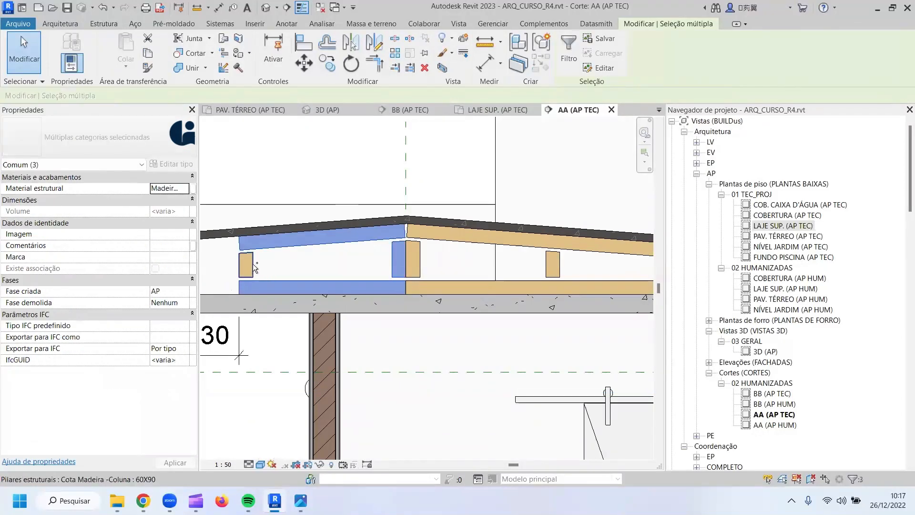
left_click(252, 267, "ctrl")
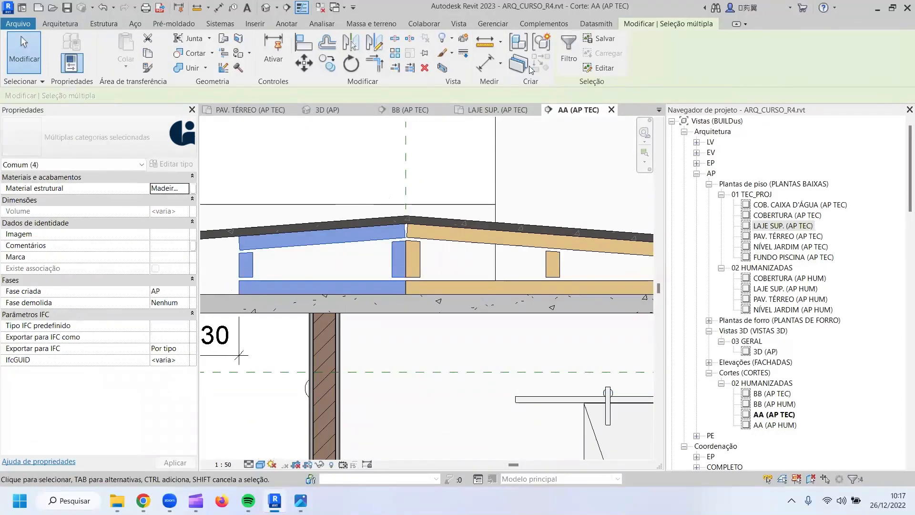
left_click(542, 44)
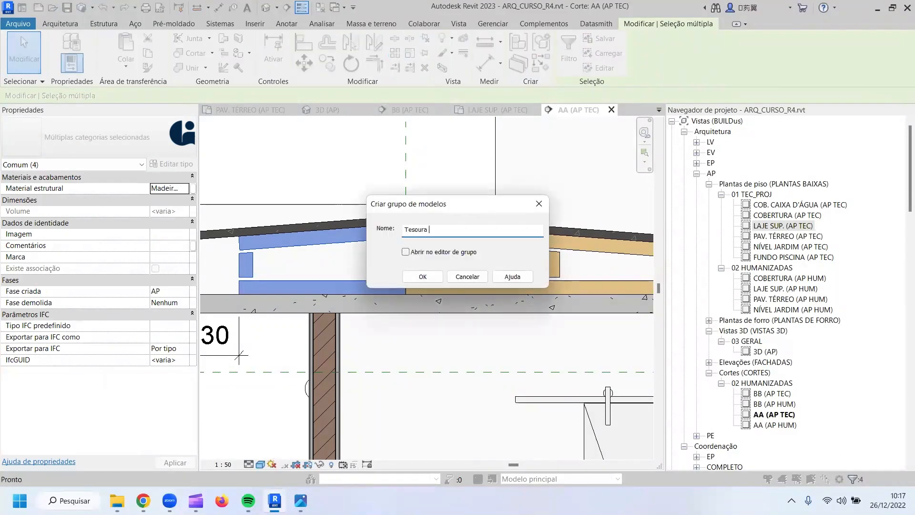
key("Return")
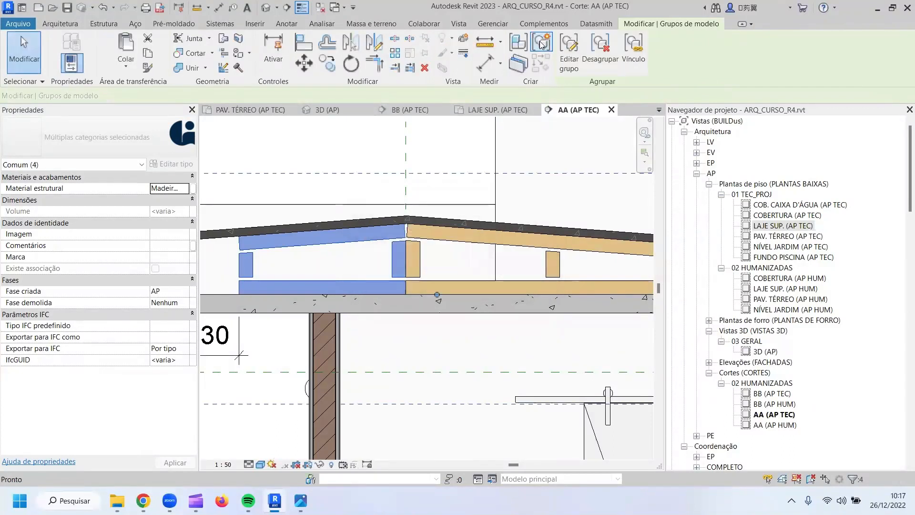
Combine the shortened half and the Tesoura 3 half into a model group named Tesoura 6.
left_click(452, 238, "ctrl")
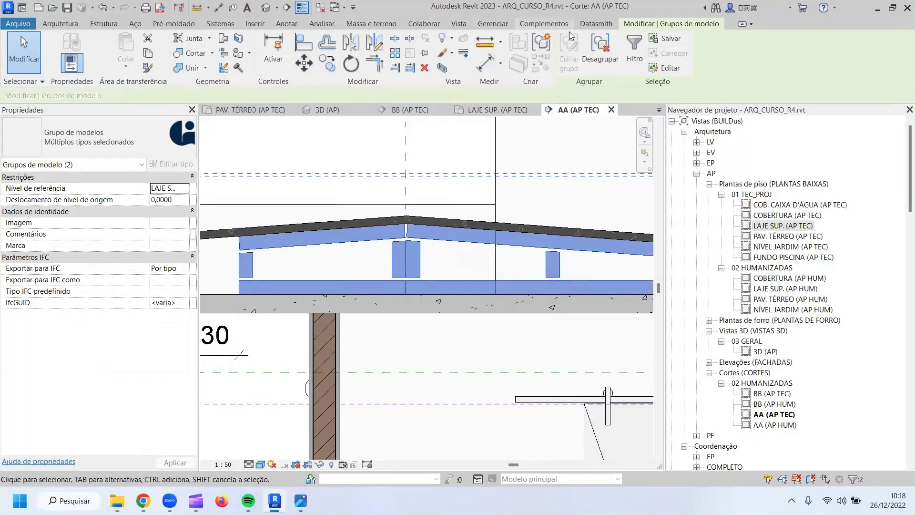
left_click(539, 43)
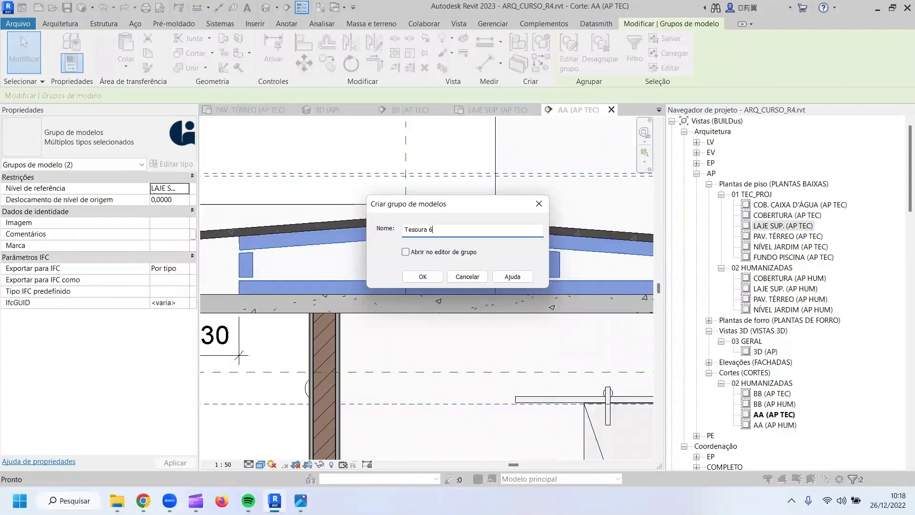
type("Tesoura 6")
key("Return")
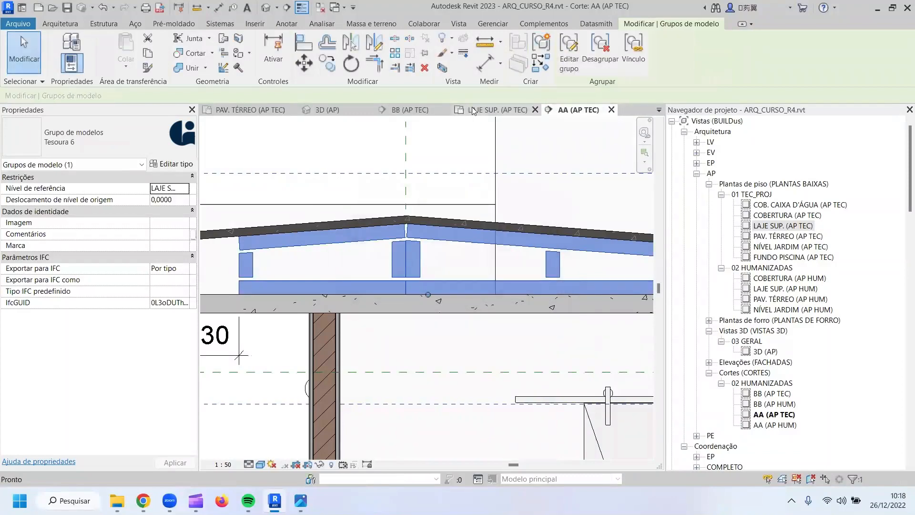
In the LAJE SUP. (AP TEC) plan, array Tesoura 6 as 10 items, with the last one at the face of the higher block's wall.
left_click(473, 110)
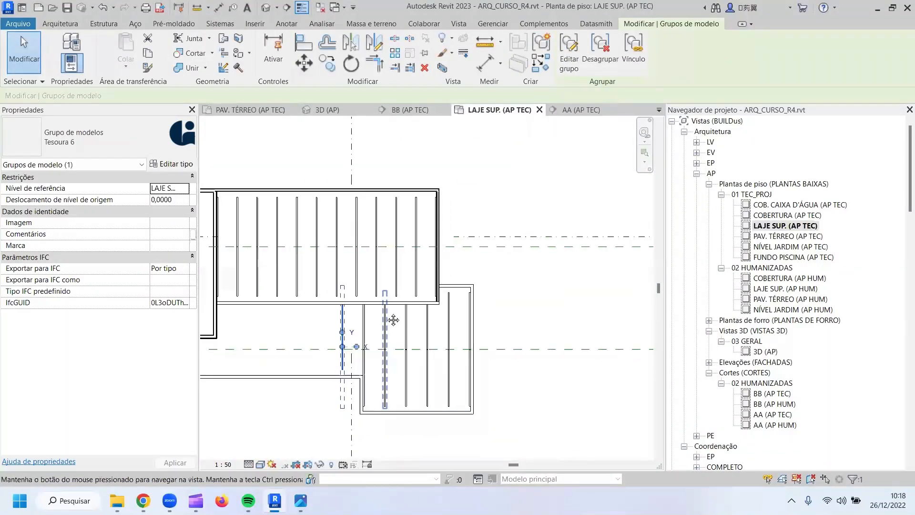
middle_click_drag(393, 320, 479, 298)
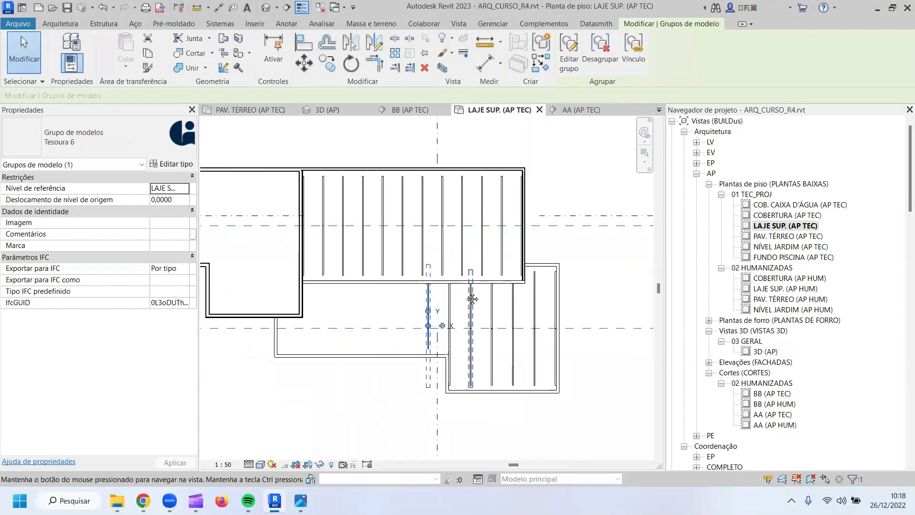
left_click(325, 65)
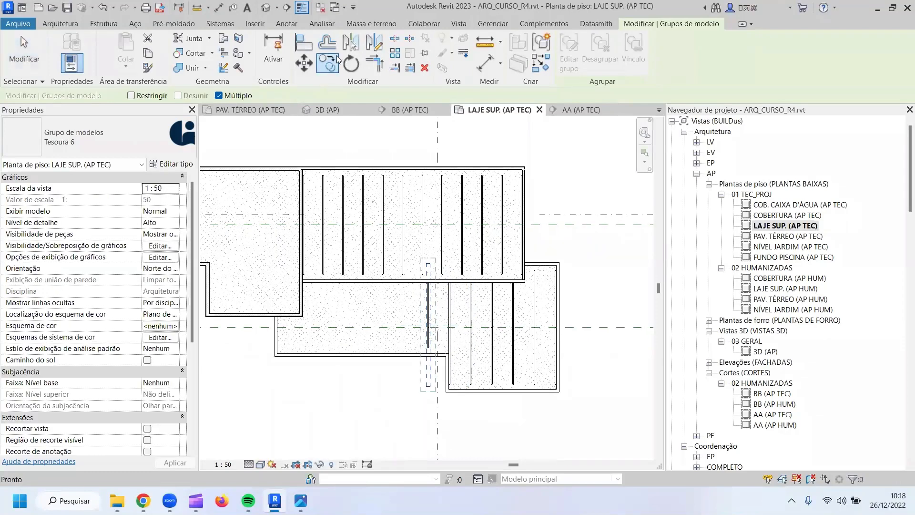
left_click(396, 53)
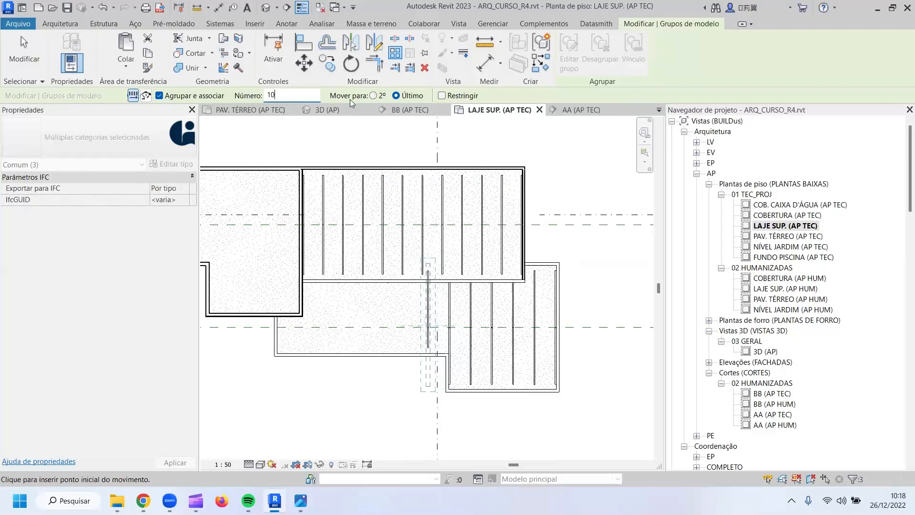
left_click(428, 318)
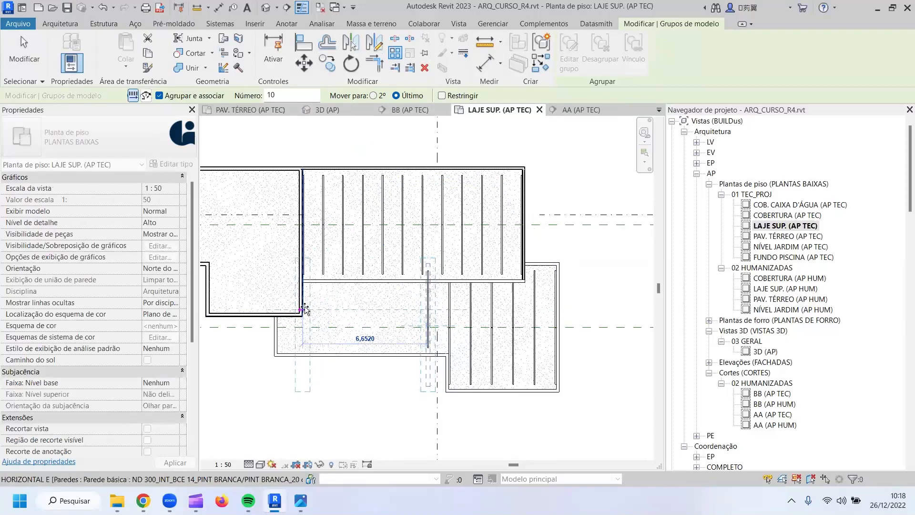
left_click(441, 346)
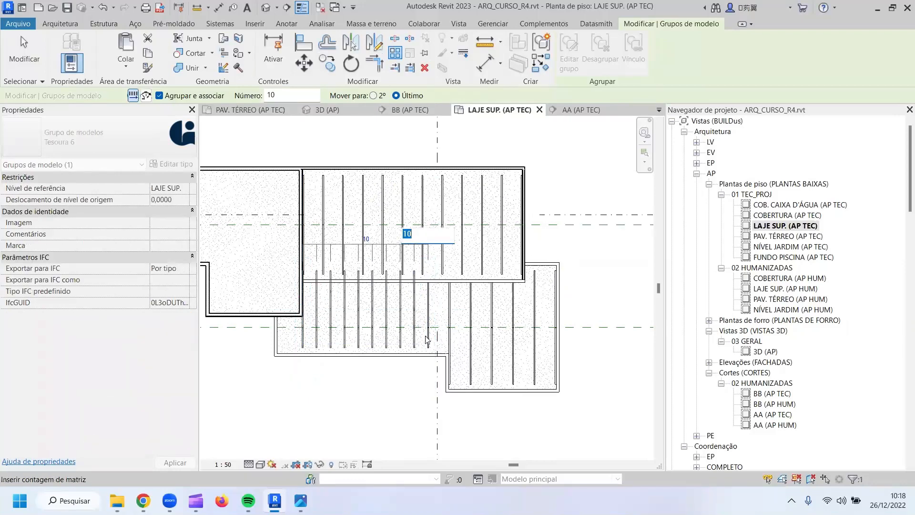
Try 8 items for the Tesoura 6 array and settle on 7.
scroll(427, 340, "up", 2)
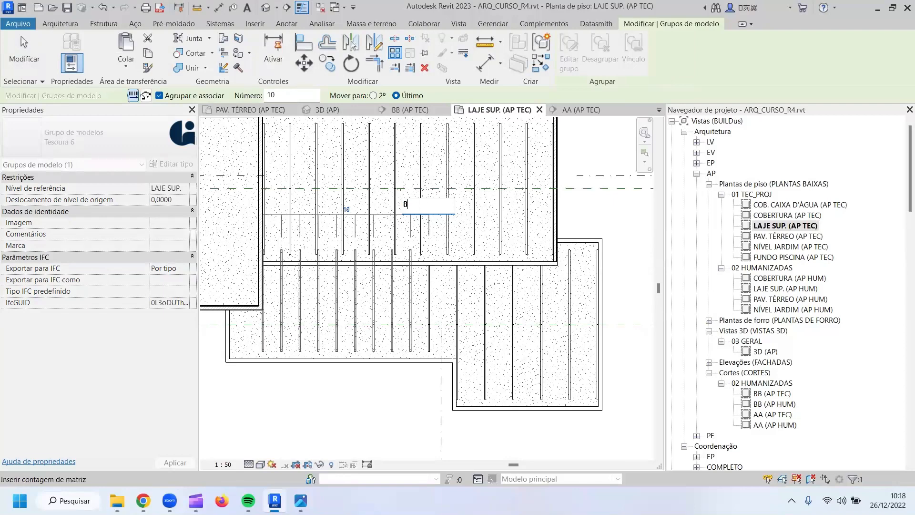
key("Return")
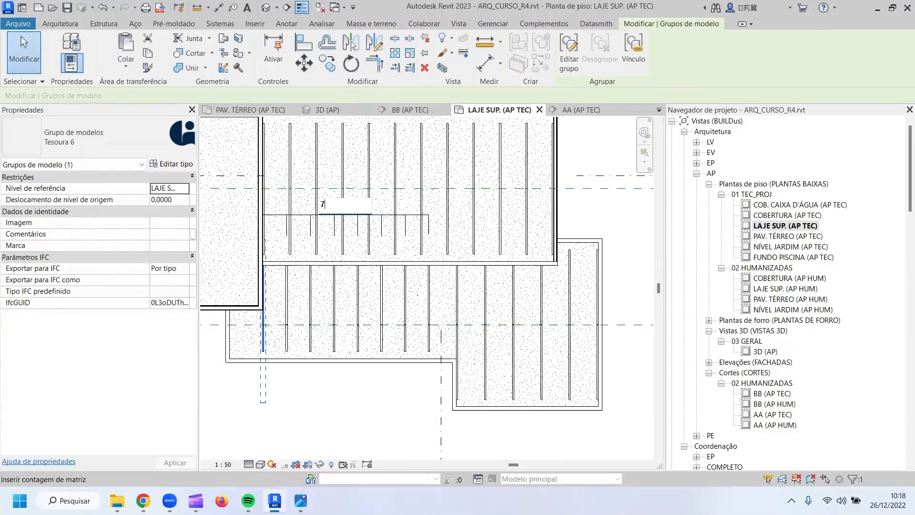
key("Return")
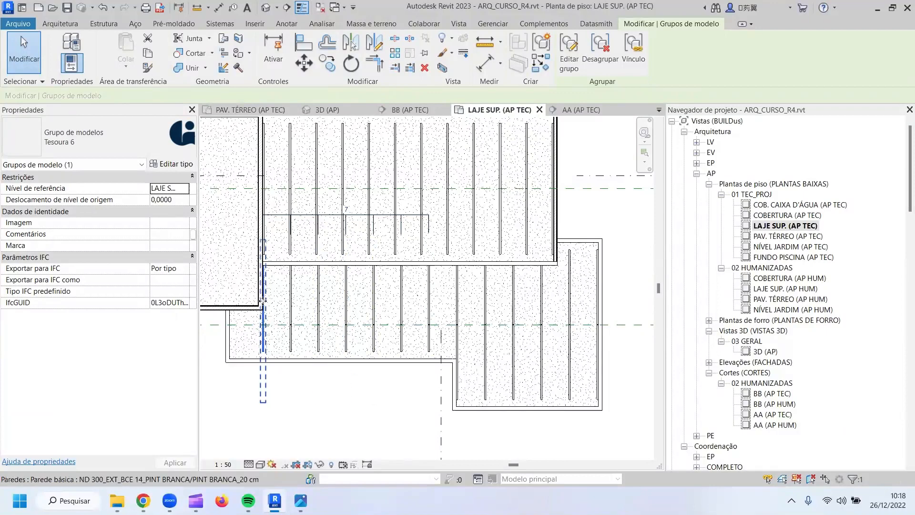
Align the end Tesoura 6 of the array with the outer face of the higher block's wall.
scroll(263, 301, "up", 5)
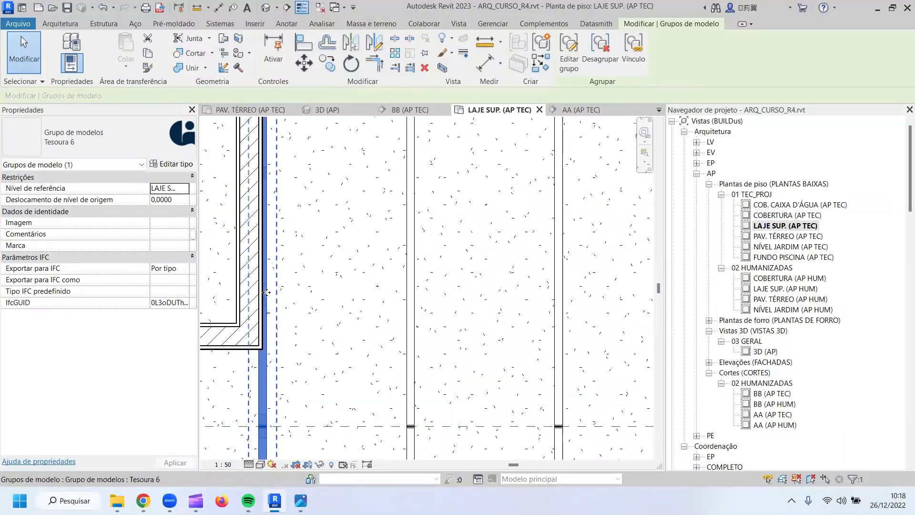
left_click(297, 40)
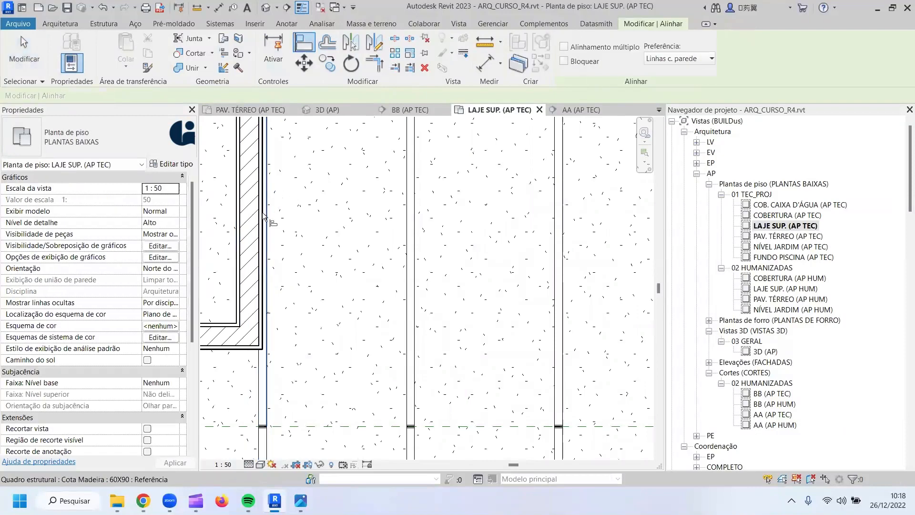
scroll(260, 350, "up", 3)
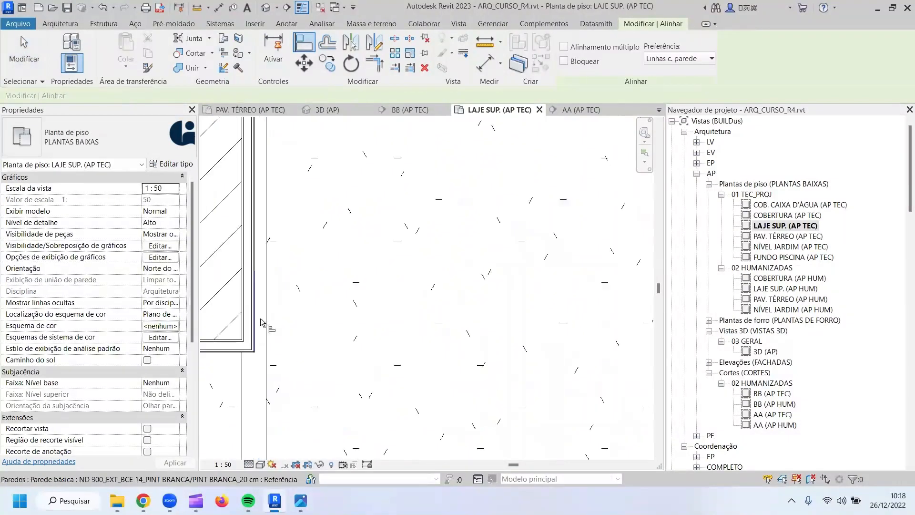
left_click(254, 319)
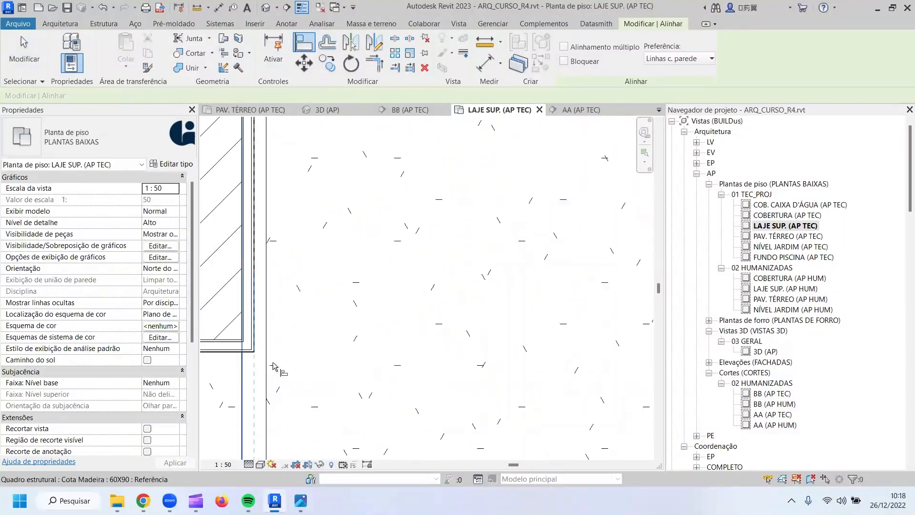
scroll(289, 323, "down", 5)
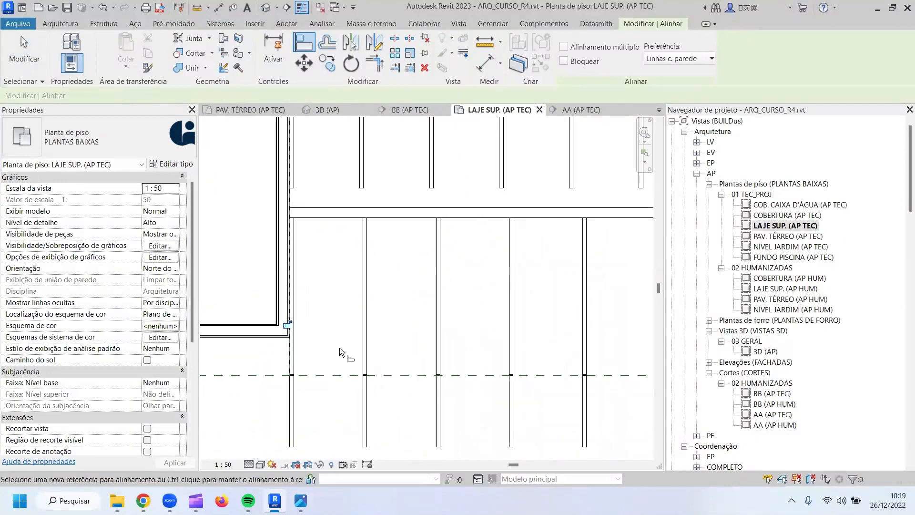
scroll(339, 352, "down", 1)
middle_click_drag(401, 353, 419, 284)
scroll(428, 305, "down", 2)
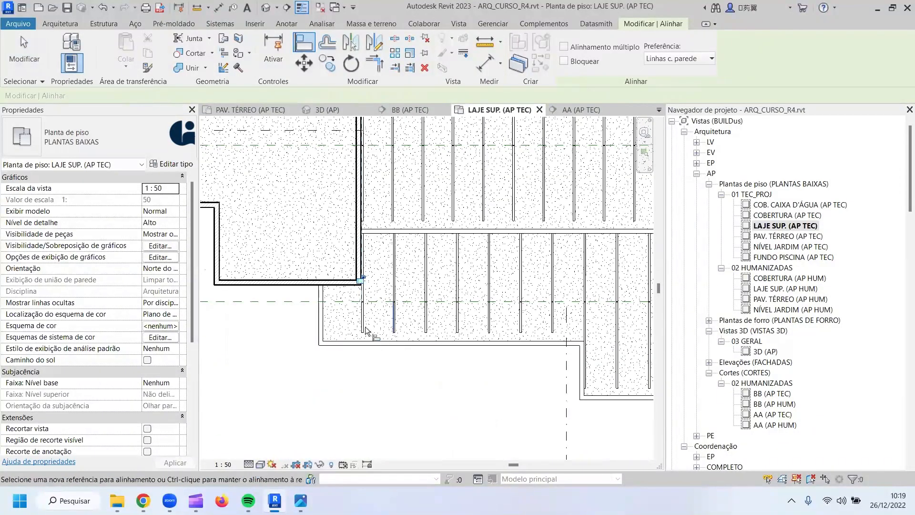
key("Escape")
key("Escape")
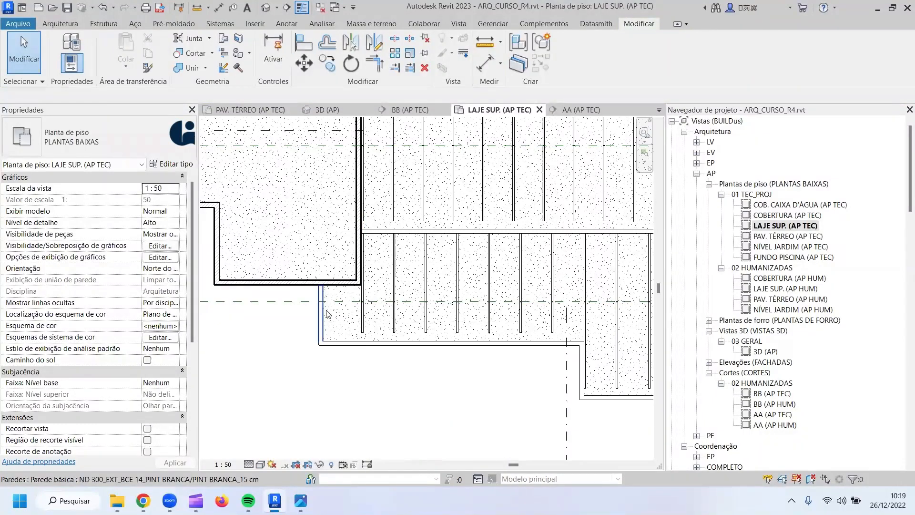
Copy the aligned Tesoura 6 to the inner face of the parapet at the roof's short end and ungroup the copy.
left_click(365, 304)
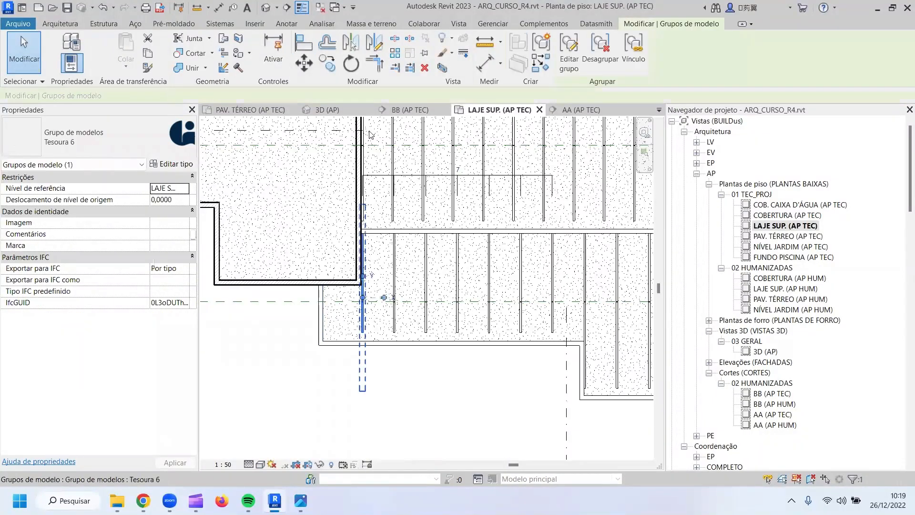
left_click(327, 62)
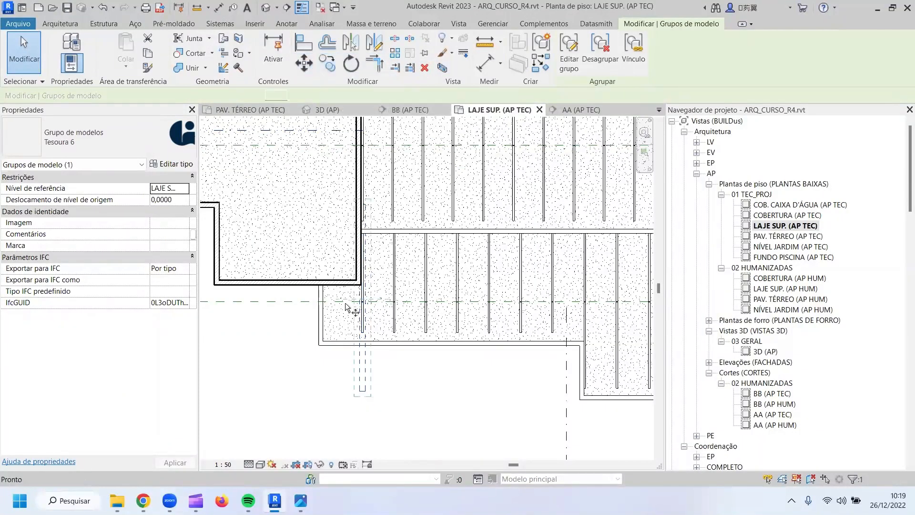
scroll(373, 301, "up", 3)
scroll(377, 291, "up", 2)
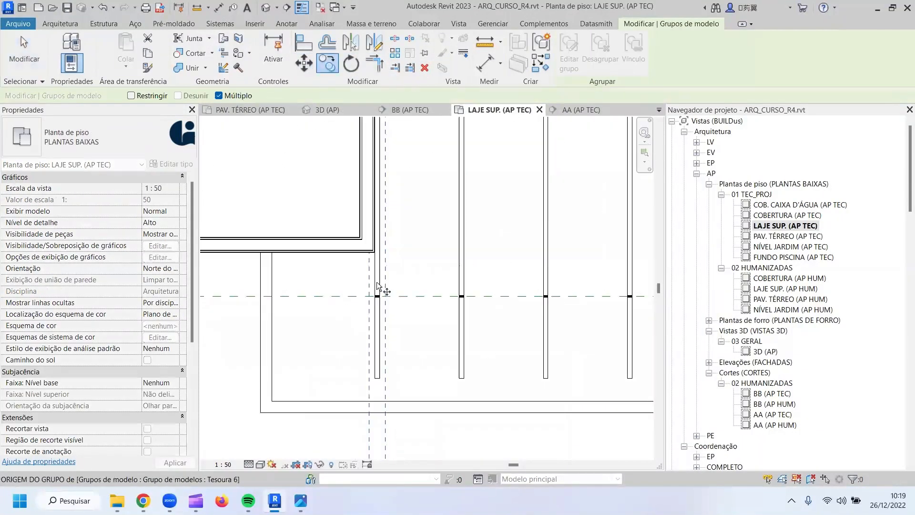
left_click(374, 287)
scroll(312, 292, "down", 3)
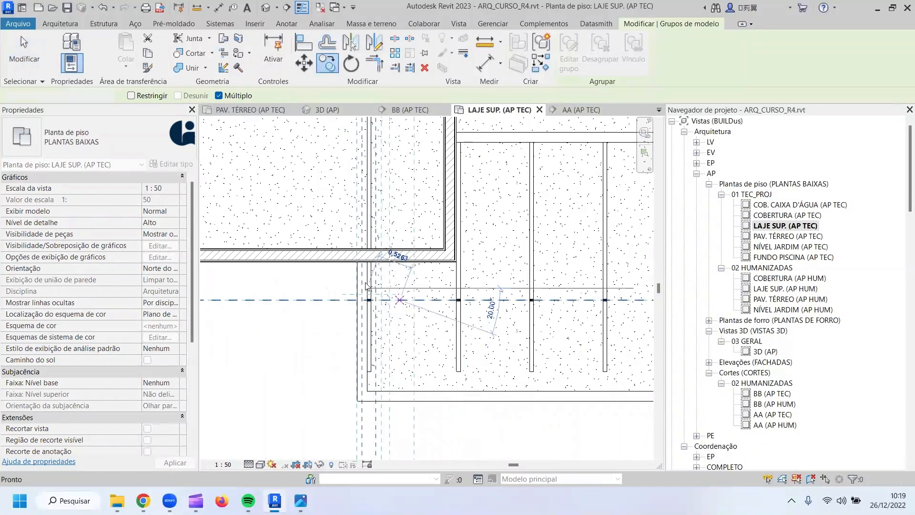
left_click(372, 282)
left_click(372, 281)
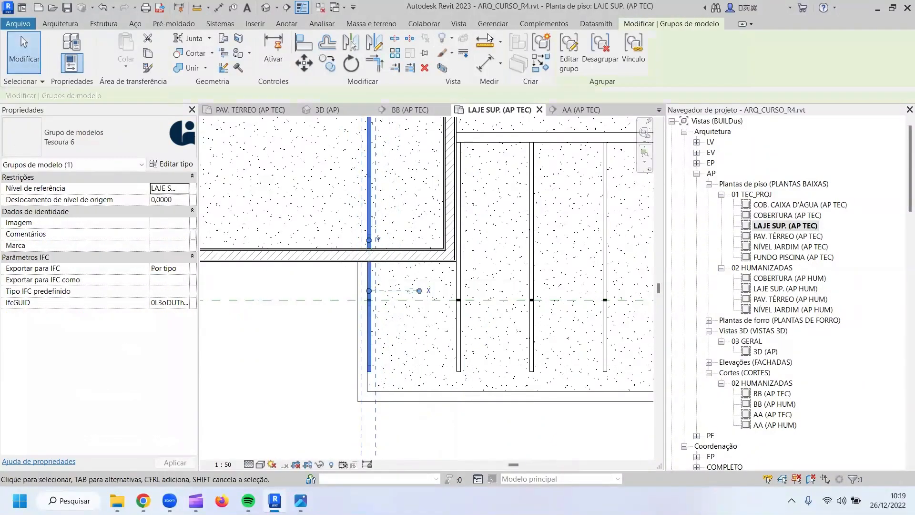
left_click(603, 58)
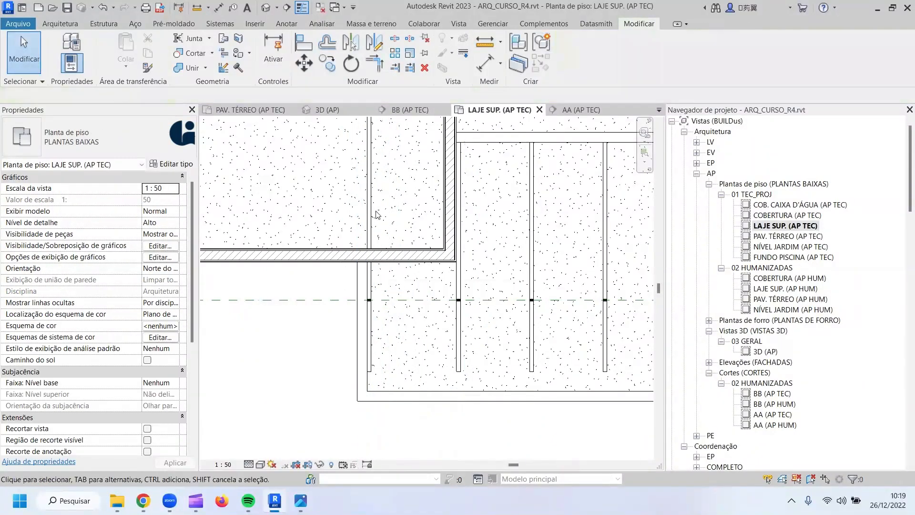
Move section AA across the ungrouped truss copy beside the parapet and open the AA (AP TEC) section view.
scroll(375, 215, "down", 5)
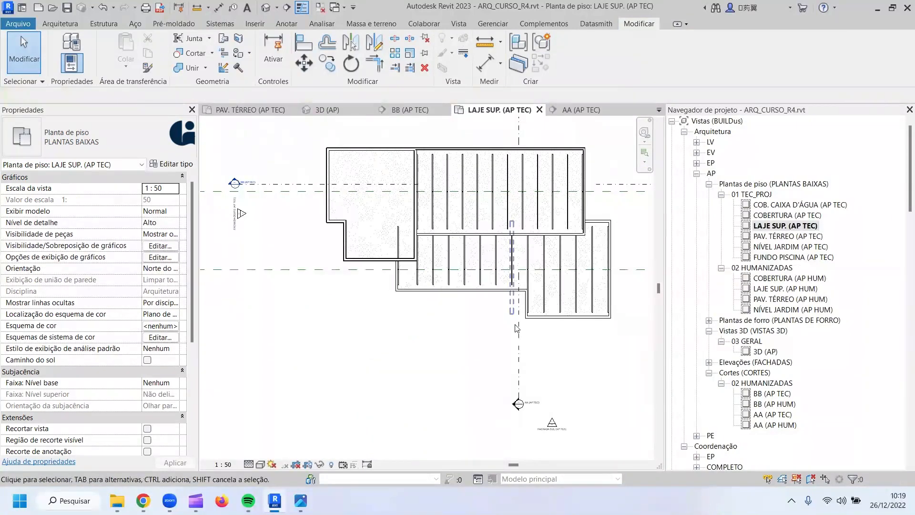
left_click(518, 336)
left_click_drag(518, 335, 405, 335)
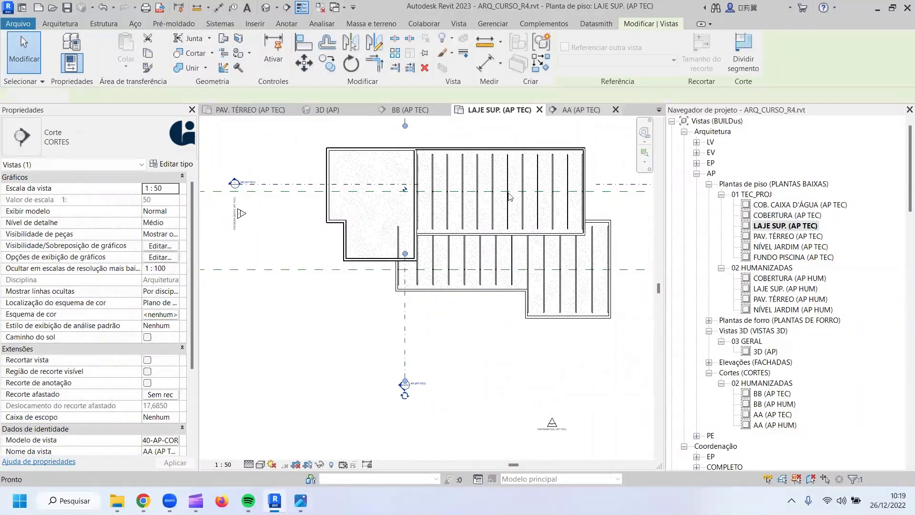
left_click(579, 110)
scroll(483, 285, "down", 3)
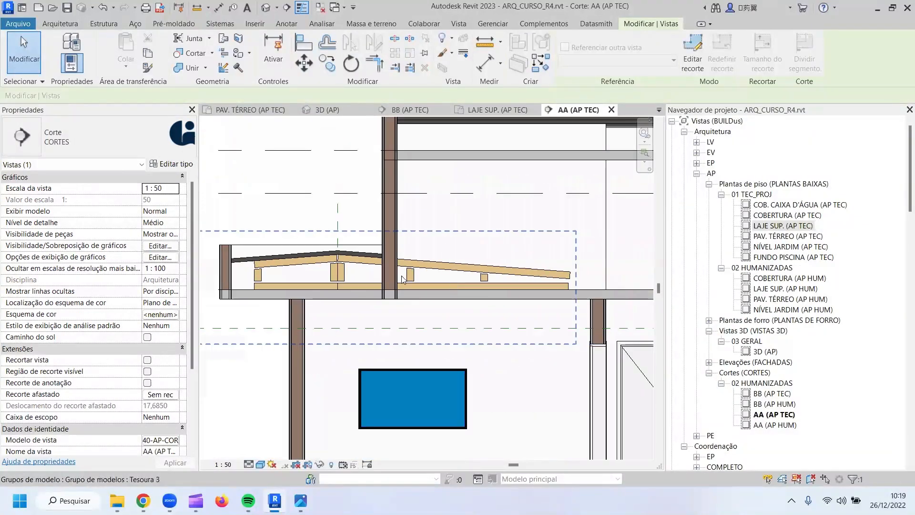
Ungroup the Tesoura 3 half that passes through the higher block's wall.
left_click(409, 270)
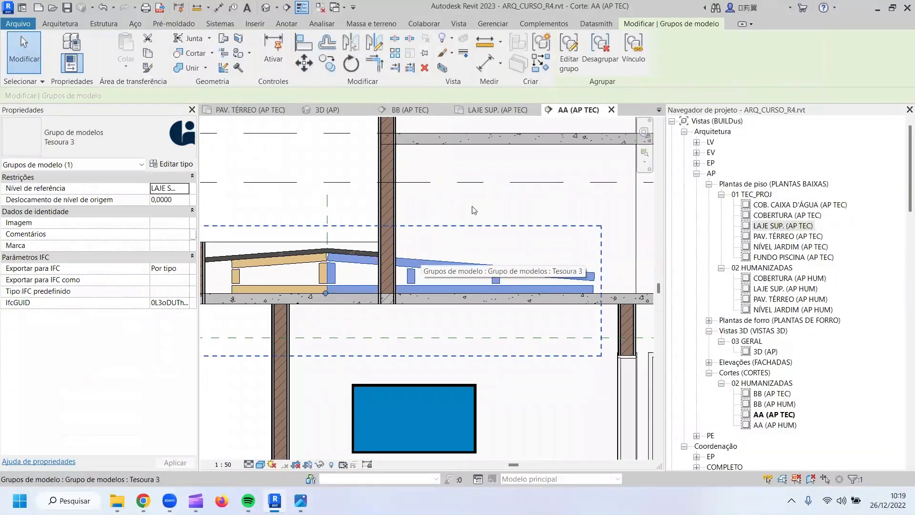
left_click(600, 52)
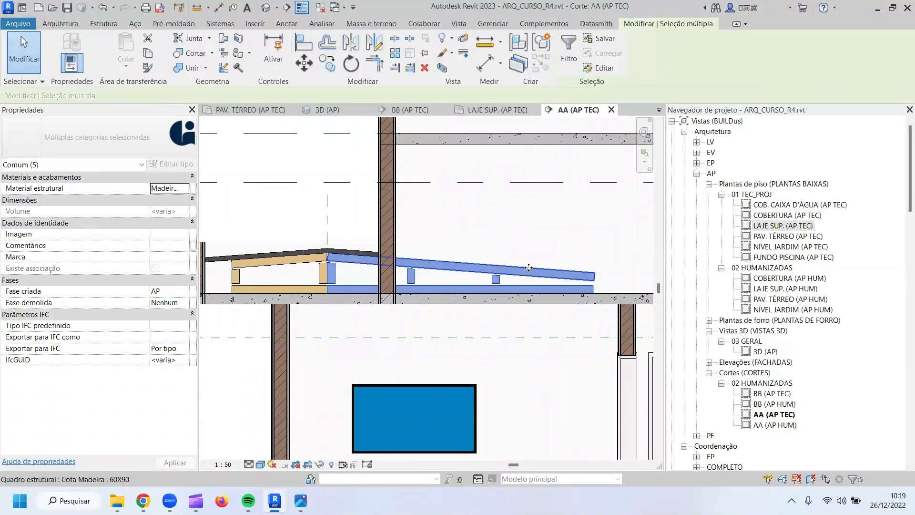
key("Escape")
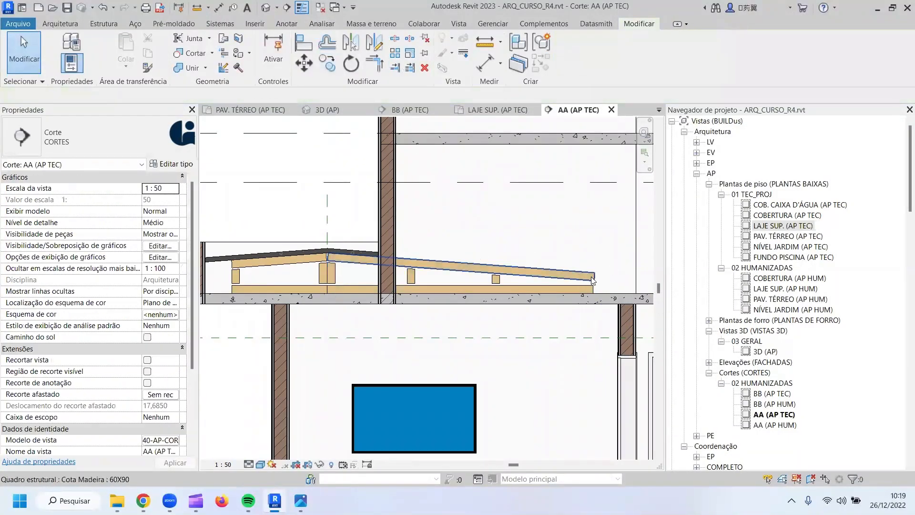
Shorten the sloped upper chord so it ends before the wall, removing the joins between profiles.
left_click(590, 277)
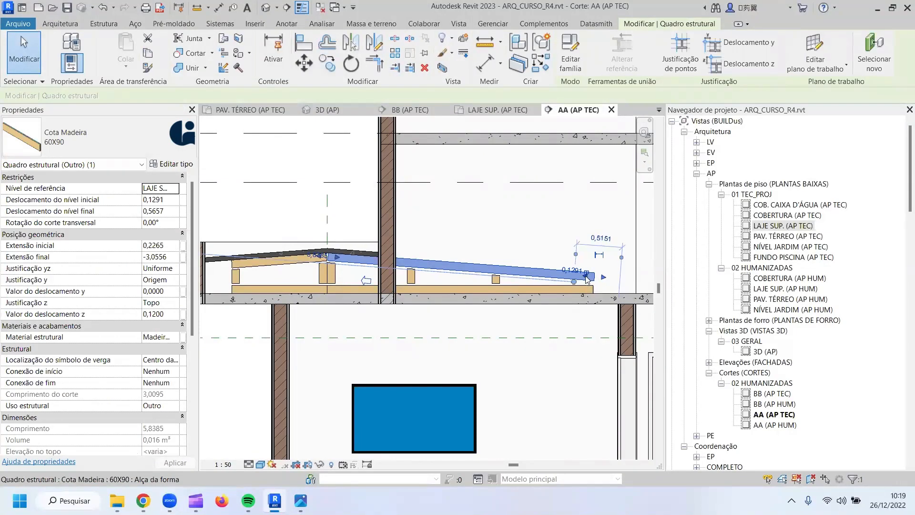
left_click_drag(590, 277, 587, 279)
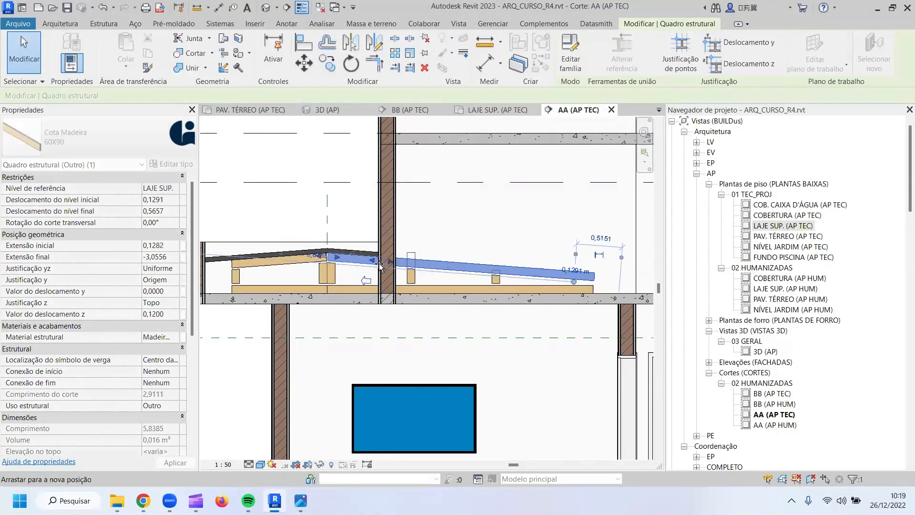
left_click_drag(364, 263, 363, 264)
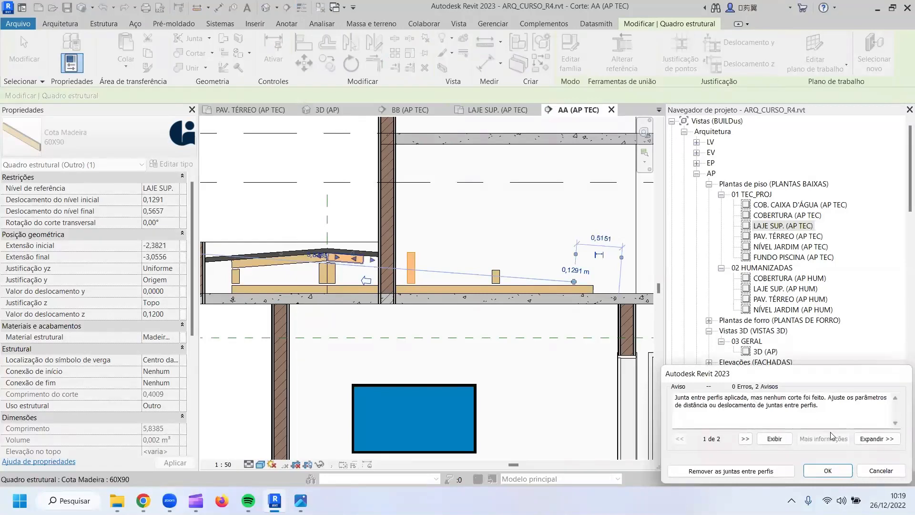
left_click(716, 471)
Shorten the lower chord so it ends before the wall, removing the joins between profiles.
scroll(330, 272, "up", 4)
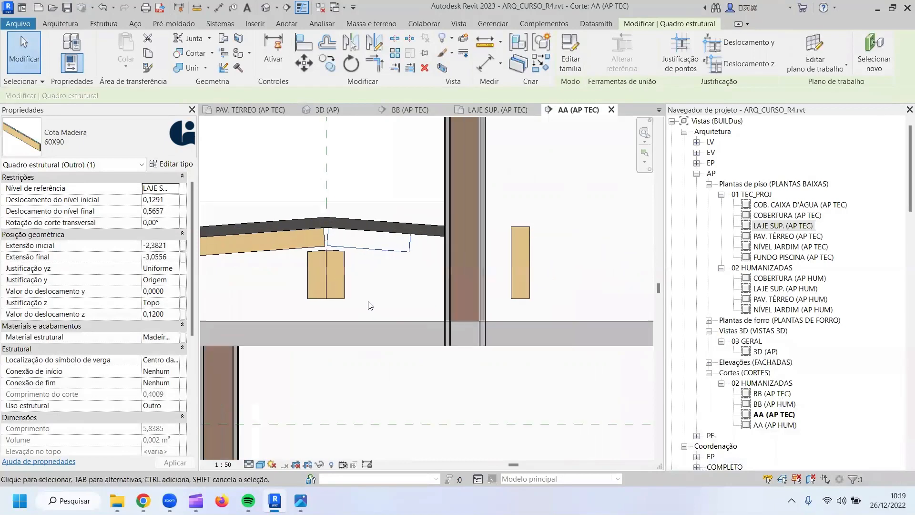
left_click(381, 306)
scroll(384, 306, "down", 2)
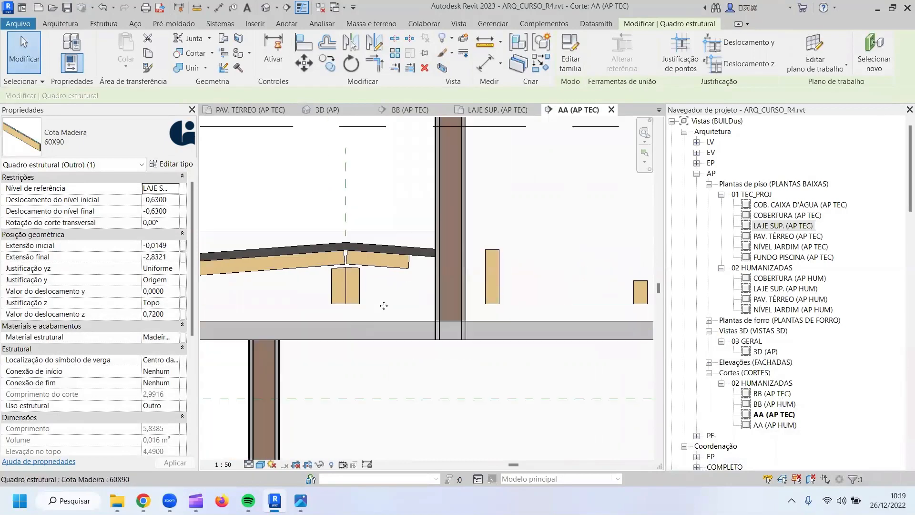
scroll(383, 305, "down", 3)
left_click_drag(516, 311, 381, 309)
scroll(379, 312, "up", 2)
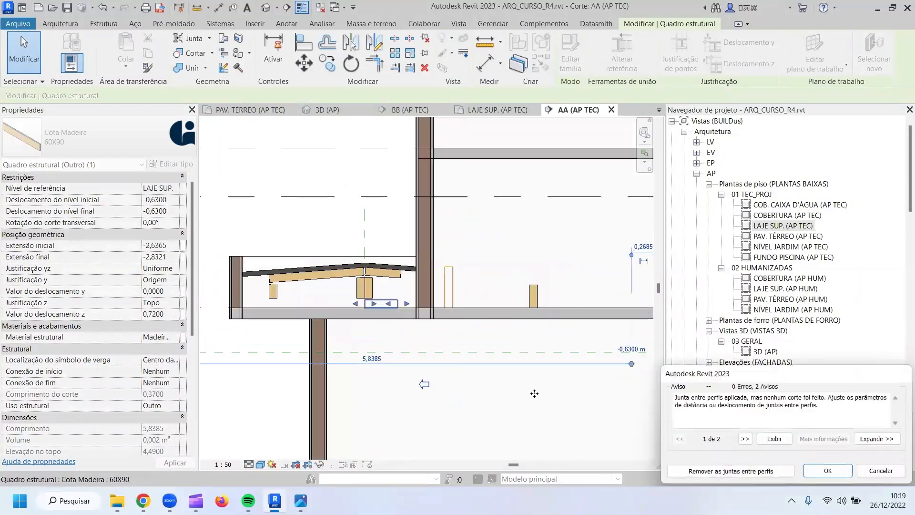
left_click(730, 471)
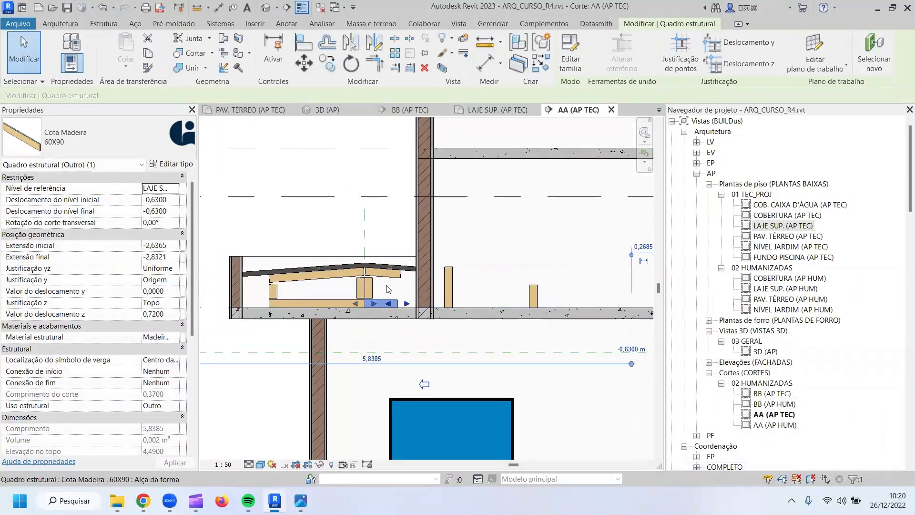
Add an aligned dimension between the wall's inner face and the end of the lower chord.
scroll(398, 305, "up", 4)
key("d")
key("i")
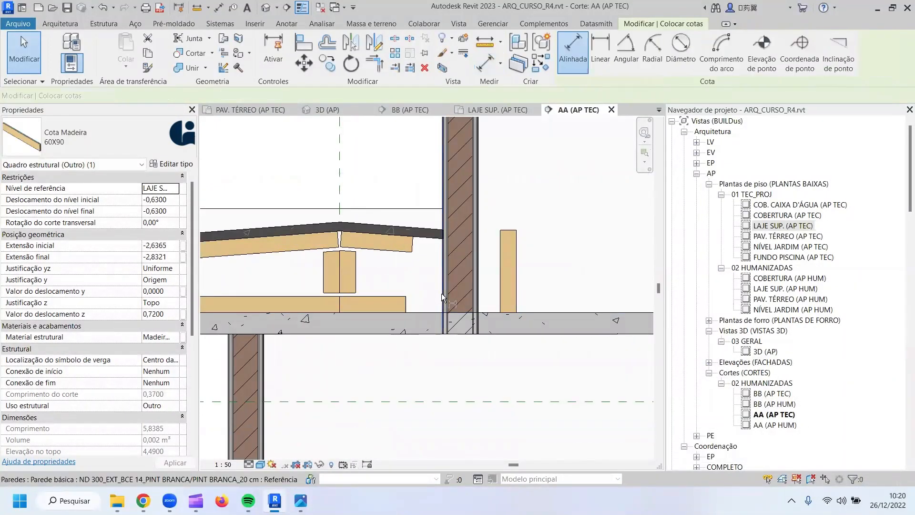
left_click(442, 293)
left_click(405, 302)
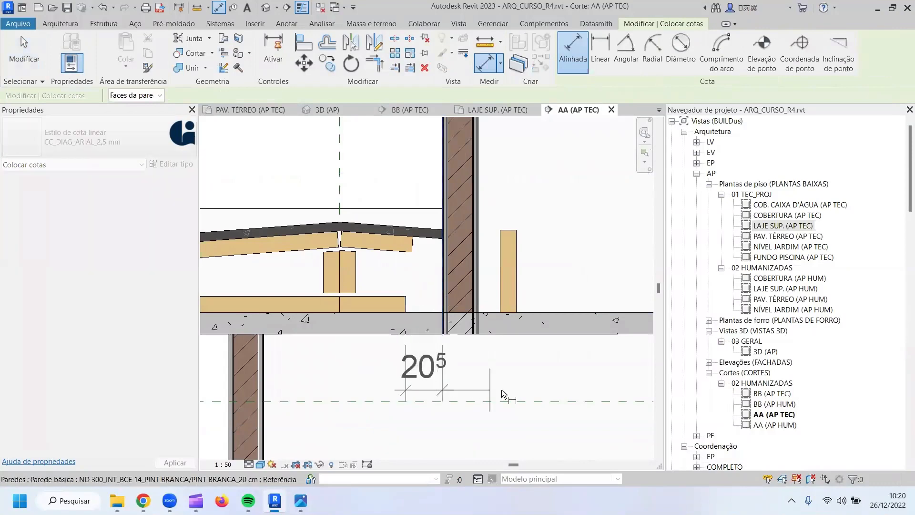
left_click(513, 381)
key("Escape")
key("Escape")
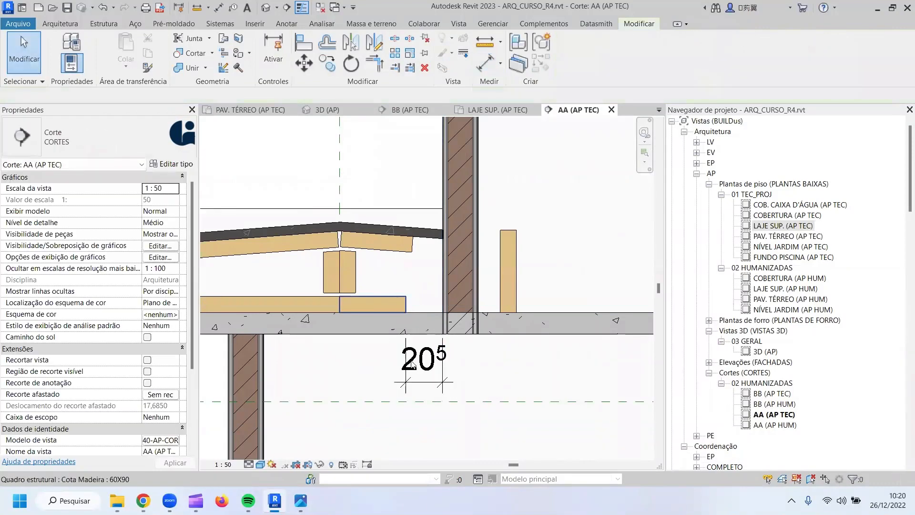
Set the lower chord's distance from the wall to 0,3 m and bring its inner end back to the ridge line.
left_click(394, 300)
left_click(421, 368)
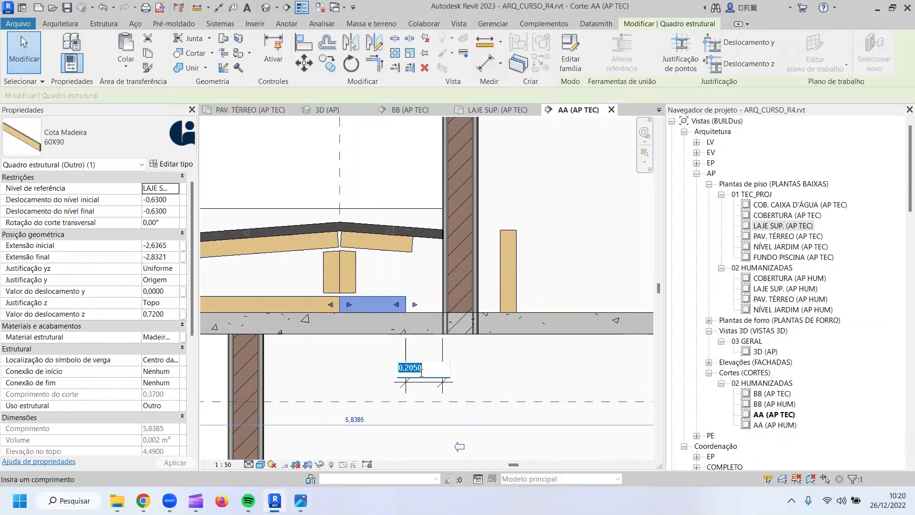
type("0,3")
key("Return")
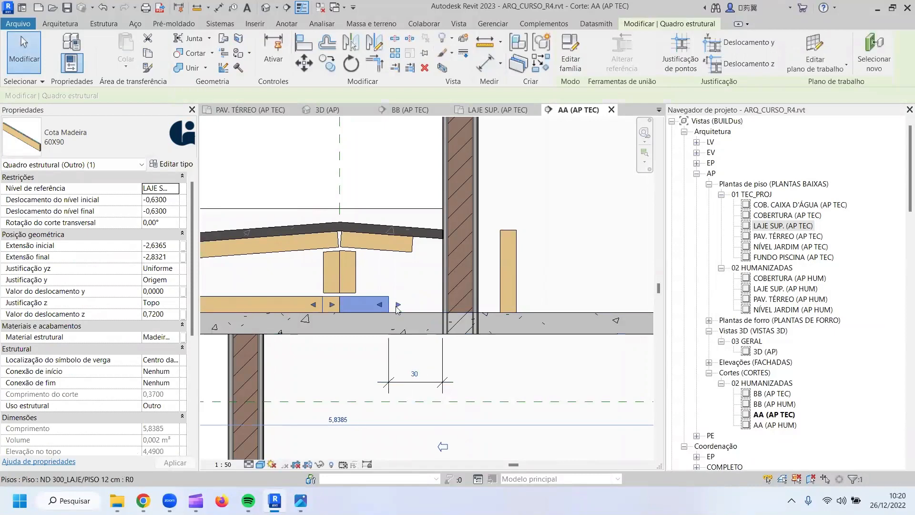
left_click_drag(332, 308, 349, 308)
Shorten the upper chord to about the lower chord's end and move the tall post from beyond the wall to that end.
left_click(403, 246)
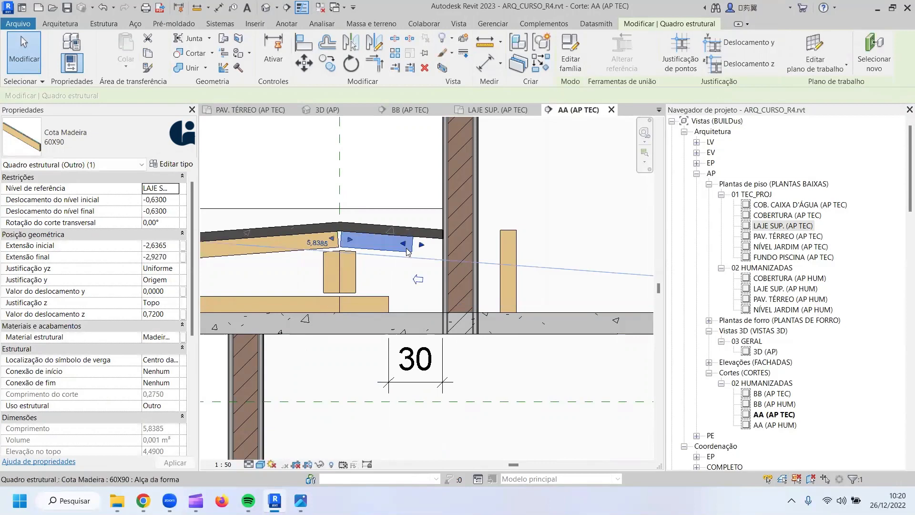
left_click_drag(423, 245, 391, 246)
left_click(513, 251)
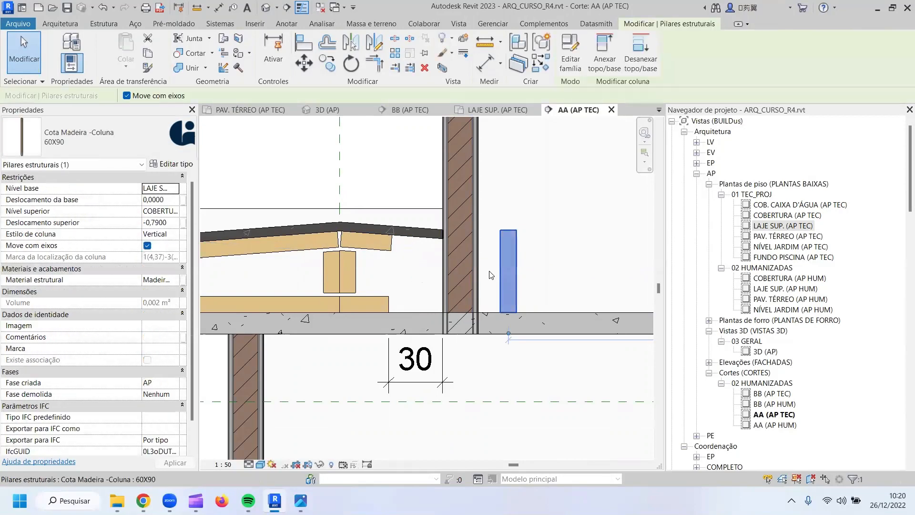
left_click_drag(503, 286, 376, 295)
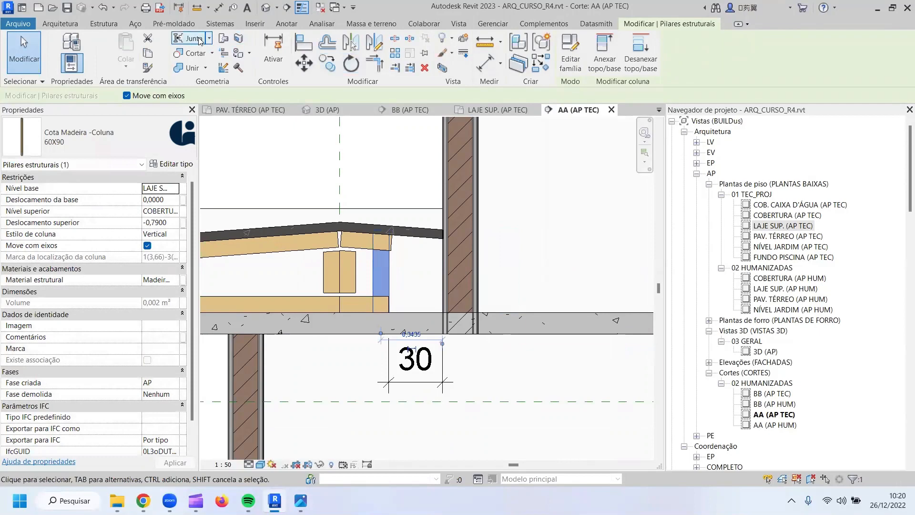
Join the moved end post to the lower chord and to the short upper chord.
left_click(376, 269)
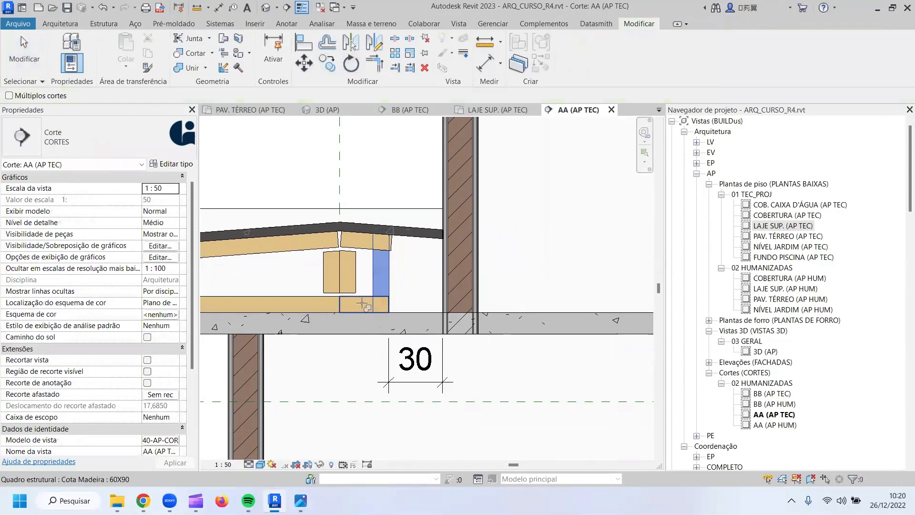
left_click(365, 299)
left_click(823, 467)
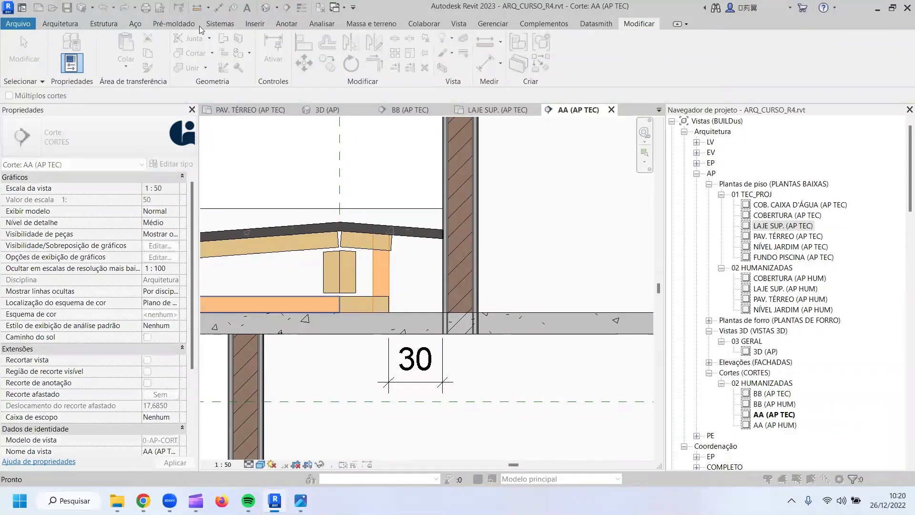
left_click(189, 44)
left_click(386, 272)
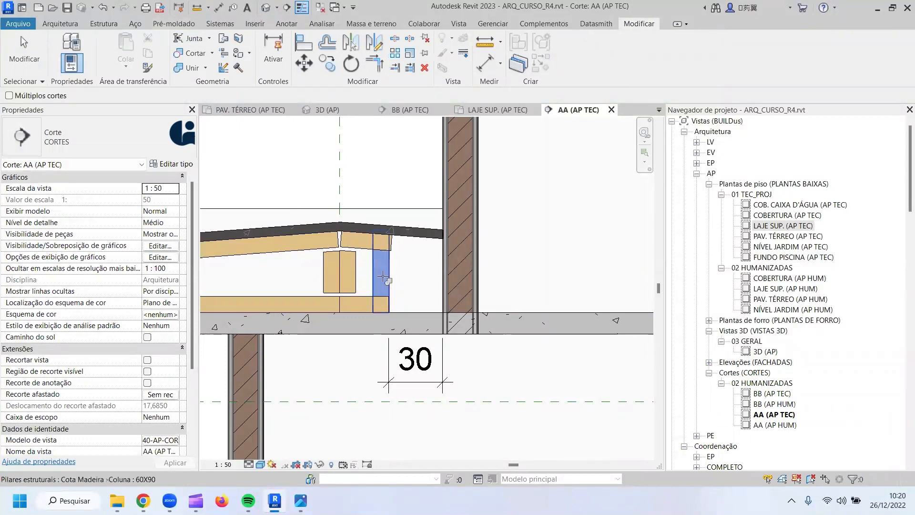
left_click(375, 304)
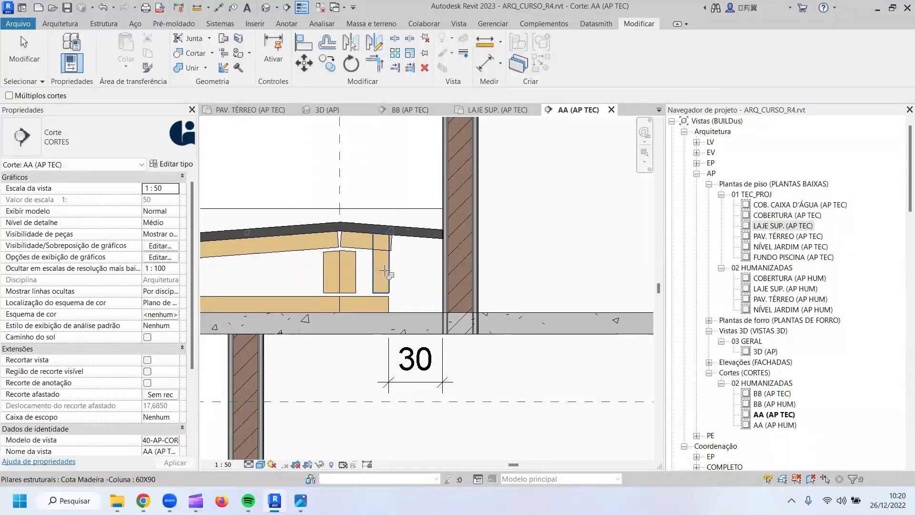
left_click(385, 270)
left_click(360, 246)
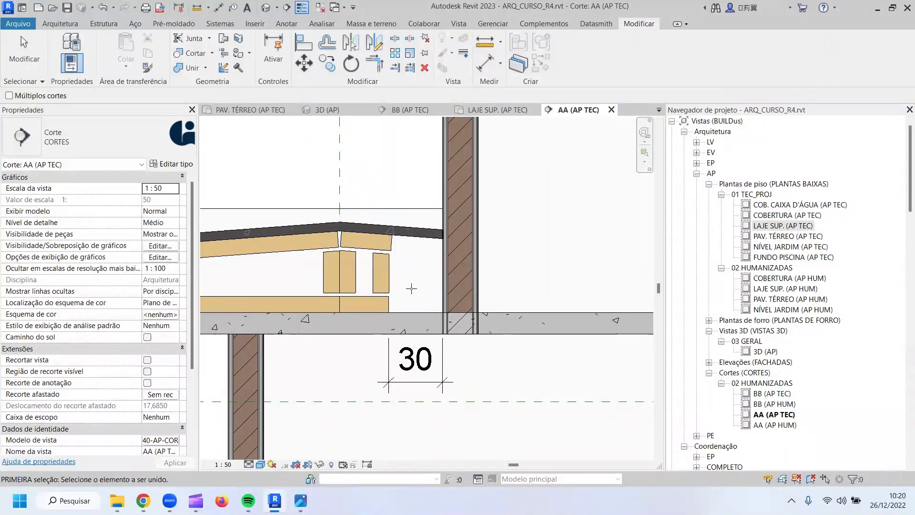
key("Escape")
Delete the stray wooden piece left on the slab beyond the wall.
scroll(466, 334, "down", 1)
scroll(466, 334, "down", 3)
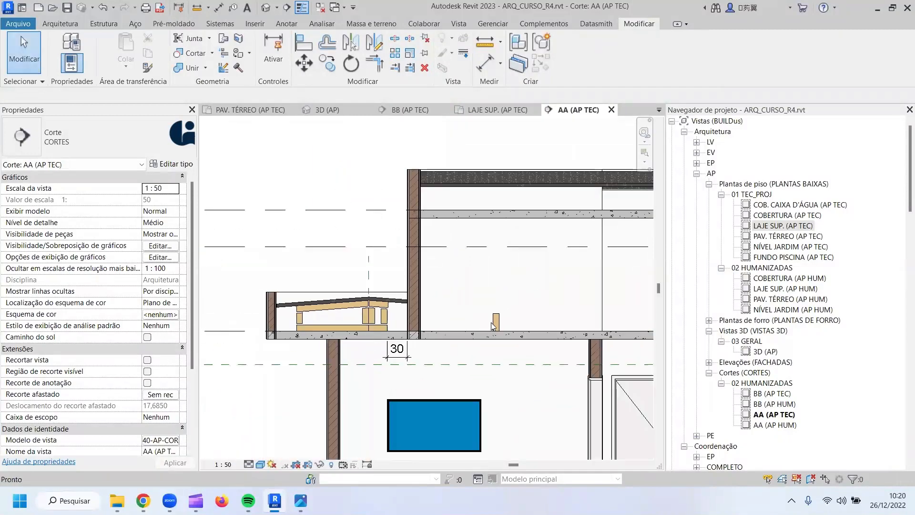
left_click(496, 321)
key("Delete")
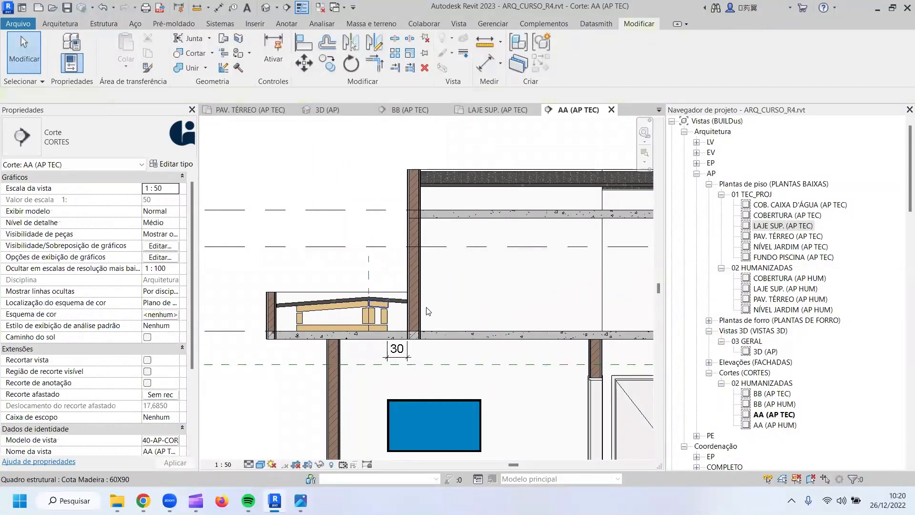
scroll(377, 324, "up", 4)
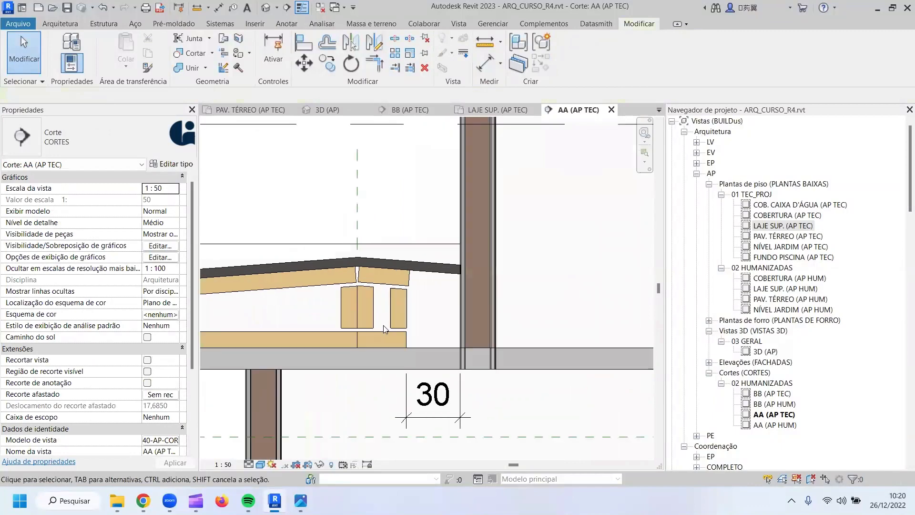
left_click(401, 300, "ctrl")
left_click(367, 296, "ctrl")
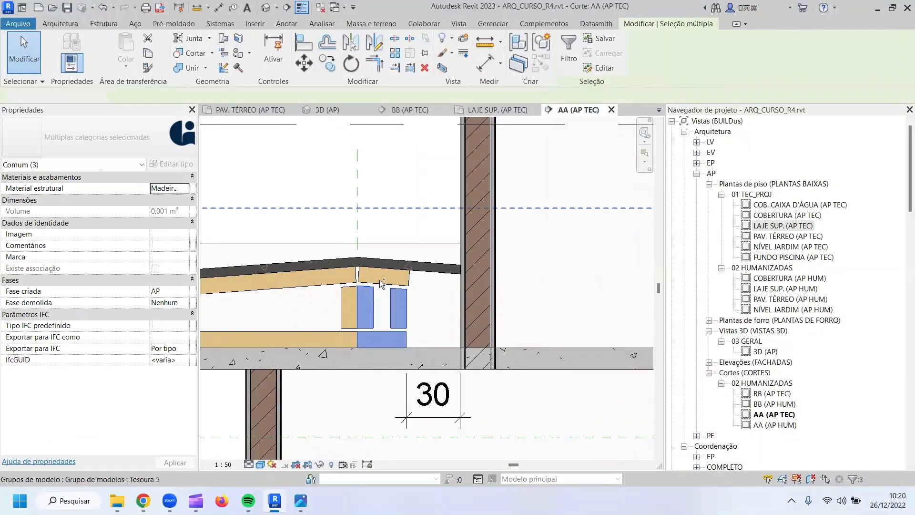
left_click(380, 279, "ctrl")
key("Escape")
Group the short upper chord, end post, lower chord and ridge post of the shortened truss half as a new Tesoura model group.
left_click(406, 285)
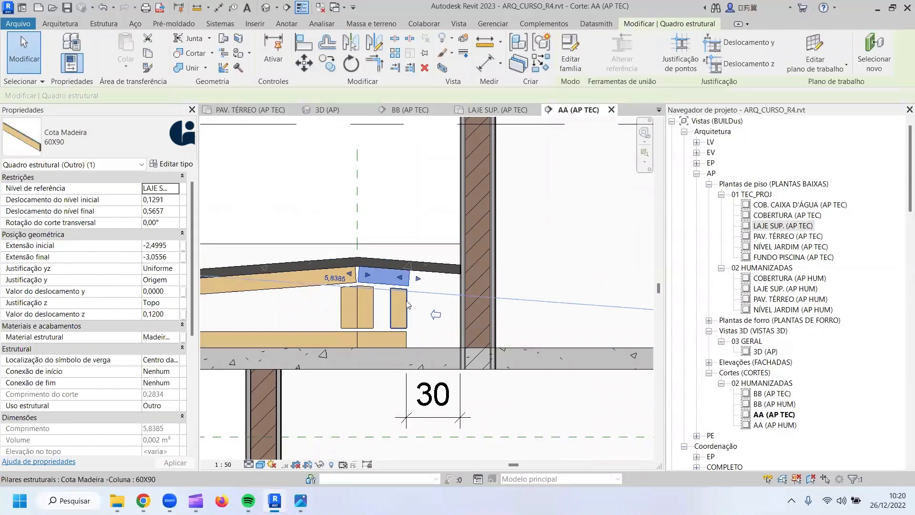
left_click(404, 319, "ctrl")
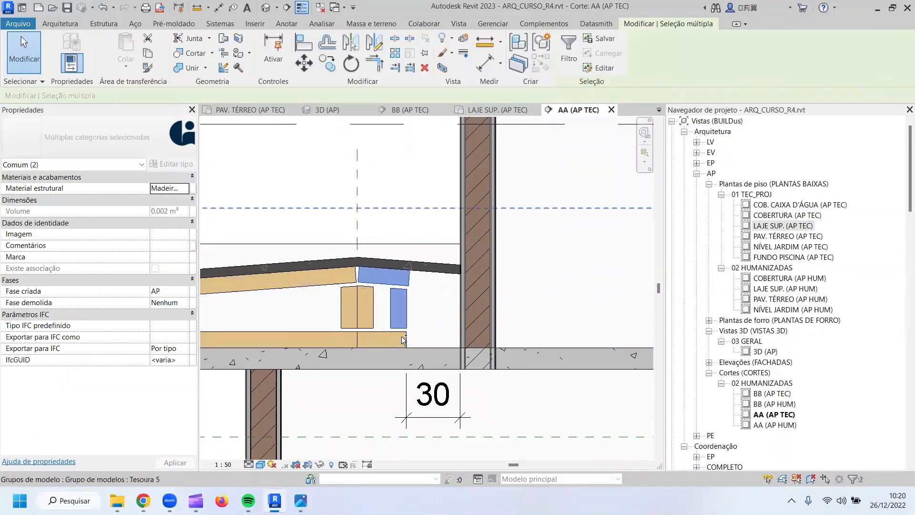
left_click(405, 338, "ctrl")
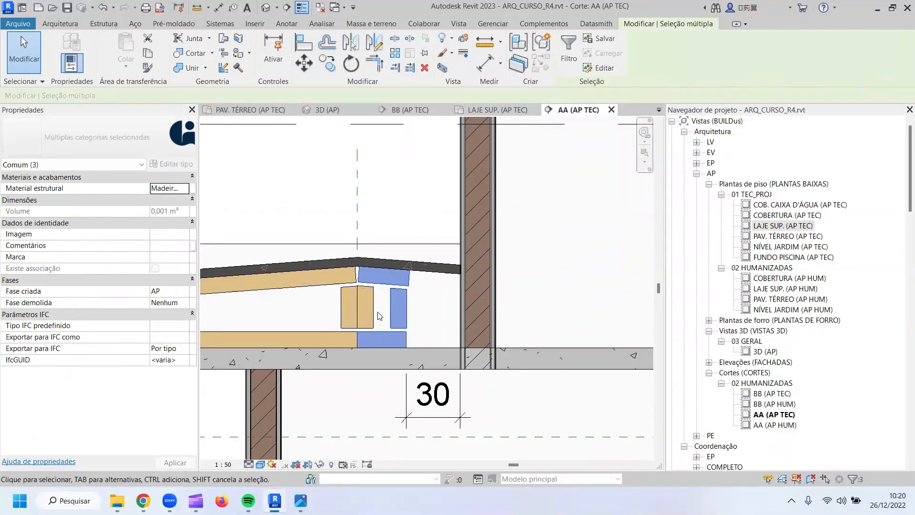
left_click(374, 311, "ctrl")
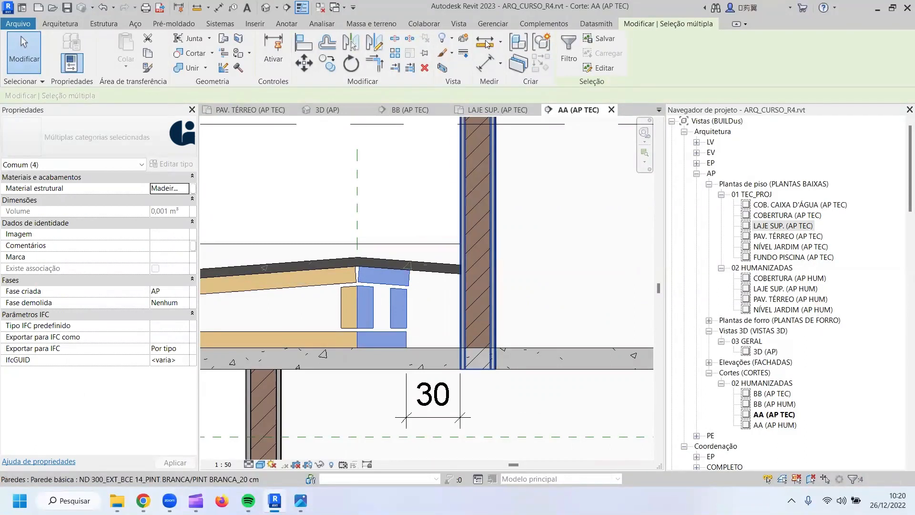
left_click(542, 42)
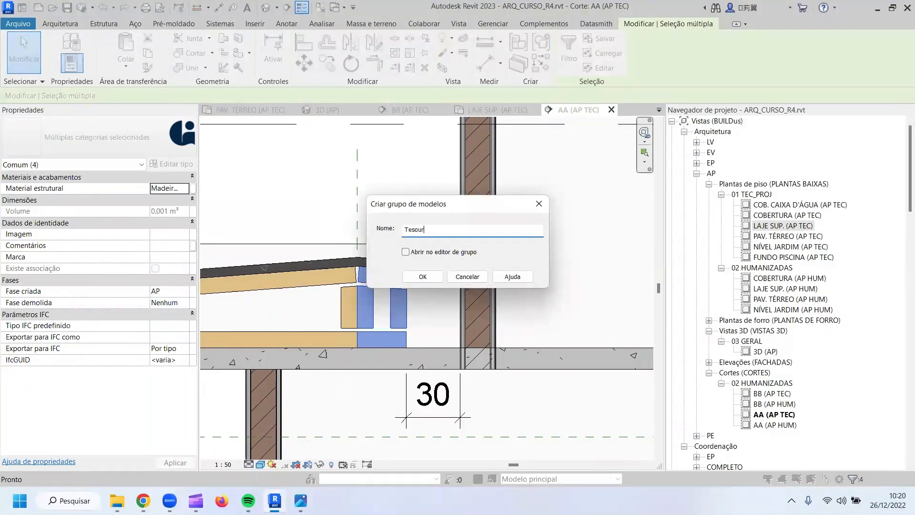
left_click(423, 277)
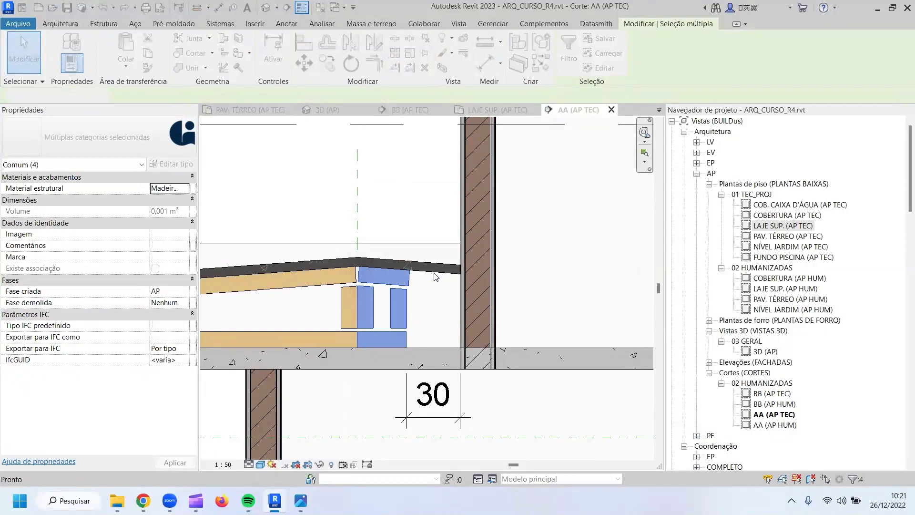
Combine the new half-truss group with the other truss half into a model group named Tesoura 8.
left_click(319, 286, "ctrl")
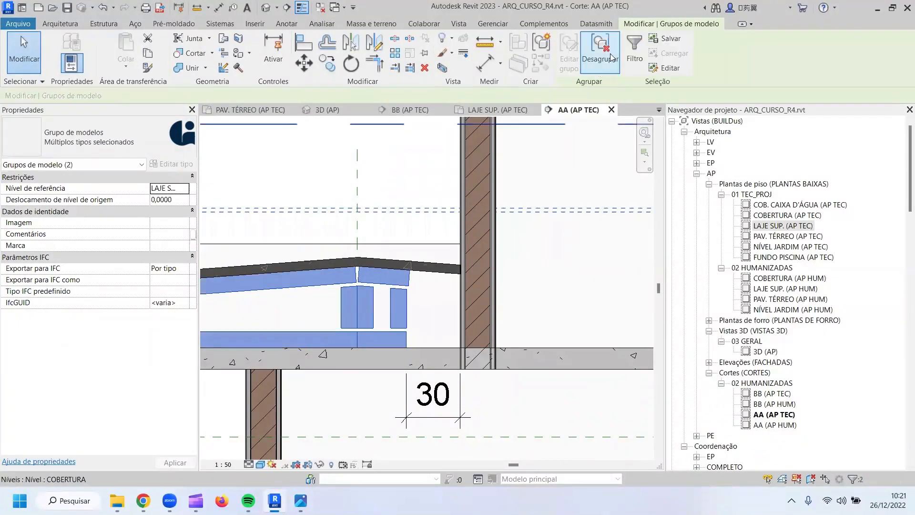
left_click(543, 42)
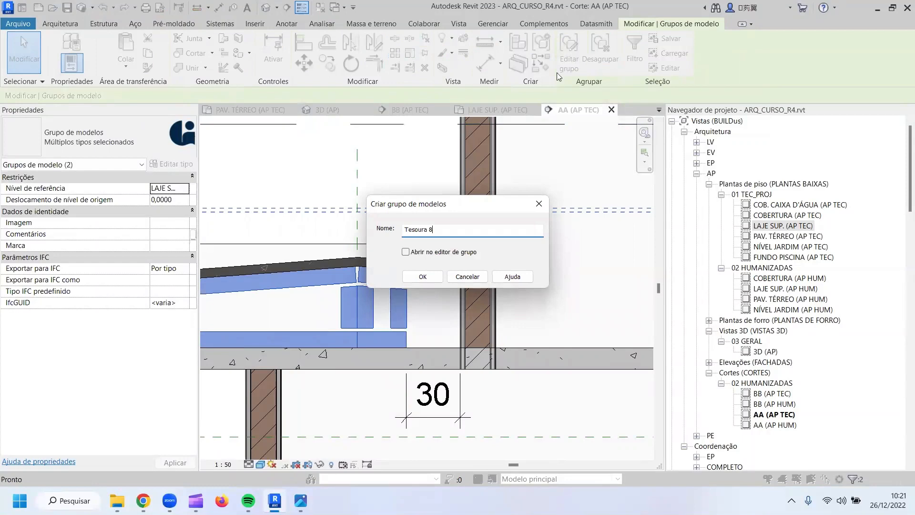
left_click(429, 278)
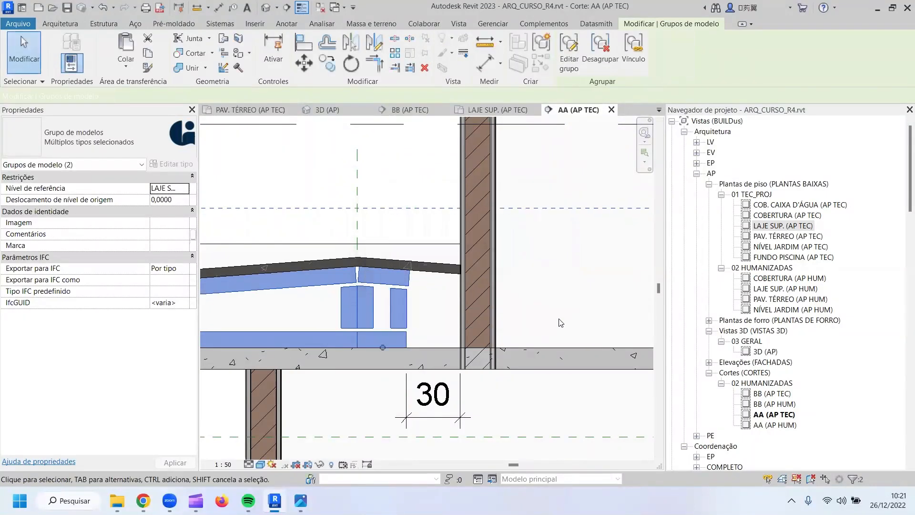
In the 3D (AP) view, raise the section box's upper limit until the roof coverings are no longer cut away.
left_click(337, 108)
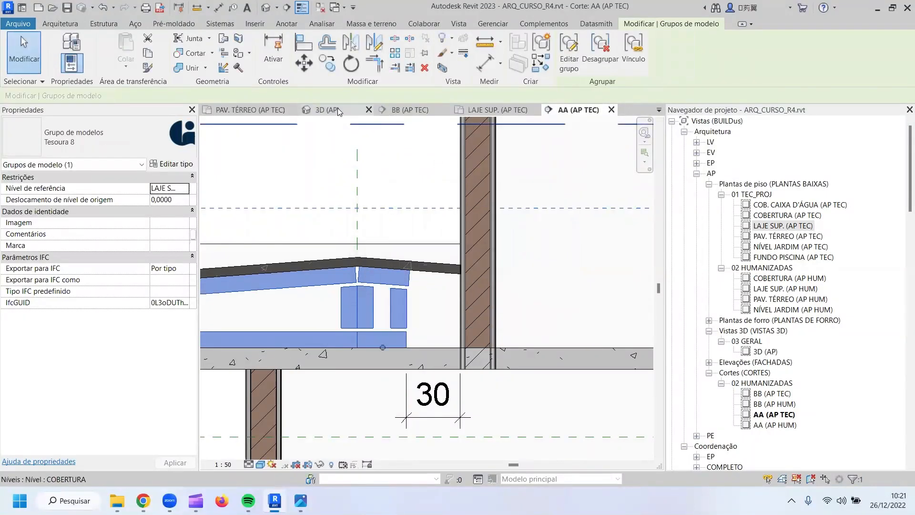
scroll(450, 300, "down", 2)
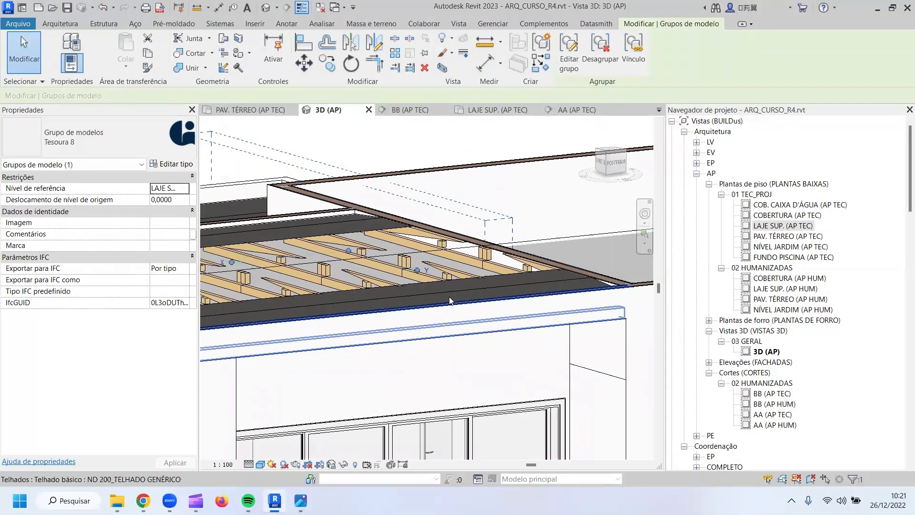
middle_click_drag(561, 334, 618, 328)
scroll(442, 266, "down", 4)
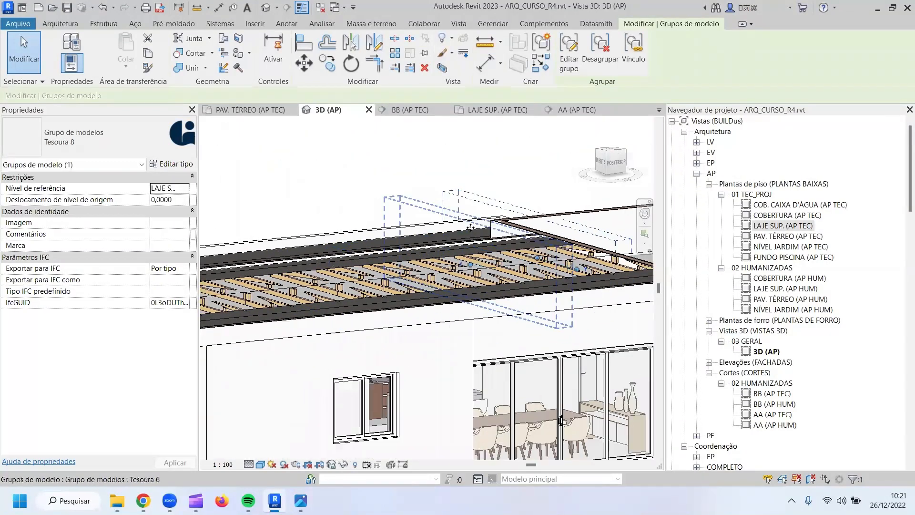
middle_click_drag(441, 267, 553, 286)
left_click(384, 151)
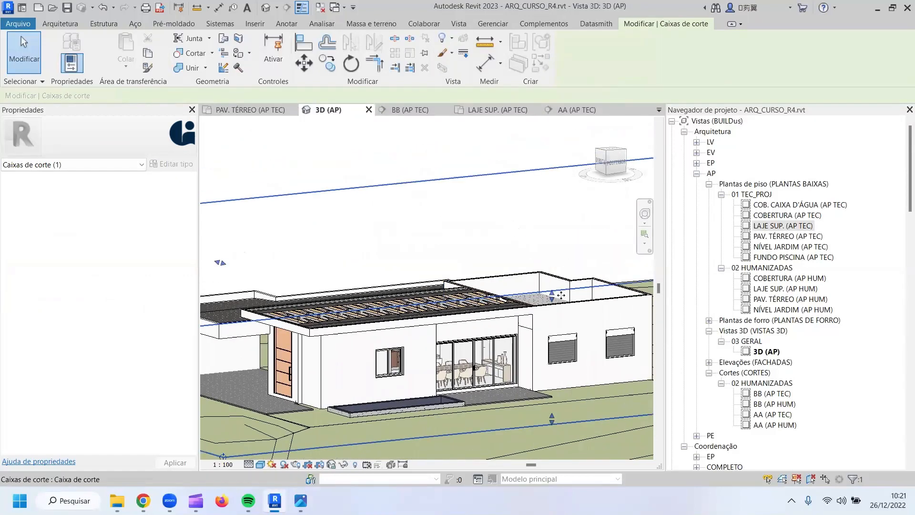
left_click_drag(556, 285, 552, 281)
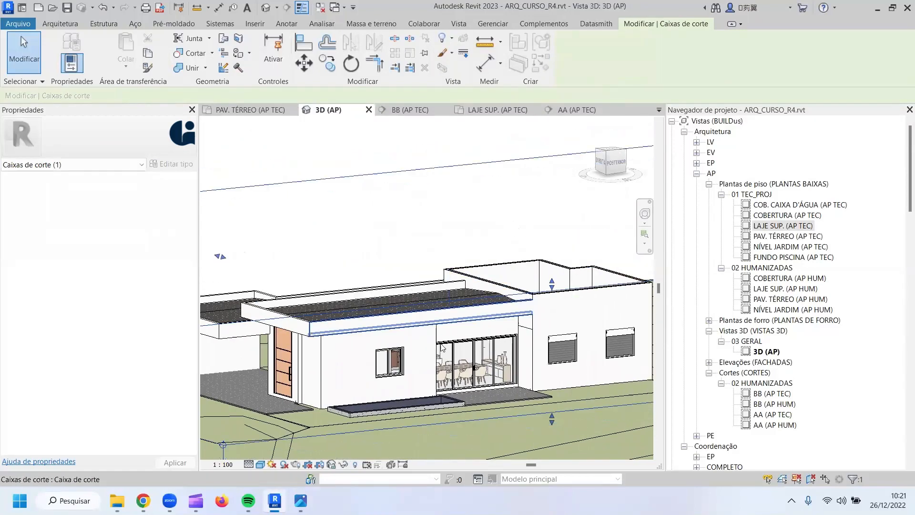
middle_click_drag(435, 364, 519, 338, "shift")
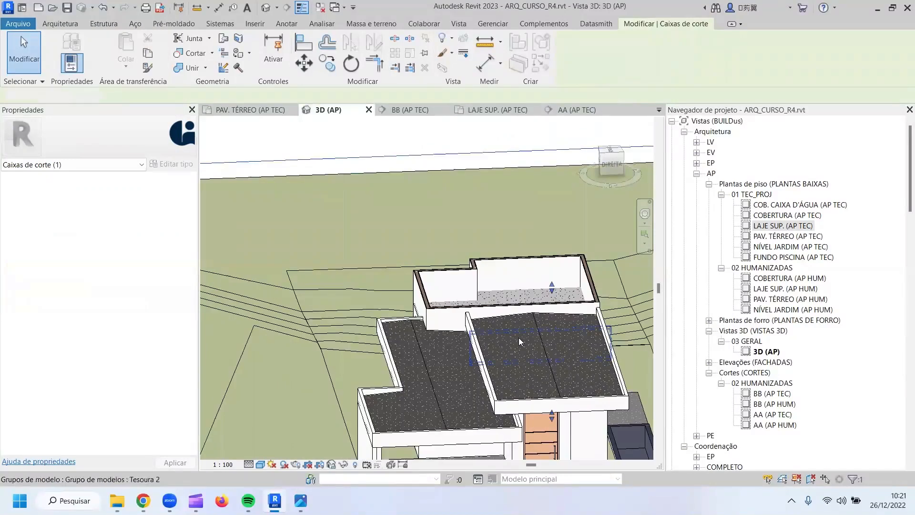
key("Escape")
Hide the two ND 200_TELHADO GENÉRICO roofs in the 3D view and inspect the exposed trusses of both blocks.
left_click(531, 320)
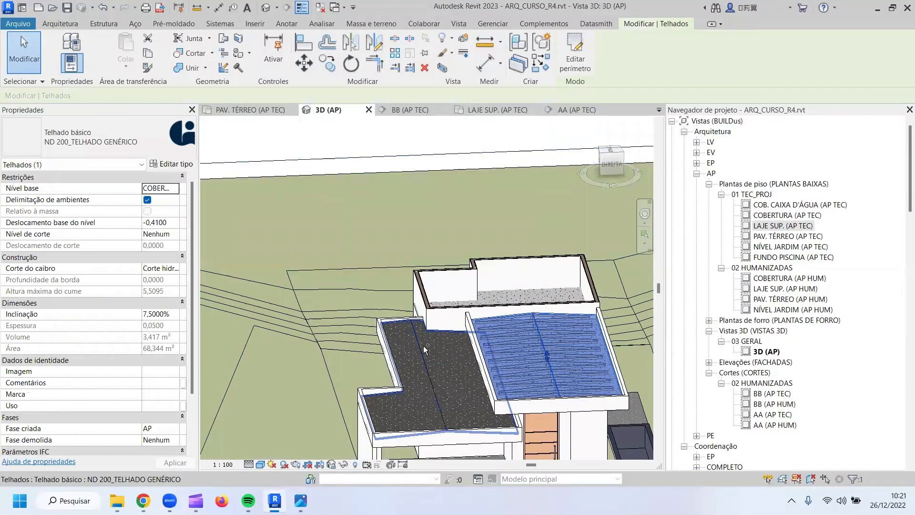
left_click(434, 343, "ctrl")
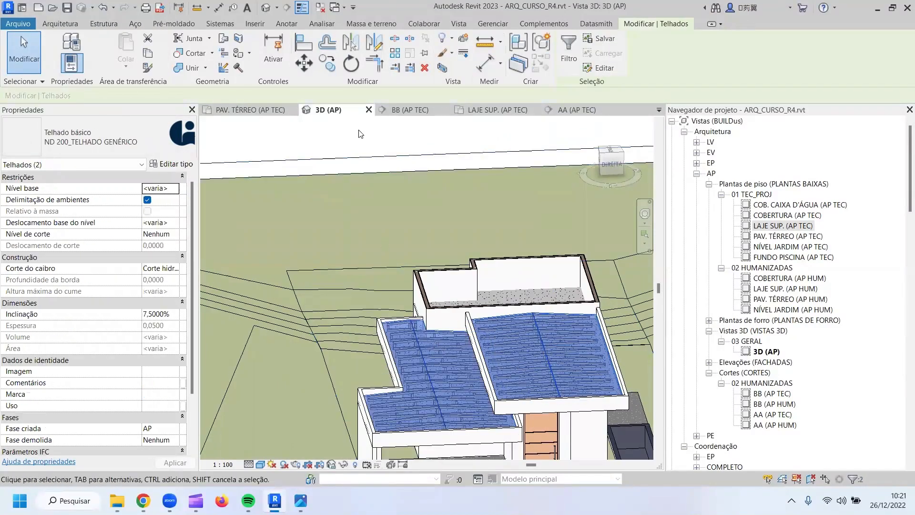
left_click(448, 43)
left_click(483, 59)
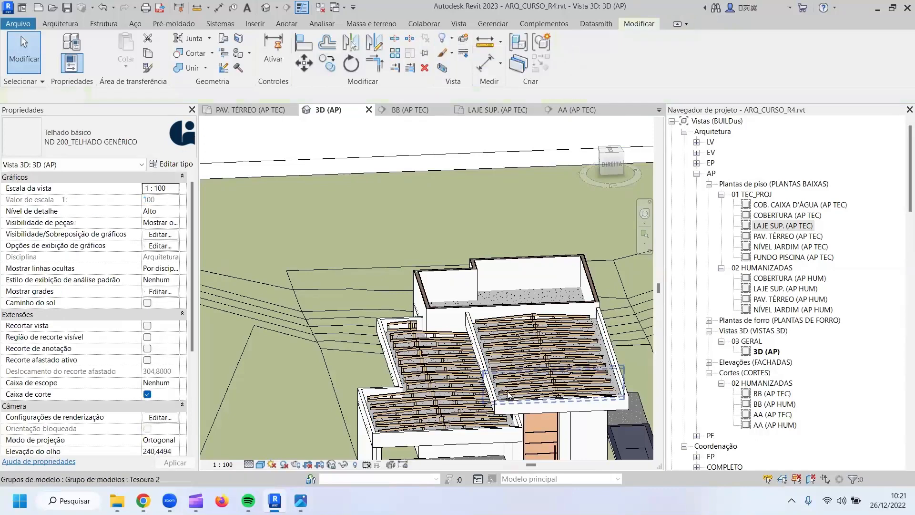
middle_click_drag(430, 337, 348, 228)
middle_click_drag(444, 310, 384, 339, "shift")
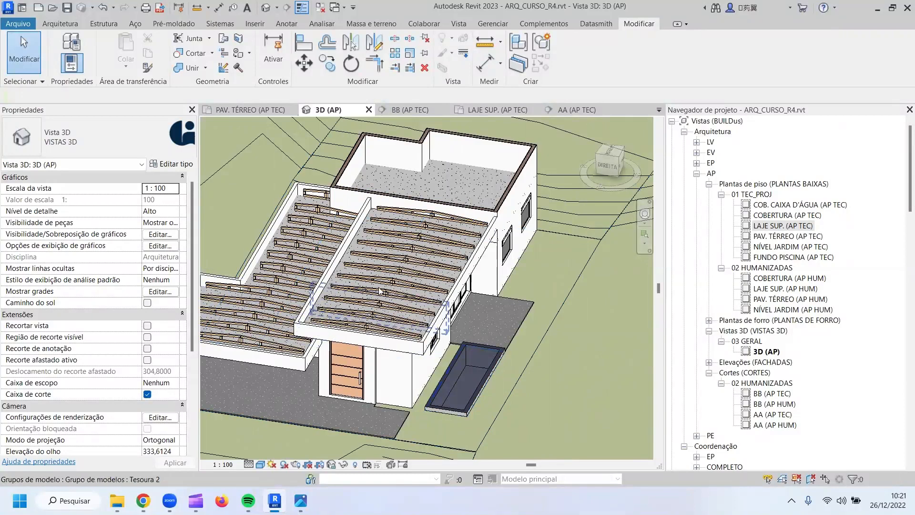
middle_click_drag(417, 301, 628, 322, "shift")
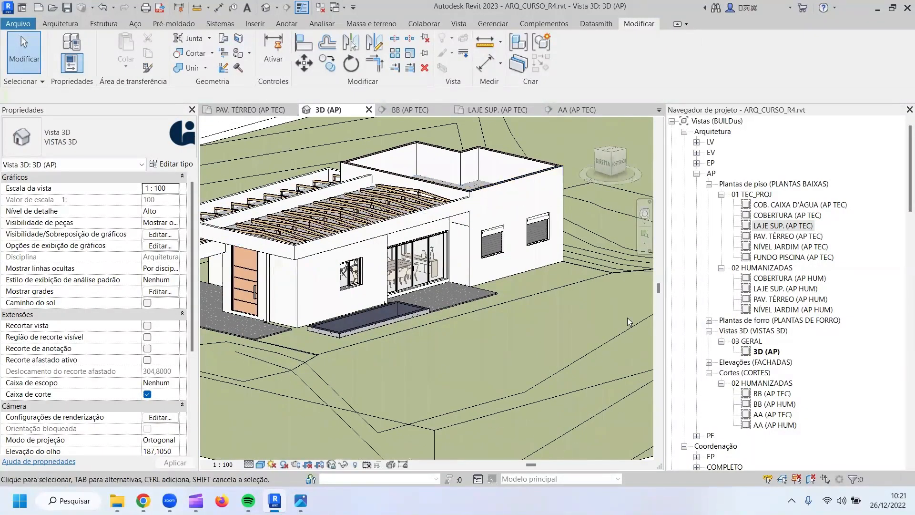